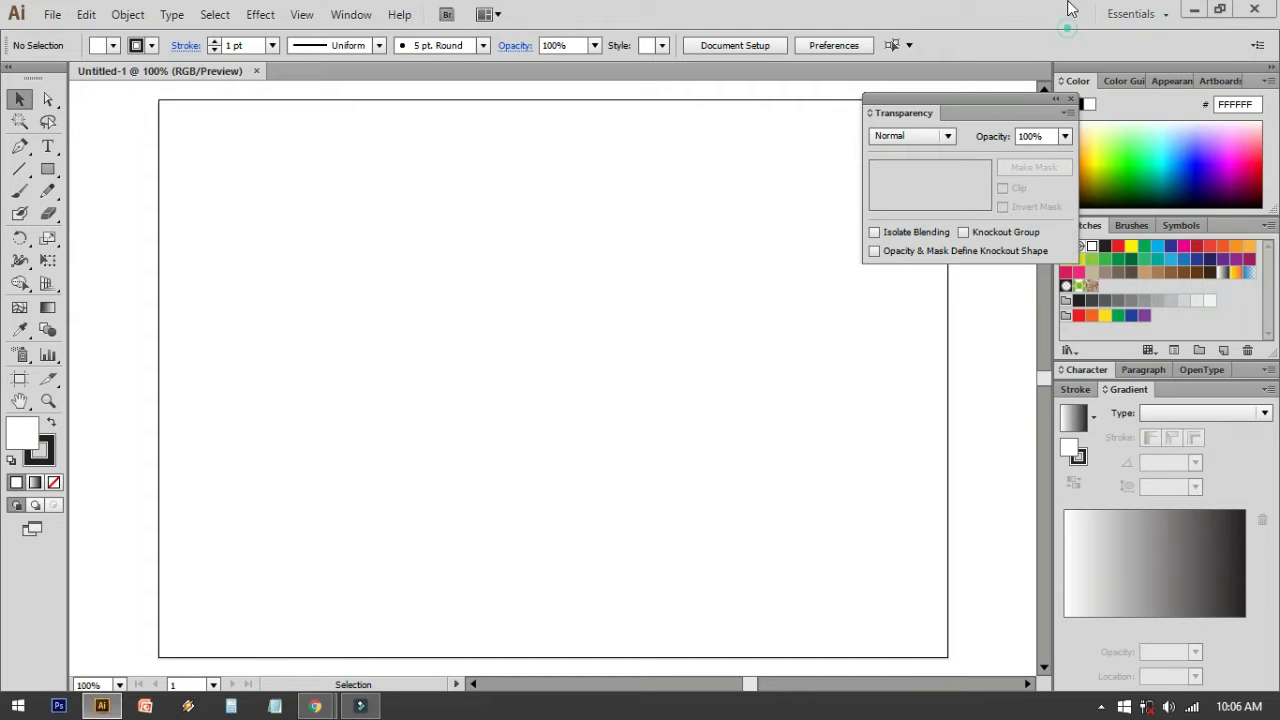
Try to create a 100 × 100 pt rounded rectangle with a 5 cm corner radius near the artboard's upper-left corner
{"action": "key", "text": "ctrl+equal"}
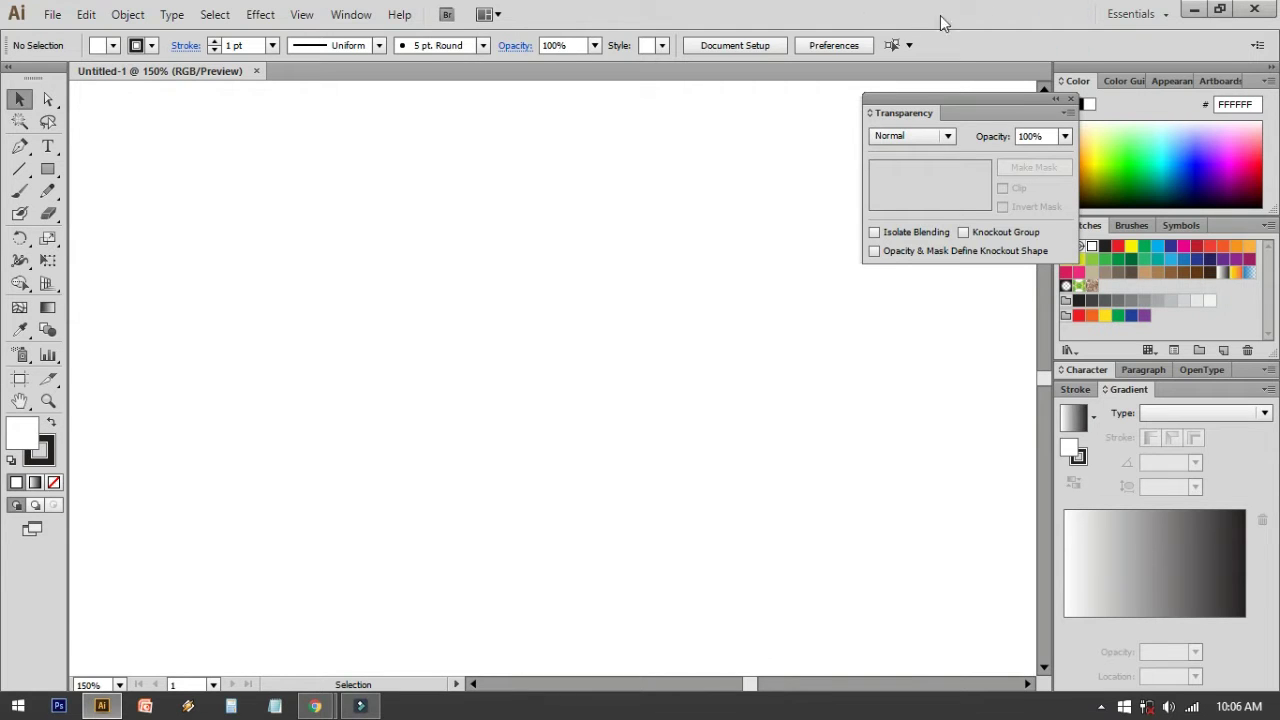
{"action": "left_click_drag", "start_coordinate": [528, 284], "coordinate": [677, 451]}
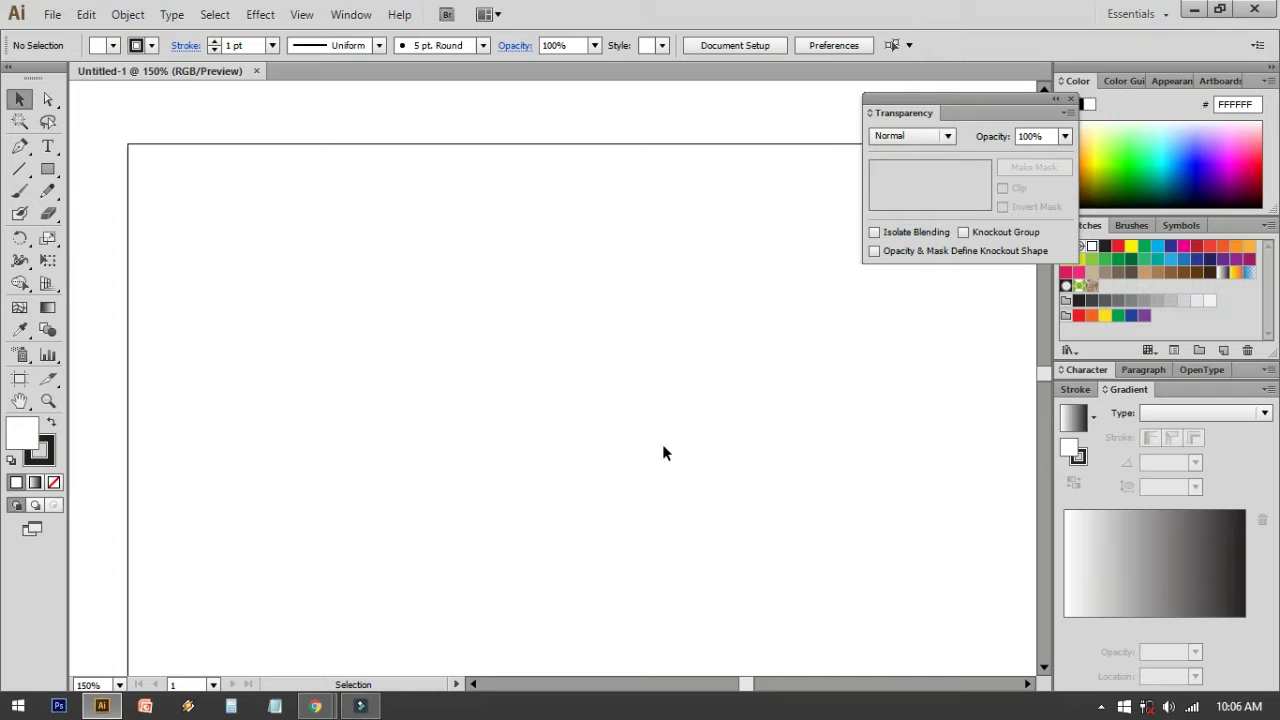
{"action": "left_click", "coordinate": [50, 170]}
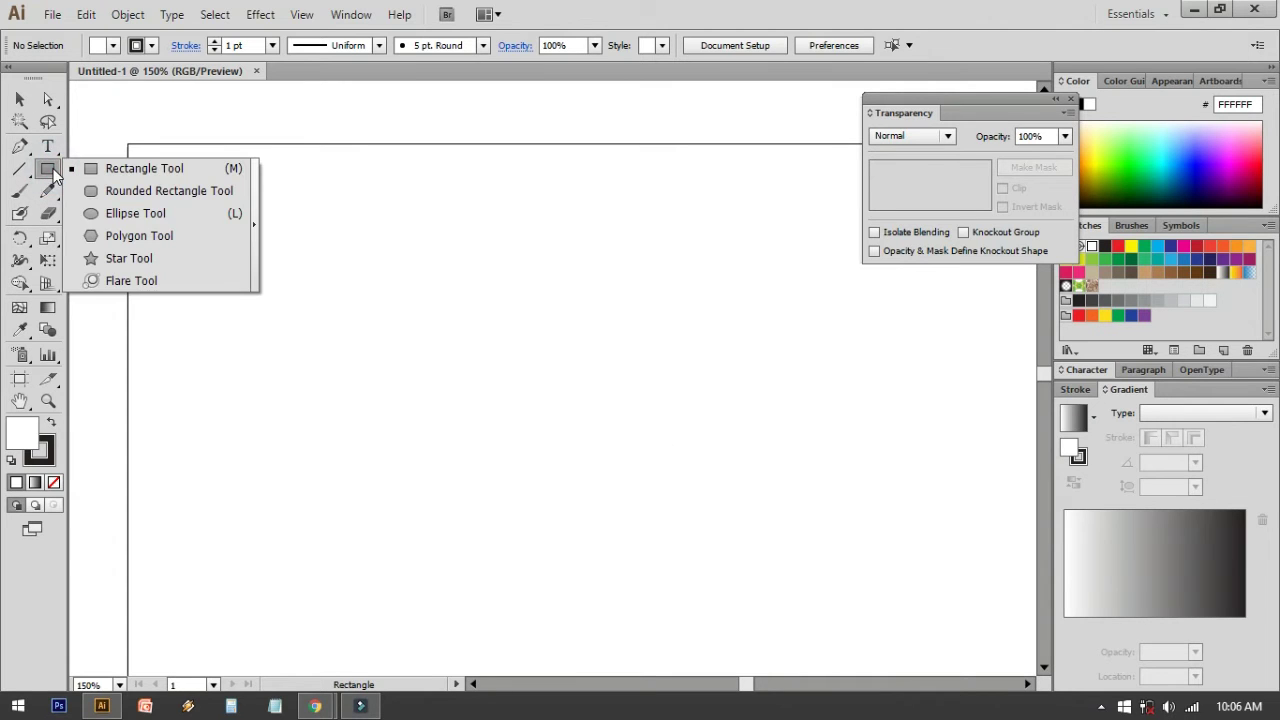
{"action": "left_click_drag", "start_coordinate": [55, 175], "coordinate": [117, 192]}
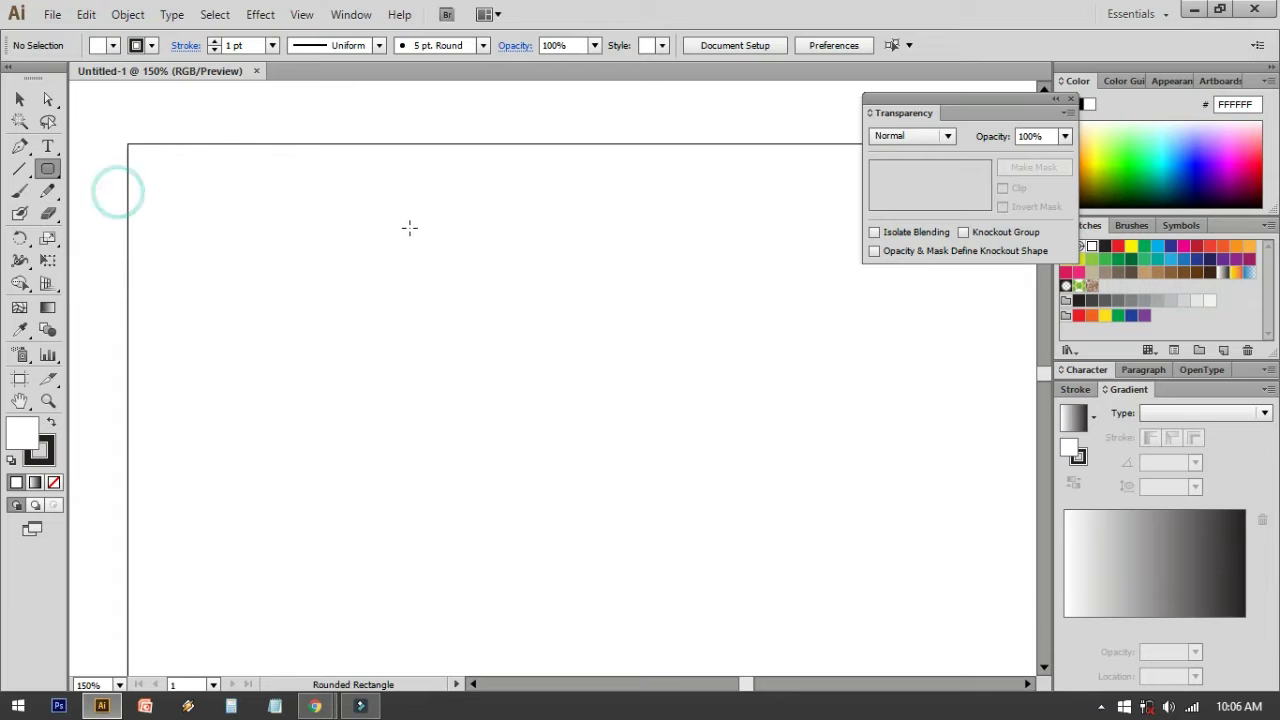
{"action": "left_click", "coordinate": [341, 236]}
{"action": "left_click_drag", "start_coordinate": [866, 243], "coordinate": [750, 245]}
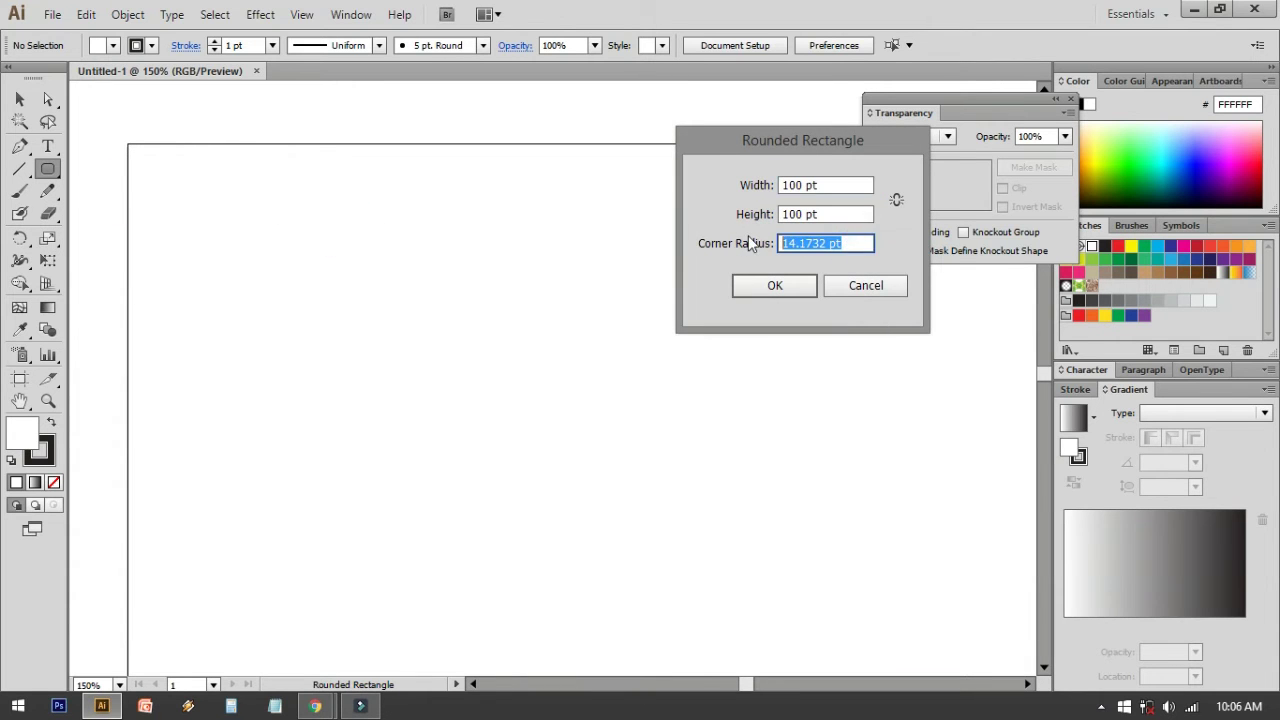
{"action": "type", "text": "5cm"}
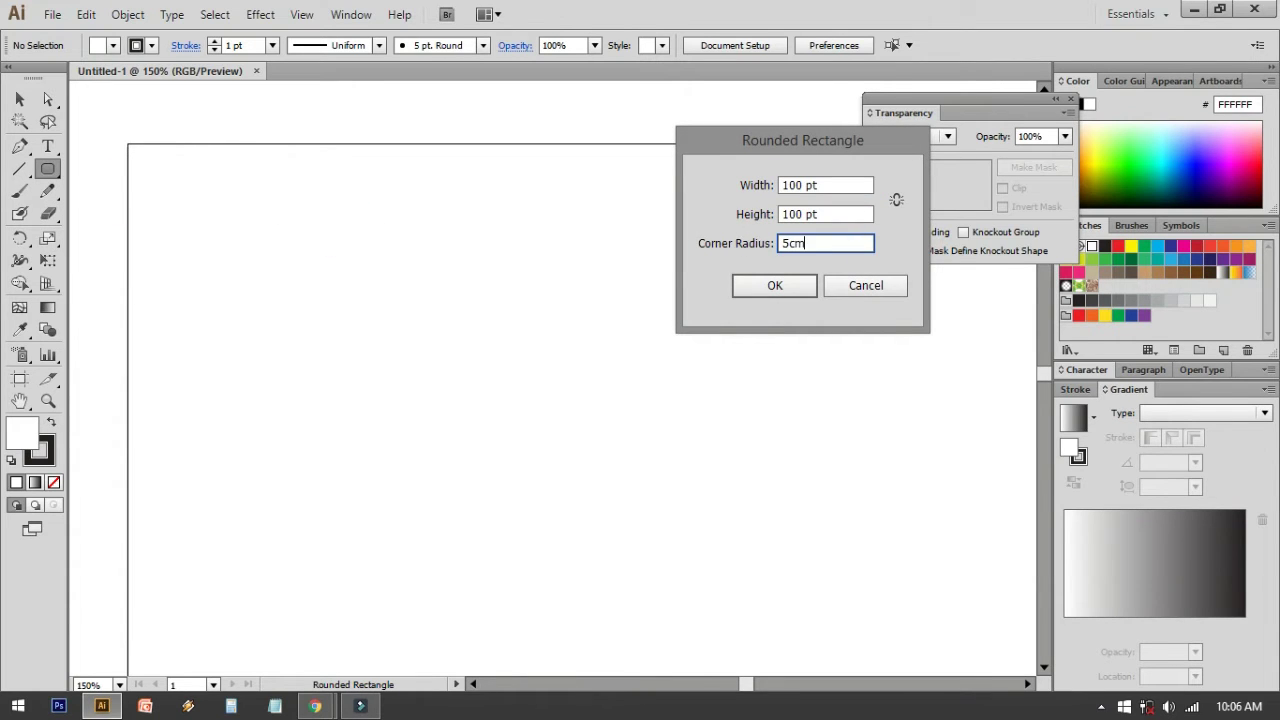
{"action": "key", "text": "Return"}
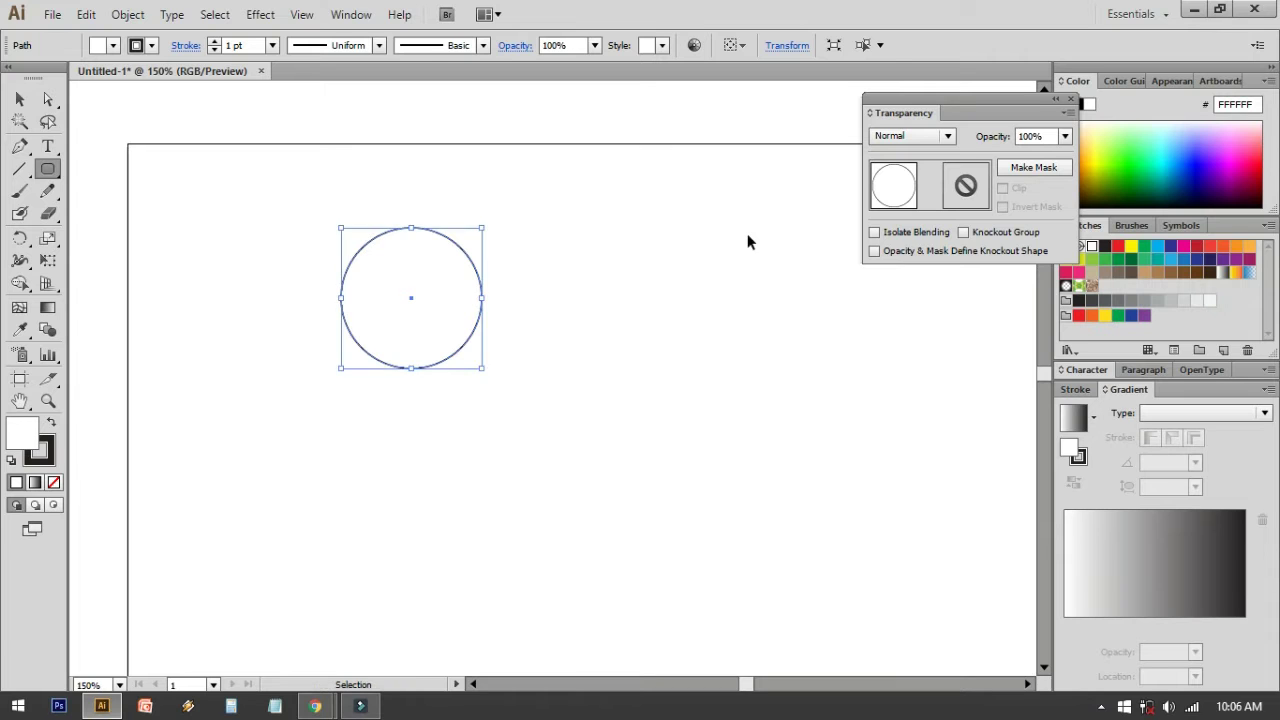
{"action": "key", "text": "ctrl+z"}
Create a rounded rectangle 5 cm wide and 5 cm high with a 1 cm corner radius
{"action": "left_click", "coordinate": [366, 217]}
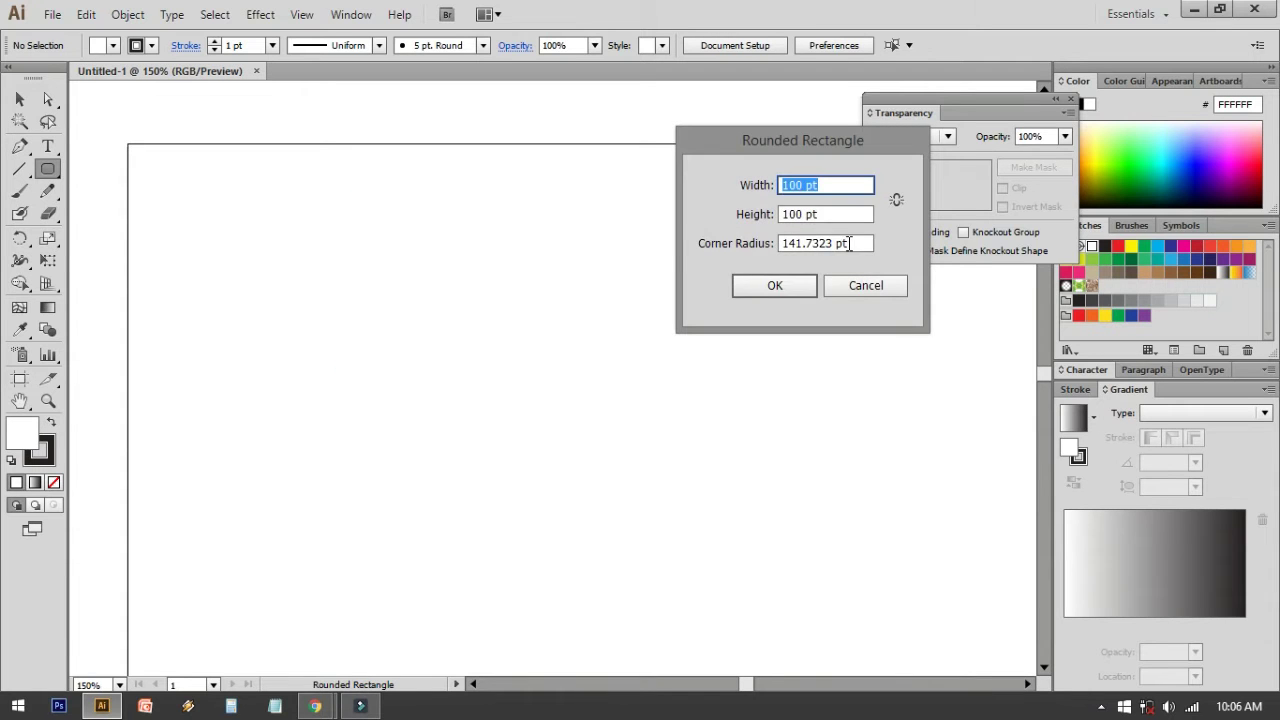
{"action": "key", "text": "Tab"}
{"action": "key", "text": "Tab"}
{"action": "type", "text": "2"}
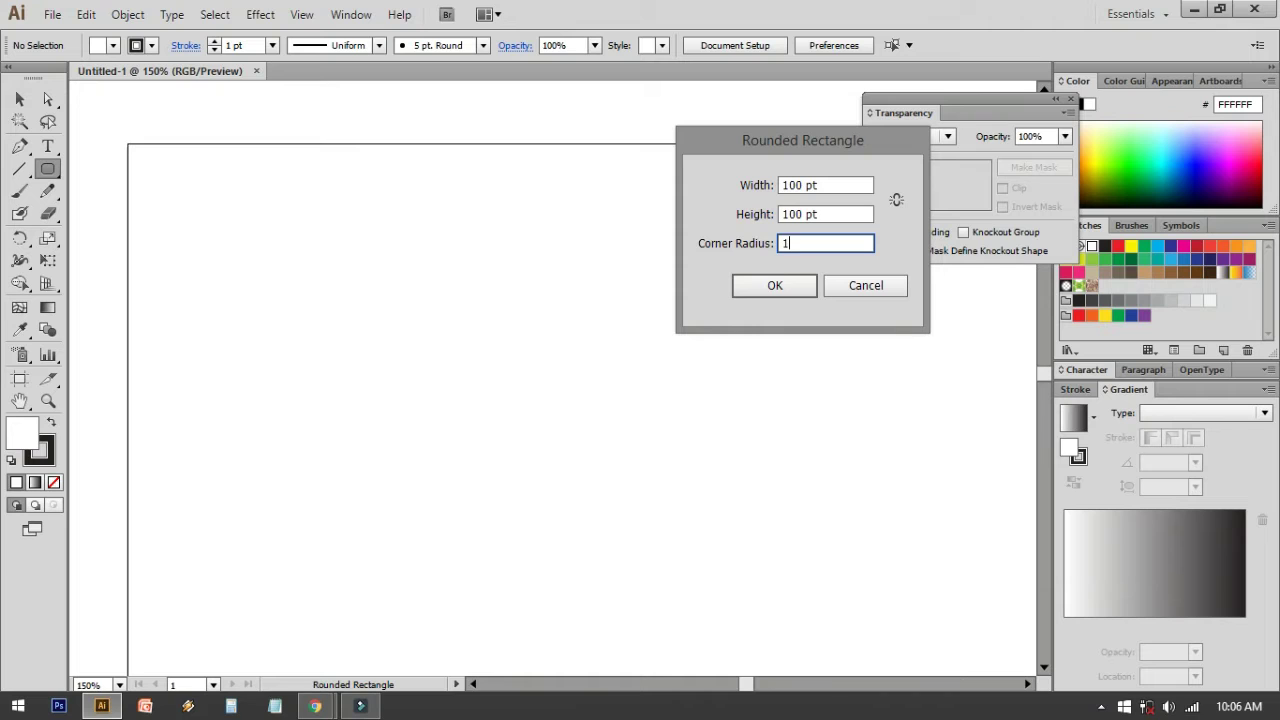
{"action": "left_click_drag", "start_coordinate": [830, 186], "coordinate": [752, 192]}
{"action": "type", "text": "5cm"}
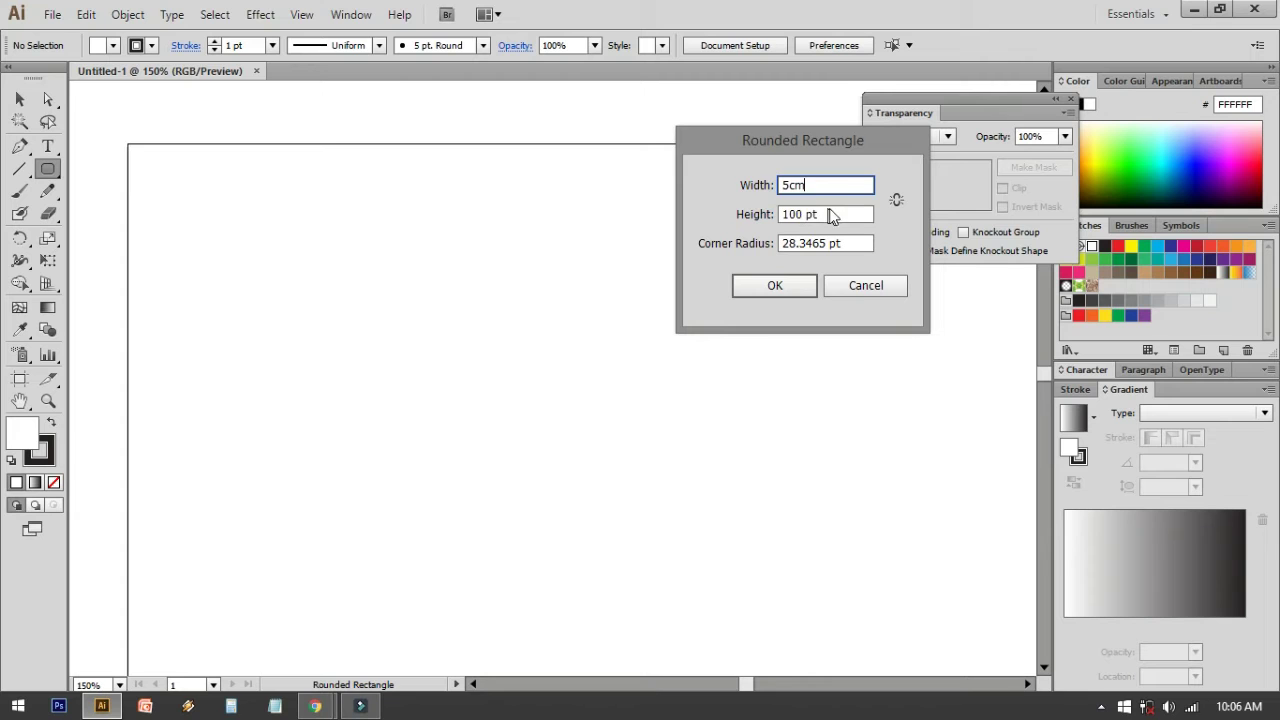
{"action": "left_click_drag", "start_coordinate": [830, 216], "coordinate": [787, 220]}
{"action": "type", "text": "5cm"}
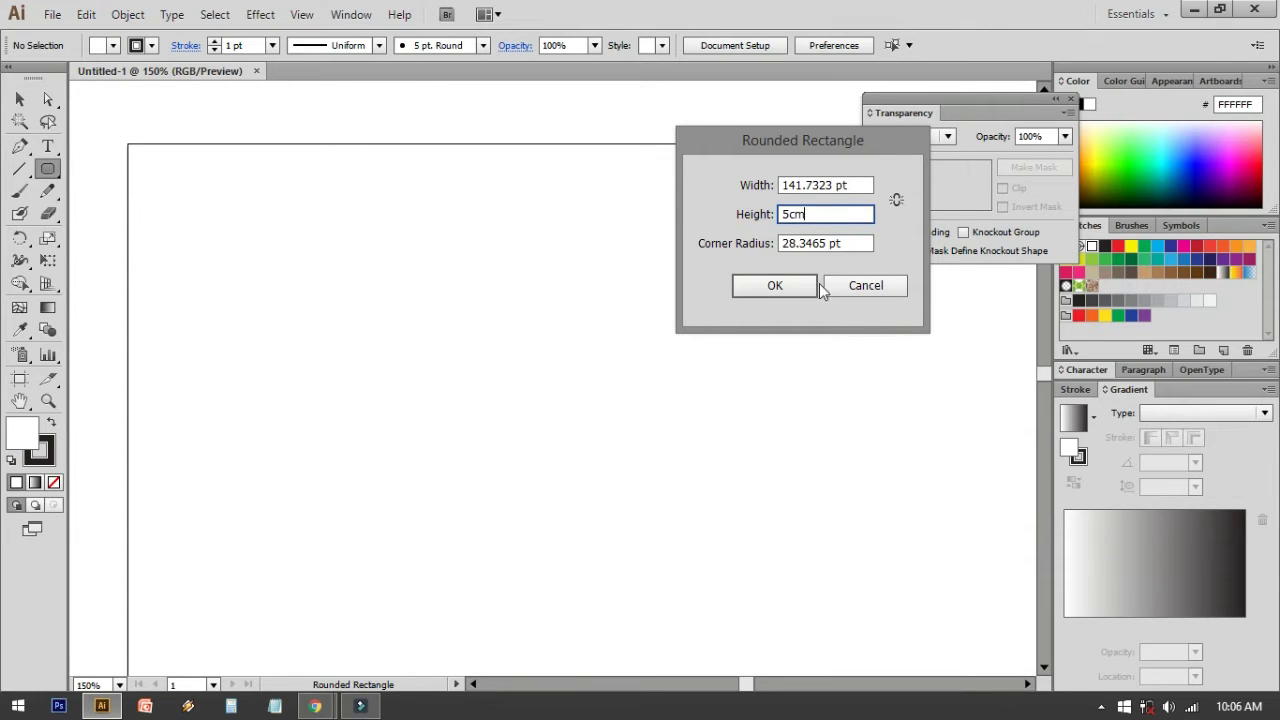
{"action": "left_click", "coordinate": [805, 288]}
{"action": "key", "text": "v"}
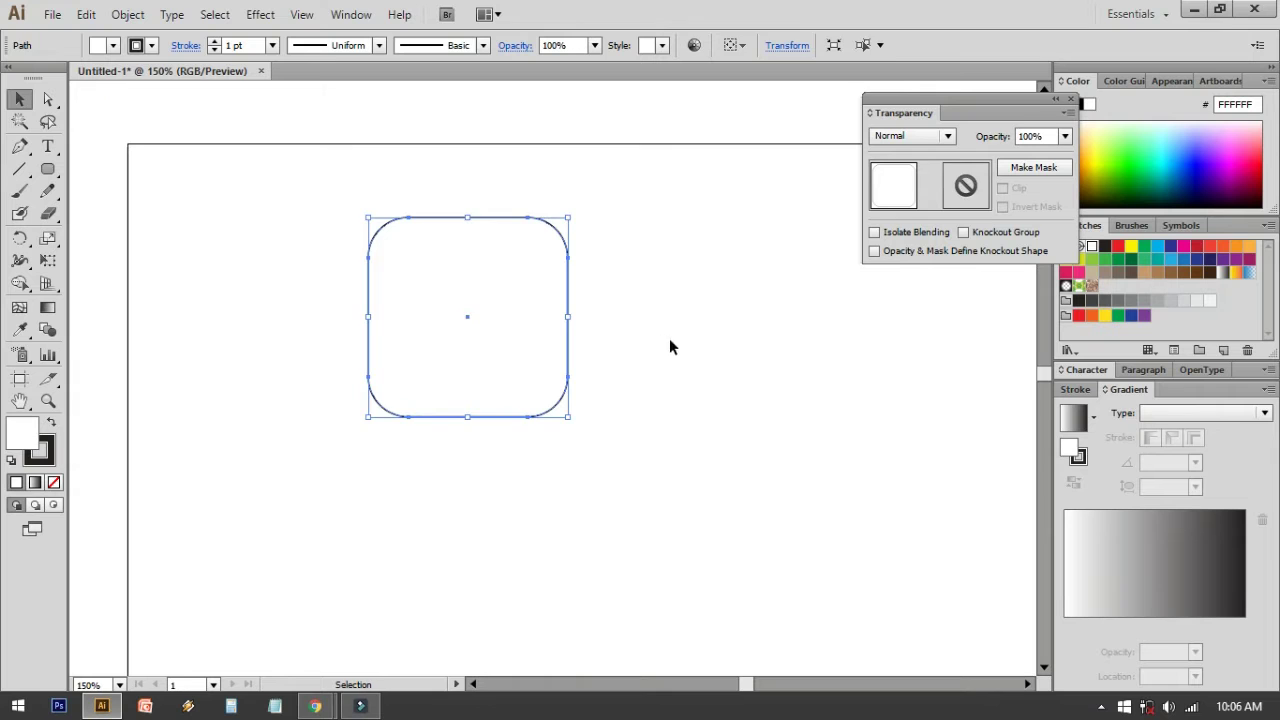
{"action": "left_click", "coordinate": [660, 343]}
{"action": "left_click_drag", "start_coordinate": [654, 343], "coordinate": [629, 309]}
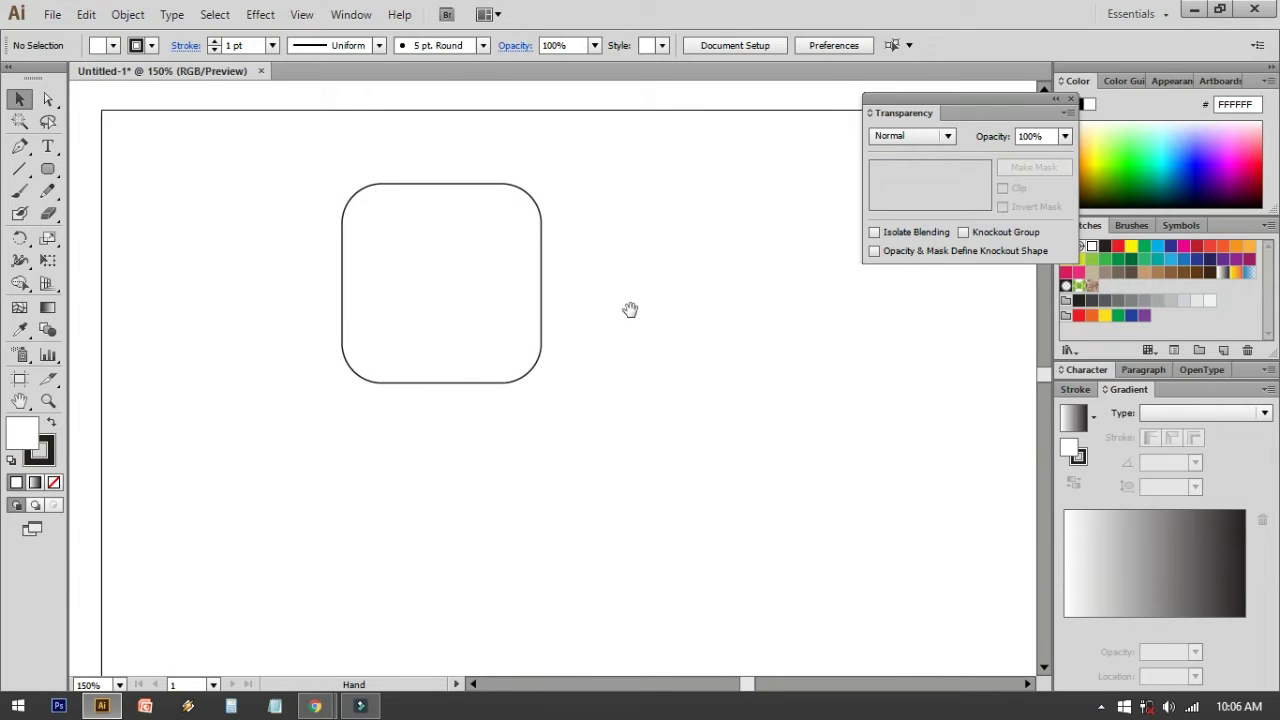
Duplicate the rounded rectangle and scale one of the two up proportionally
{"action": "left_click", "coordinate": [541, 229]}
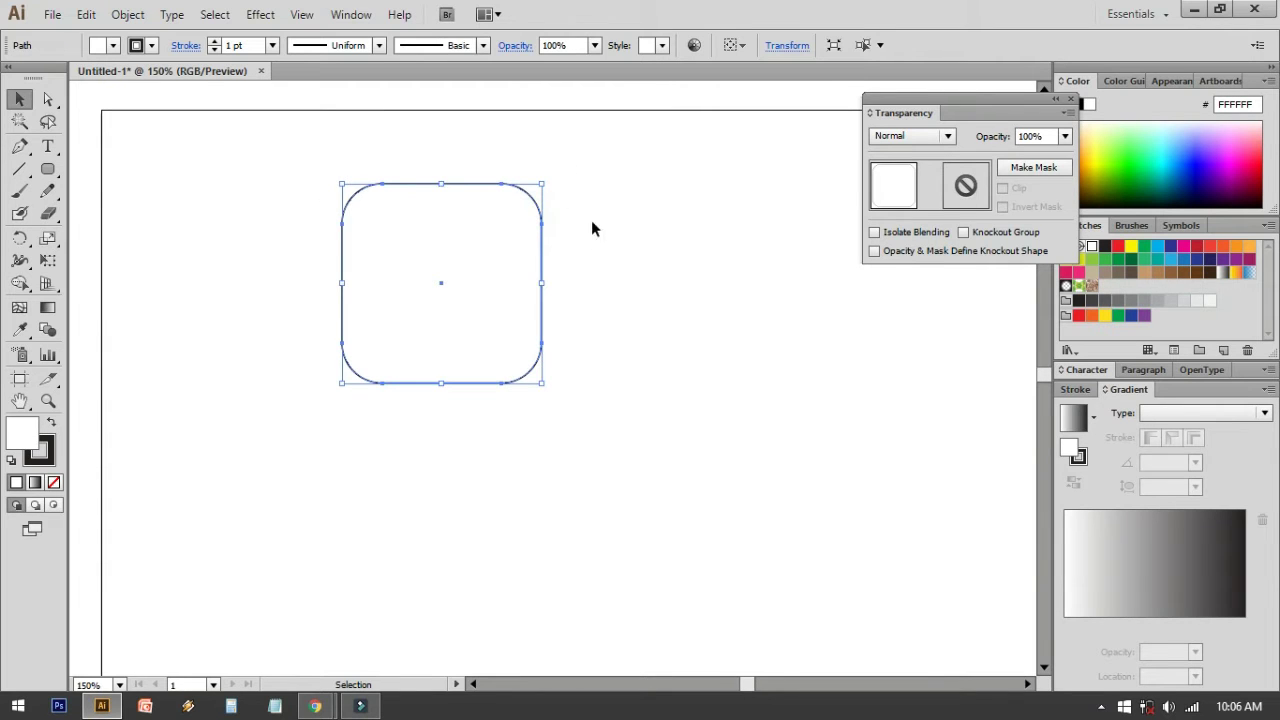
{"action": "key", "text": "ctrl+equal"}
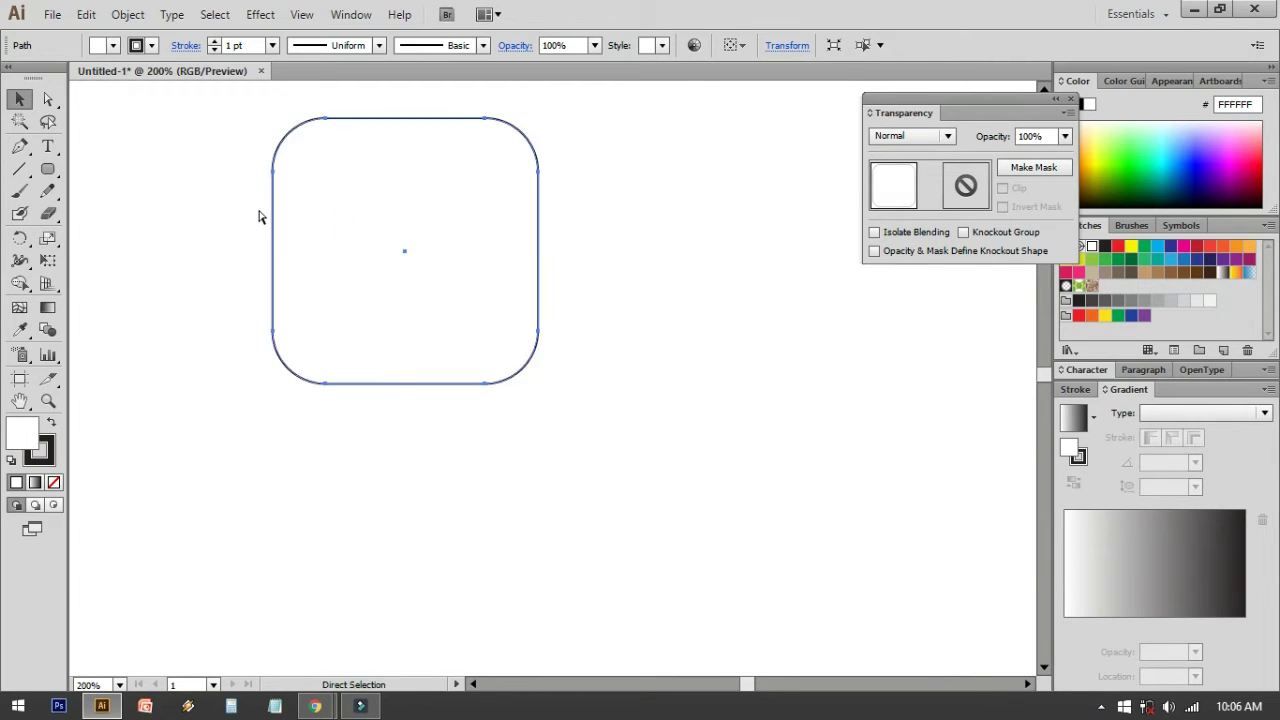
{"action": "left_click_drag", "start_coordinate": [271, 214], "coordinate": [274, 257]}
{"action": "left_click_drag", "start_coordinate": [538, 156], "coordinate": [576, 120]}
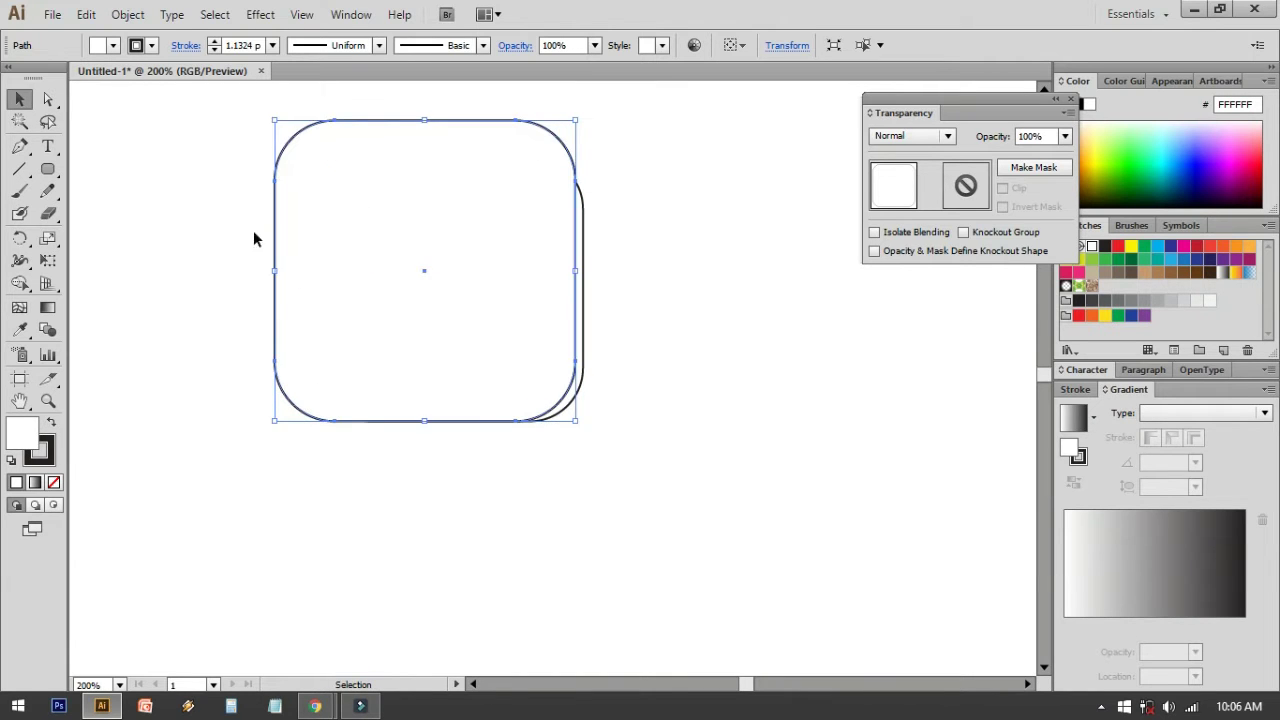
Remove the fill from both rounded rectangles, keeping only their outlines
{"action": "left_click_drag", "start_coordinate": [551, 494], "coordinate": [414, 354]}
{"action": "left_click", "coordinate": [30, 432]}
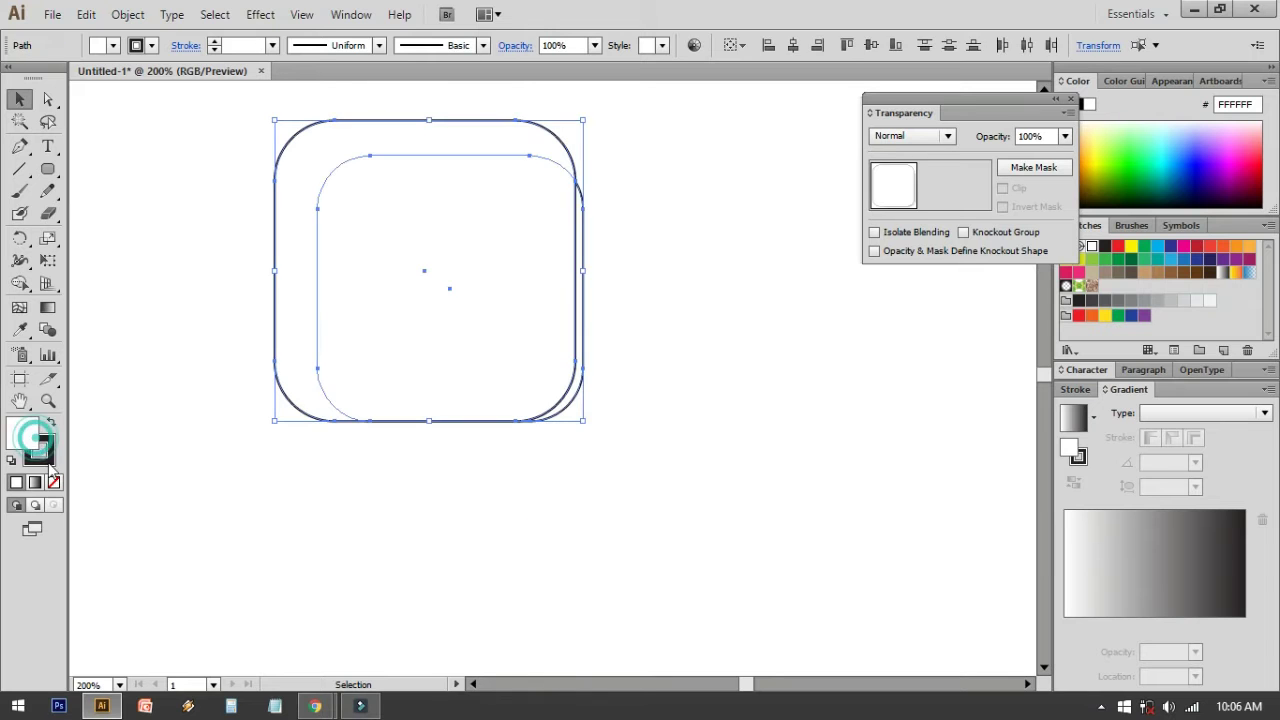
{"action": "left_click", "coordinate": [54, 482]}
{"action": "left_click", "coordinate": [214, 477]}
Move the larger rounded rectangle so it sits centred around the smaller one
{"action": "left_click_drag", "start_coordinate": [288, 138], "coordinate": [314, 156]}
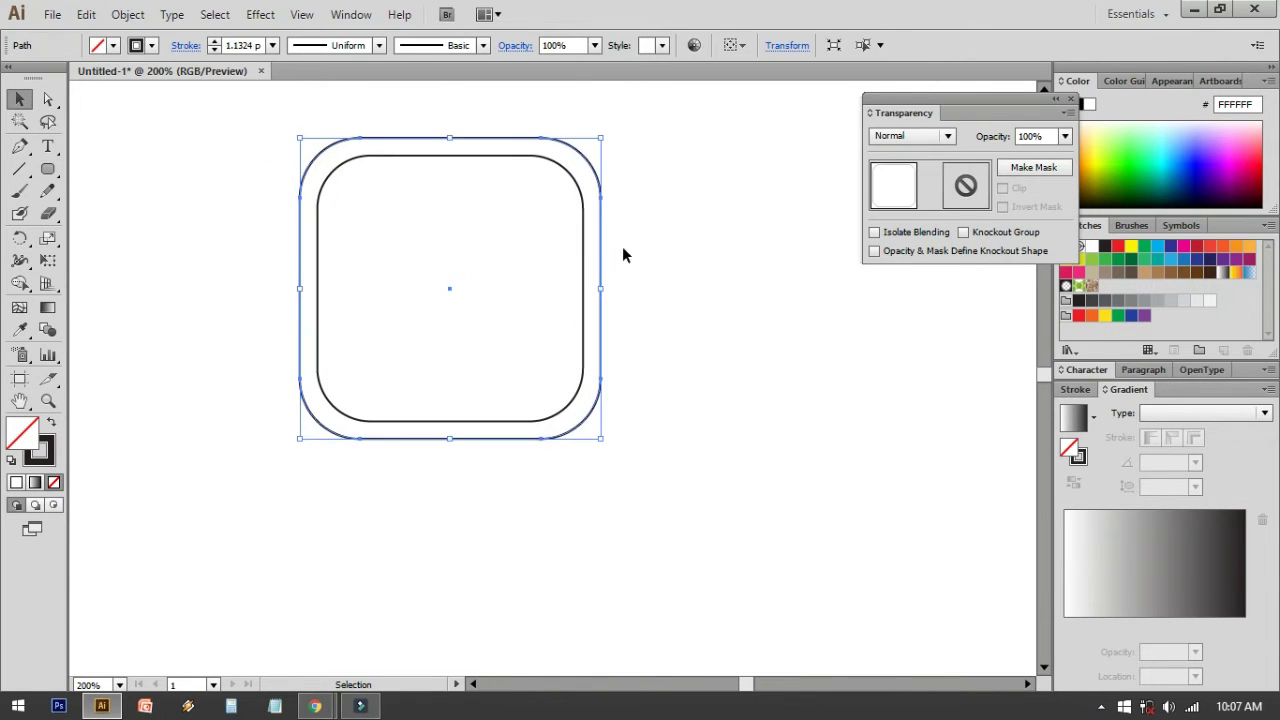
{"action": "left_click", "coordinate": [650, 253]}
{"action": "mouse_move", "coordinate": [651, 323]}
{"action": "left_mouse_down"}
{"action": "mouse_move", "coordinate": [651, 266]}
{"action": "mouse_move", "coordinate": [653, 314]}
{"action": "left_mouse_up"}
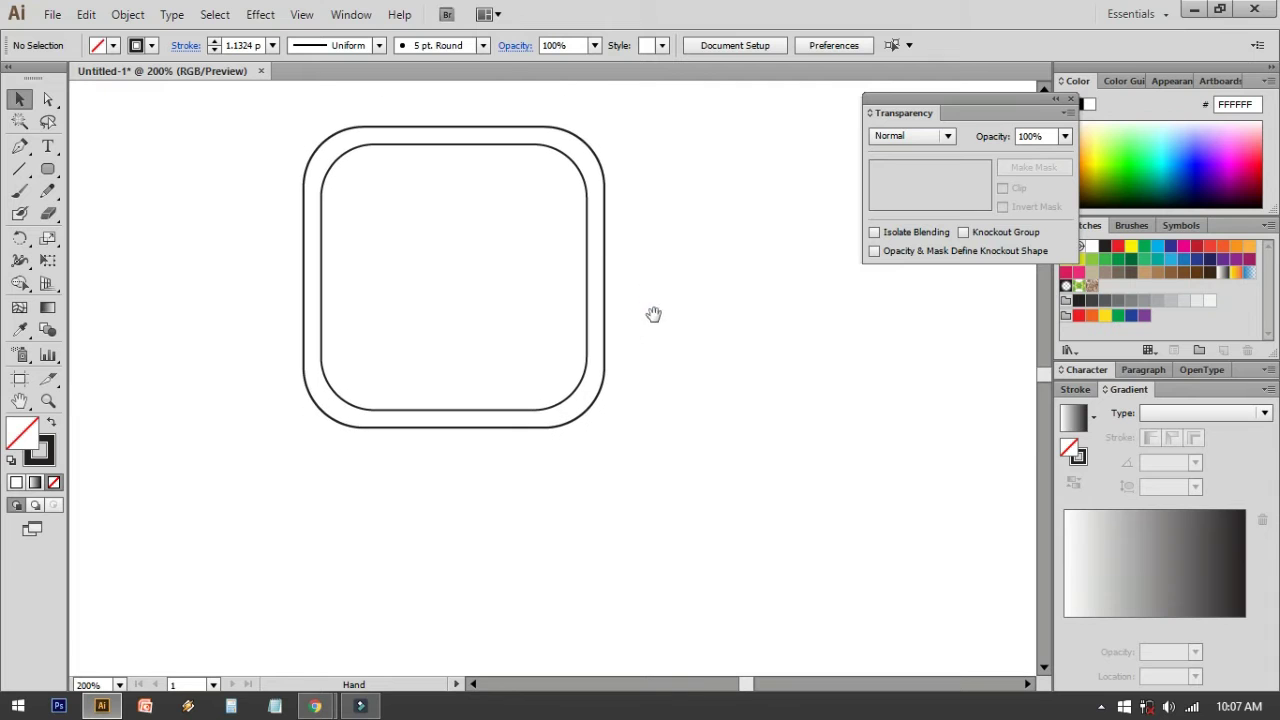
Duplicate the outer rounded rectangle and scale the copy up as a third outline around the other two
{"action": "left_click", "coordinate": [604, 168]}
{"action": "left_click_drag", "start_coordinate": [606, 218], "coordinate": [665, 218]}
{"action": "mouse_move", "coordinate": [362, 125]}
{"action": "left_mouse_down"}
{"action": "mouse_move", "coordinate": [266, 109]}
{"action": "mouse_move", "coordinate": [277, 131]}
{"action": "left_mouse_up"}
{"action": "left_click_drag", "start_coordinate": [345, 186], "coordinate": [298, 199]}
{"action": "left_click", "coordinate": [674, 214]}
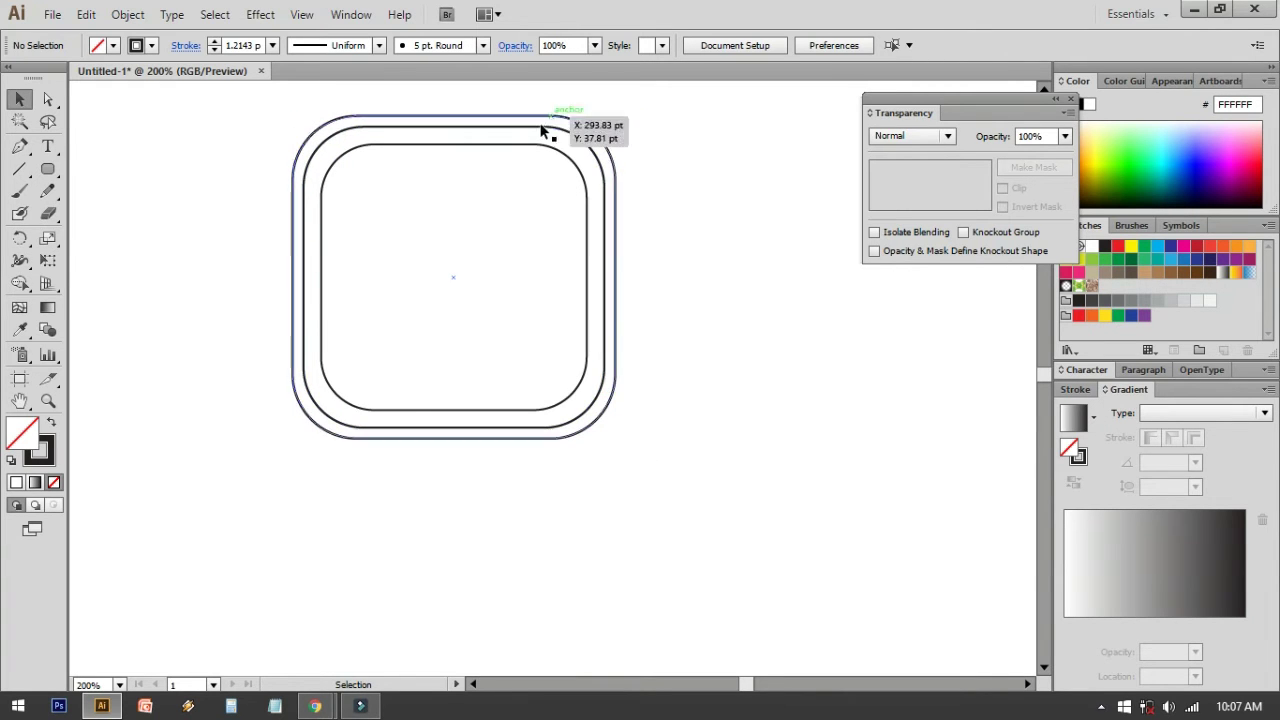
{"action": "left_click", "coordinate": [617, 187]}
{"action": "left_click", "coordinate": [643, 217]}
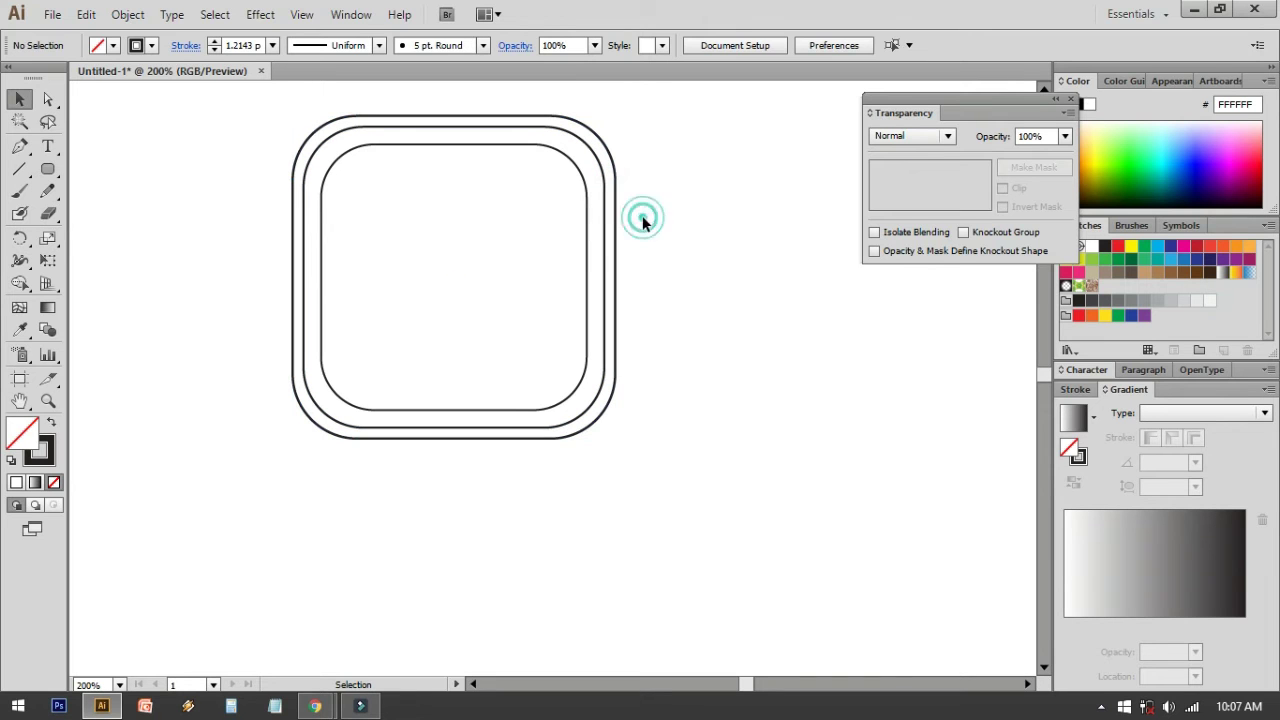
Delete the two outer rounded rectangles, leaving the original innermost one
{"action": "left_click", "coordinate": [604, 205]}
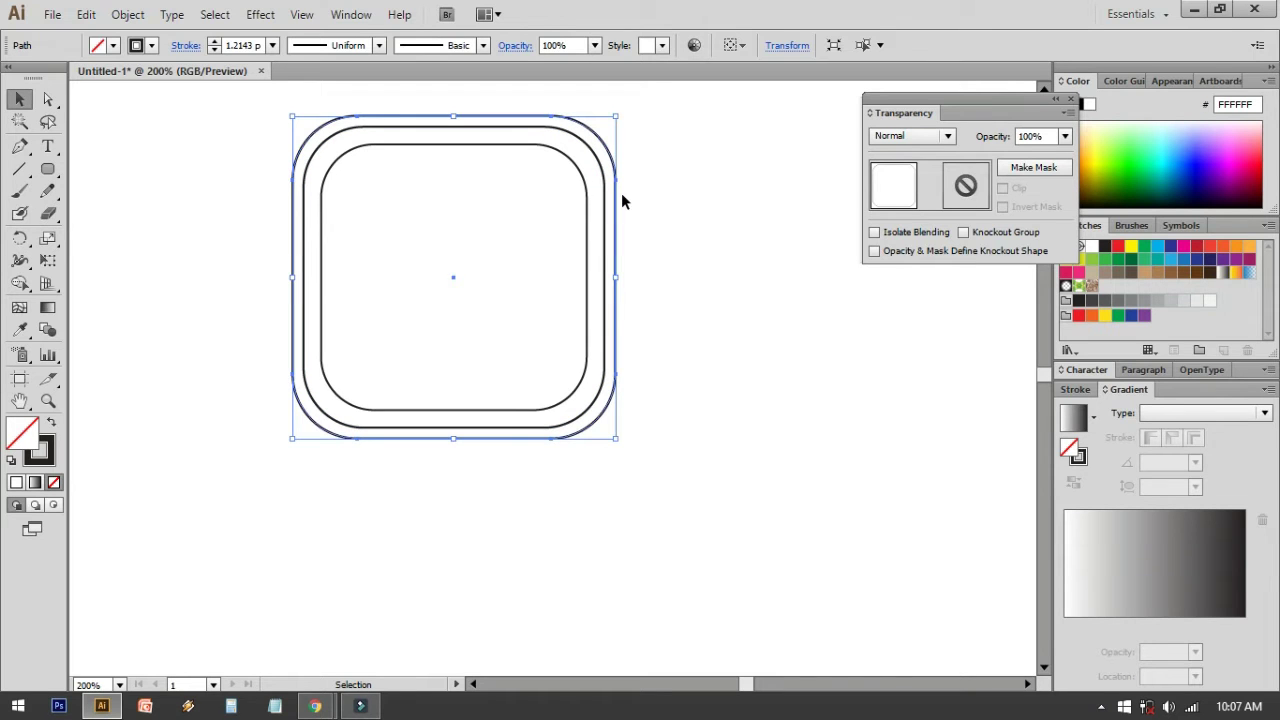
{"action": "left_click_drag", "start_coordinate": [644, 215], "coordinate": [598, 166]}
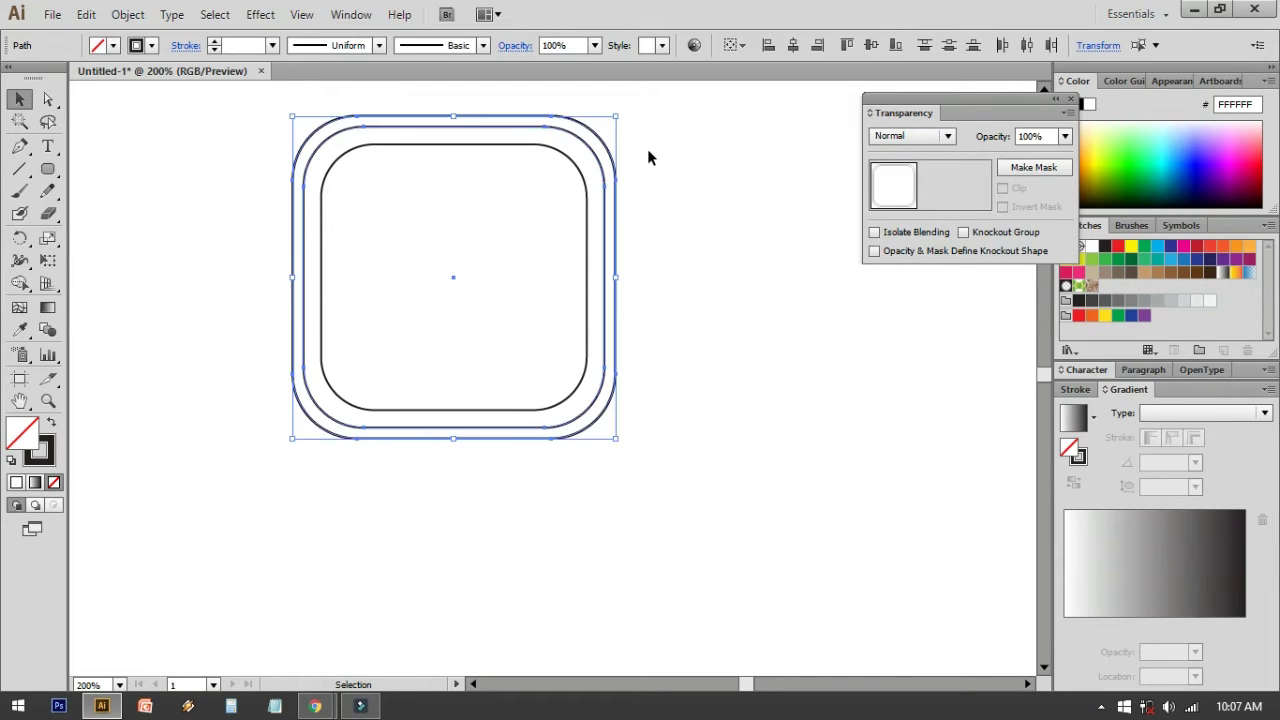
{"action": "key", "text": "Delete"}
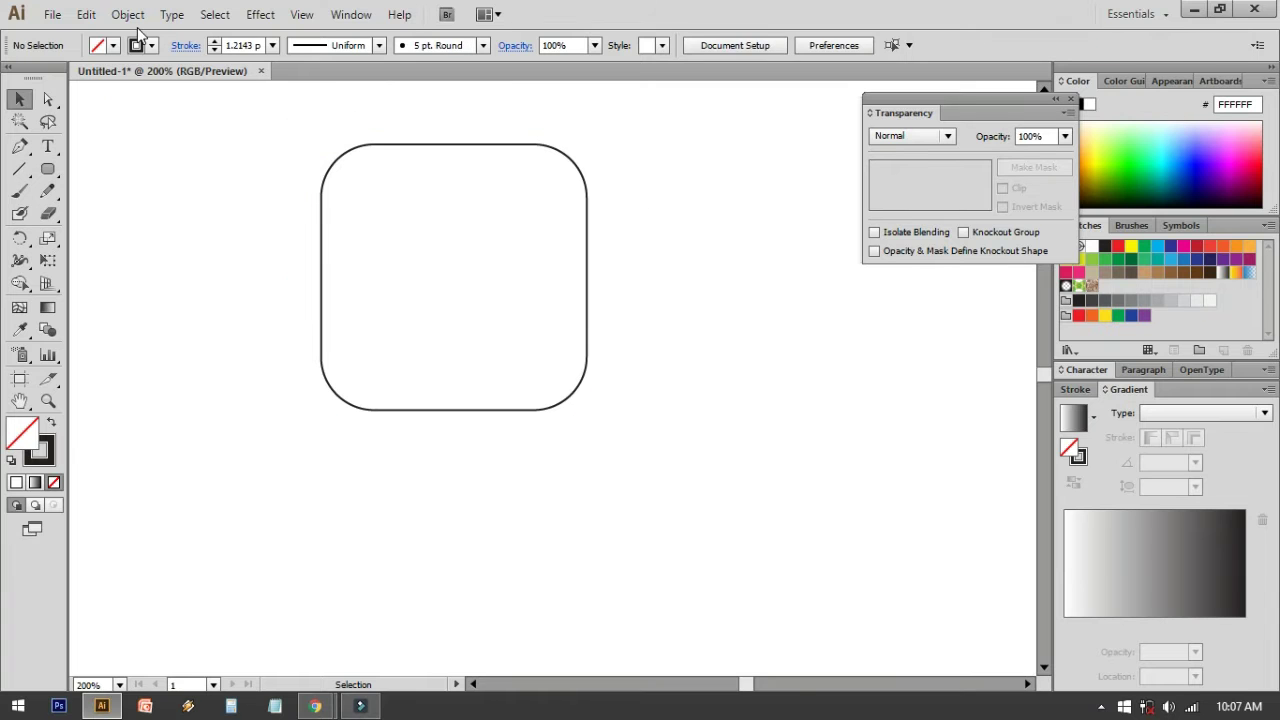
Offset the rounded rectangle's path outward by 10 pt with Miter joins and a miter limit of 4, previewing the result
{"action": "left_click", "coordinate": [382, 146]}
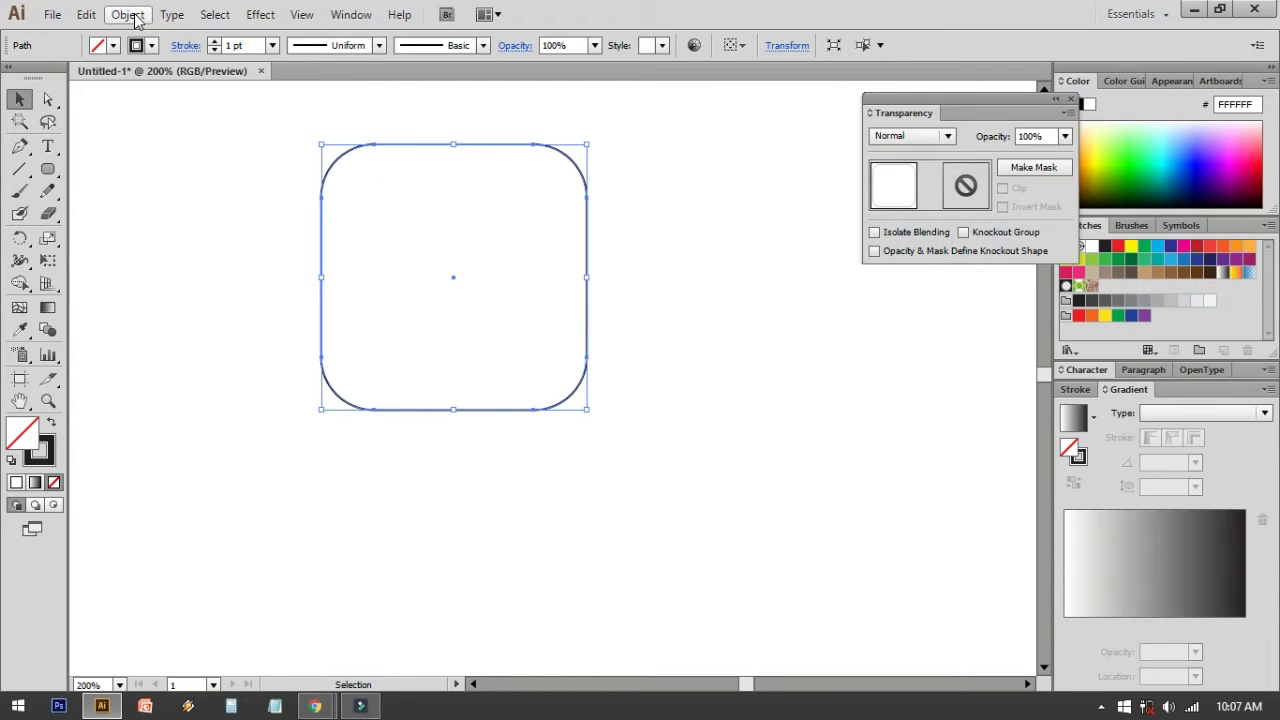
{"action": "left_click", "coordinate": [128, 15]}
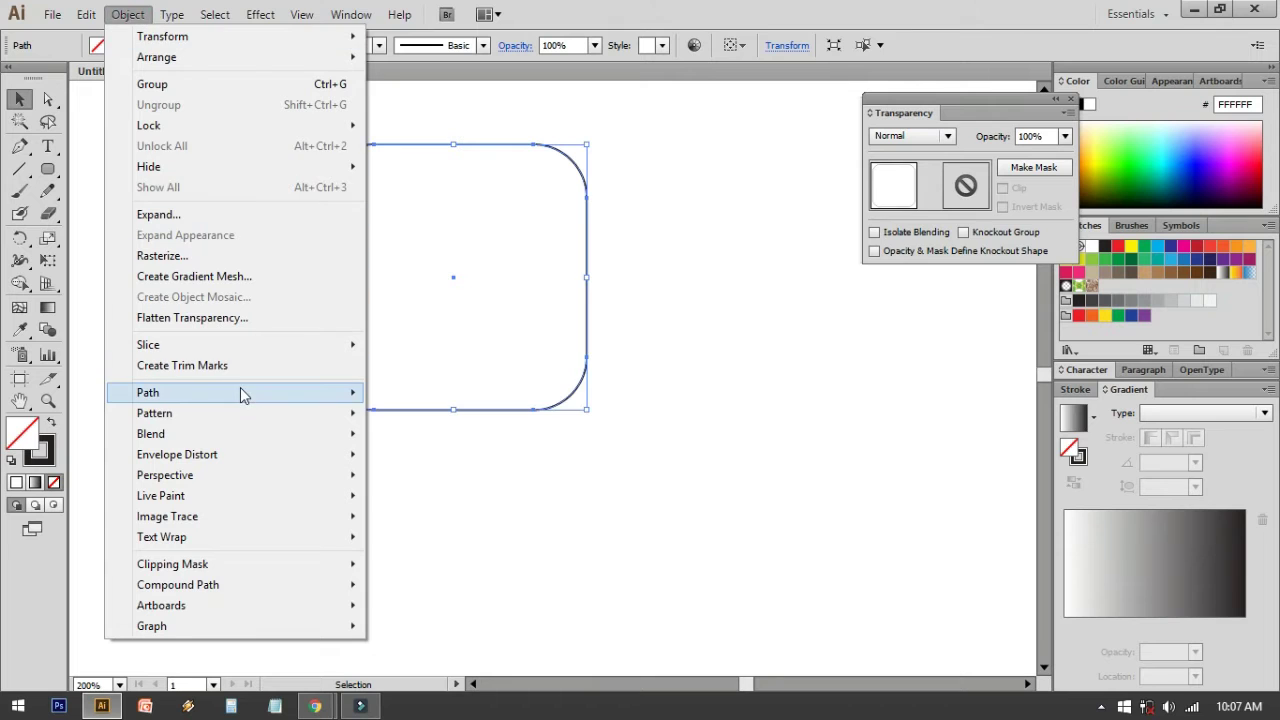
{"action": "mouse_move", "coordinate": [240, 392]}
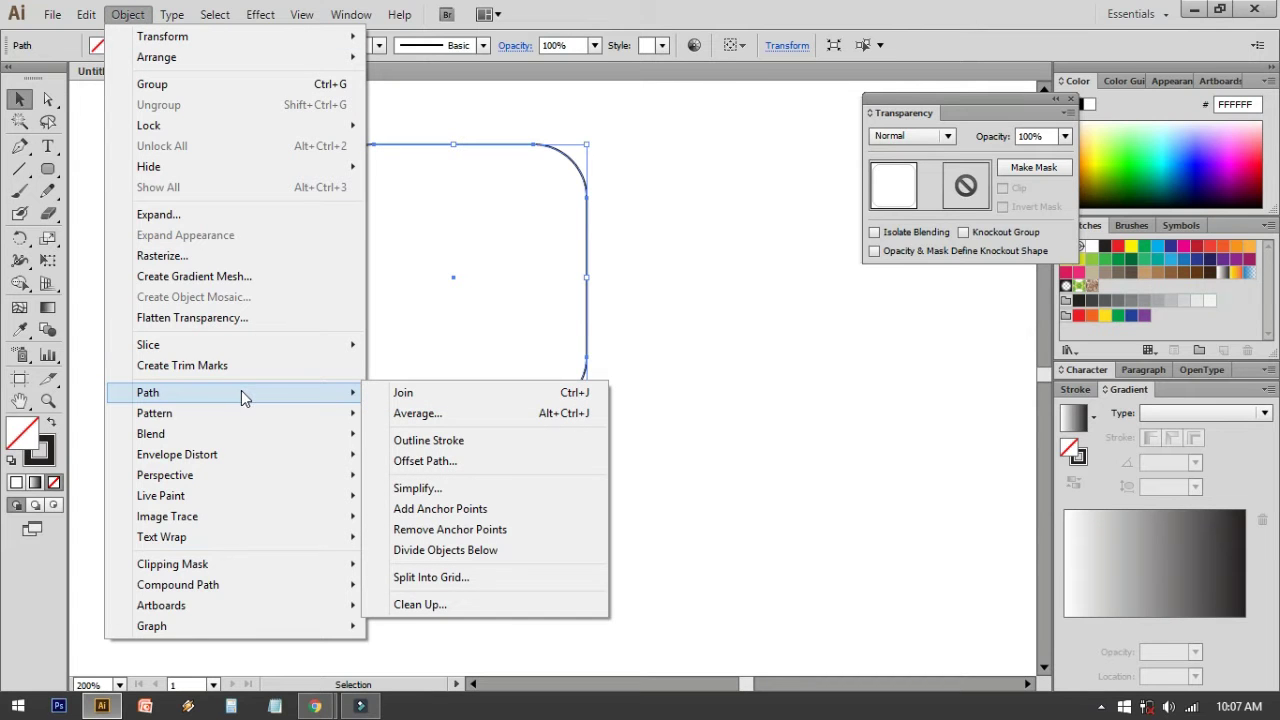
{"action": "left_click", "coordinate": [435, 463]}
{"action": "left_click_drag", "start_coordinate": [812, 186], "coordinate": [730, 140]}
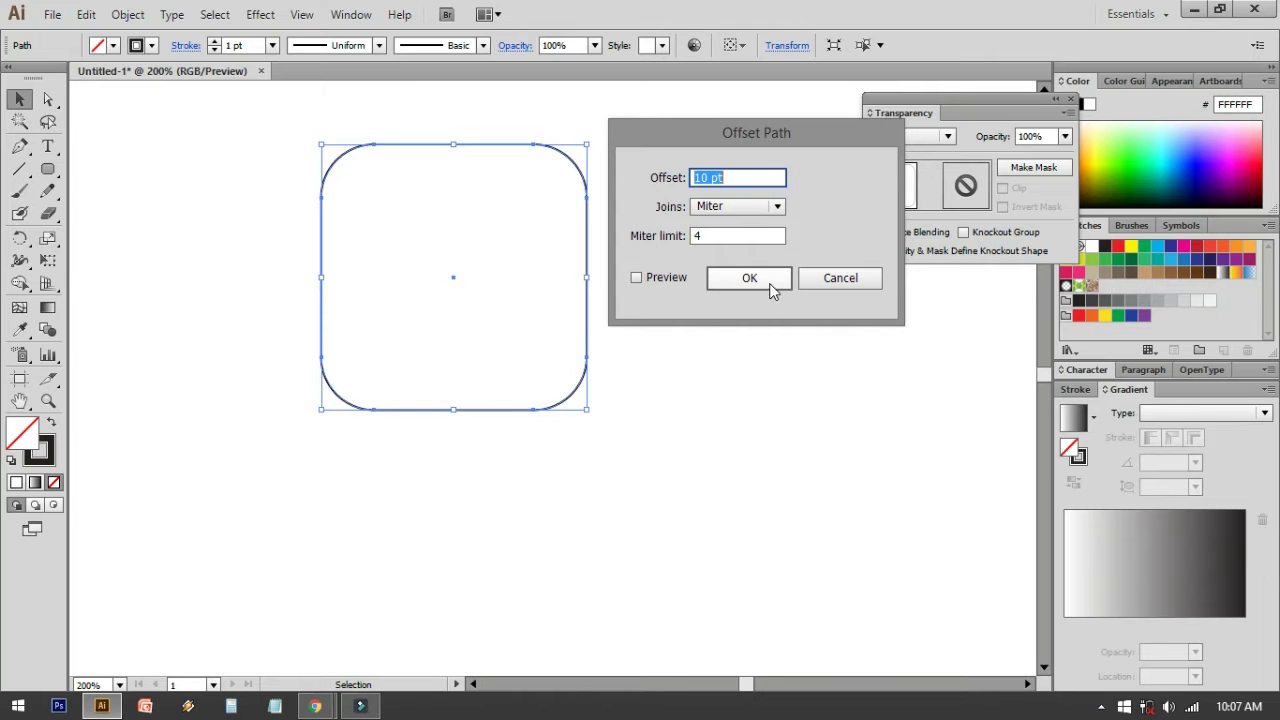
{"action": "left_click", "coordinate": [672, 280]}
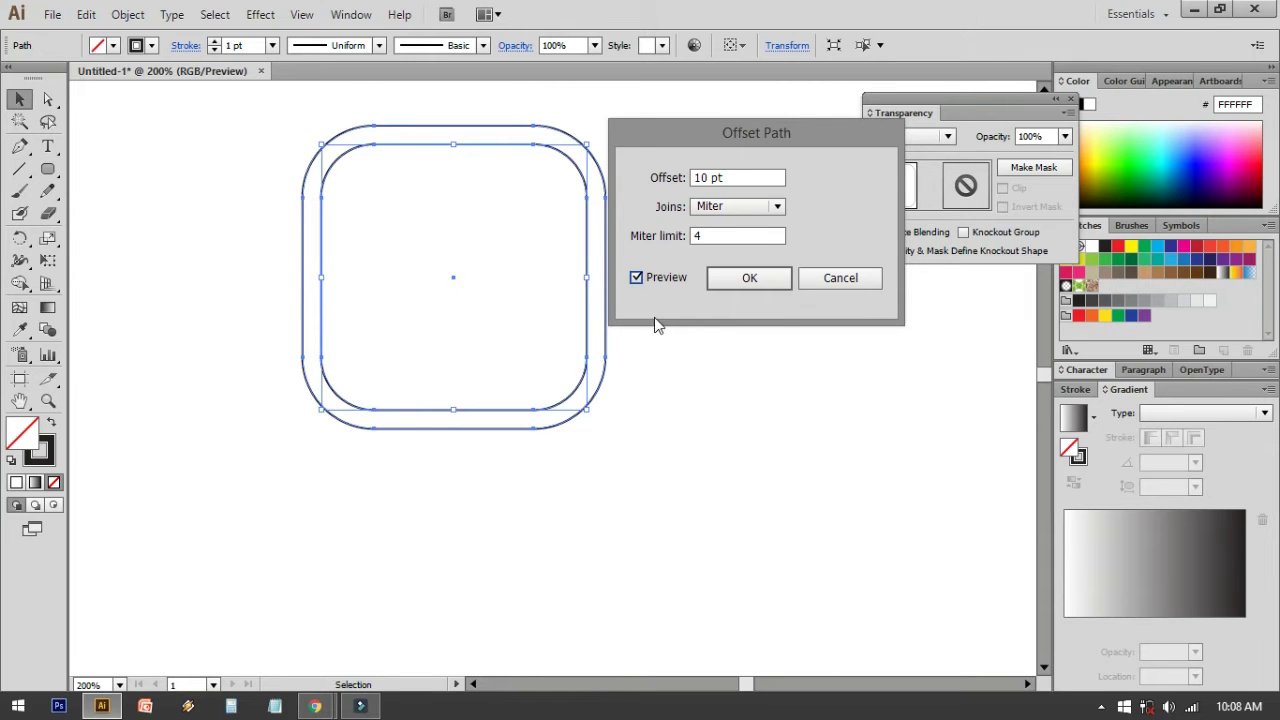
{"action": "left_click", "coordinate": [752, 278]}
{"action": "left_click", "coordinate": [747, 358]}
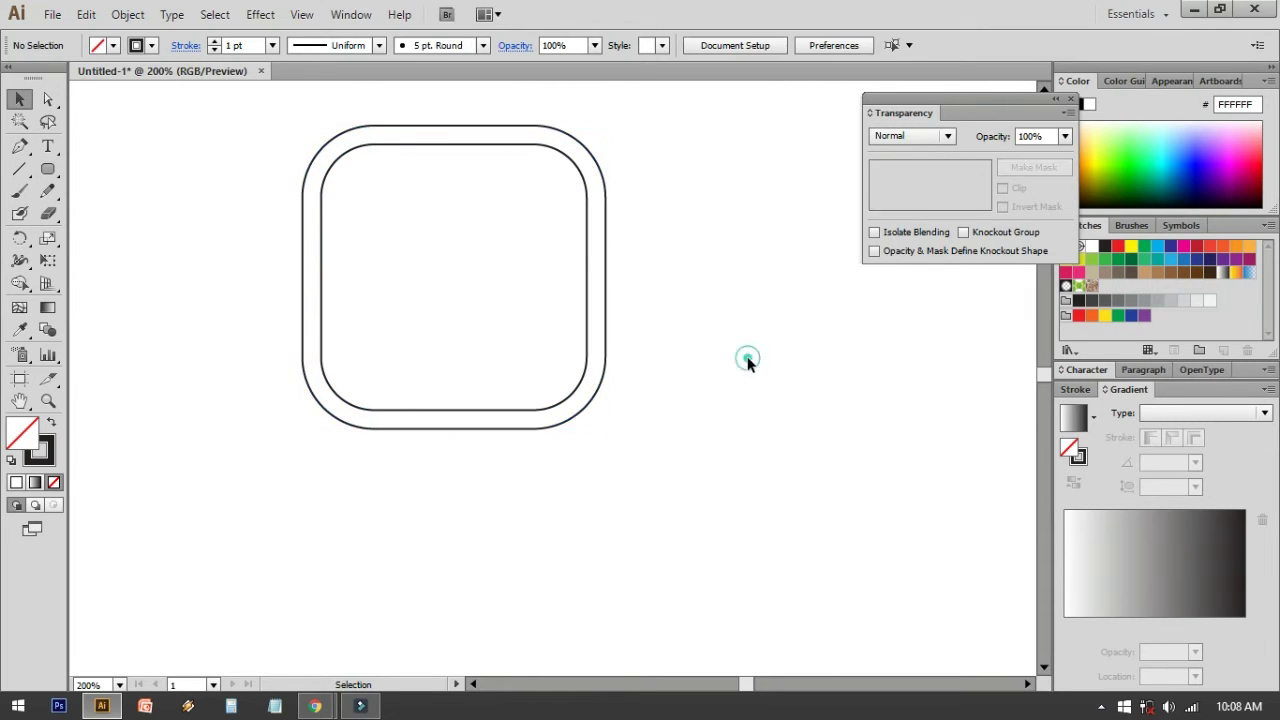
Offset the outer rounded rectangle's path by another 10 pt with Miter joins to add a third concentric outline
{"action": "scroll", "coordinate": [726, 357], "scroll_direction": "up", "scroll_amount": 2}
{"action": "left_click", "coordinate": [557, 193]}
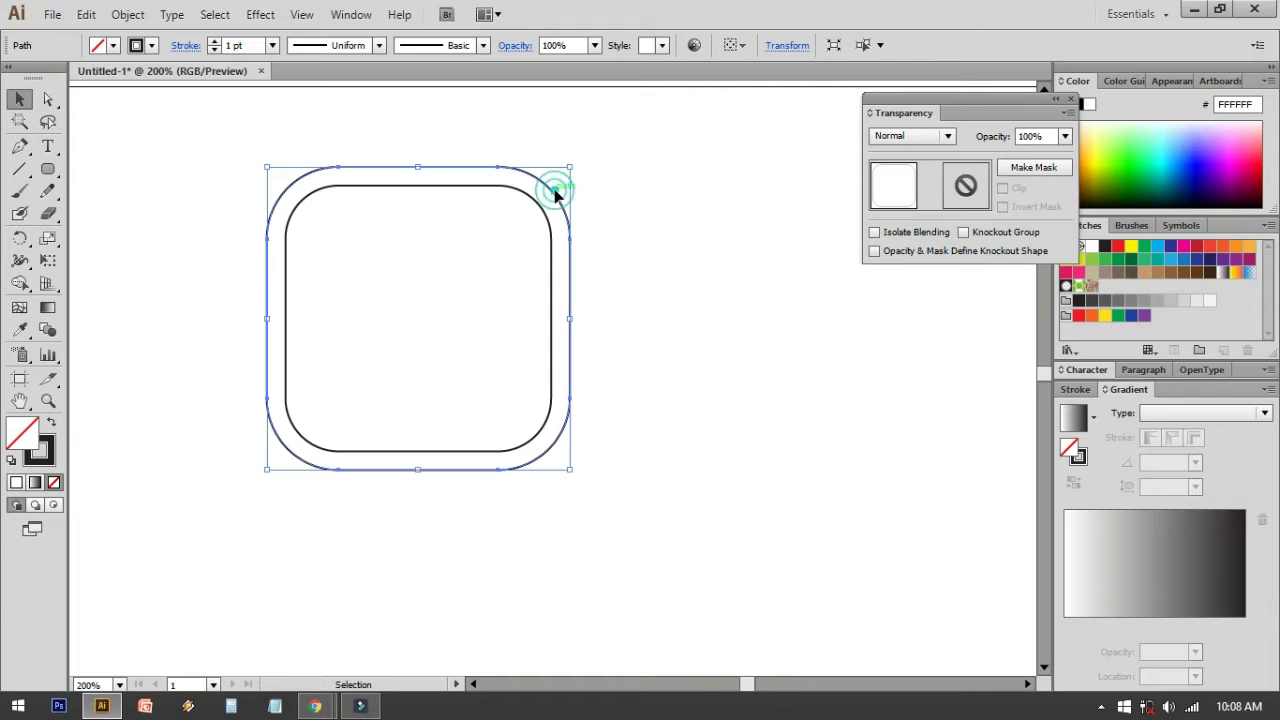
{"action": "left_click", "coordinate": [118, 16]}
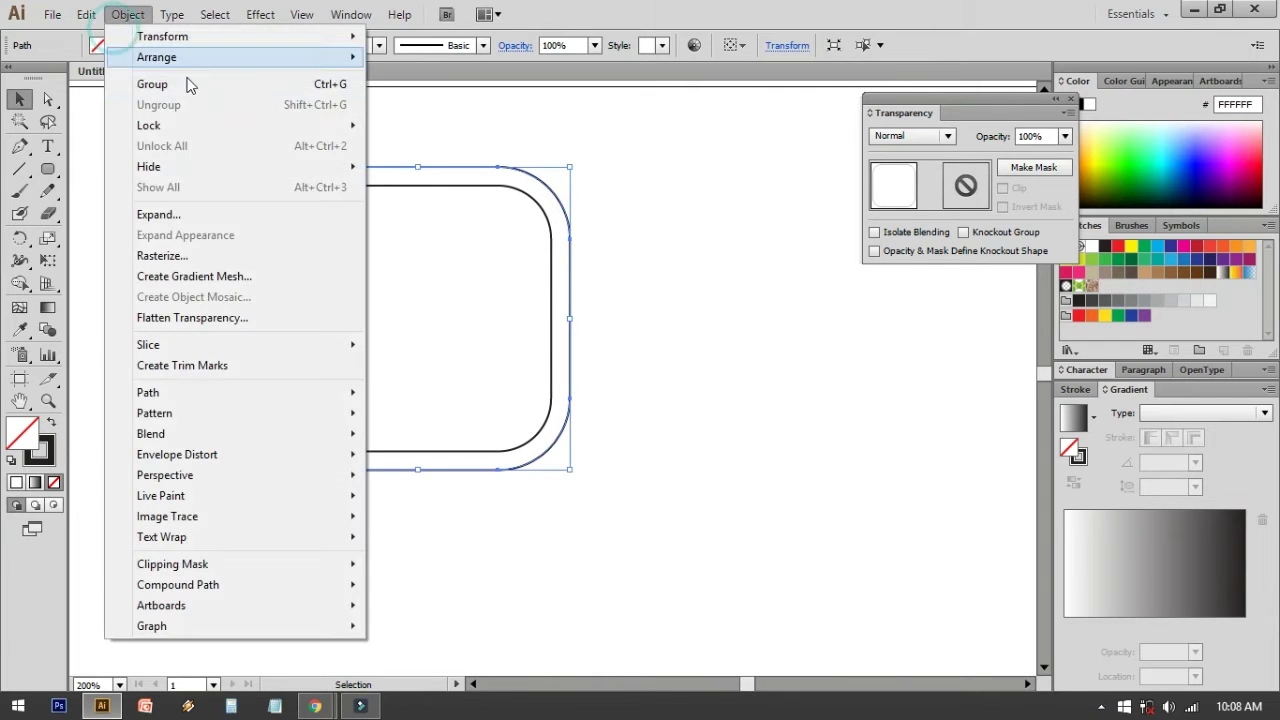
{"action": "mouse_move", "coordinate": [160, 393]}
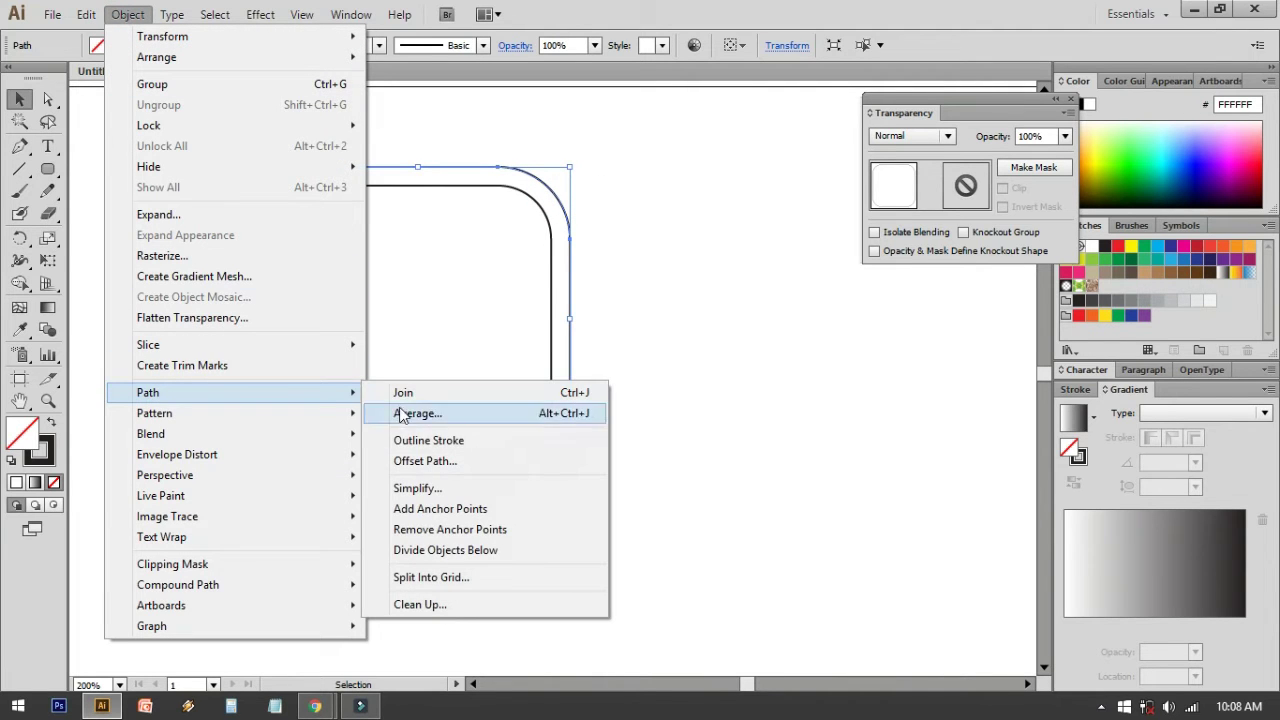
{"action": "left_click", "coordinate": [424, 462]}
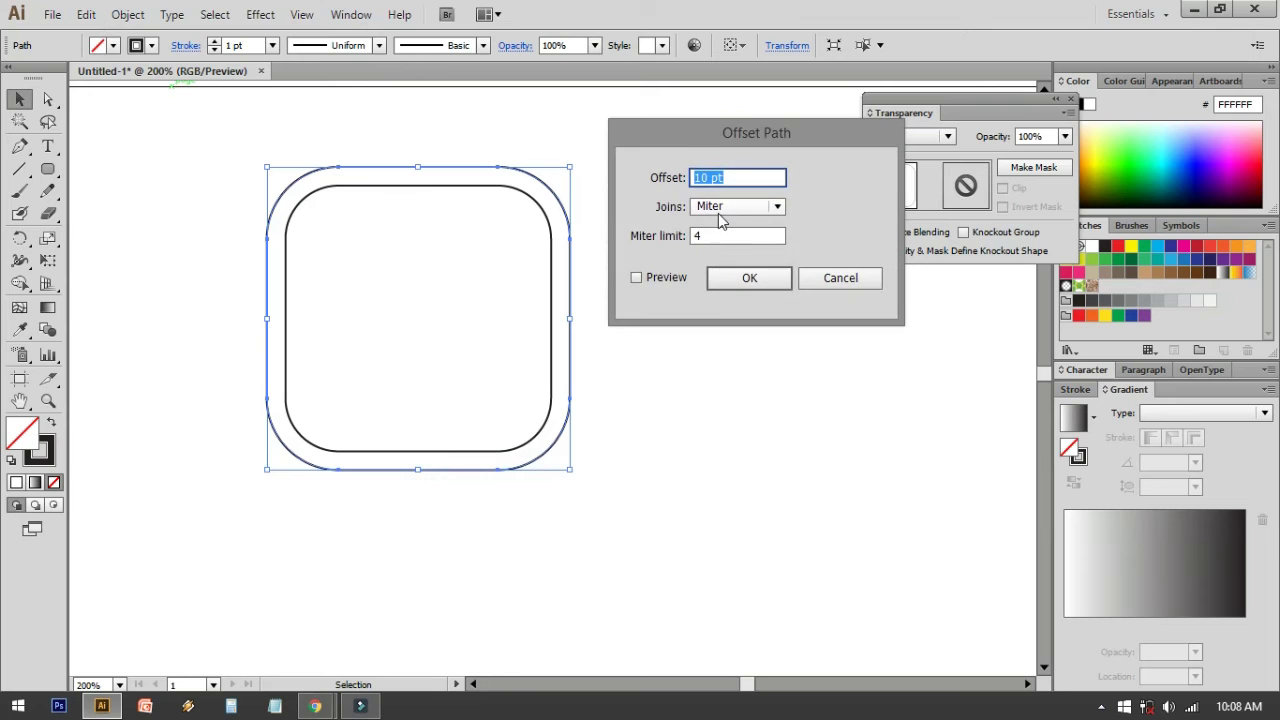
{"action": "left_click", "coordinate": [733, 280]}
{"action": "left_click", "coordinate": [732, 280]}
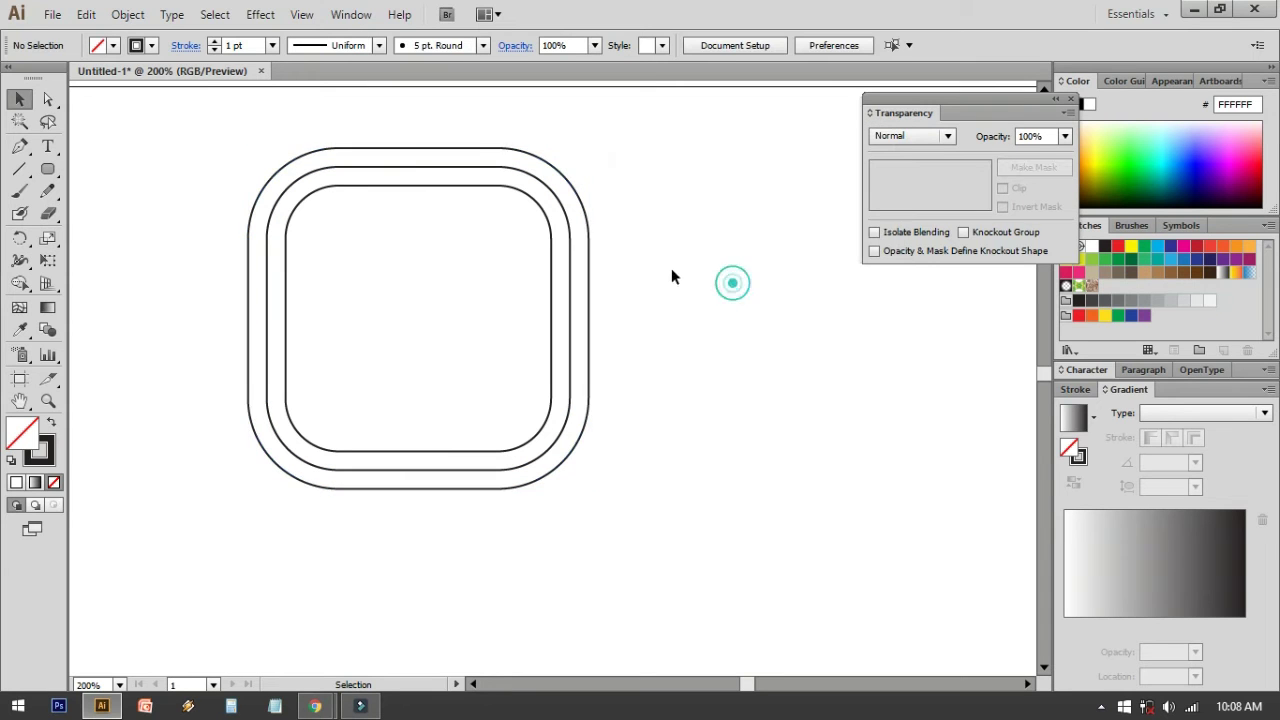
Offset the outermost rounded rectangle's path outward by 3 pt with Miter joins and a miter limit of 4, with Preview on
{"action": "left_click", "coordinate": [291, 169]}
{"action": "left_click", "coordinate": [126, 15]}
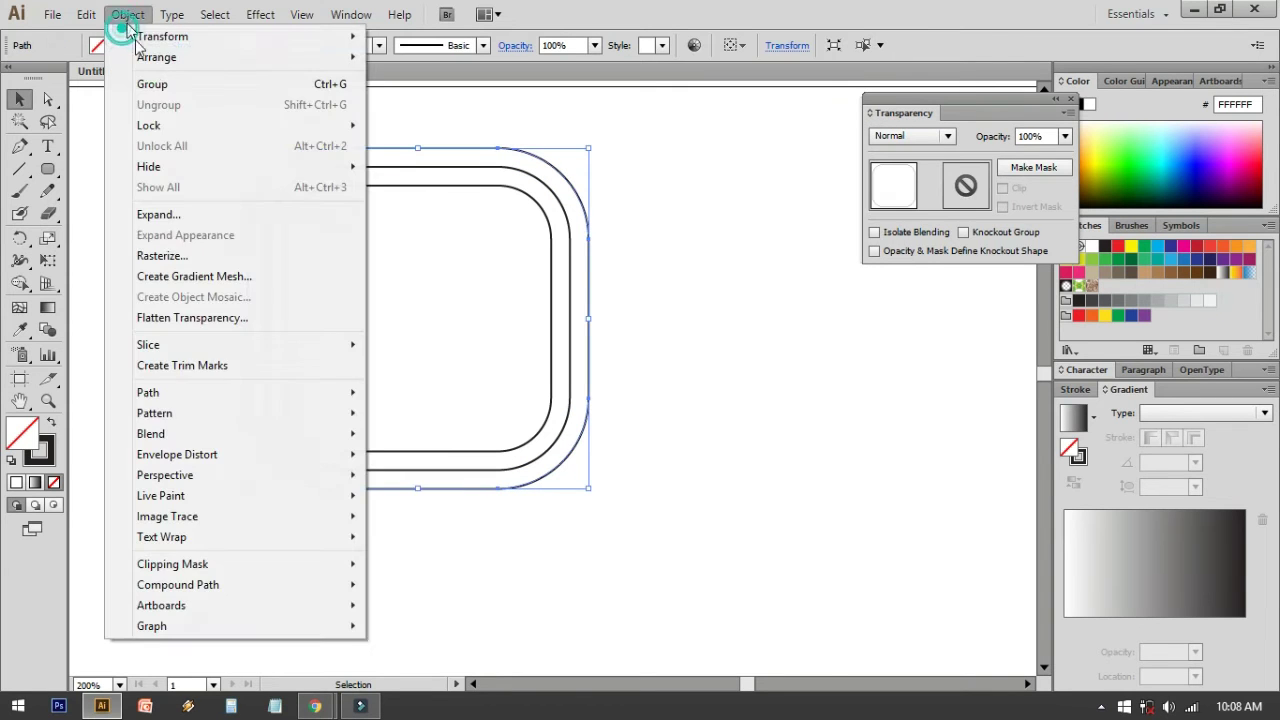
{"action": "left_click", "coordinate": [181, 392]}
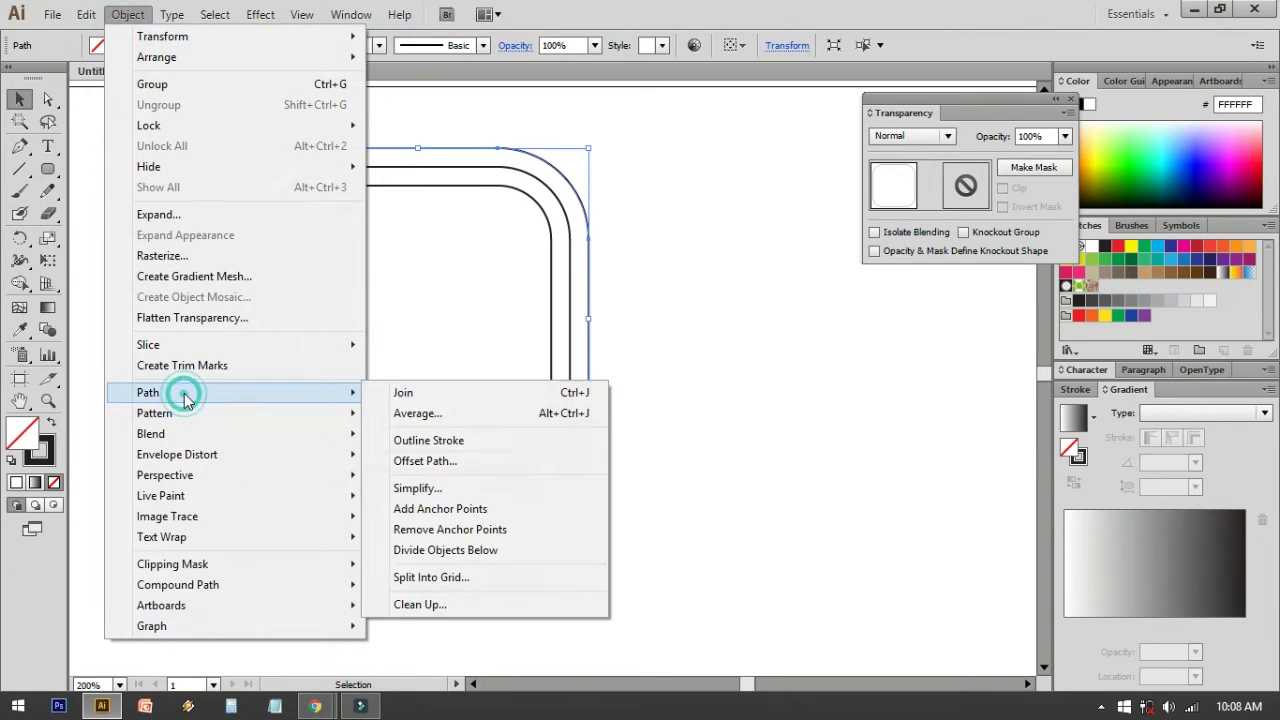
{"action": "left_click", "coordinate": [513, 463]}
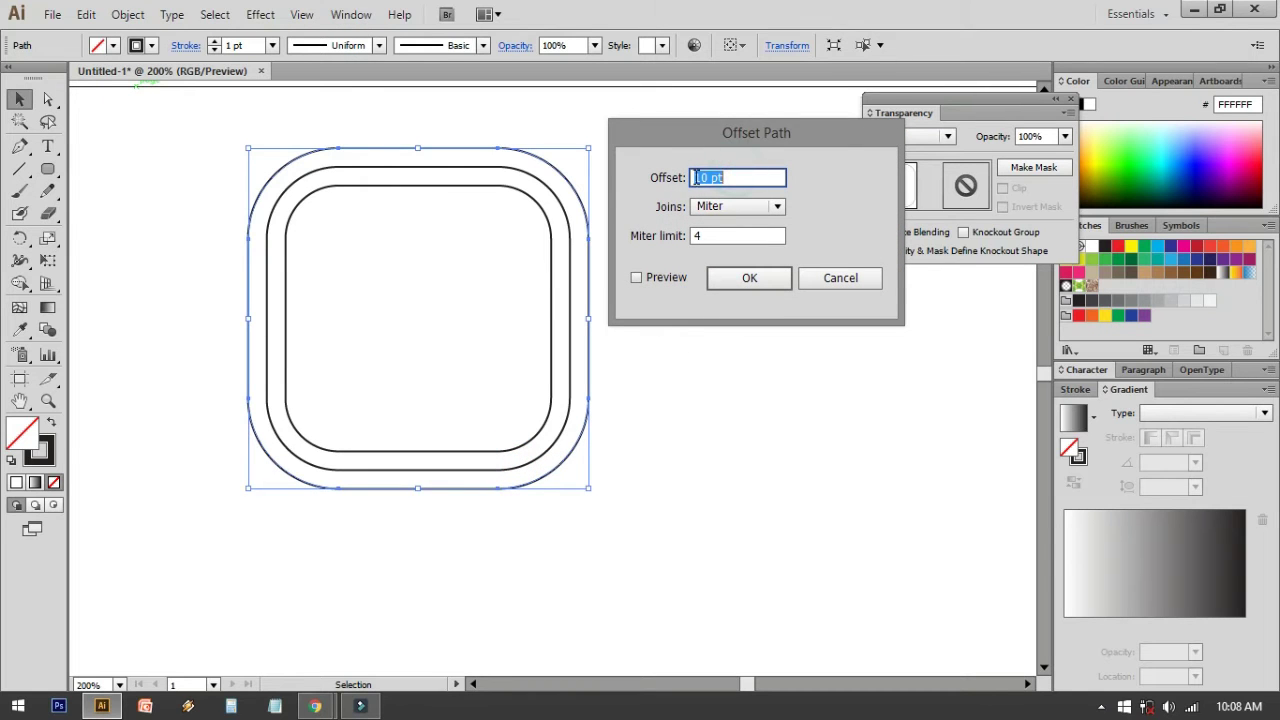
{"action": "type", "text": "3"}
{"action": "left_click", "coordinate": [656, 280]}
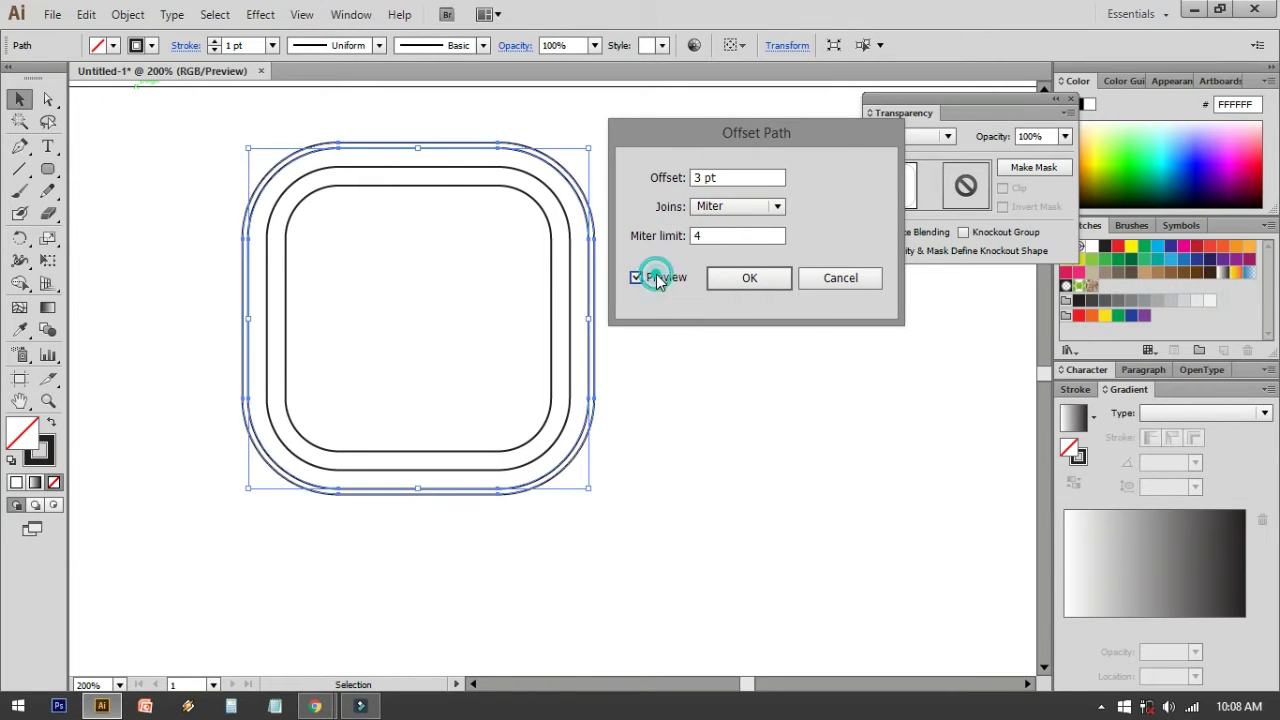
{"action": "left_click", "coordinate": [725, 285]}
{"action": "left_click", "coordinate": [726, 290]}
{"action": "left_click_drag", "start_coordinate": [700, 349], "coordinate": [710, 301]}
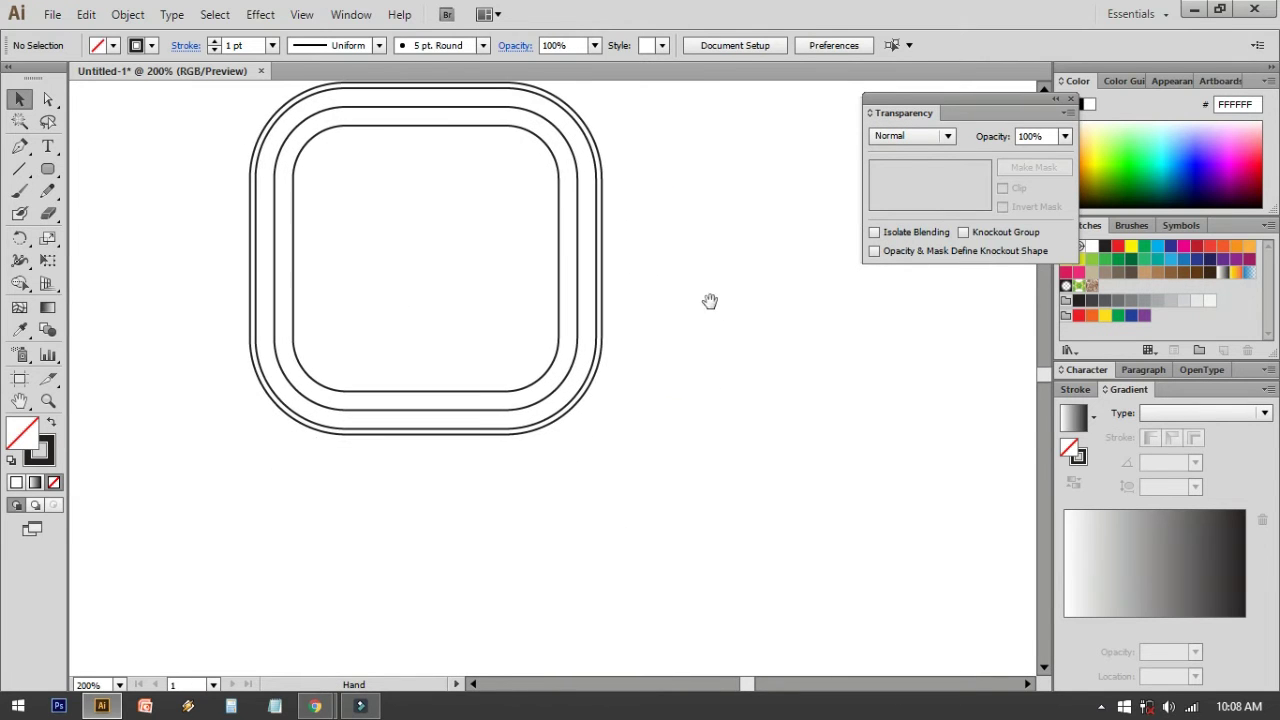
{"action": "left_click", "coordinate": [600, 303]}
{"action": "left_click", "coordinate": [577, 302]}
{"action": "left_click", "coordinate": [632, 297]}
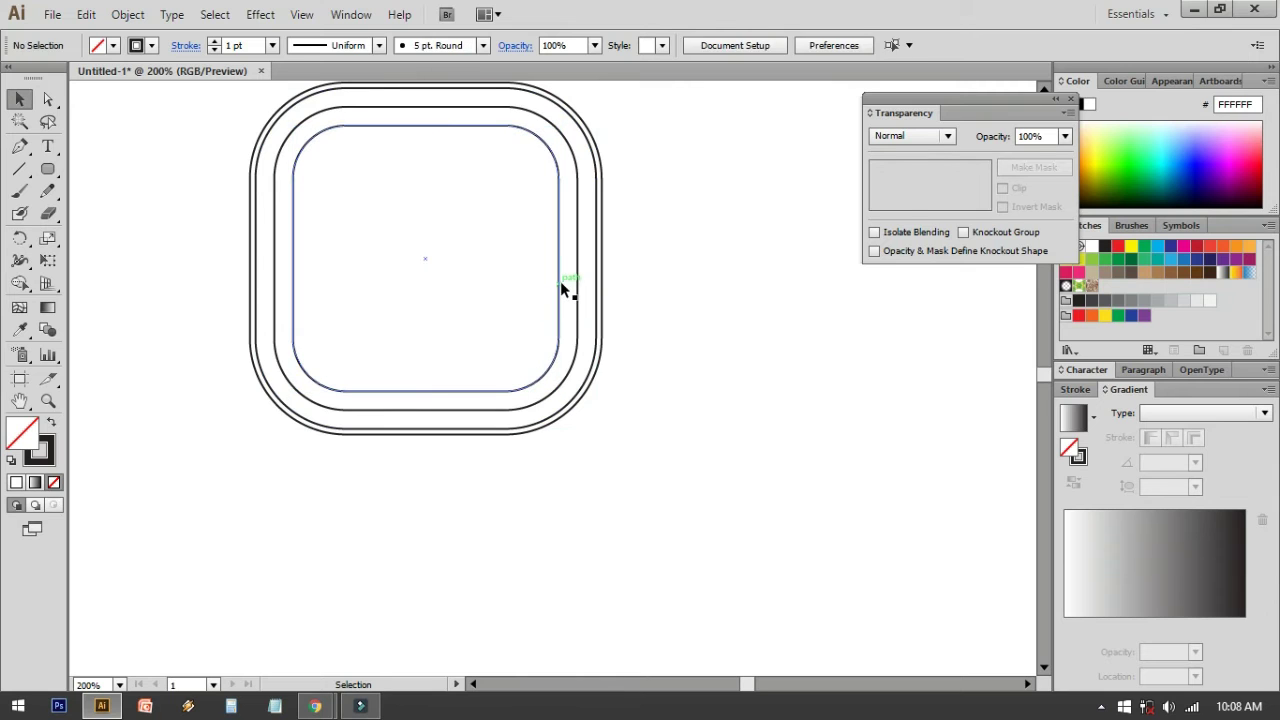
{"action": "left_click", "coordinate": [561, 283]}
{"action": "left_click", "coordinate": [578, 268], "text": "shift"}
{"action": "left_click", "coordinate": [592, 240], "text": "shift"}
{"action": "left_click", "coordinate": [622, 283]}
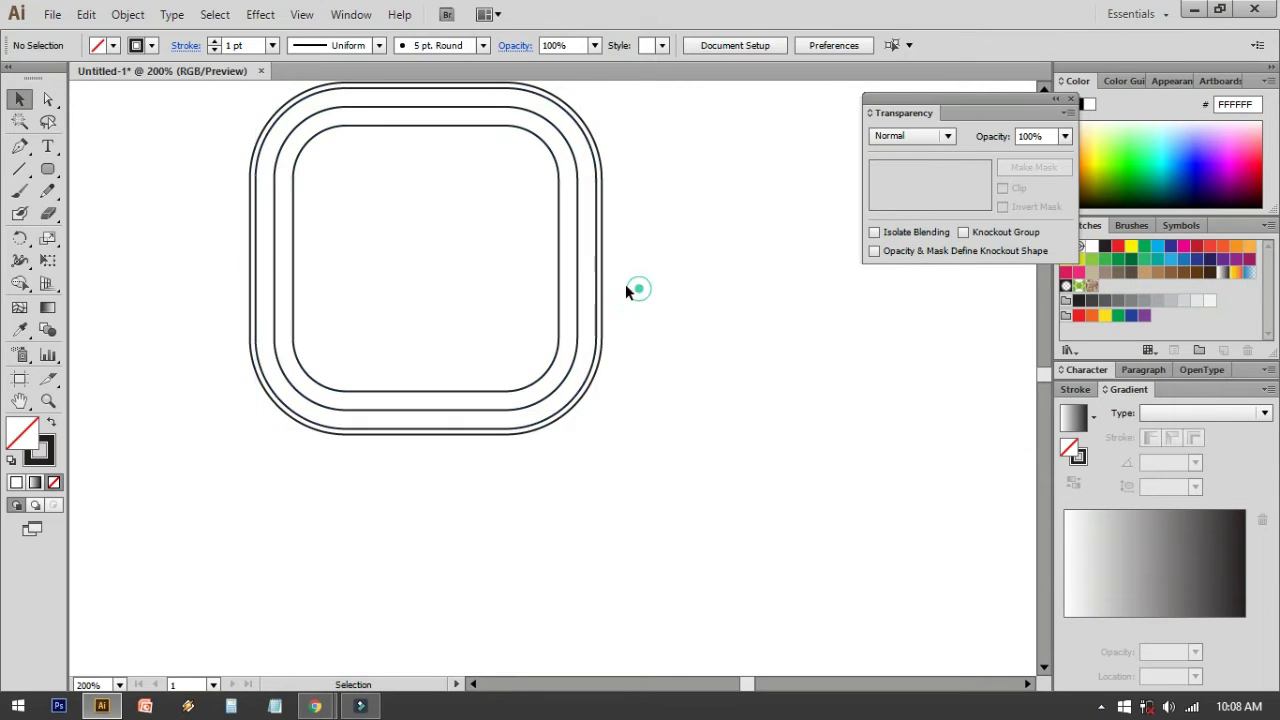
{"action": "left_click", "coordinate": [568, 193]}
{"action": "right_click", "coordinate": [566, 189]}
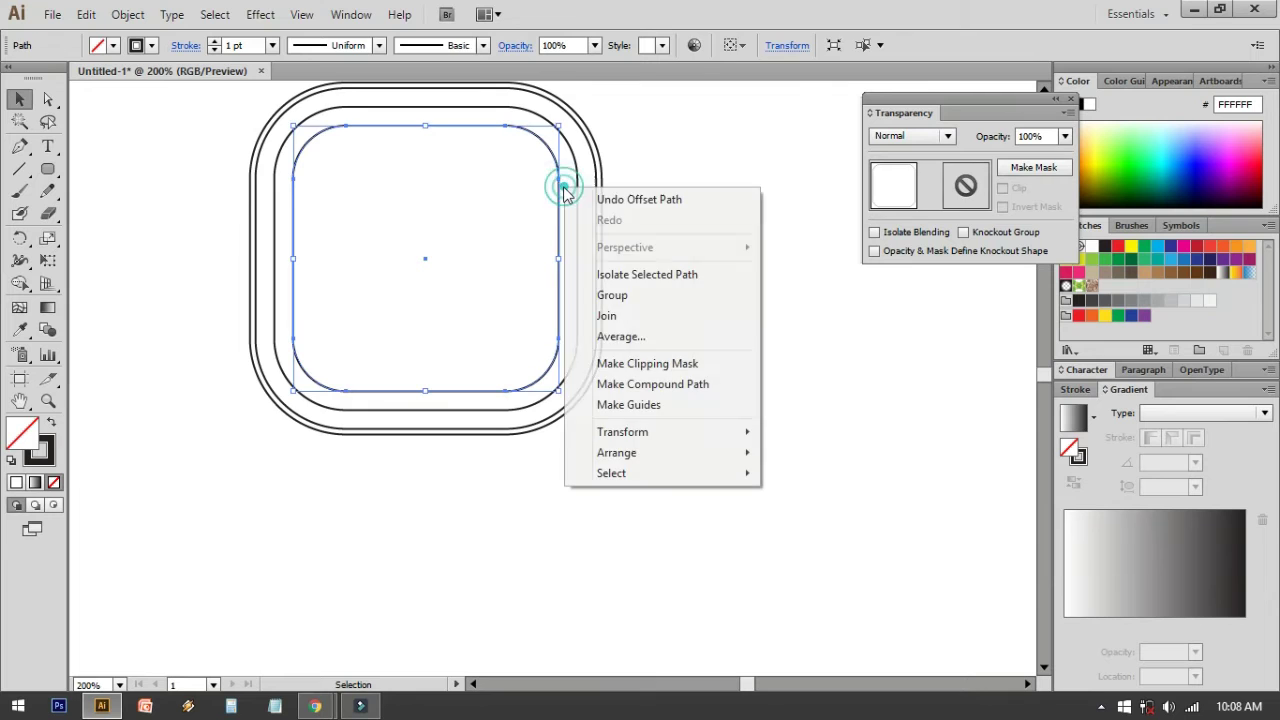
{"action": "left_click", "coordinate": [660, 451]}
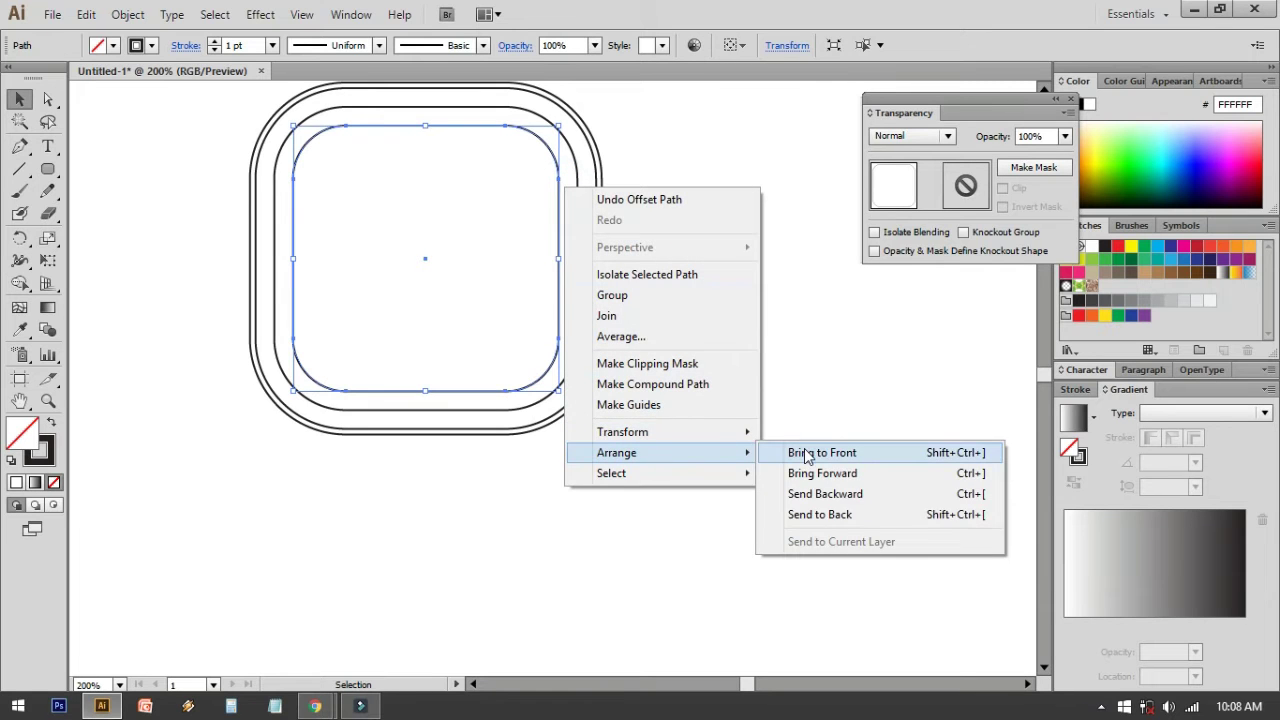
{"action": "left_click", "coordinate": [727, 146]}
{"action": "left_click", "coordinate": [723, 140]}
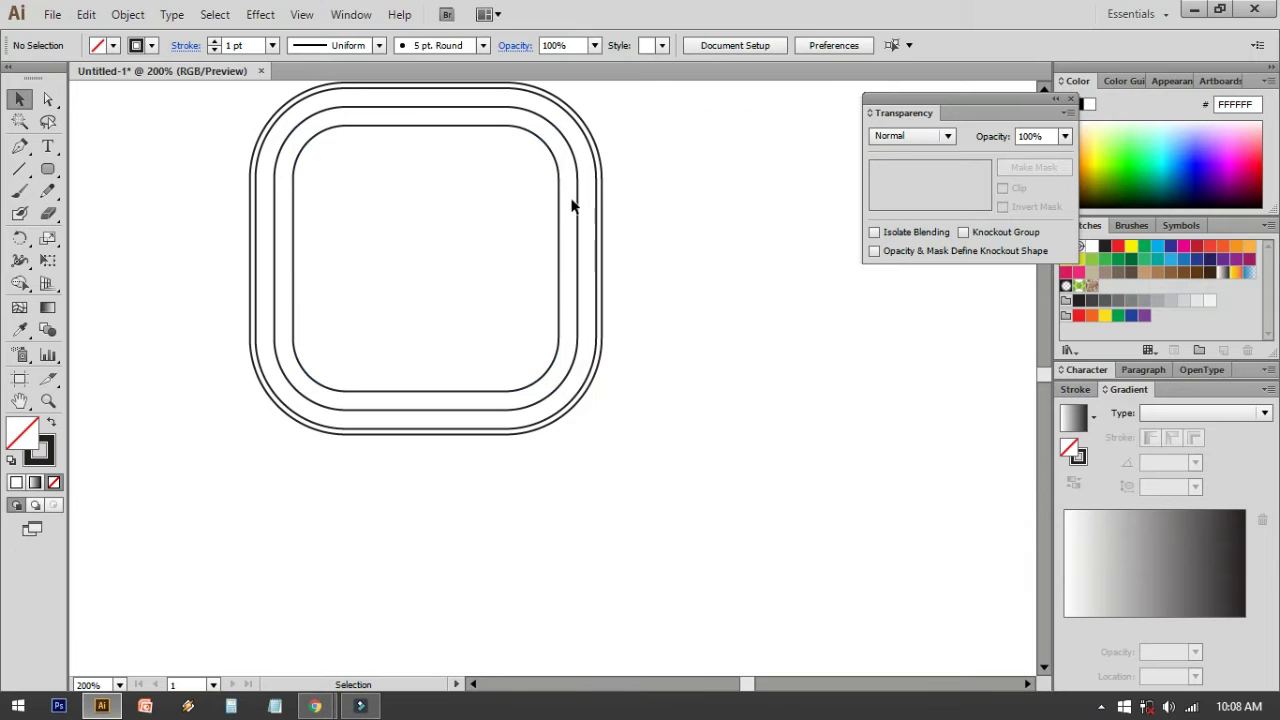
Bring the two inner rounded rectangles to the front of the stacking order
{"action": "left_click", "coordinate": [613, 187]}
{"action": "left_click_drag", "start_coordinate": [635, 207], "coordinate": [642, 228]}
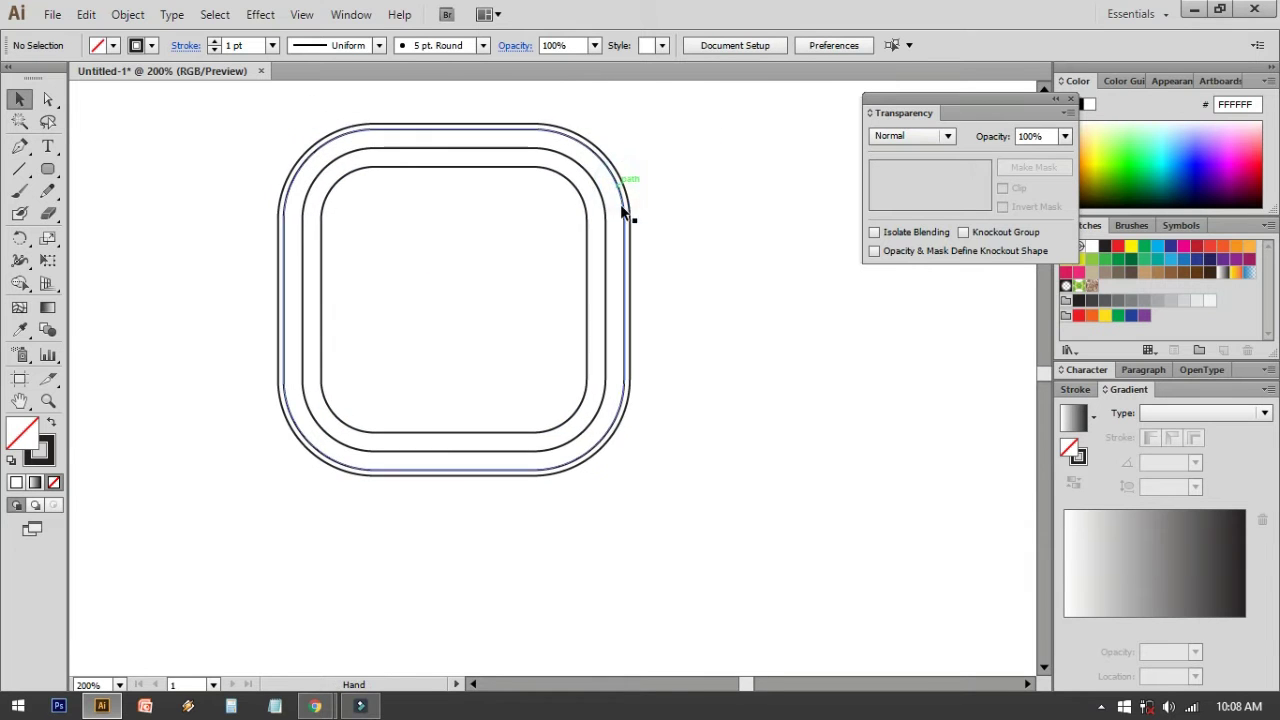
{"action": "left_click", "coordinate": [560, 160]}
{"action": "right_click", "coordinate": [557, 169]}
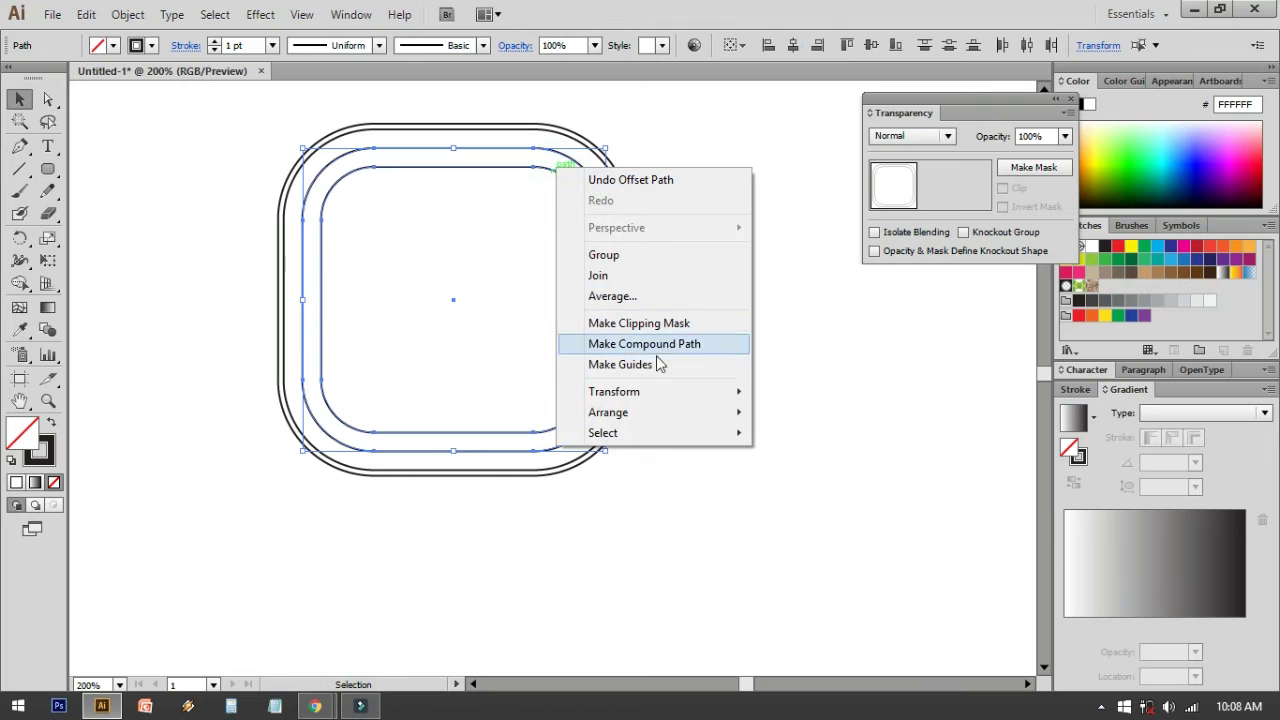
{"action": "left_click", "coordinate": [667, 411]}
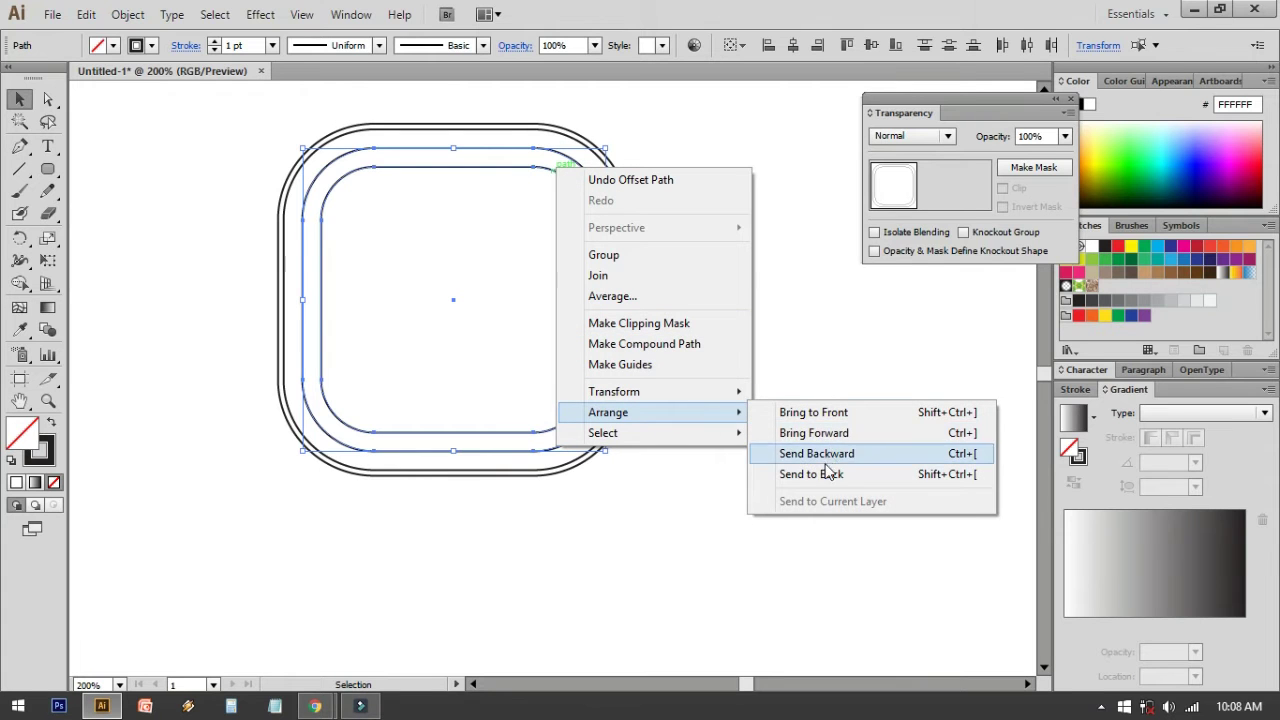
{"action": "left_click", "coordinate": [814, 412]}
{"action": "left_click", "coordinate": [815, 355]}
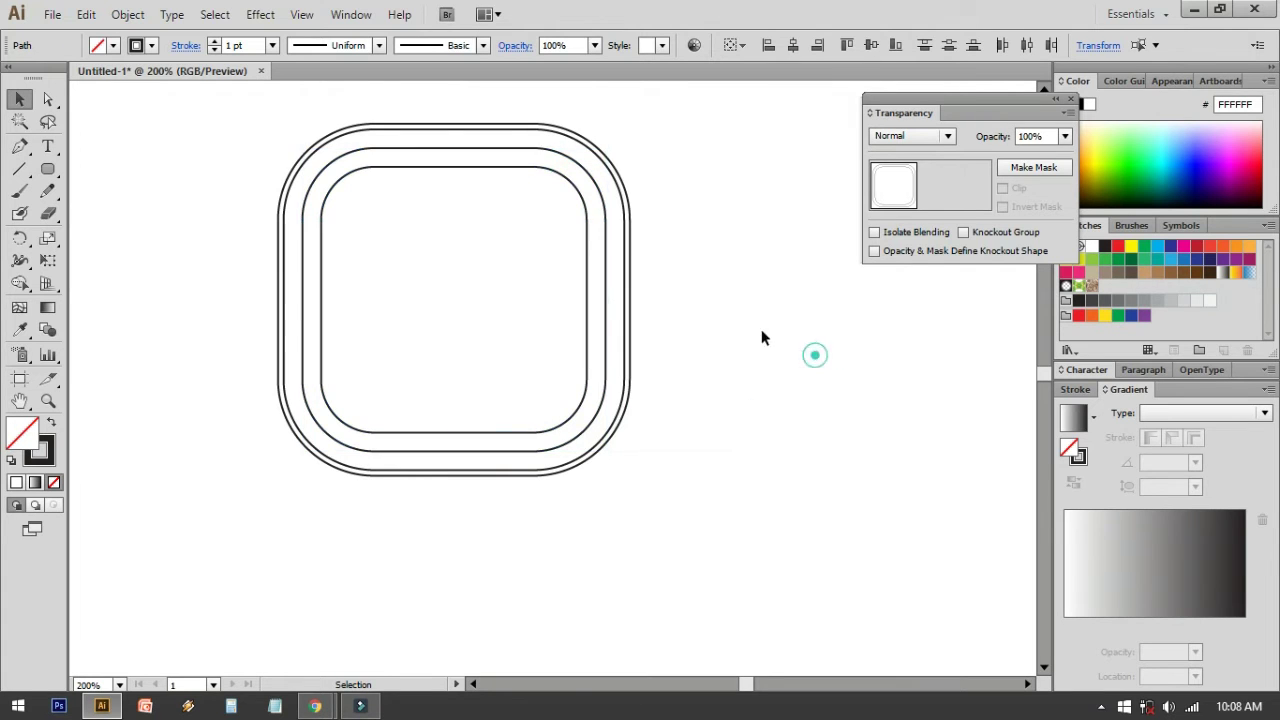
Dock the floating Transparency panel beside Gradient and fill the second-outermost rounded rectangle with the white-to-black linear gradient
{"action": "left_click", "coordinate": [606, 166]}
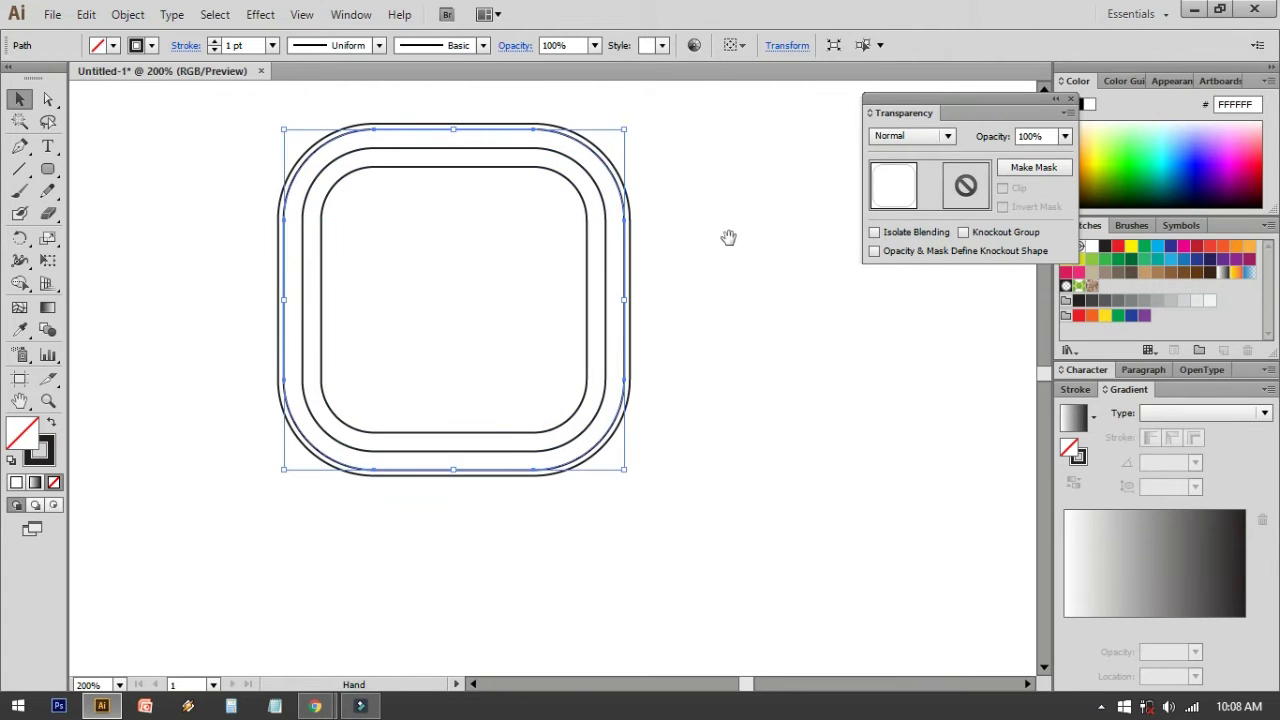
{"action": "left_click_drag", "start_coordinate": [729, 237], "coordinate": [674, 226]}
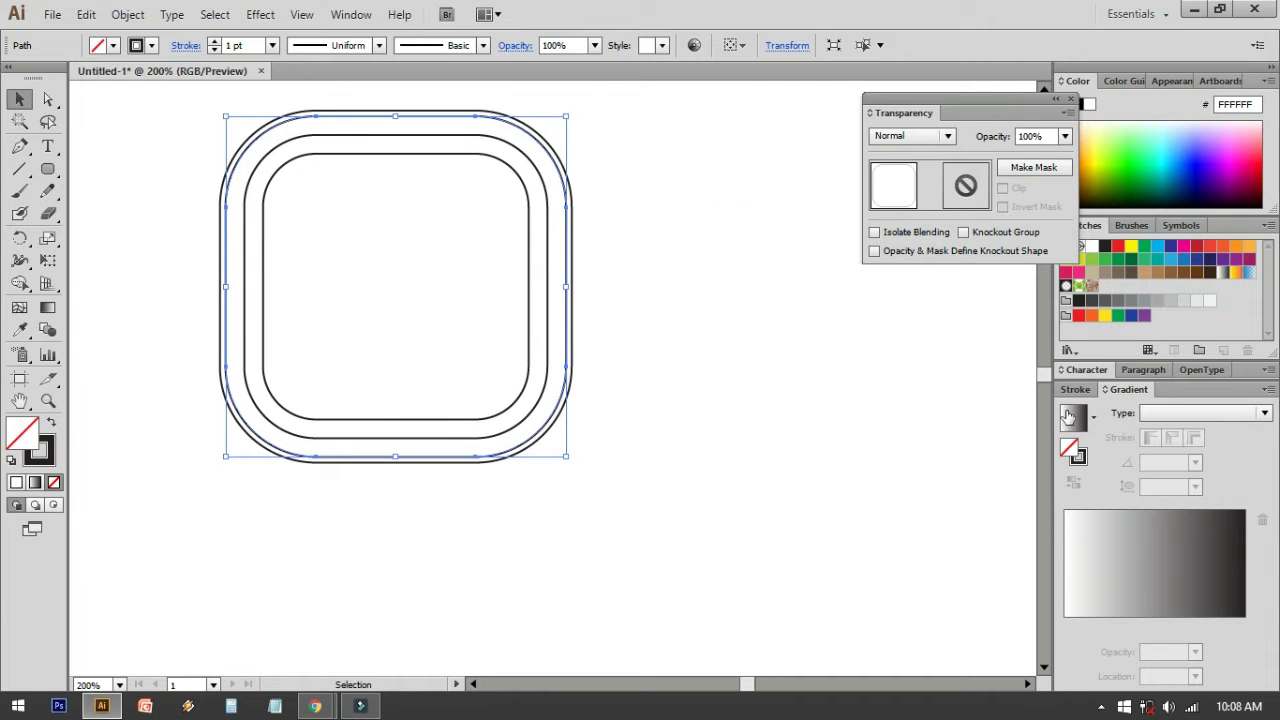
{"action": "mouse_move", "coordinate": [921, 119]}
{"action": "left_mouse_down"}
{"action": "mouse_move", "coordinate": [1151, 268]}
{"action": "mouse_move", "coordinate": [1193, 386]}
{"action": "left_mouse_up"}
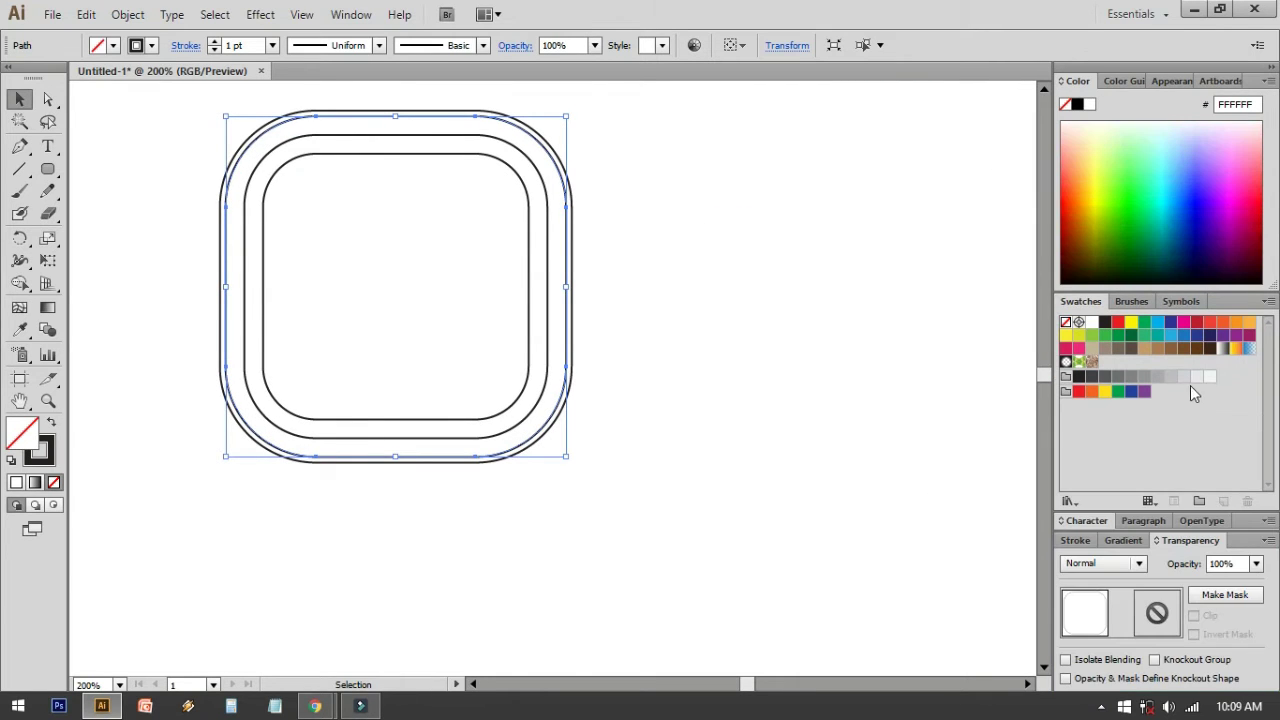
{"action": "left_click", "coordinate": [1125, 541]}
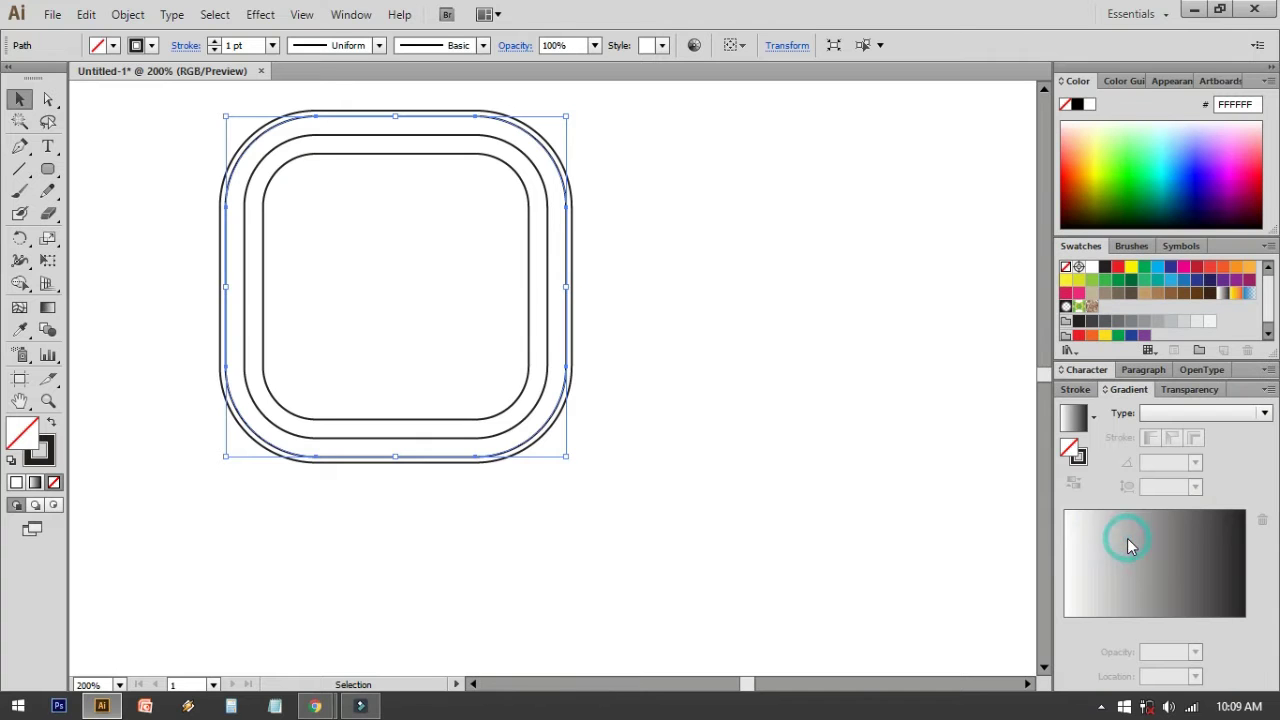
{"action": "left_click", "coordinate": [1076, 416]}
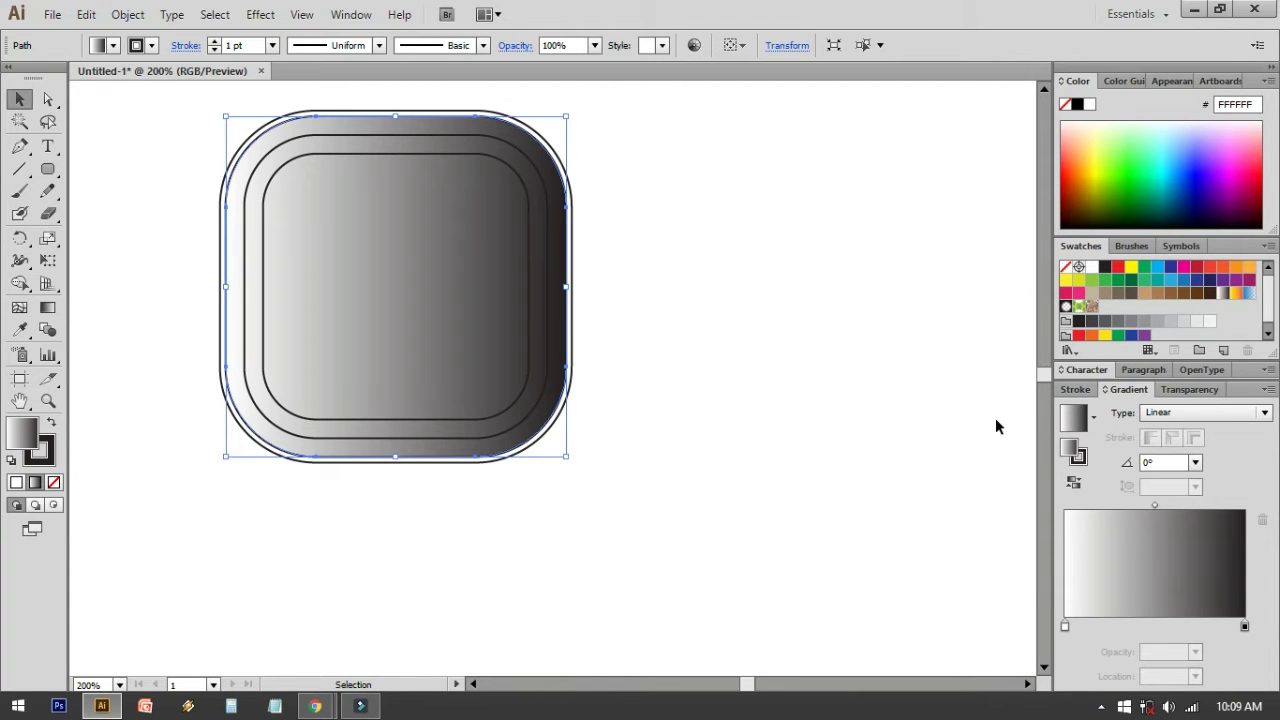
{"action": "left_click", "coordinate": [793, 380]}
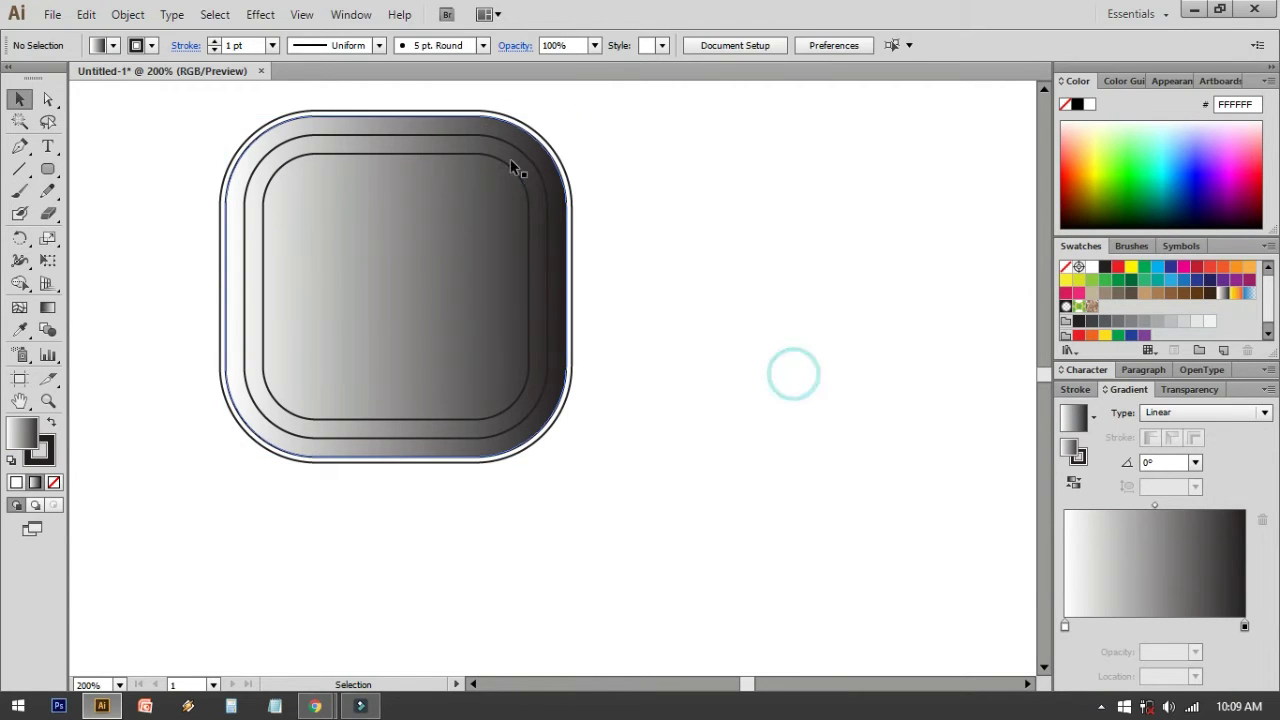
{"action": "left_click", "coordinate": [484, 126]}
{"action": "key", "text": "space"}
{"action": "mouse_move", "coordinate": [625, 191]}
{"action": "left_mouse_down"}
{"action": "mouse_move", "coordinate": [674, 200]}
{"action": "mouse_move", "coordinate": [640, 206]}
{"action": "left_mouse_up"}
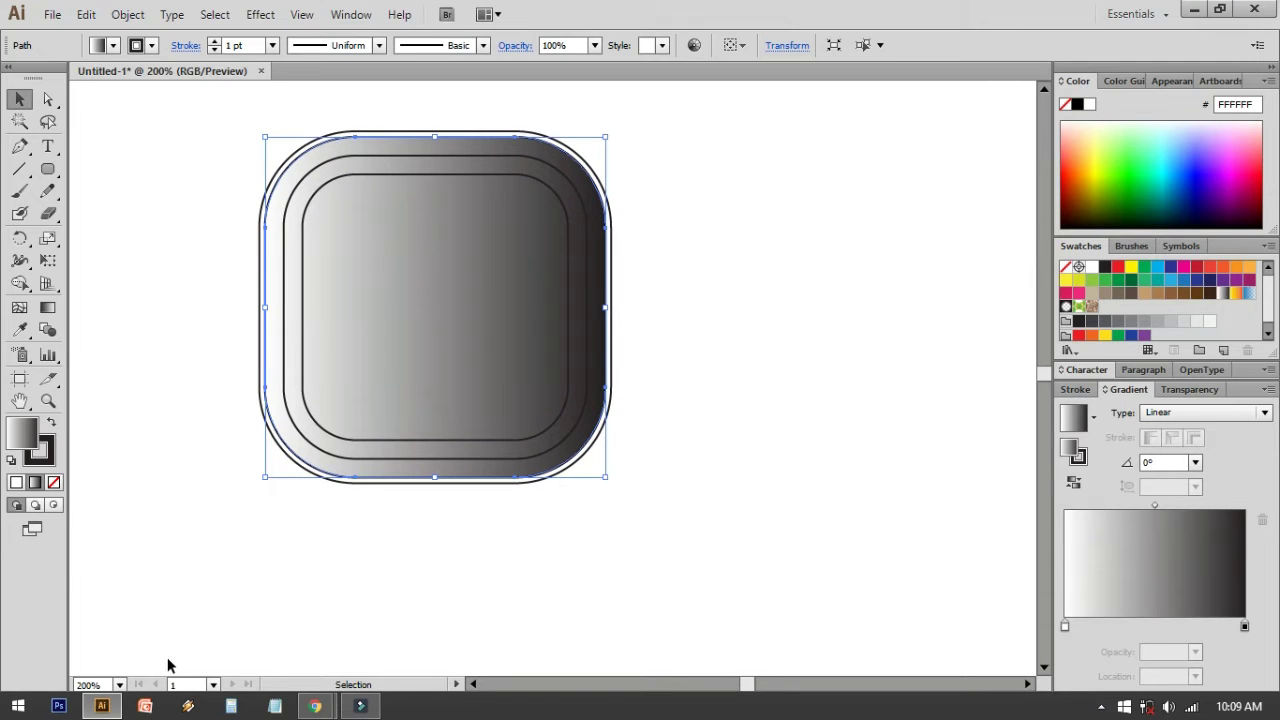
{"action": "mouse_move", "coordinate": [315, 706]}
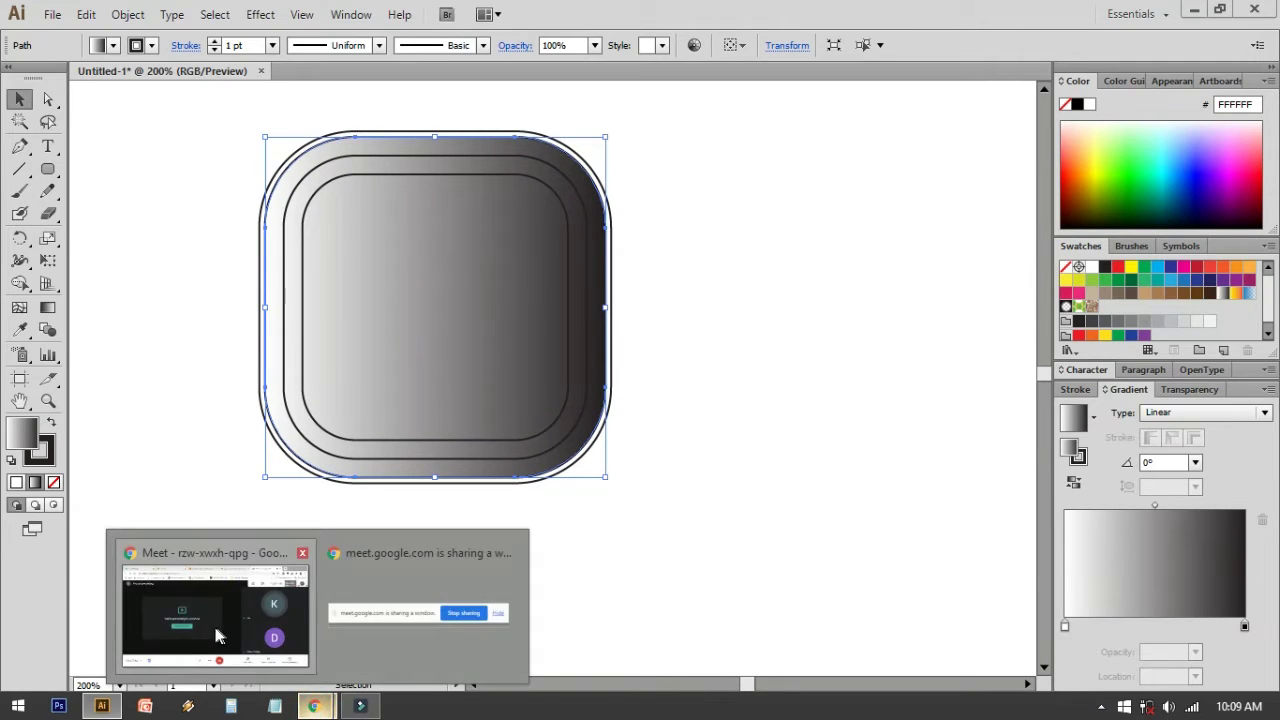
{"action": "left_click", "coordinate": [213, 621]}
{"action": "key", "text": "ctrl+t"}
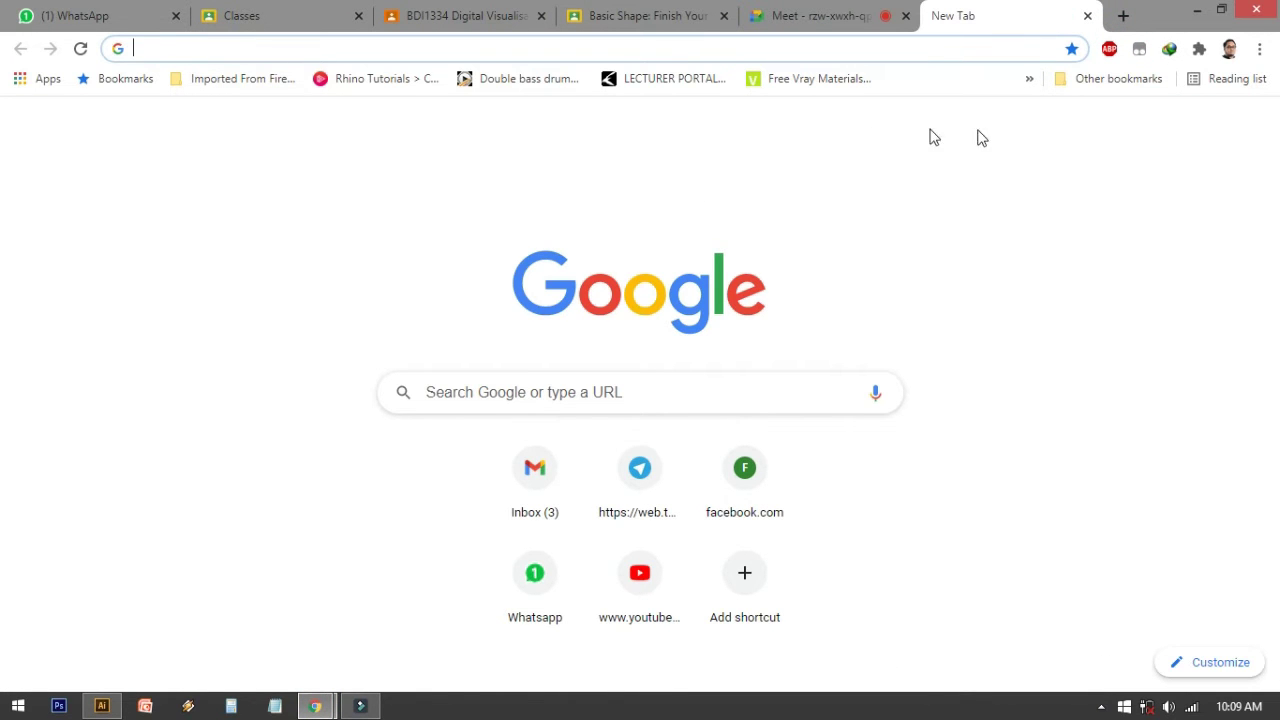
{"action": "left_click", "coordinate": [315, 706]}
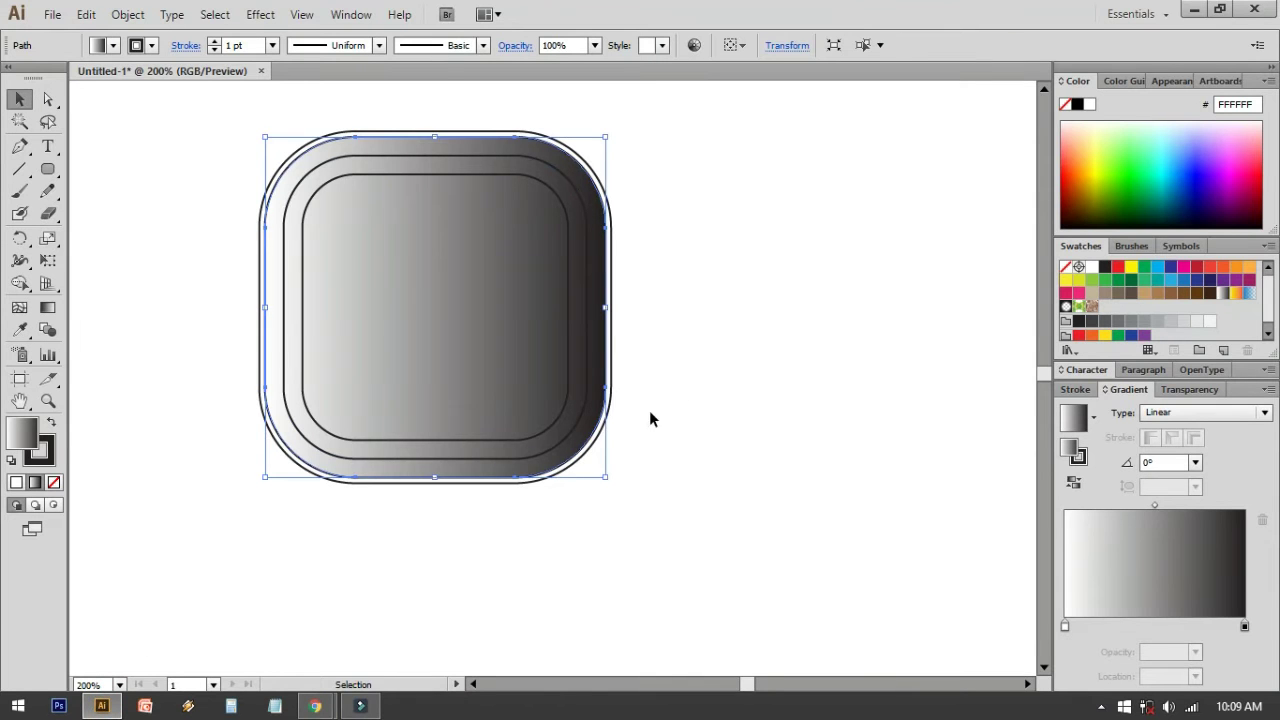
Run the second-outermost shape's gradient vertically and recolour its start stop light grey BCBEC0 and its end stop dark grey 414042
{"action": "left_click", "coordinate": [631, 257]}
{"action": "left_click", "coordinate": [606, 170]}
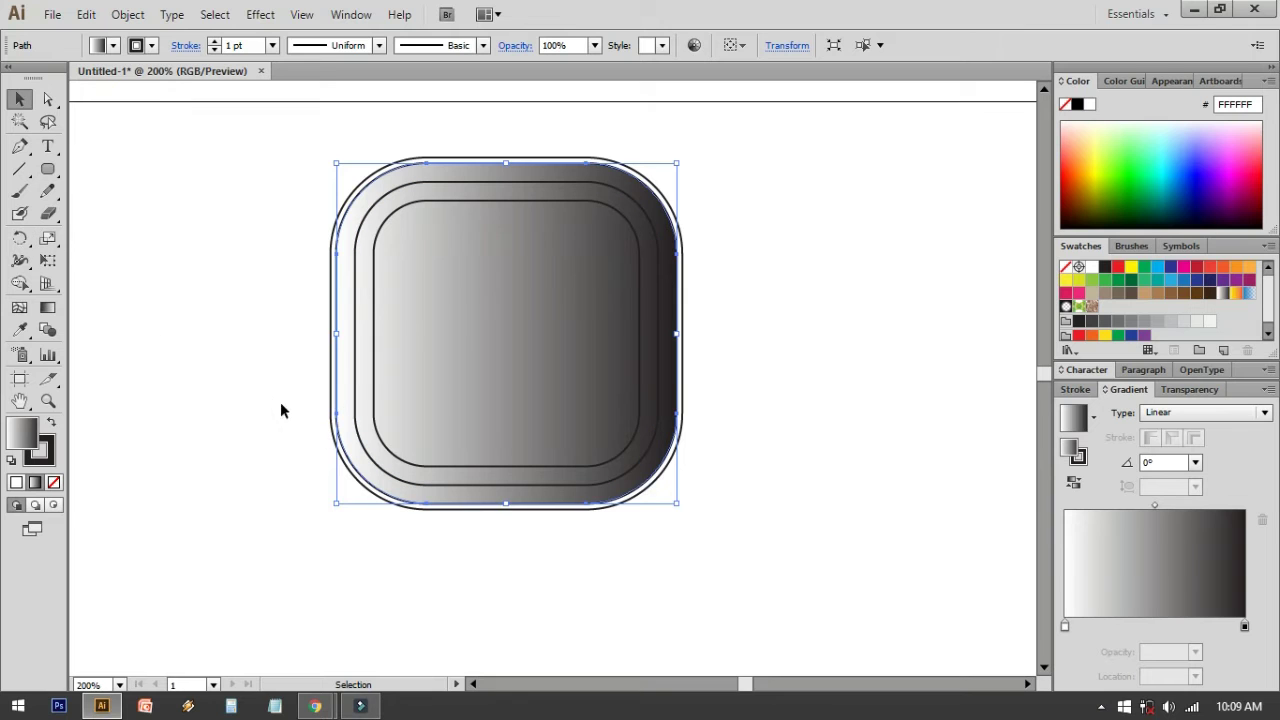
{"action": "key", "text": "g"}
{"action": "left_click_drag", "start_coordinate": [481, 477], "coordinate": [492, 163]}
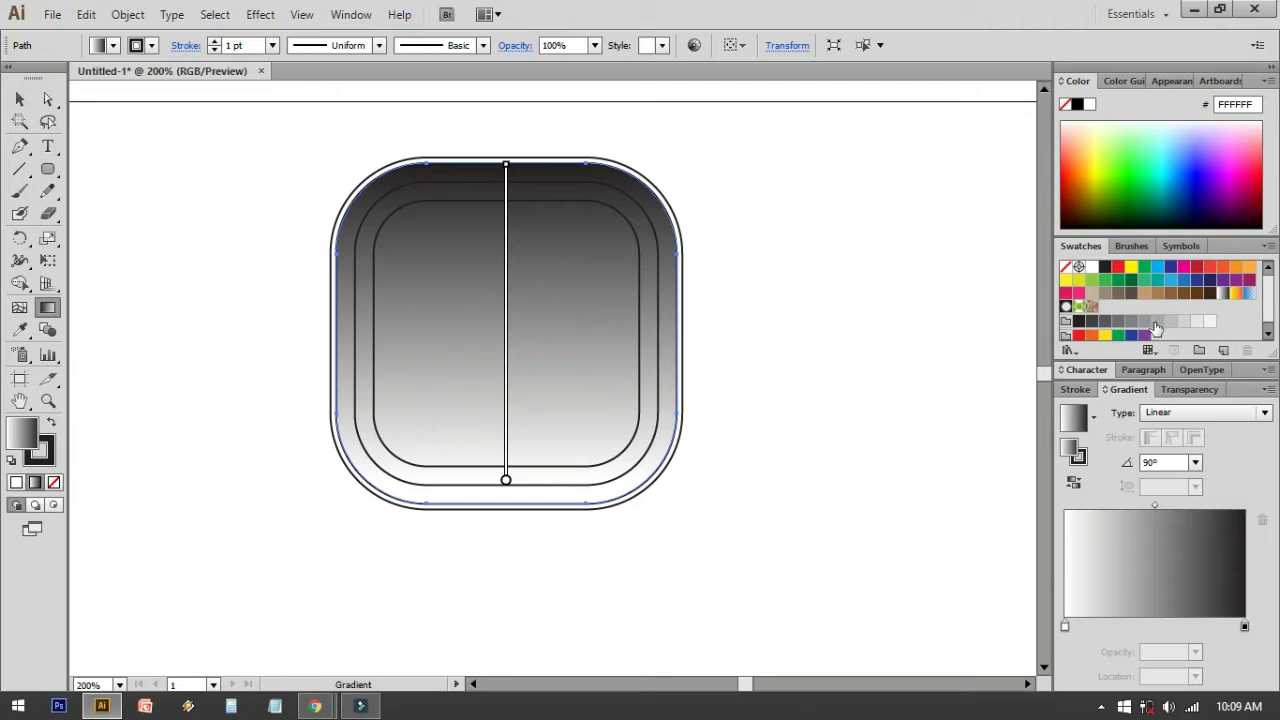
{"action": "left_click_drag", "start_coordinate": [1171, 321], "coordinate": [1067, 625]}
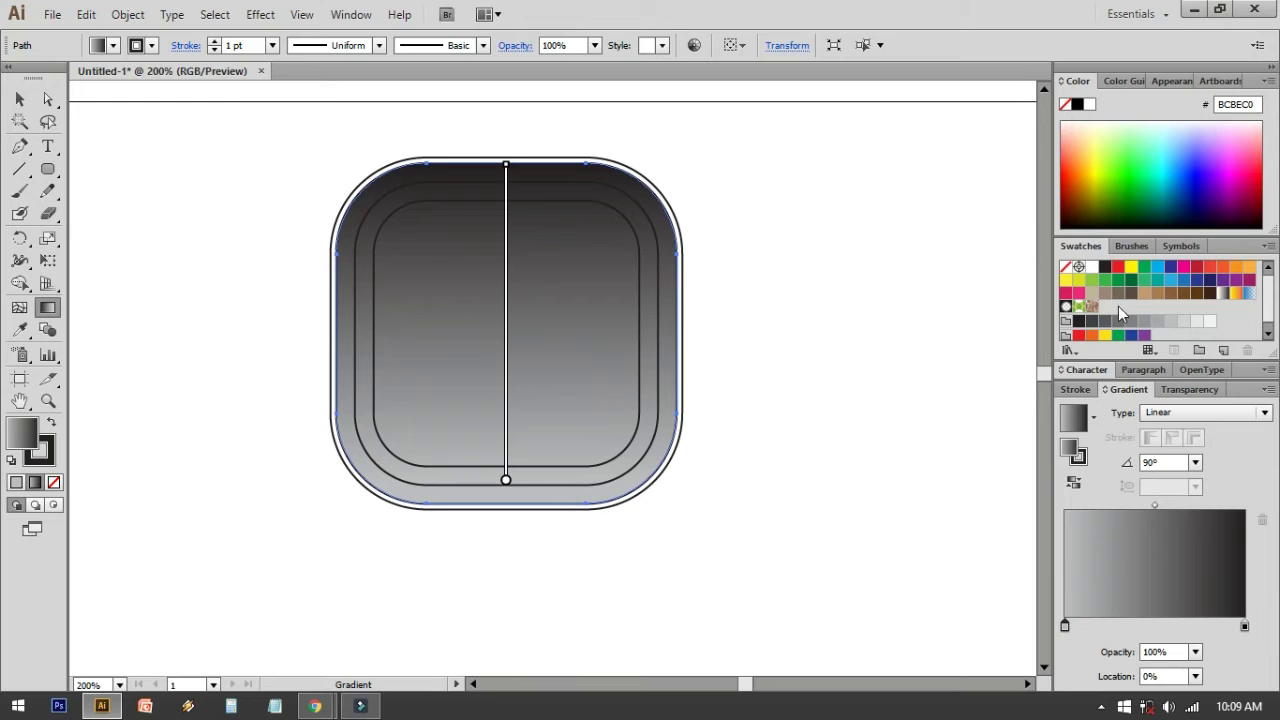
{"action": "left_click_drag", "start_coordinate": [1097, 323], "coordinate": [1244, 626]}
Redirect that gradient straight down from the shape's upper edge to its lower edge, light grey to dark grey
{"action": "mouse_move", "coordinate": [481, 161]}
{"action": "left_mouse_down"}
{"action": "mouse_move", "coordinate": [473, 516]}
{"action": "mouse_move", "coordinate": [462, 505]}
{"action": "mouse_move", "coordinate": [486, 520]}
{"action": "mouse_move", "coordinate": [492, 505]}
{"action": "left_mouse_up"}
{"action": "left_click_drag", "start_coordinate": [498, 163], "coordinate": [515, 505]}
{"action": "key", "text": "v"}
{"action": "left_click", "coordinate": [750, 265]}
Fill the rounded rectangle around the innermost one with the same grey gradient at 90°, dark at the top and light at the bottom
{"action": "left_click", "coordinate": [625, 194]}
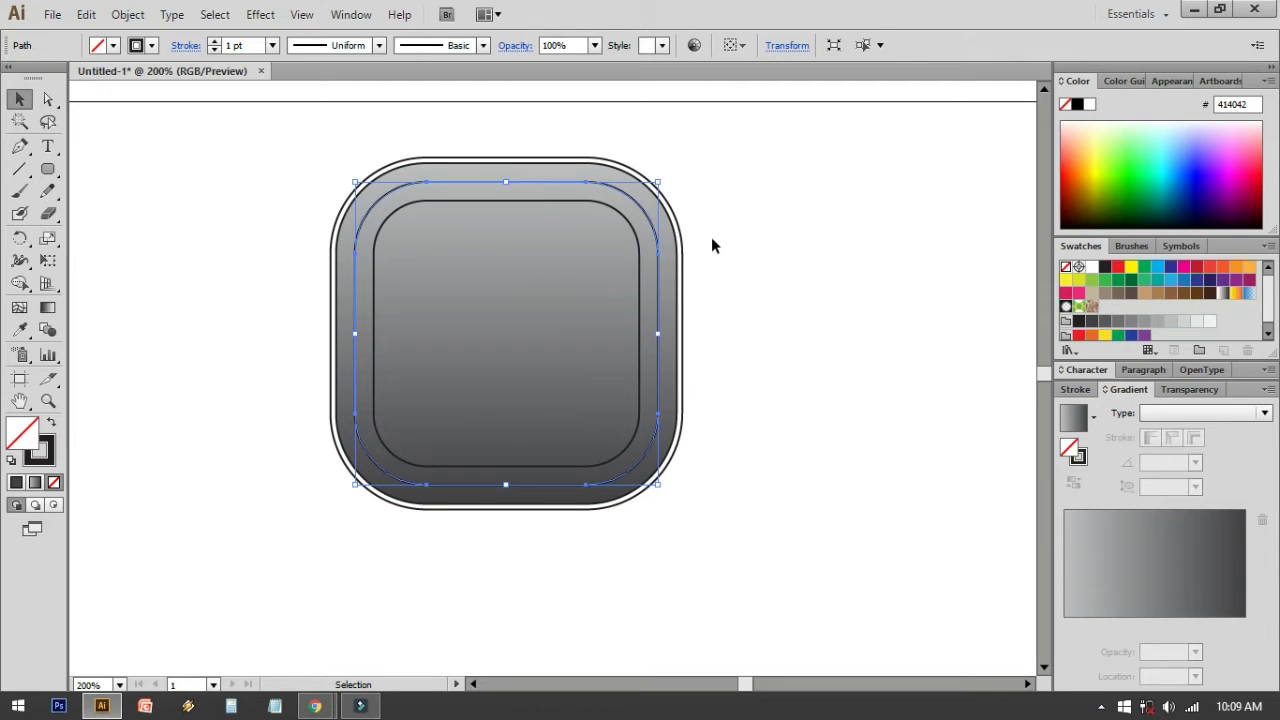
{"action": "left_click", "coordinate": [1073, 418]}
{"action": "key", "text": "g"}
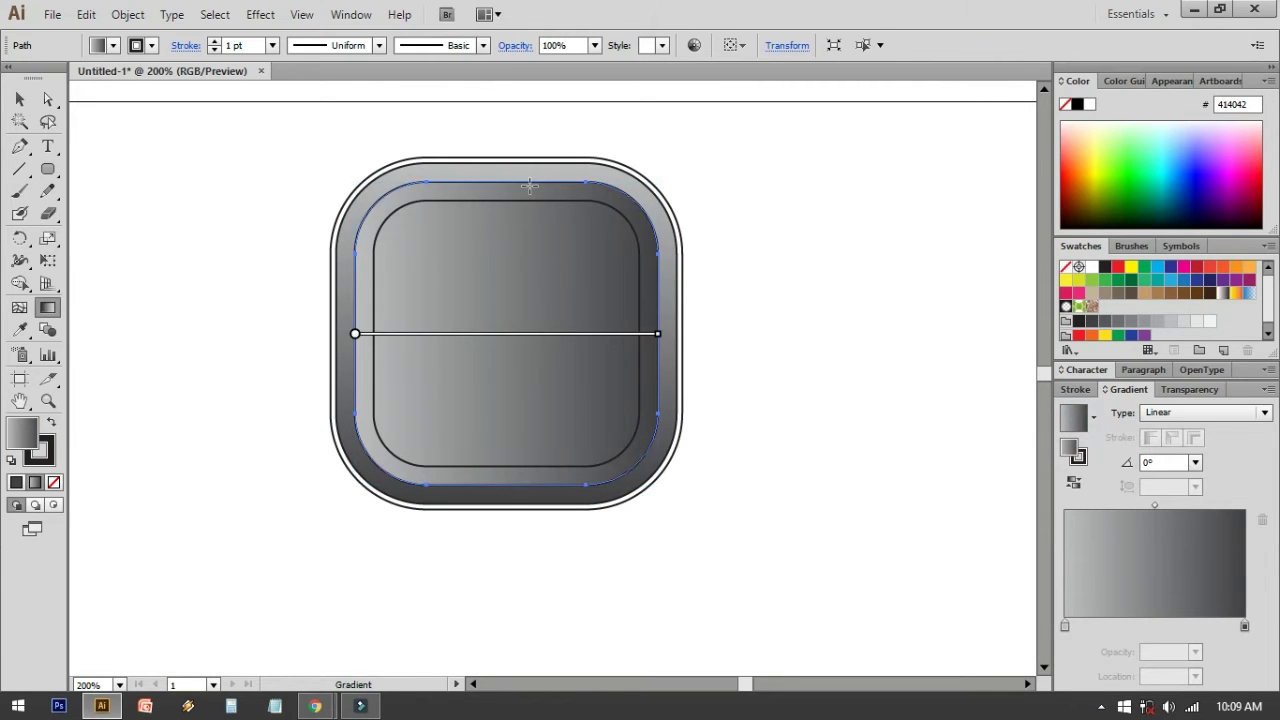
{"action": "mouse_move", "coordinate": [519, 178]}
{"action": "left_mouse_down"}
{"action": "mouse_move", "coordinate": [574, 514]}
{"action": "mouse_move", "coordinate": [529, 184]}
{"action": "left_mouse_up"}
{"action": "key", "text": "v"}
{"action": "left_click", "coordinate": [799, 265]}
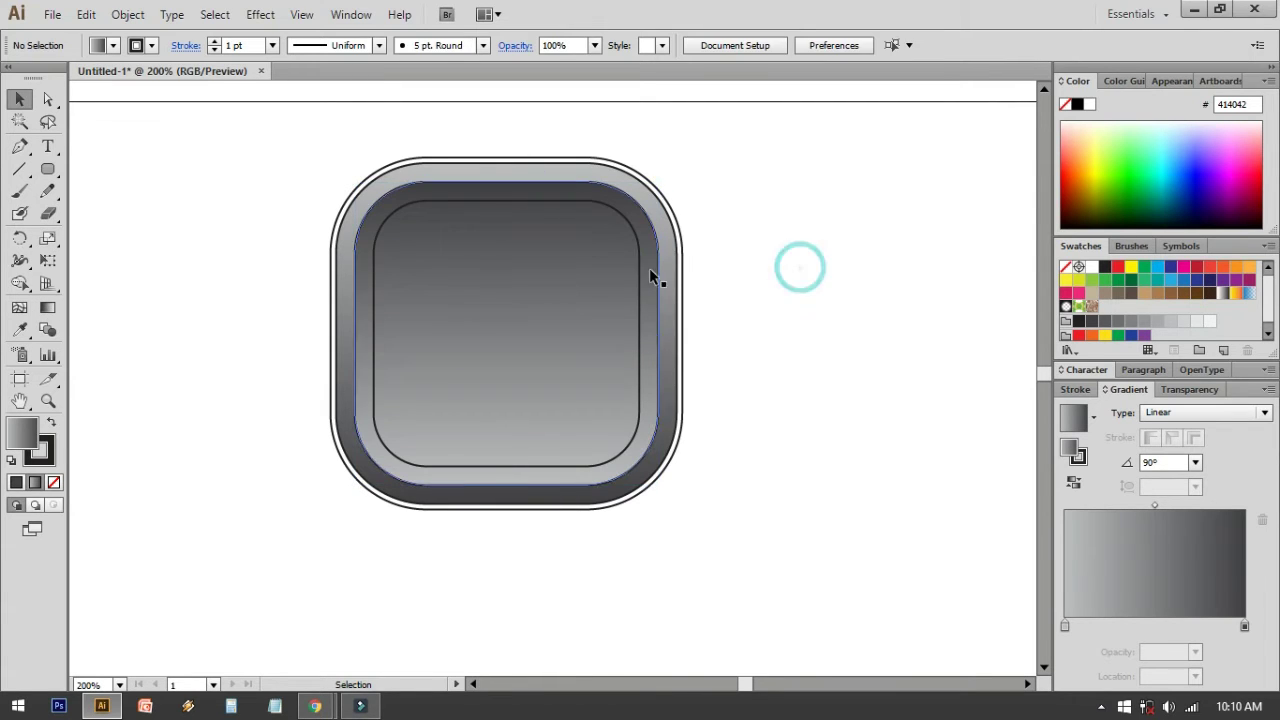
Fill the innermost rounded rectangle with the light blue swatch 00AEEF
{"action": "left_click", "coordinate": [641, 268]}
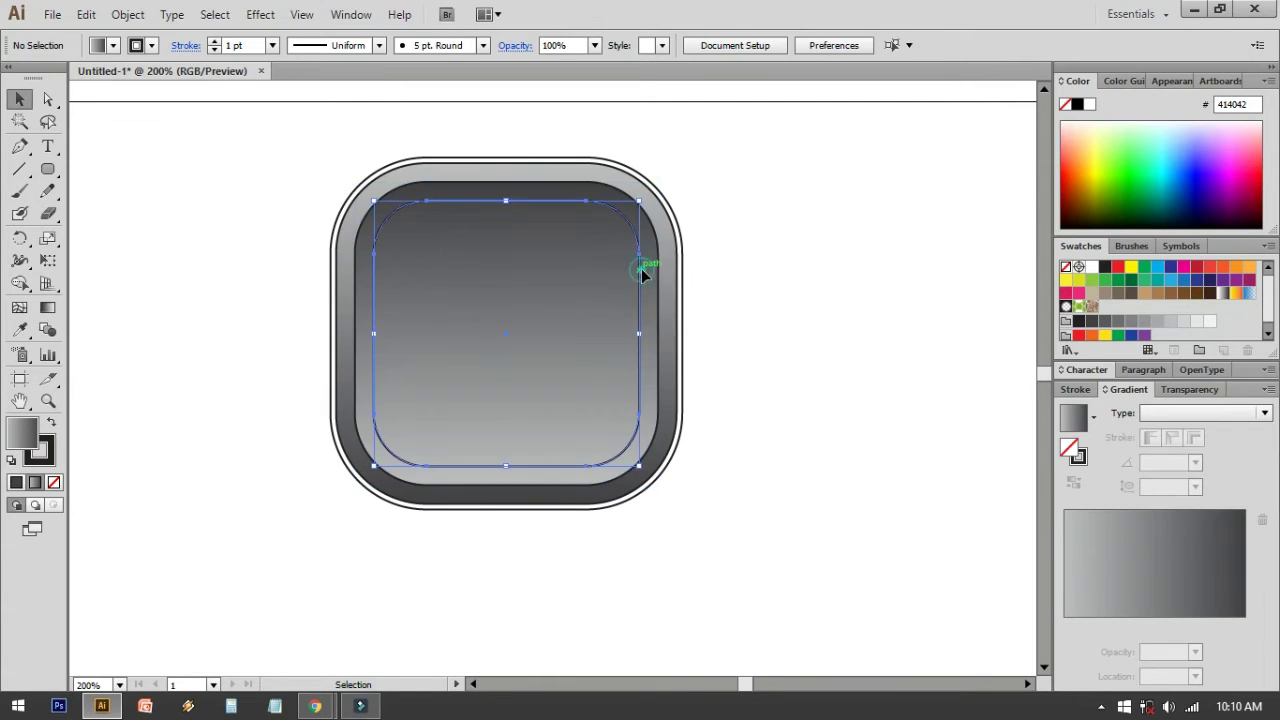
{"action": "left_click", "coordinate": [1157, 267]}
{"action": "left_click", "coordinate": [847, 281]}
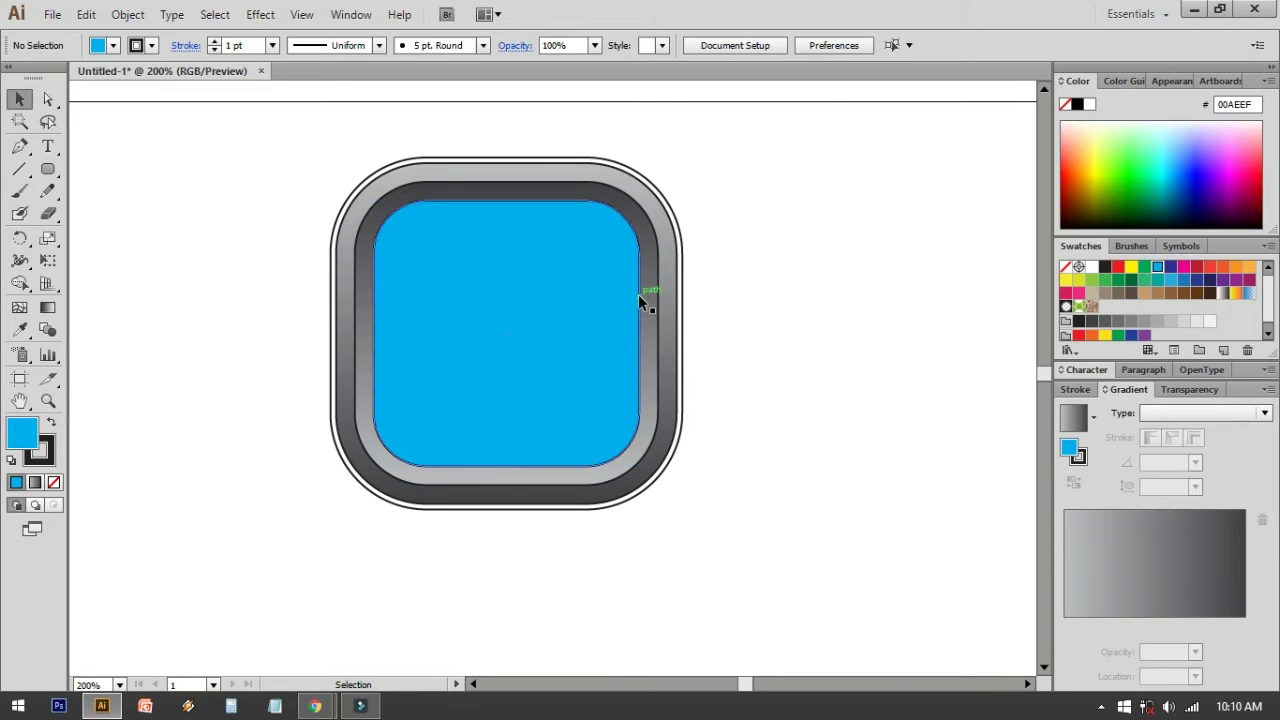
Remove the stroke from the gradient-filled rounded rectangle directly around the blue one
{"action": "left_click", "coordinate": [638, 294]}
{"action": "left_click", "coordinate": [661, 285], "text": "shift"}
{"action": "key", "text": "period"}
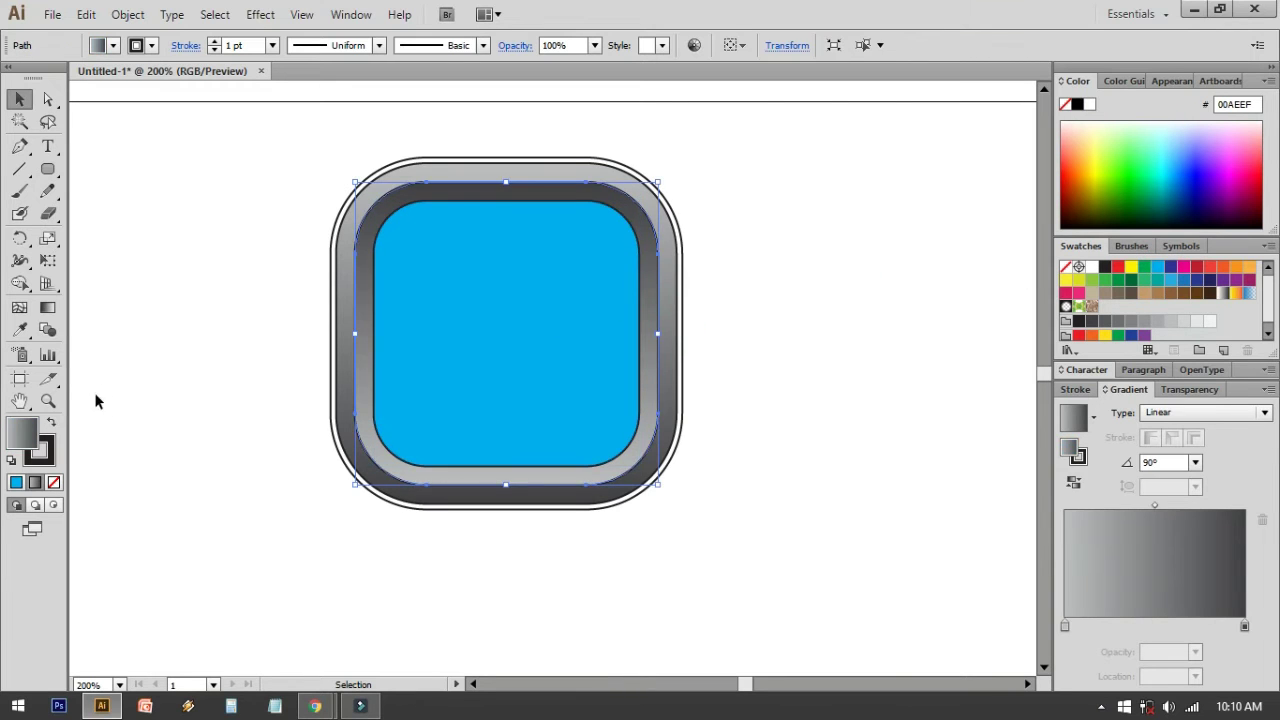
{"action": "left_click", "coordinate": [42, 452]}
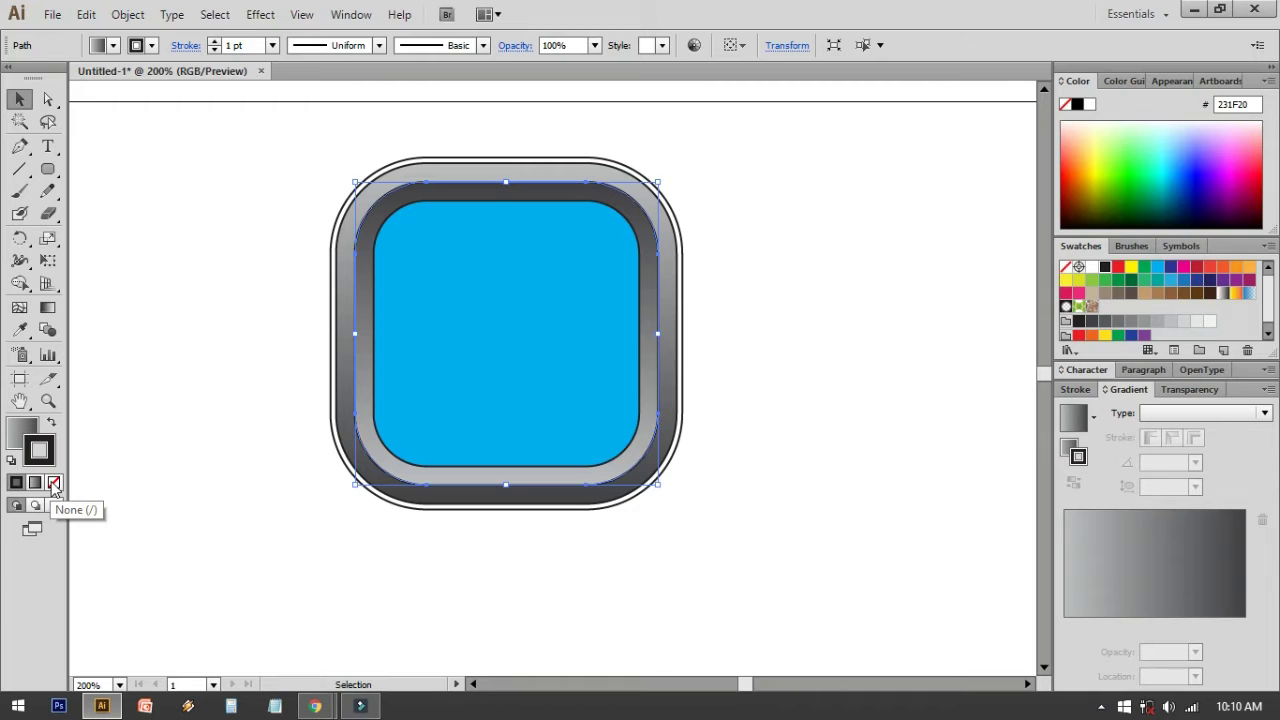
{"action": "left_click", "coordinate": [53, 484]}
{"action": "left_click", "coordinate": [137, 340]}
{"action": "mouse_move", "coordinate": [800, 377]}
{"action": "left_mouse_down"}
{"action": "mouse_move", "coordinate": [831, 355]}
{"action": "mouse_move", "coordinate": [834, 320]}
{"action": "left_mouse_up"}
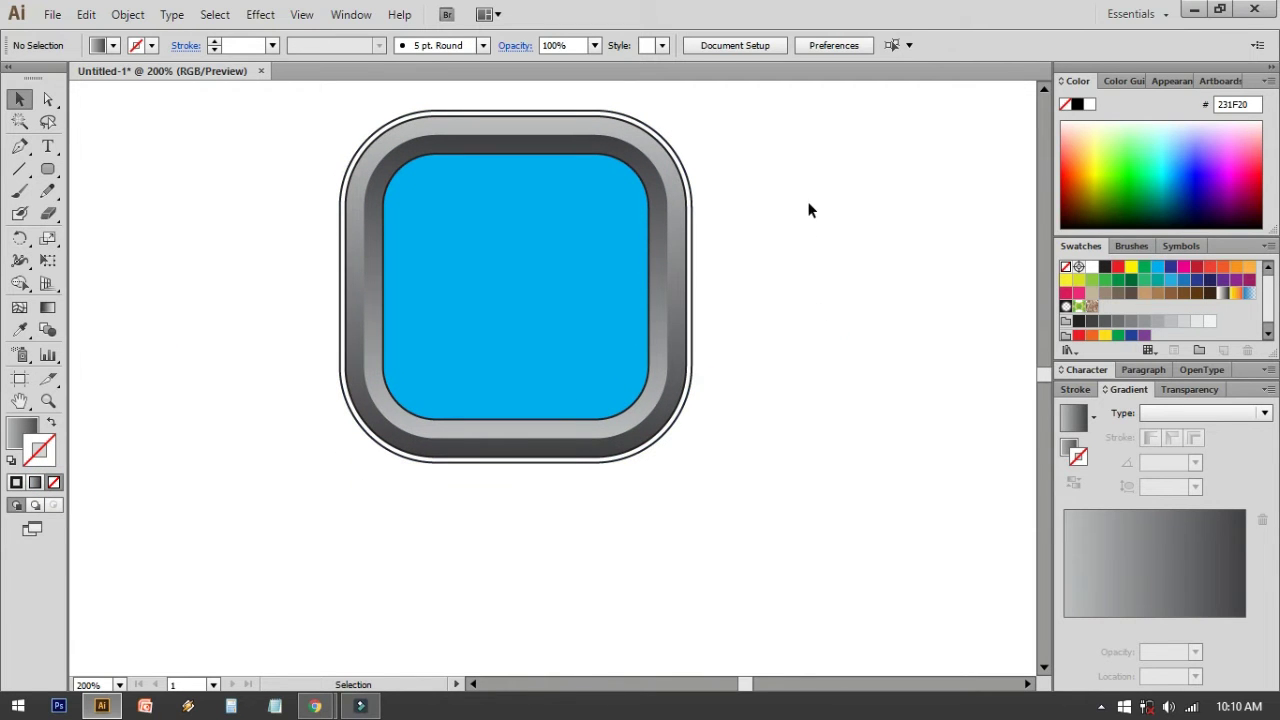
Remove the stroke from the innermost blue rounded rectangle
{"action": "left_click_drag", "start_coordinate": [803, 231], "coordinate": [799, 283]}
{"action": "left_click", "coordinate": [587, 236]}
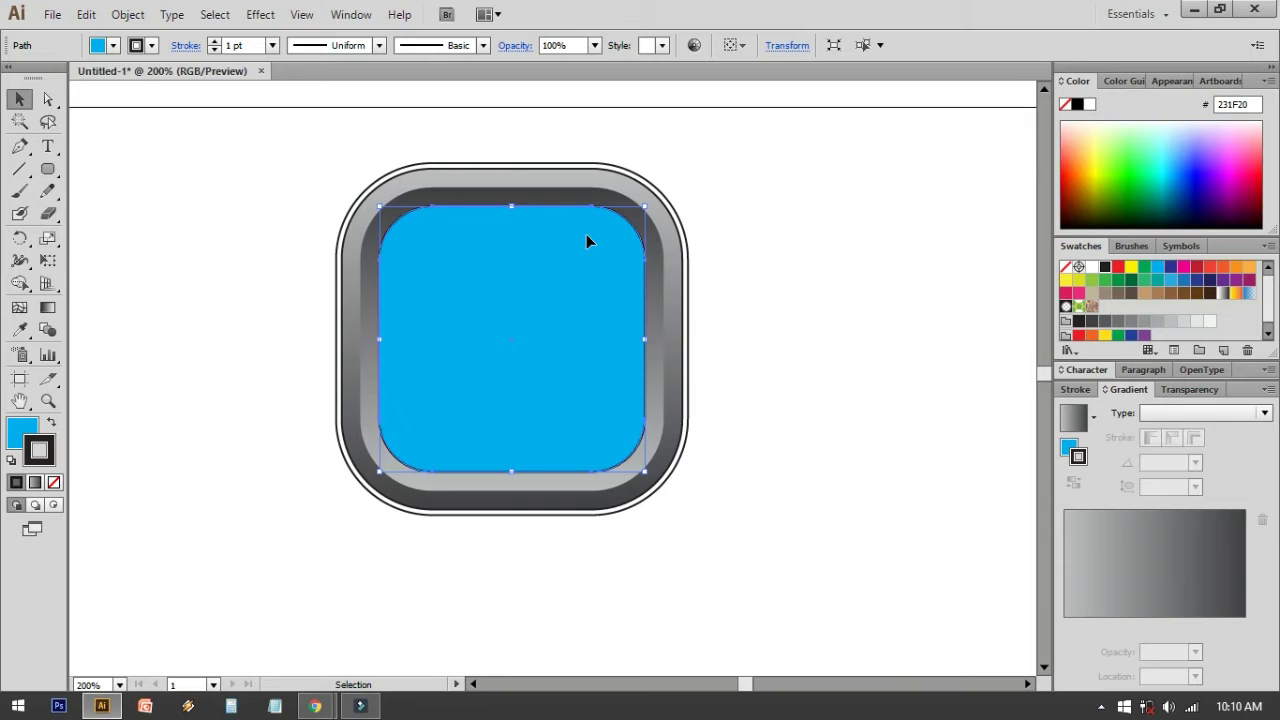
{"action": "left_click", "coordinate": [53, 482]}
{"action": "left_click", "coordinate": [156, 415]}
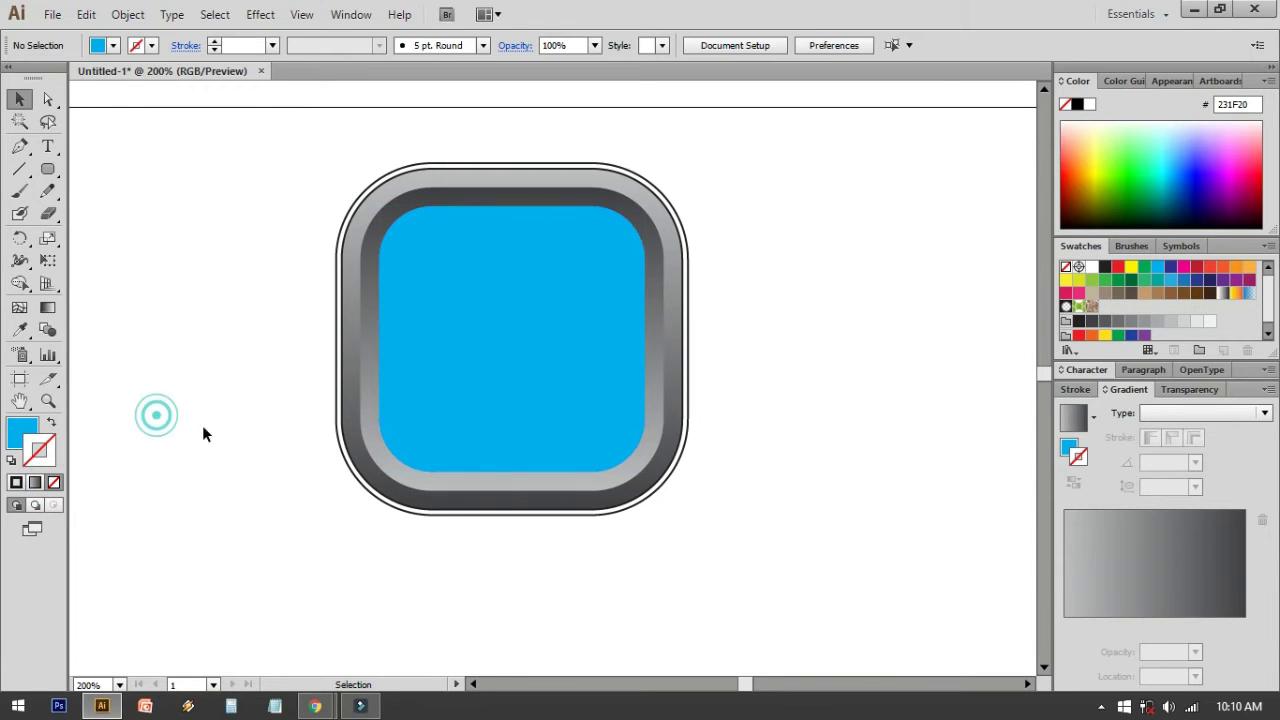
{"action": "left_click_drag", "start_coordinate": [731, 549], "coordinate": [691, 531]}
{"action": "left_click_drag", "start_coordinate": [754, 348], "coordinate": [774, 392]}
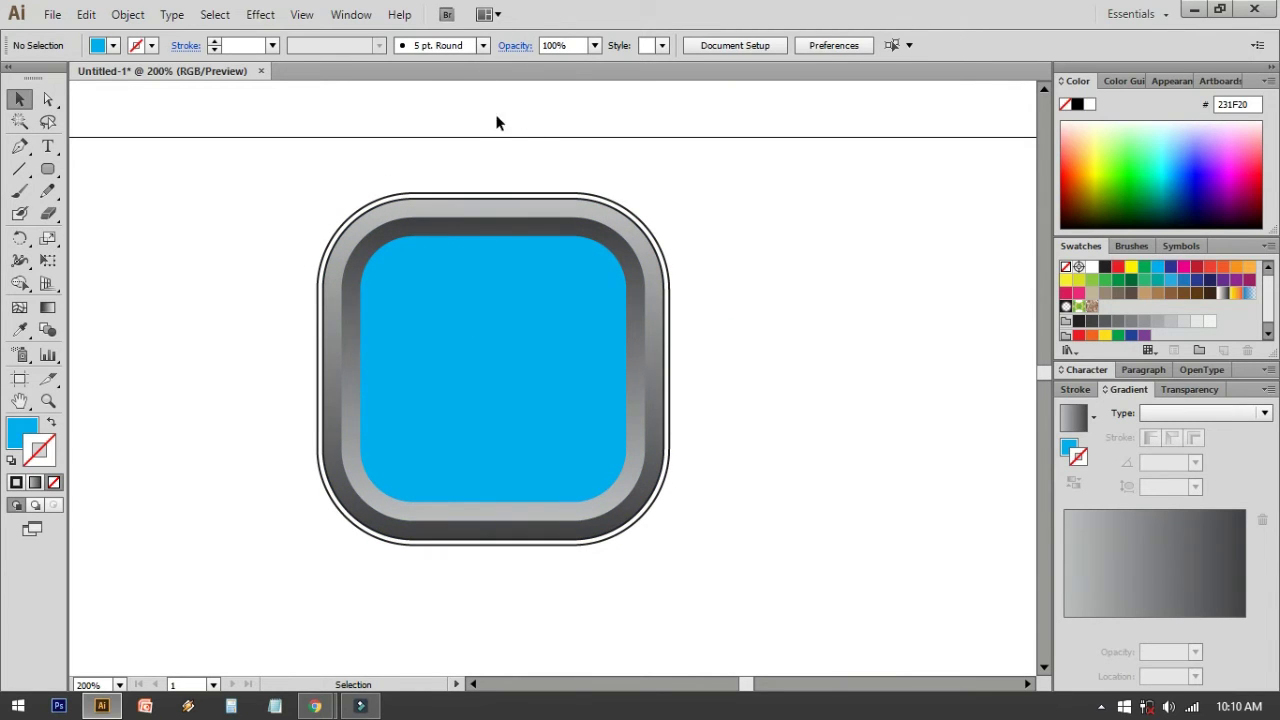
{"action": "left_click_drag", "start_coordinate": [741, 228], "coordinate": [700, 234]}
Fill the innermost rounded rectangle with a linear gradient from light blue 00AEEF to darker blue 1C75BC, keeping it without a stroke
{"action": "left_click", "coordinate": [471, 303]}
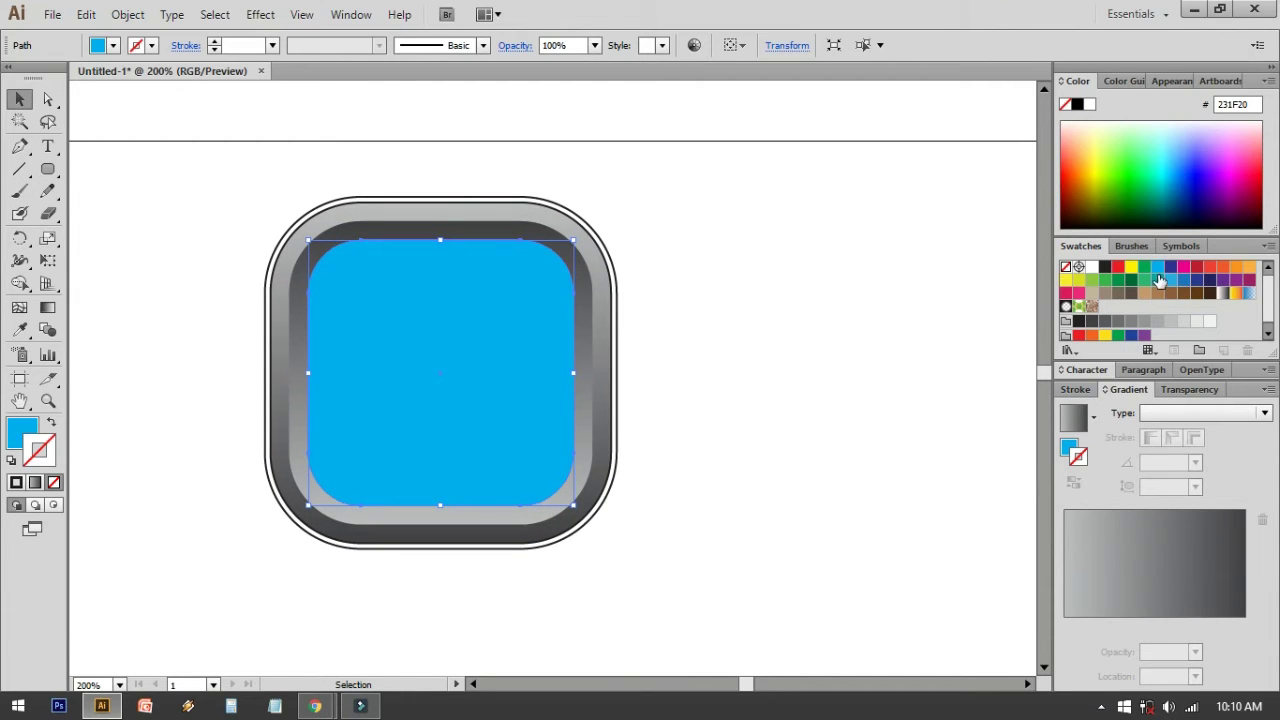
{"action": "left_click_drag", "start_coordinate": [1159, 272], "coordinate": [1068, 622]}
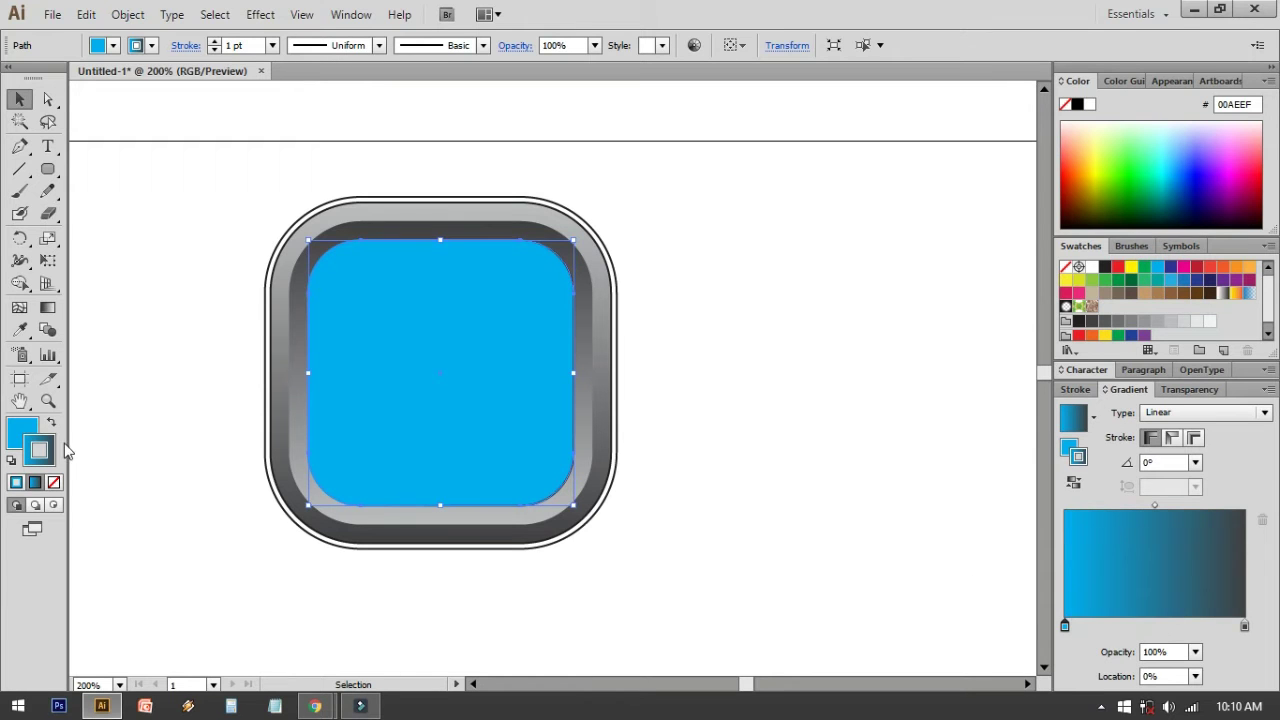
{"action": "left_click", "coordinate": [55, 483]}
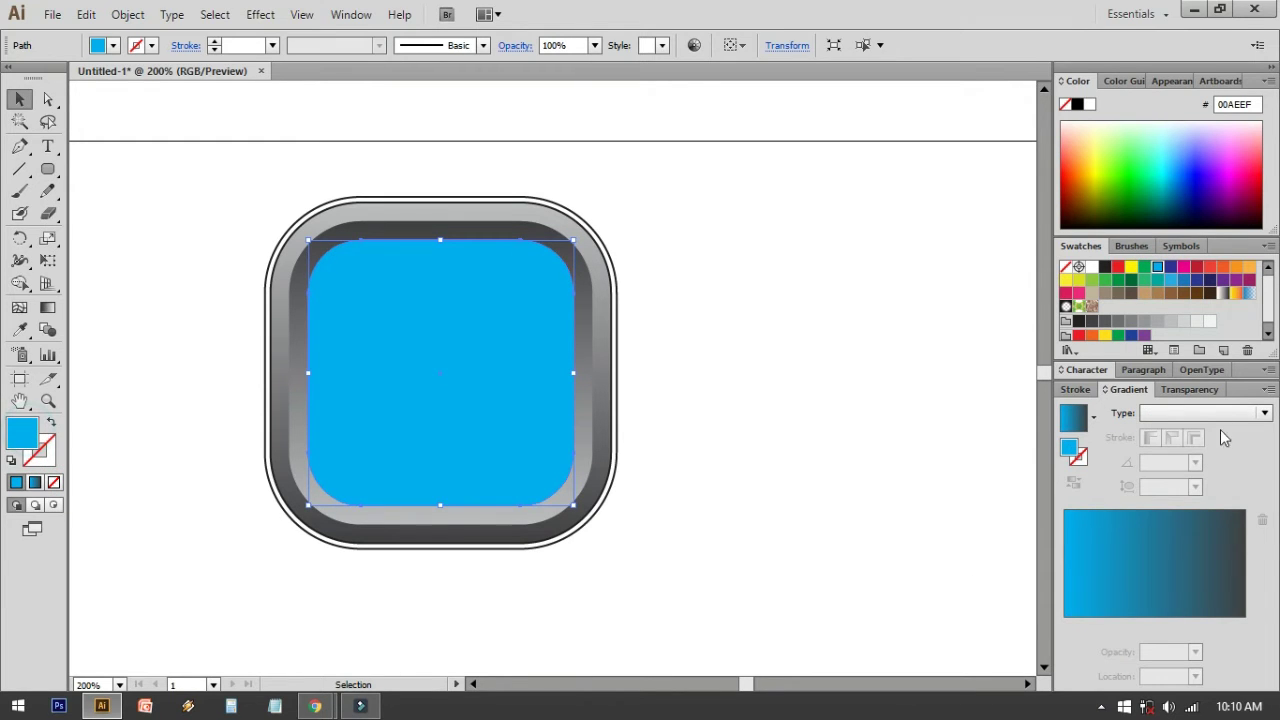
{"action": "left_click_drag", "start_coordinate": [1159, 272], "coordinate": [1068, 616]}
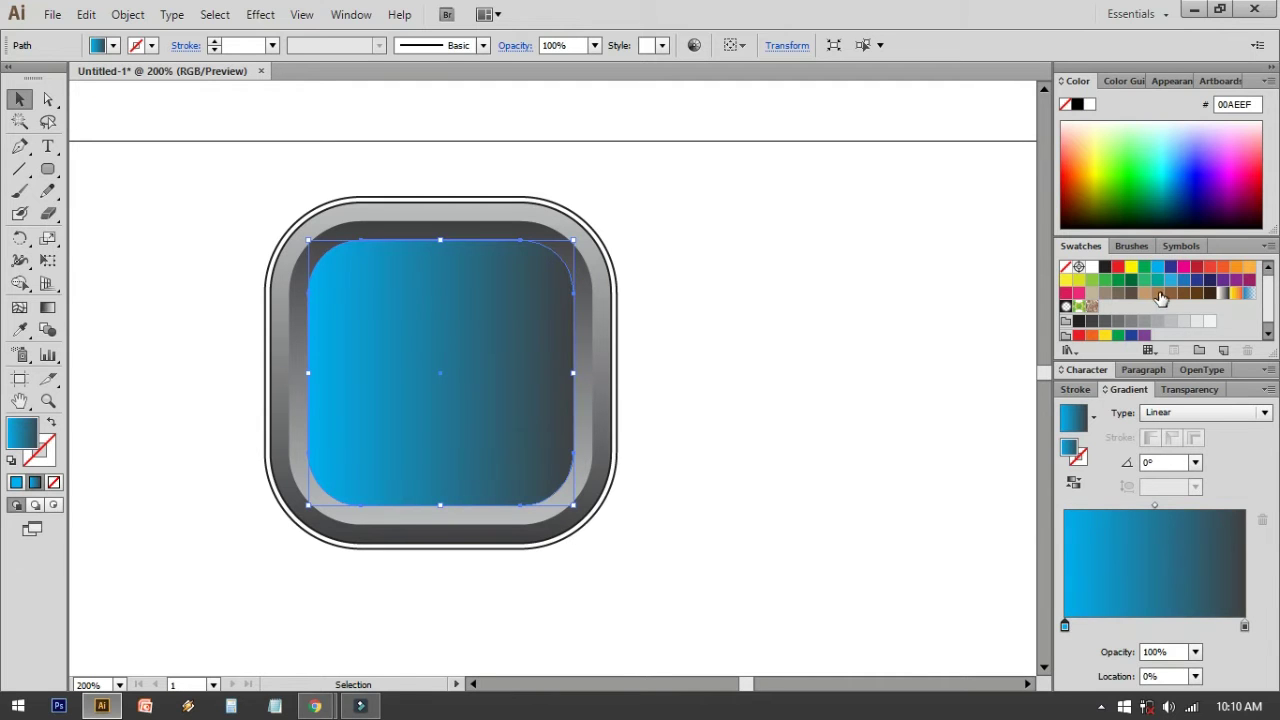
{"action": "left_click_drag", "start_coordinate": [1181, 284], "coordinate": [1246, 628]}
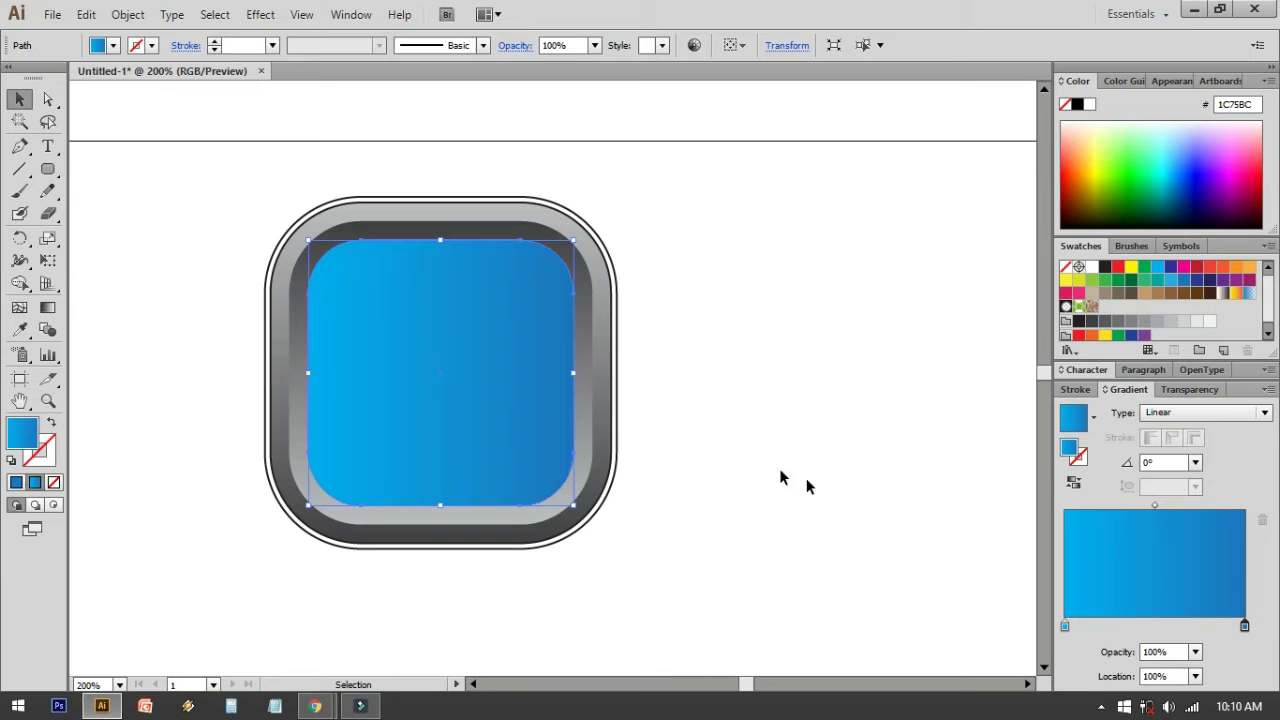
Redirect the blue gradient diagonally from the shape's upper-right corner to its lower-left corner, at about -131°
{"action": "key", "text": "g"}
{"action": "left_click_drag", "start_coordinate": [440, 271], "coordinate": [425, 494]}
{"action": "left_click_drag", "start_coordinate": [521, 278], "coordinate": [343, 485]}
{"action": "key", "text": "v"}
{"action": "left_click", "coordinate": [766, 420]}
{"action": "mouse_move", "coordinate": [766, 420]}
{"action": "left_mouse_down"}
{"action": "mouse_move", "coordinate": [829, 371]}
{"action": "mouse_move", "coordinate": [860, 314]}
{"action": "mouse_move", "coordinate": [852, 399]}
{"action": "left_mouse_up"}
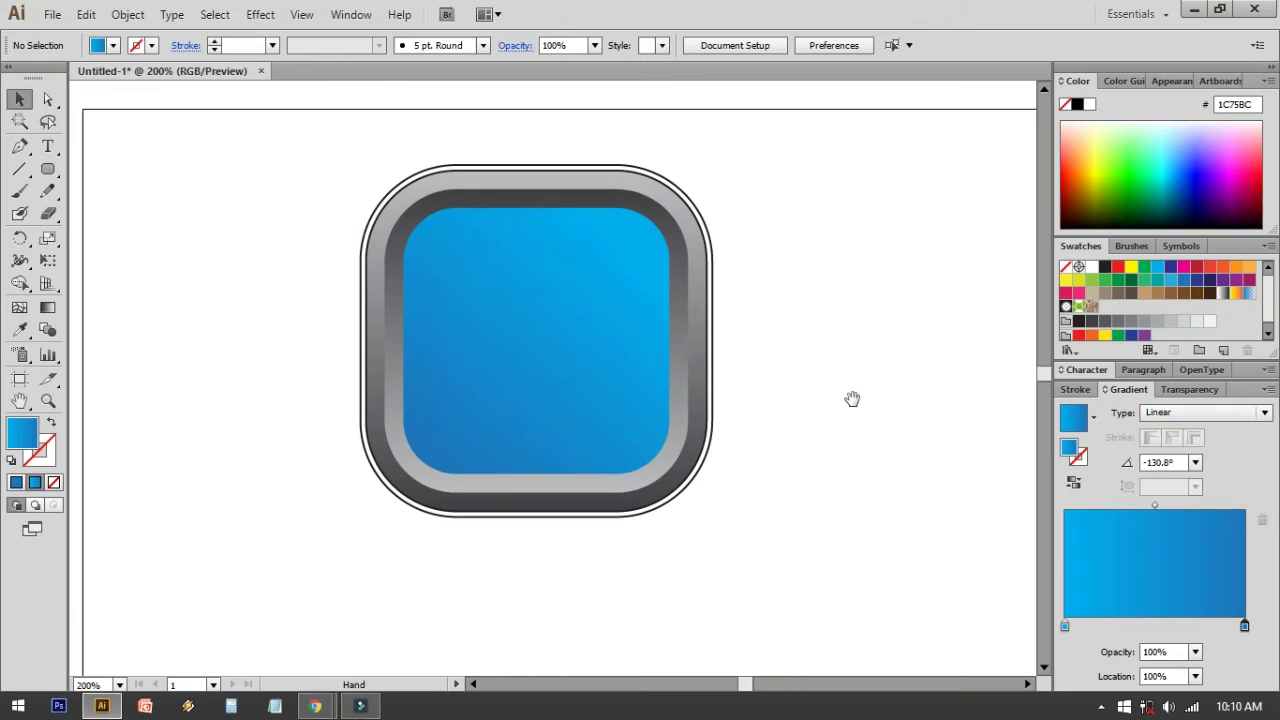
Remove the stroke from the larger grey gradient-filled rounded rectangle, just inside the outermost outline
{"action": "left_click", "coordinate": [708, 270]}
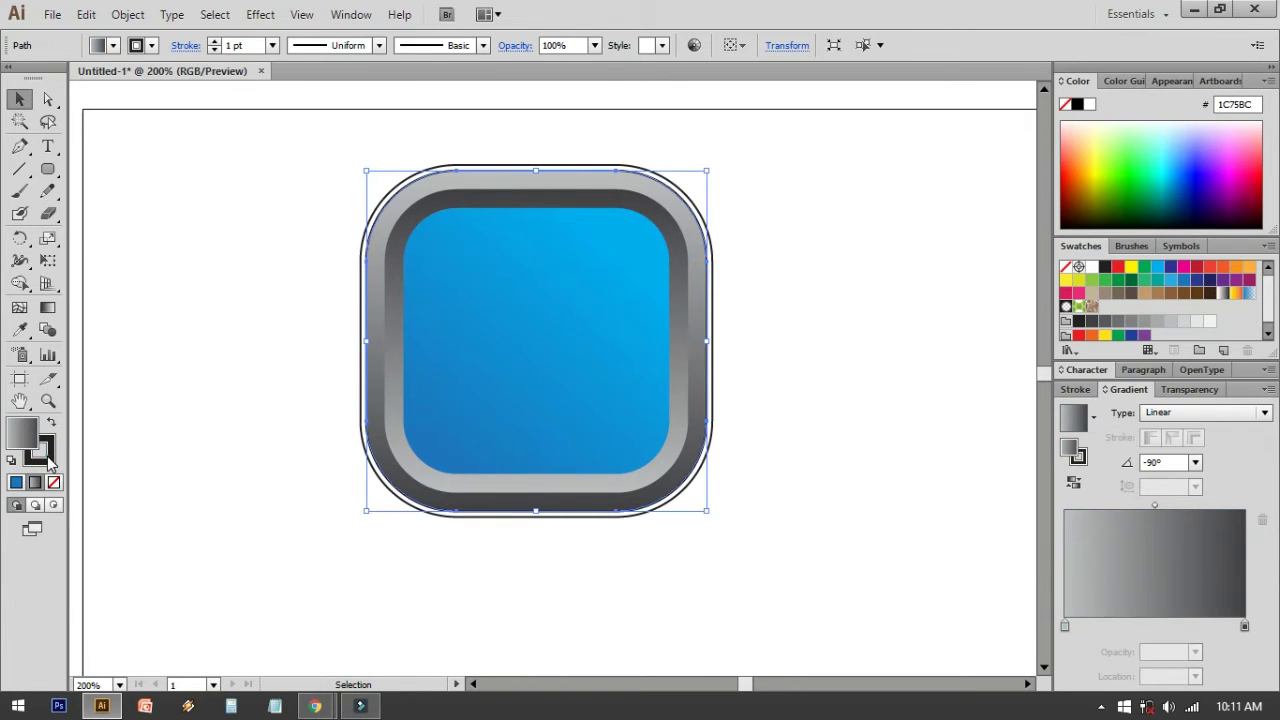
{"action": "left_click", "coordinate": [54, 482]}
{"action": "left_click", "coordinate": [211, 408]}
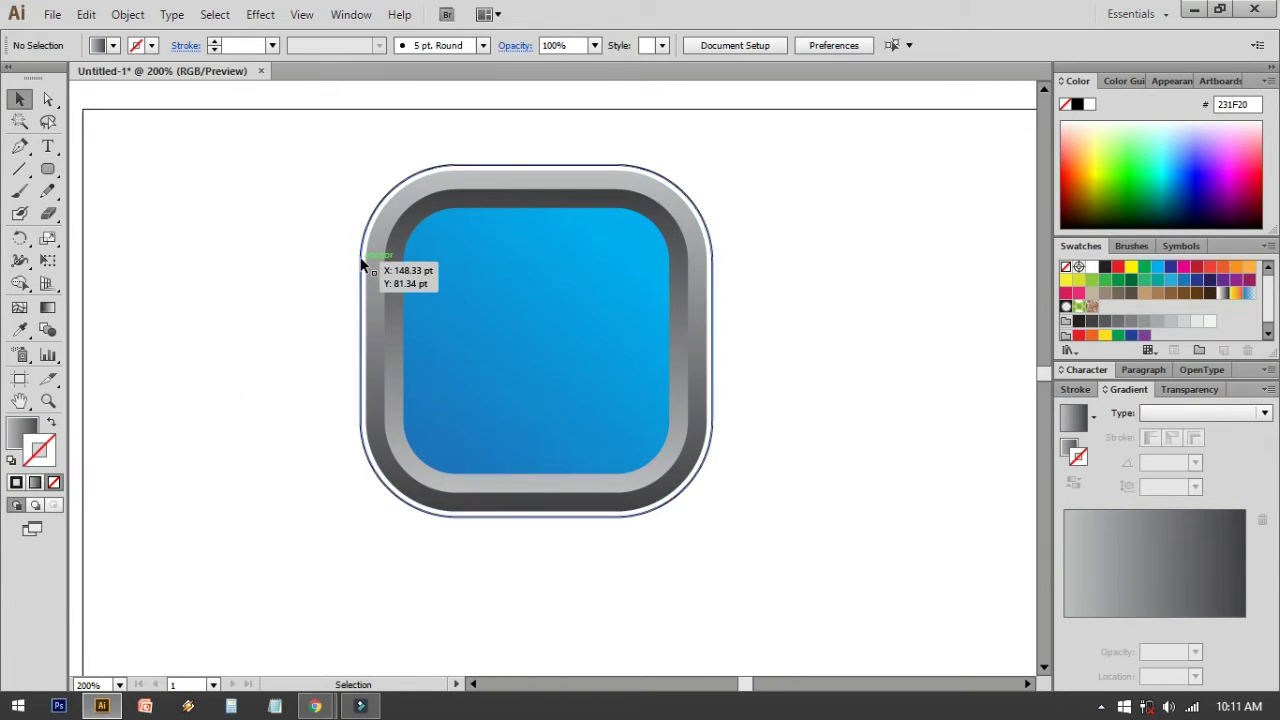
Give the outermost rounded outline a solid dark grey 58595B fill and no stroke
{"action": "left_click", "coordinate": [362, 263]}
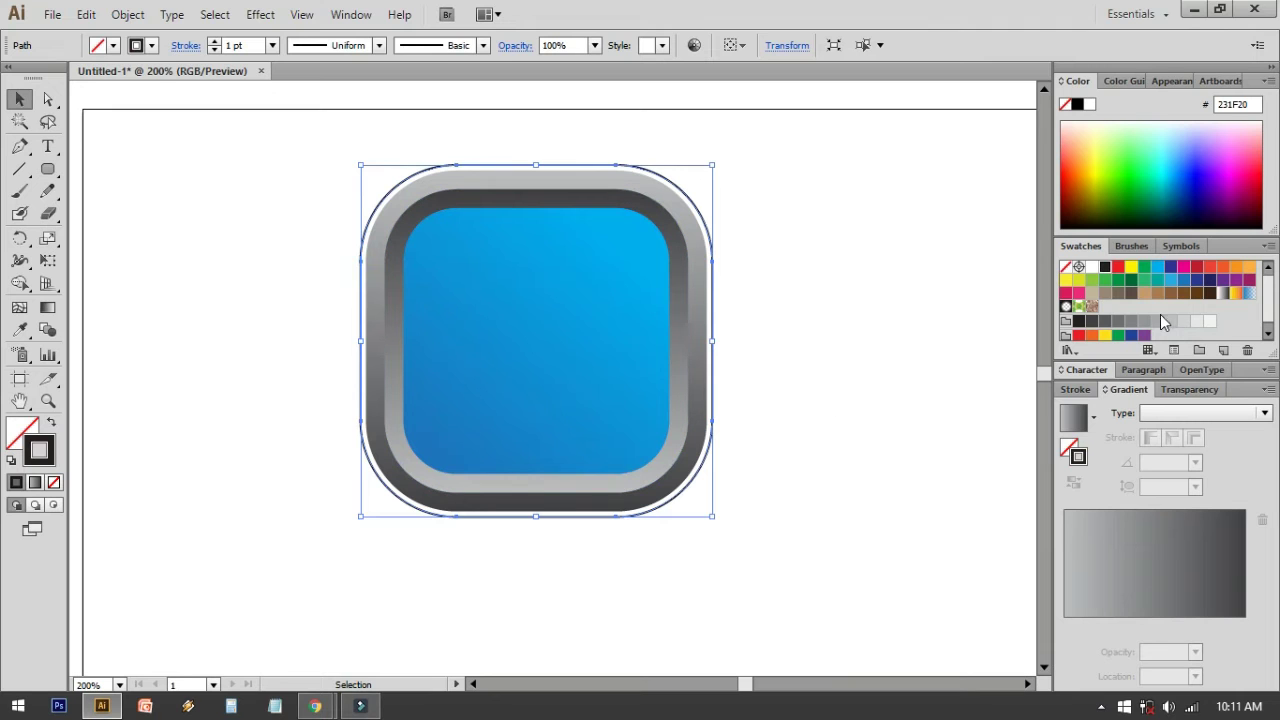
{"action": "left_click", "coordinate": [1105, 326]}
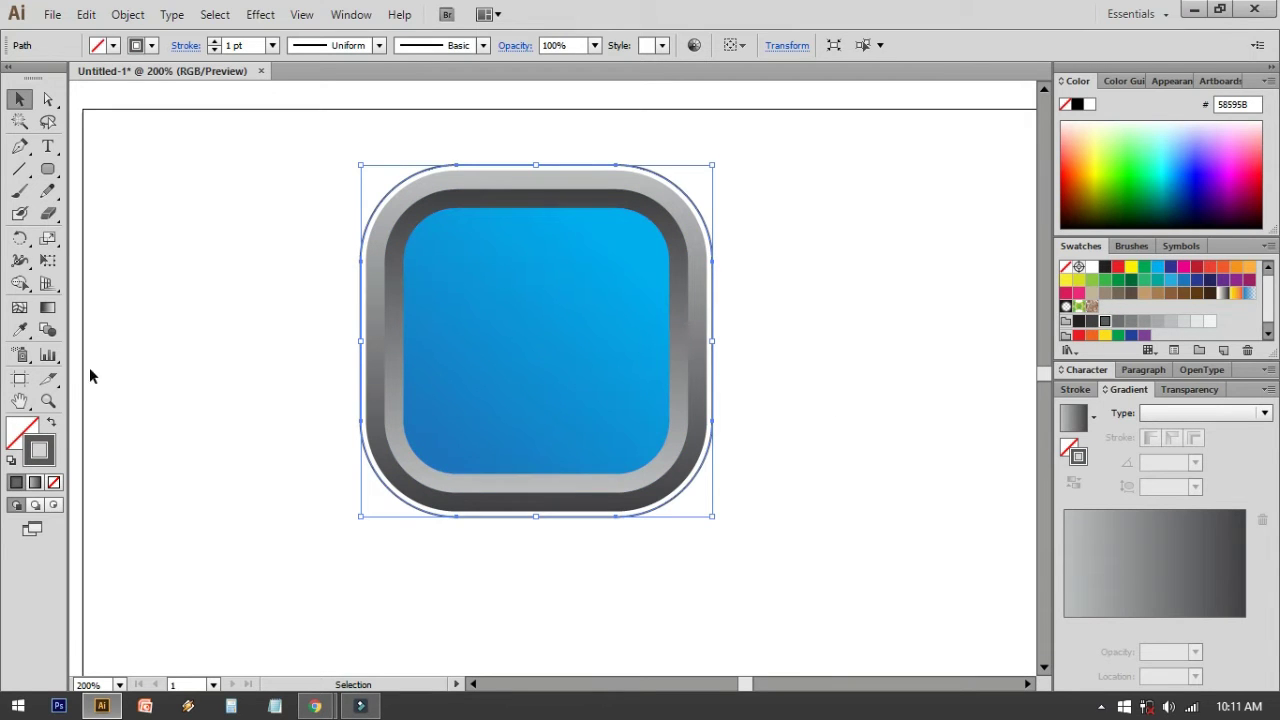
{"action": "left_click", "coordinate": [51, 423]}
{"action": "left_click", "coordinate": [163, 423]}
{"action": "key", "text": "space"}
{"action": "mouse_move", "coordinate": [191, 434]}
{"action": "left_mouse_down"}
{"action": "mouse_move", "coordinate": [163, 410]}
{"action": "mouse_move", "coordinate": [101, 408]}
{"action": "left_mouse_up"}
{"action": "key", "text": "space"}
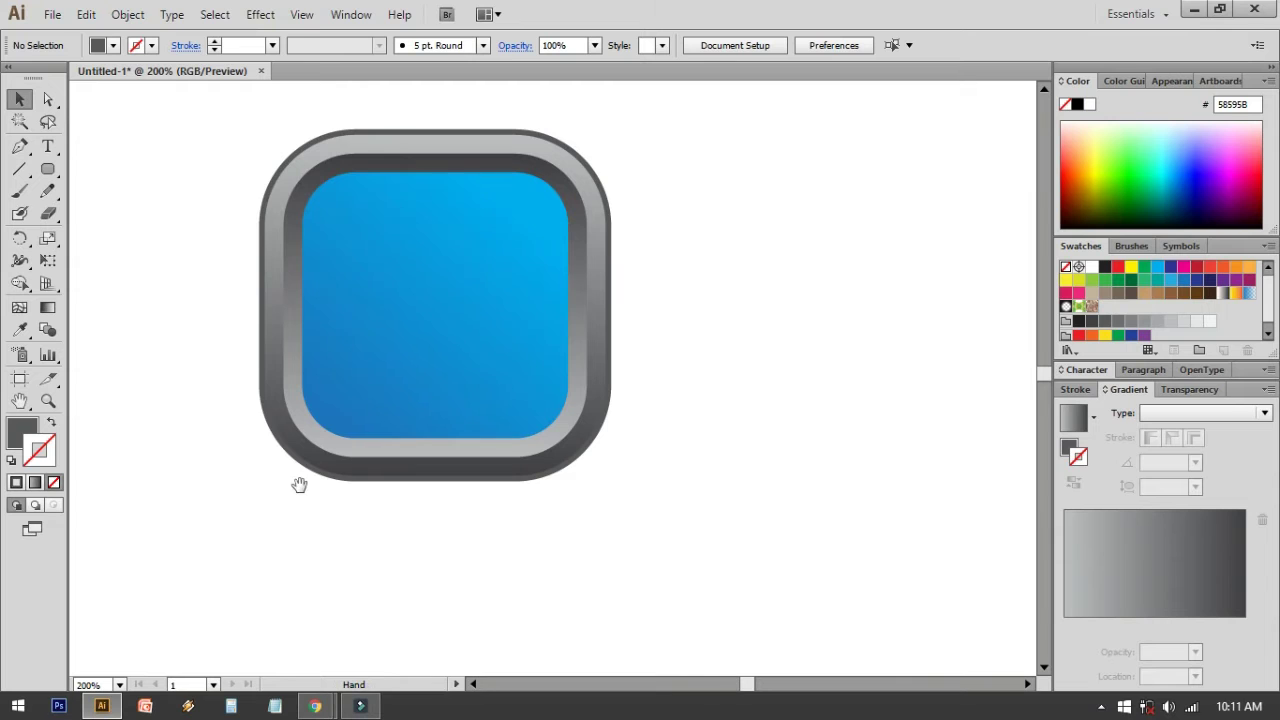
{"action": "left_click_drag", "start_coordinate": [299, 485], "coordinate": [280, 509]}
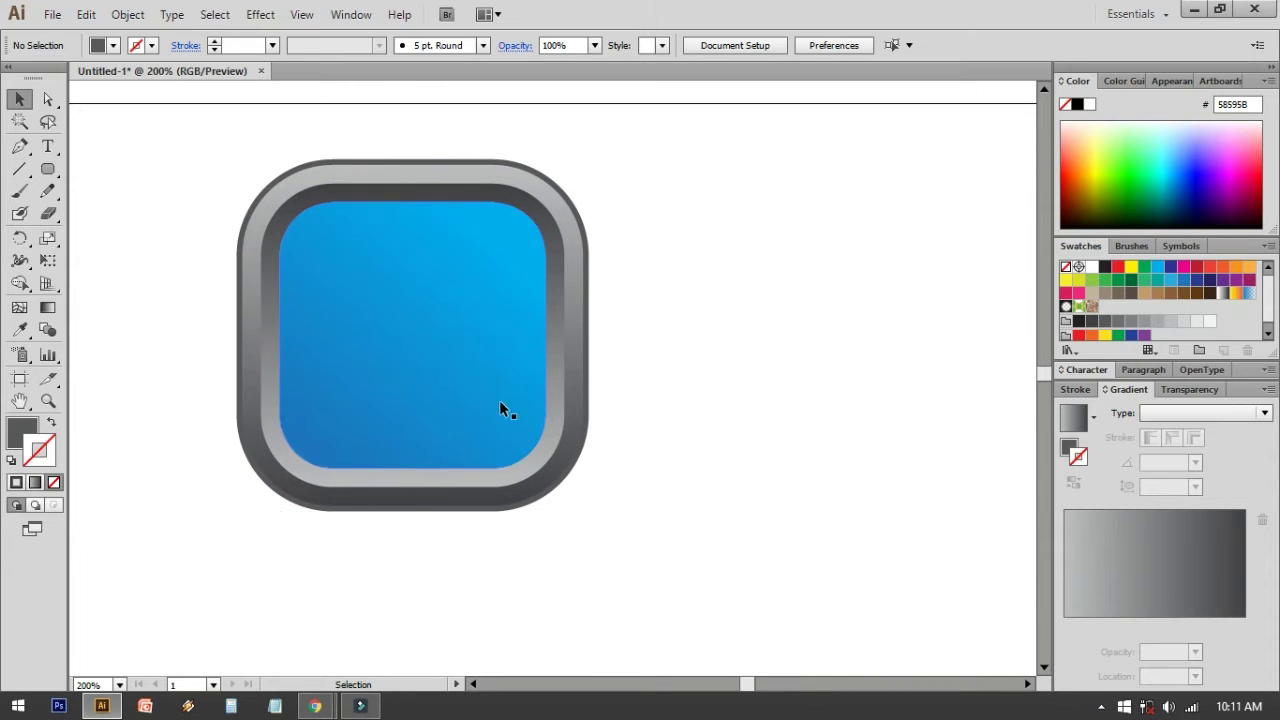
{"action": "key", "text": "space"}
{"action": "left_click_drag", "start_coordinate": [623, 354], "coordinate": [601, 360]}
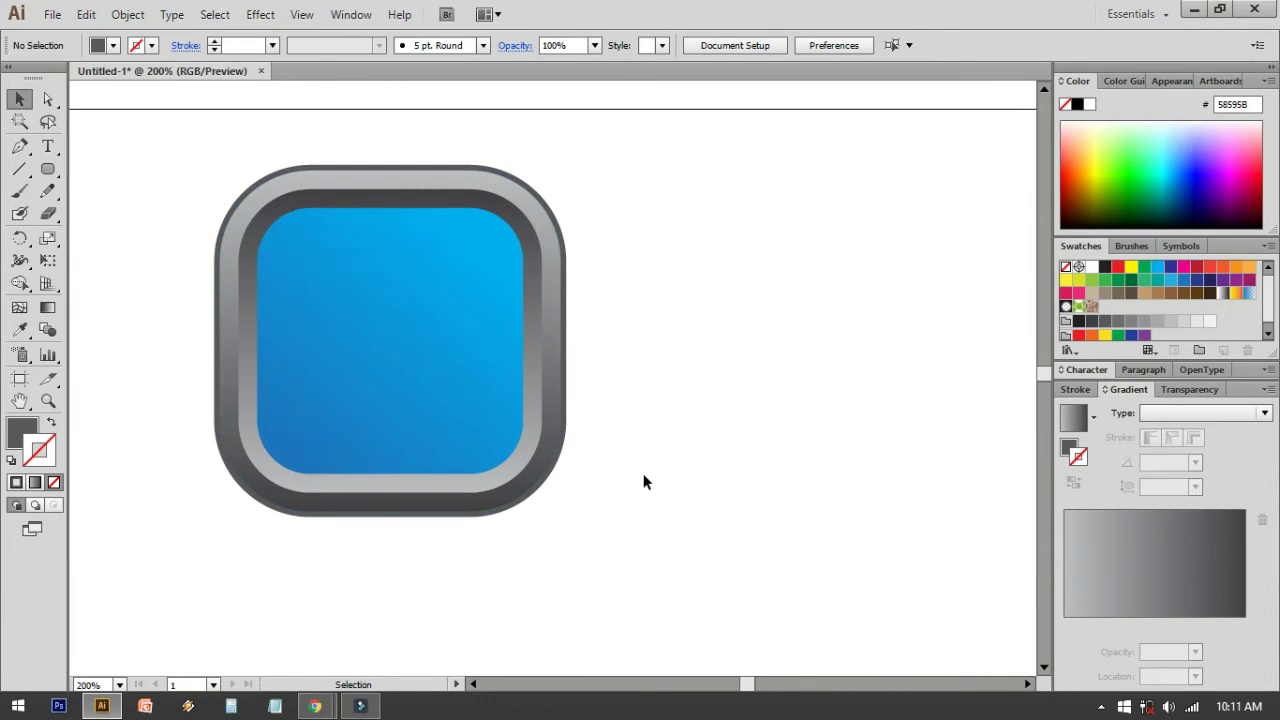
Switch to Chrome, search Google Images for "logo" and look through the results
{"action": "left_click", "coordinate": [490, 350]}
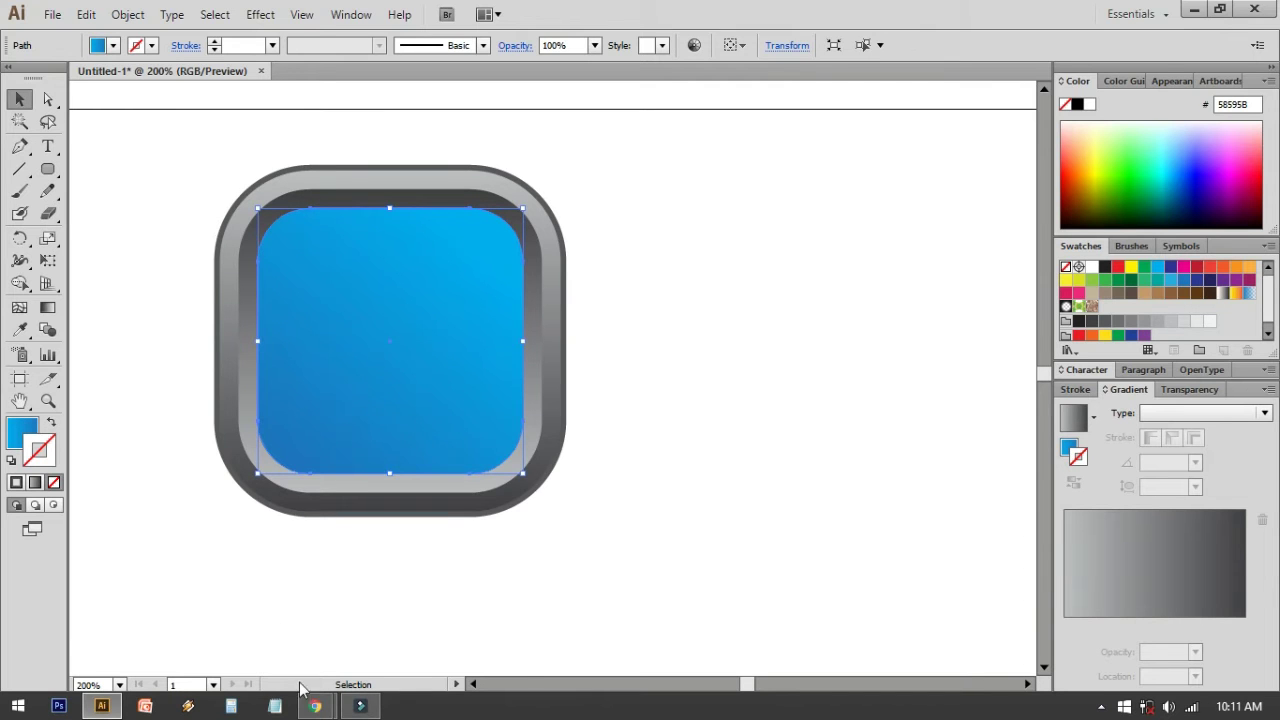
{"action": "mouse_move", "coordinate": [312, 702]}
{"action": "left_click", "coordinate": [280, 634]}
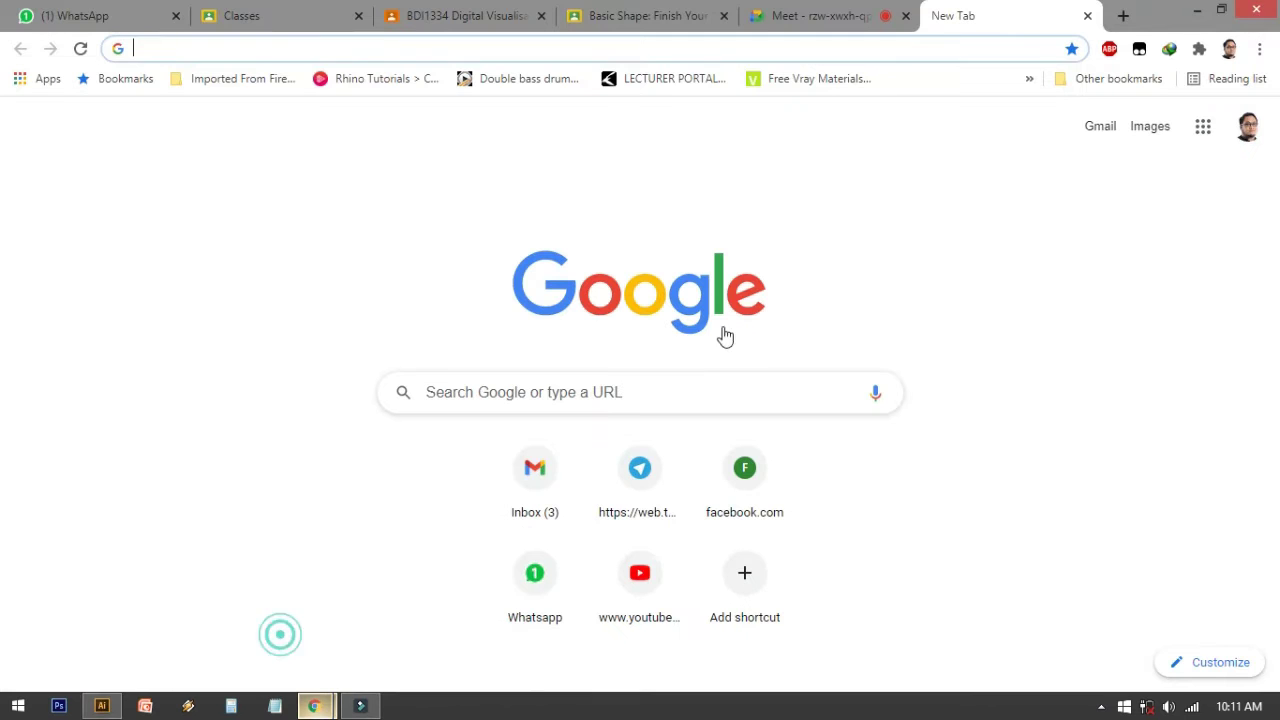
{"action": "left_click", "coordinate": [1150, 128]}
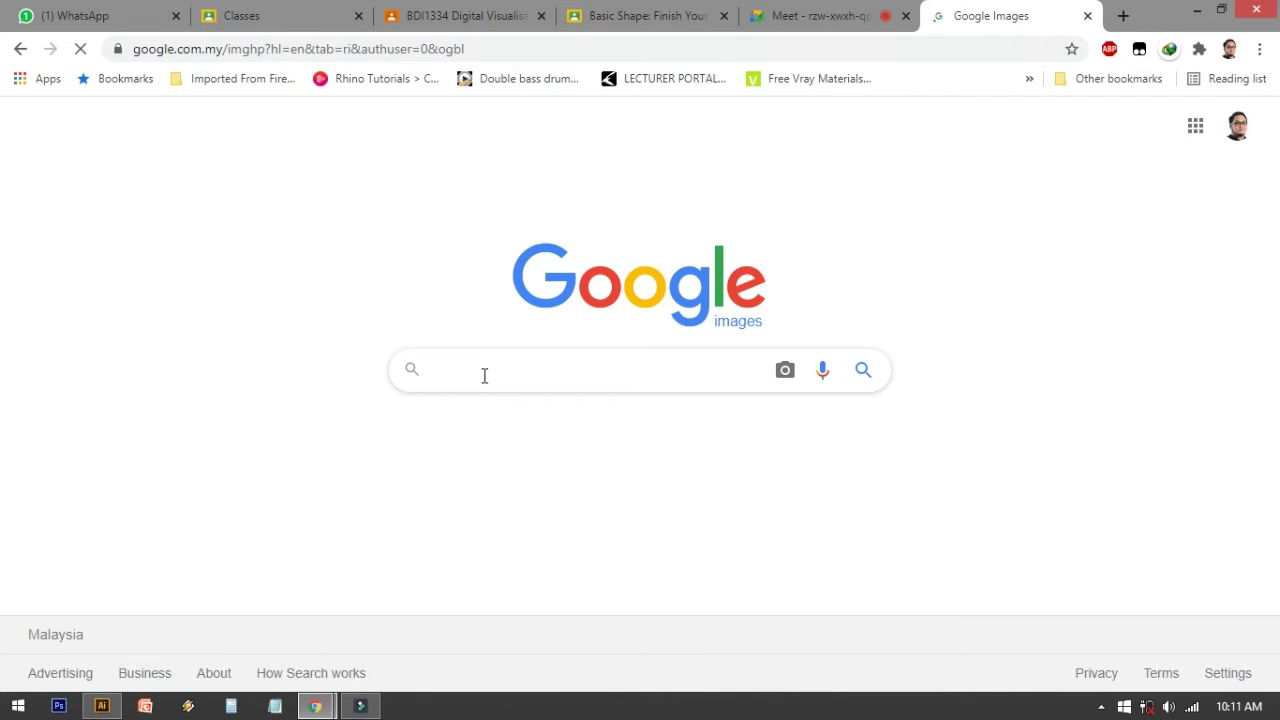
{"action": "left_click", "coordinate": [484, 375]}
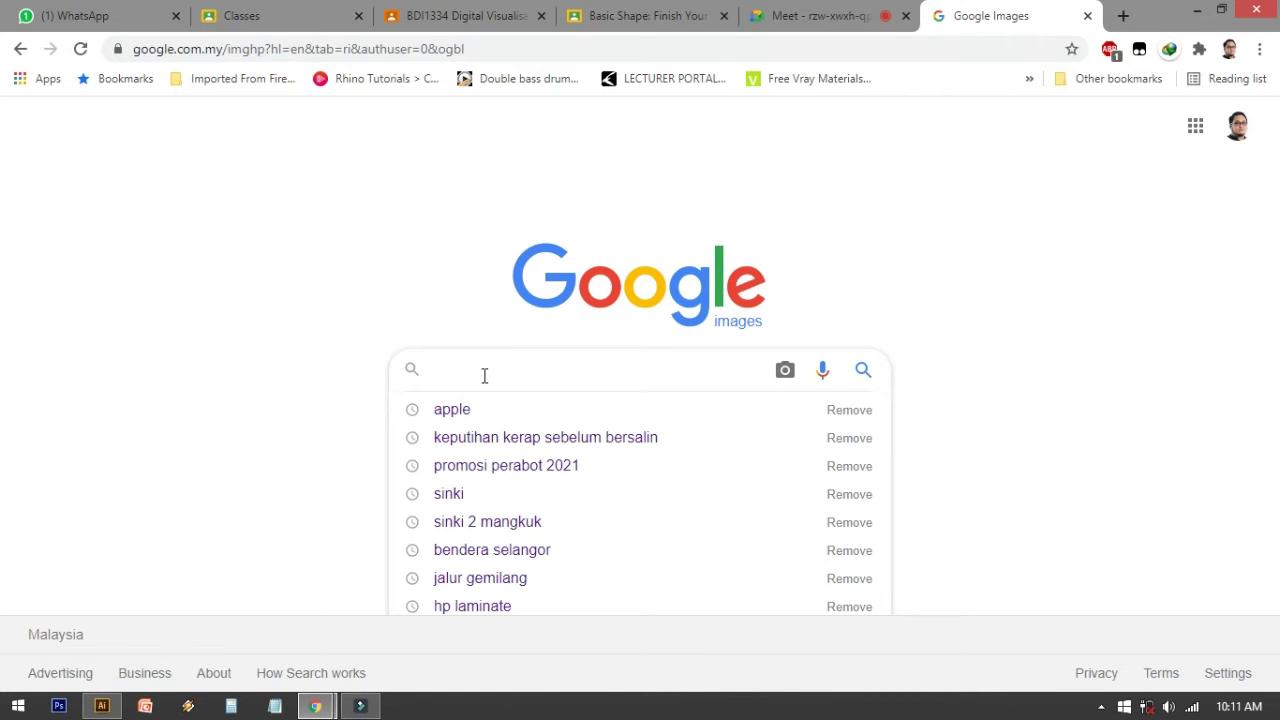
{"action": "type", "text": "logo"}
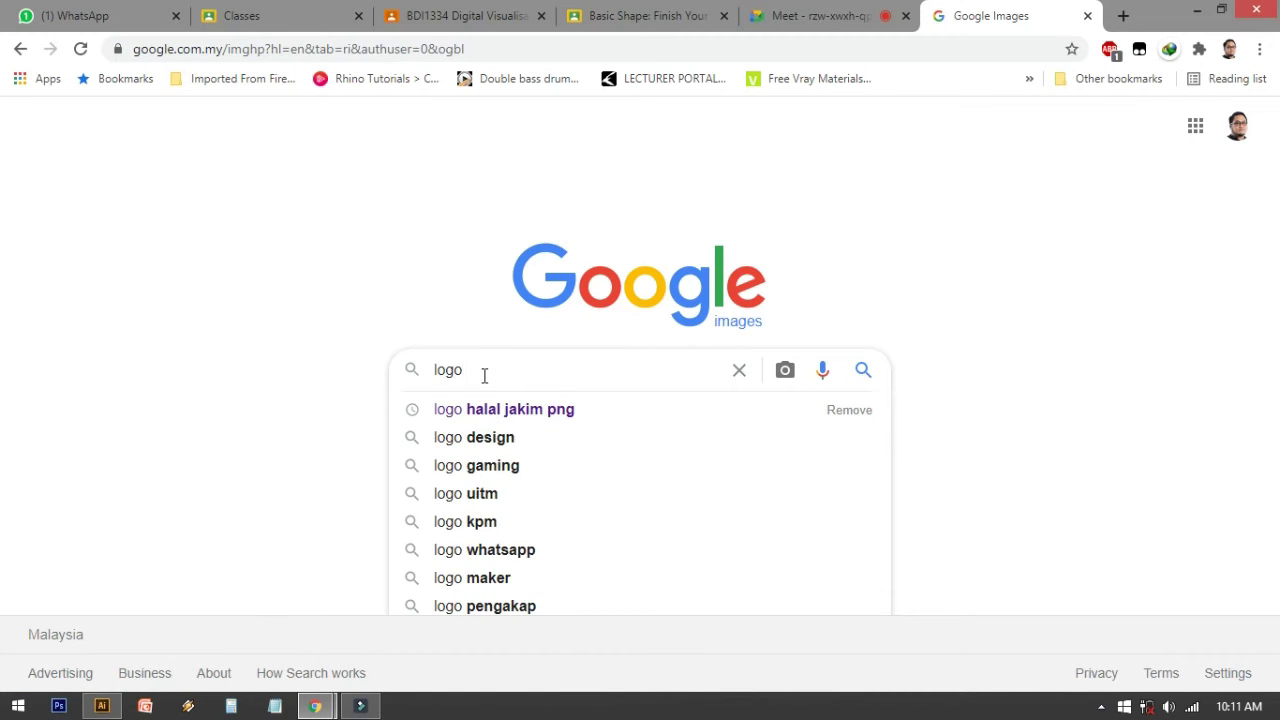
{"action": "key", "text": "Return"}
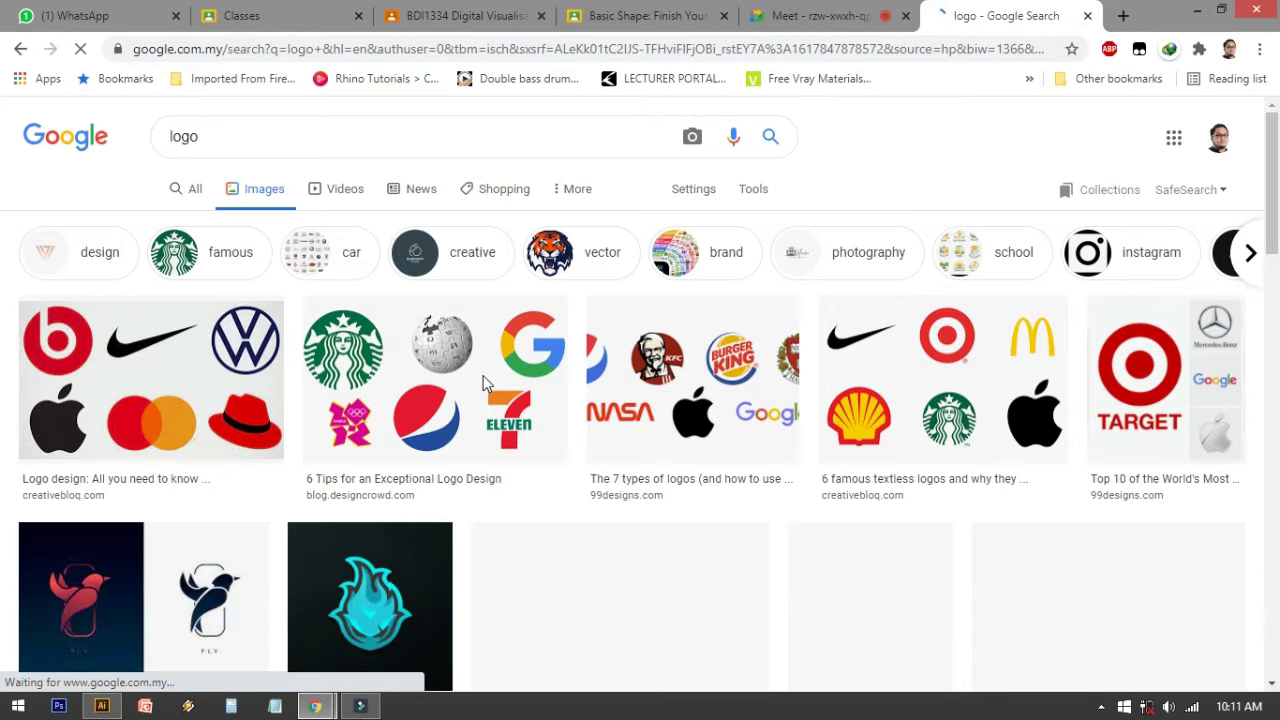
{"action": "scroll", "coordinate": [320, 440], "scroll_direction": "down", "scroll_amount": 6}
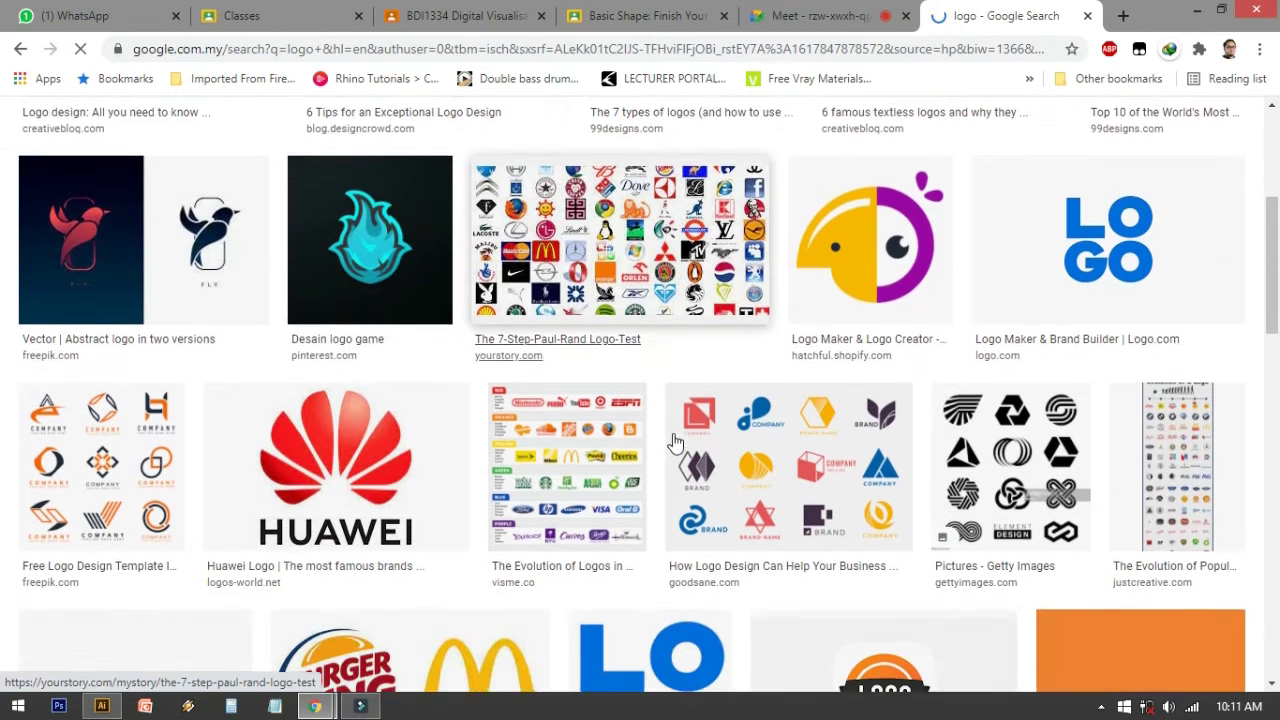
{"action": "scroll", "coordinate": [380, 323], "scroll_direction": "down", "scroll_amount": 2}
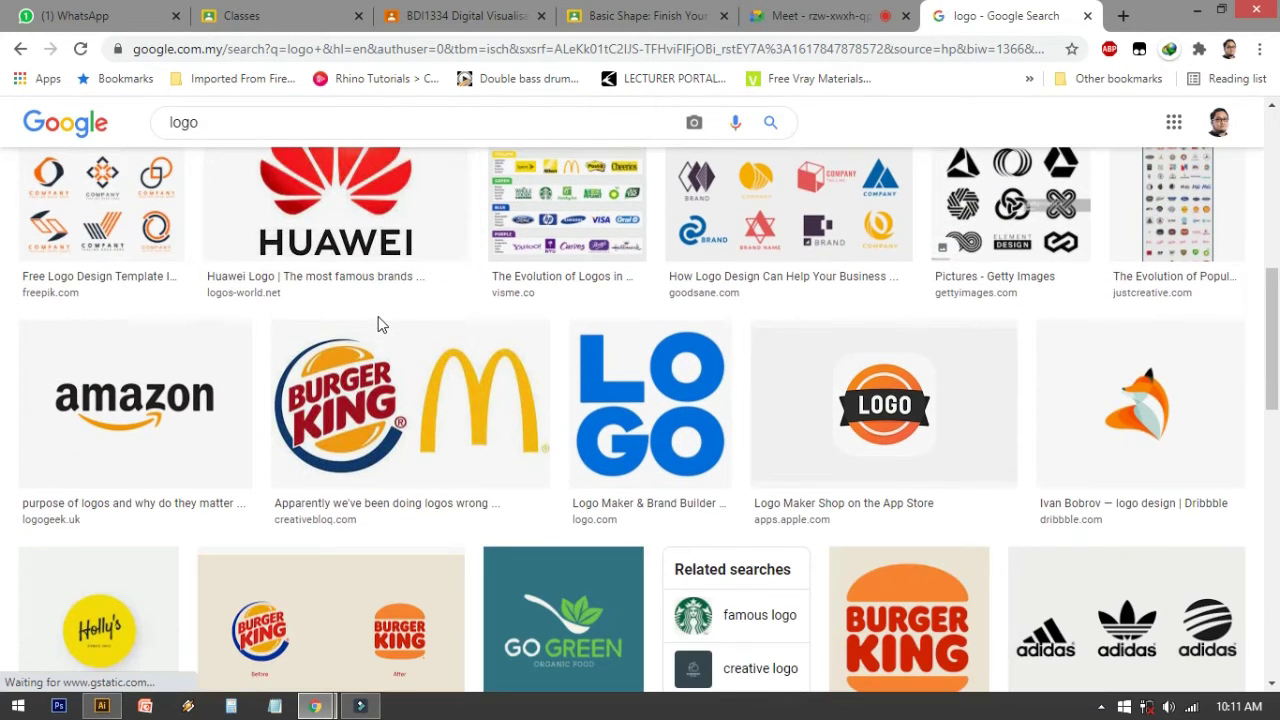
{"action": "scroll", "coordinate": [380, 323], "scroll_direction": "up", "scroll_amount": 8}
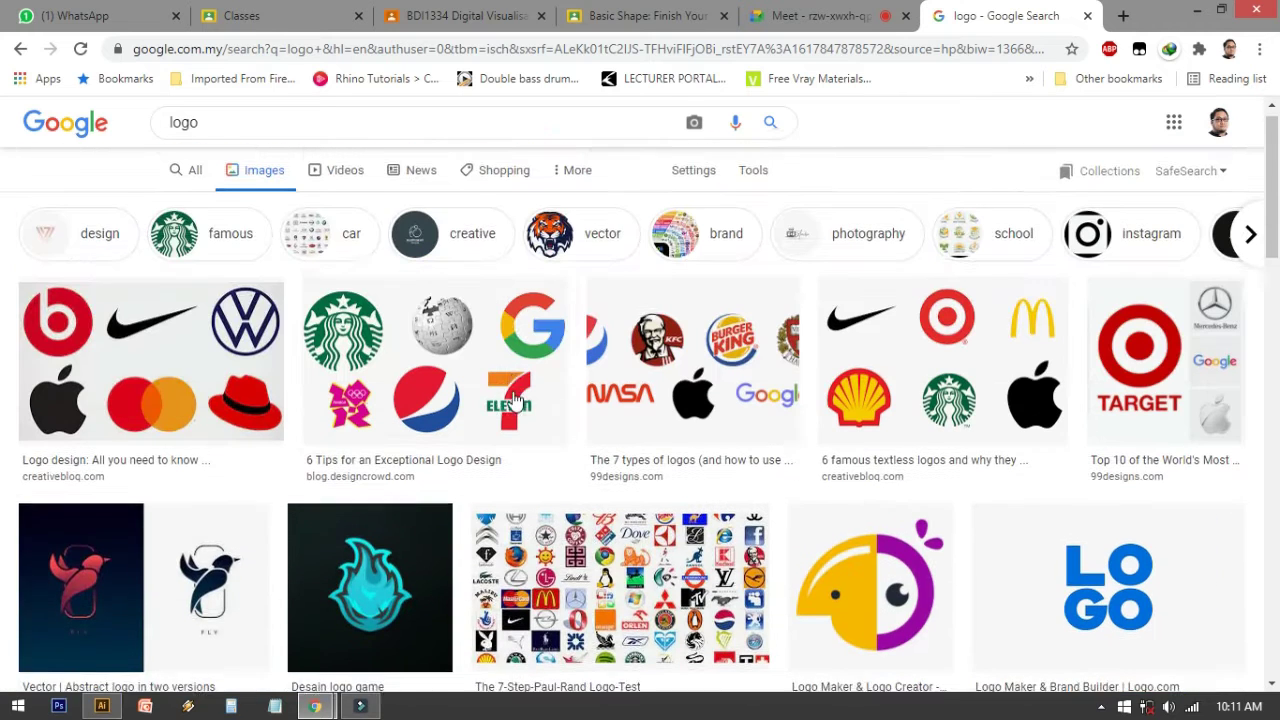
Refine the image search to "logo 3d" and browse the results for shaded logo examples
{"action": "left_click", "coordinate": [282, 123]}
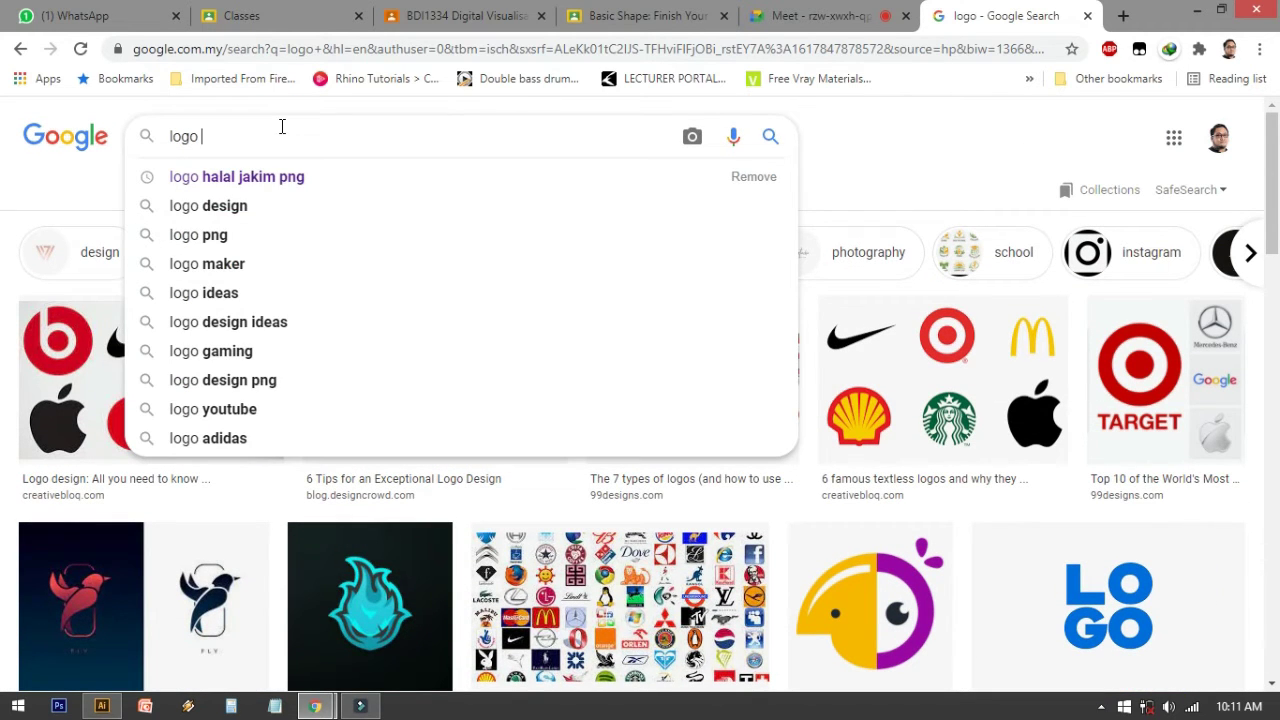
{"action": "type", "text": "3d"}
{"action": "key", "text": "Return"}
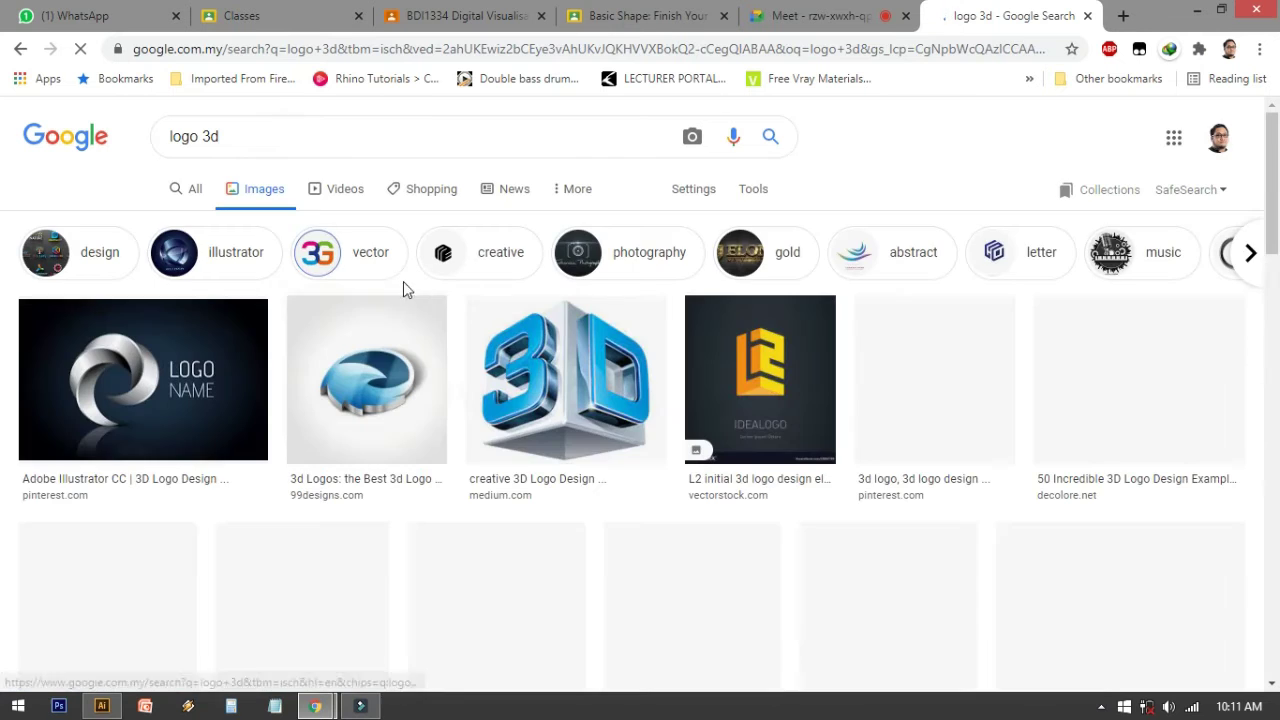
{"action": "scroll", "coordinate": [423, 340], "scroll_direction": "down", "scroll_amount": 2}
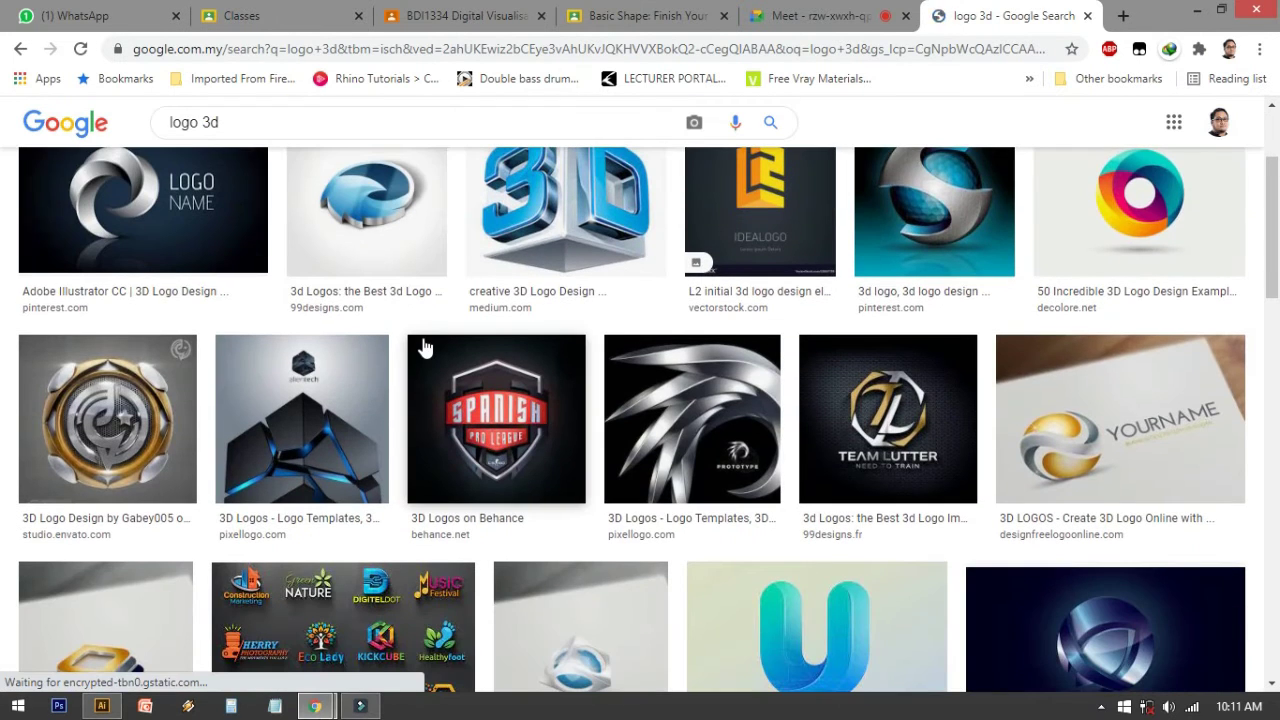
{"action": "scroll", "coordinate": [423, 346], "scroll_direction": "down", "scroll_amount": 4}
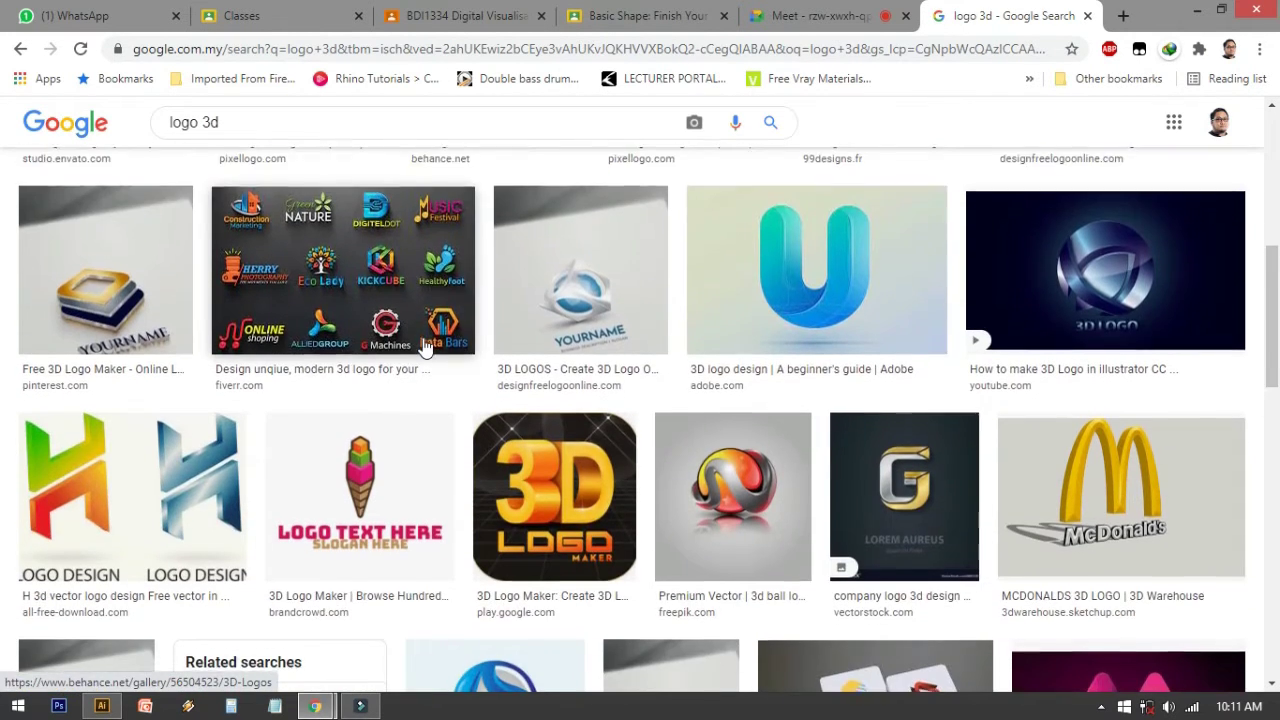
{"action": "scroll", "coordinate": [425, 345], "scroll_direction": "down", "scroll_amount": 4}
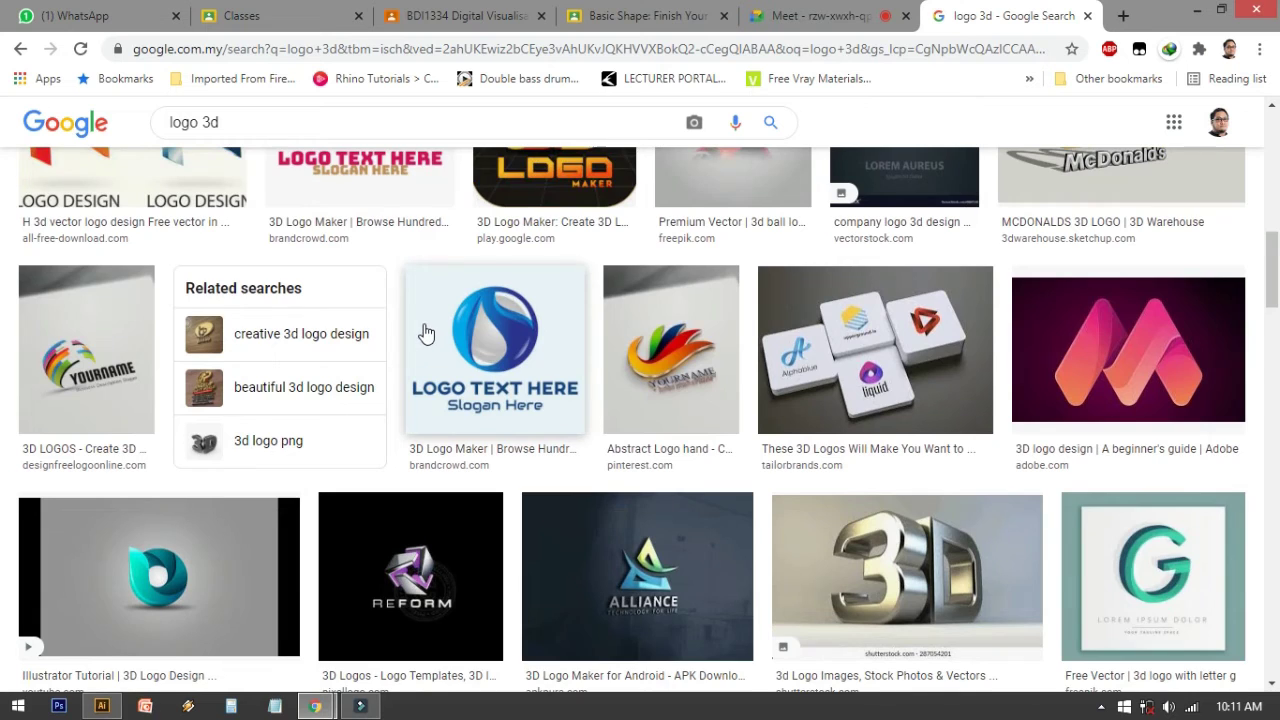
{"action": "scroll", "coordinate": [425, 332], "scroll_direction": "down", "scroll_amount": 3}
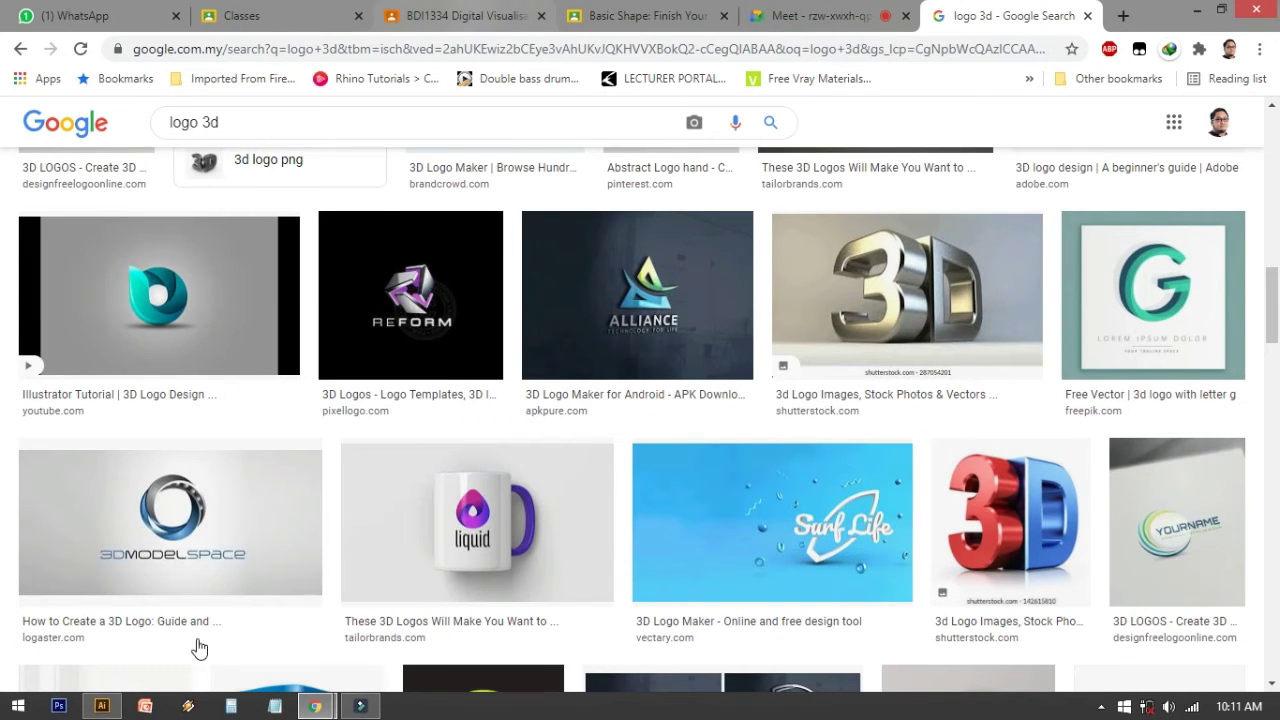
Switch back to Illustrator and place a copy of the blue gradient rounded rectangle beside the button, to its right
{"action": "left_click", "coordinate": [101, 706]}
{"action": "left_click", "coordinate": [436, 347]}
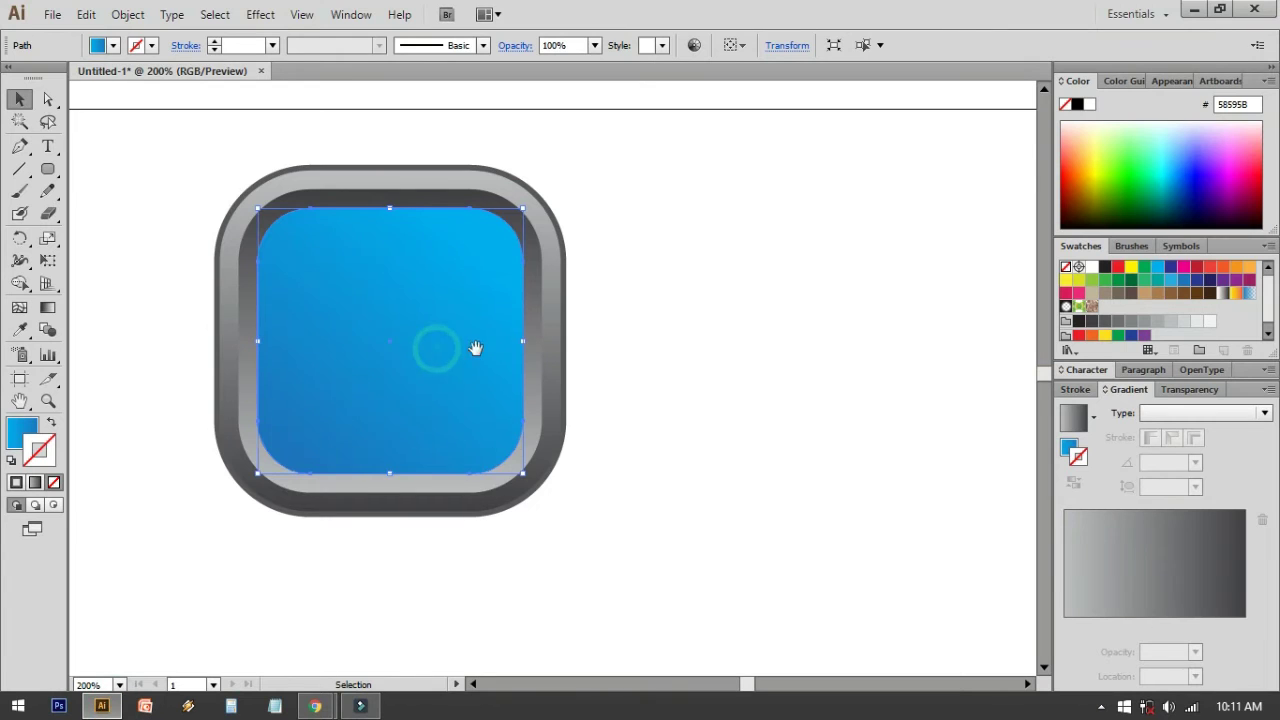
{"action": "left_click_drag", "start_coordinate": [449, 323], "coordinate": [798, 362]}
{"action": "left_click", "coordinate": [695, 526]}
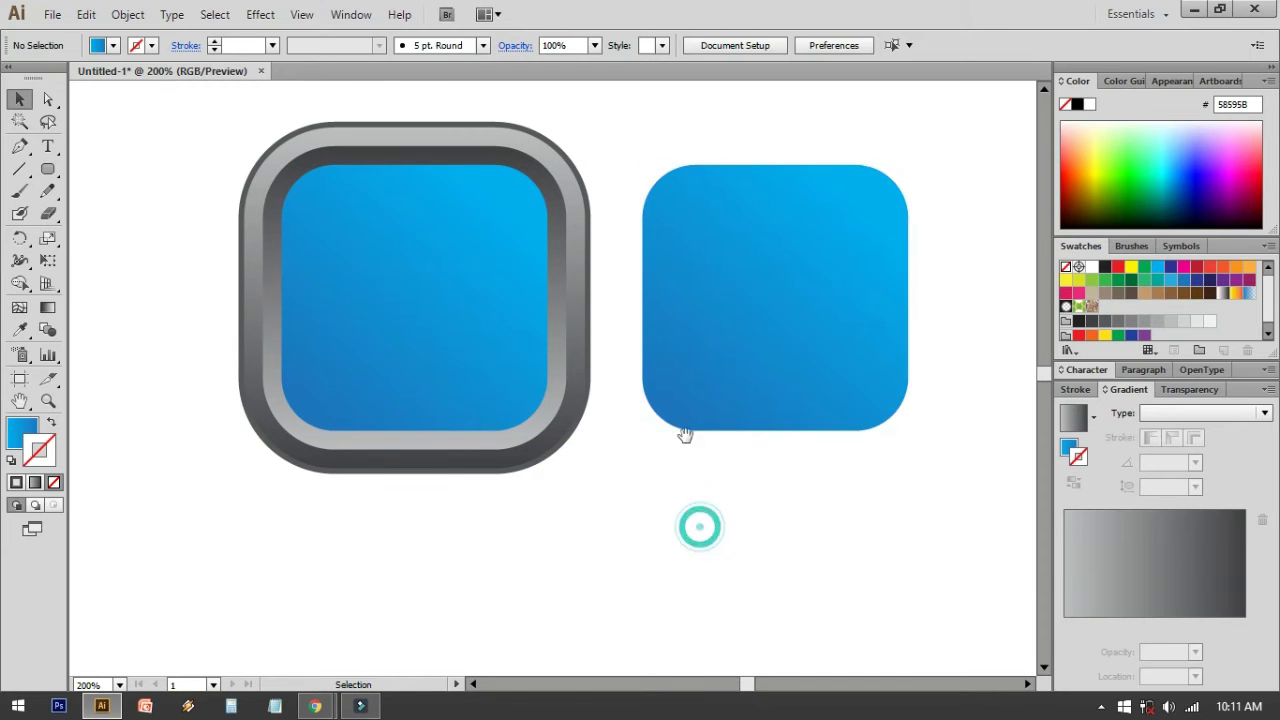
Cut the blue rounded rectangle copy into upper and lower halves at mid-height of its left and right edges with the Scissors tool
{"action": "left_click", "coordinate": [657, 414]}
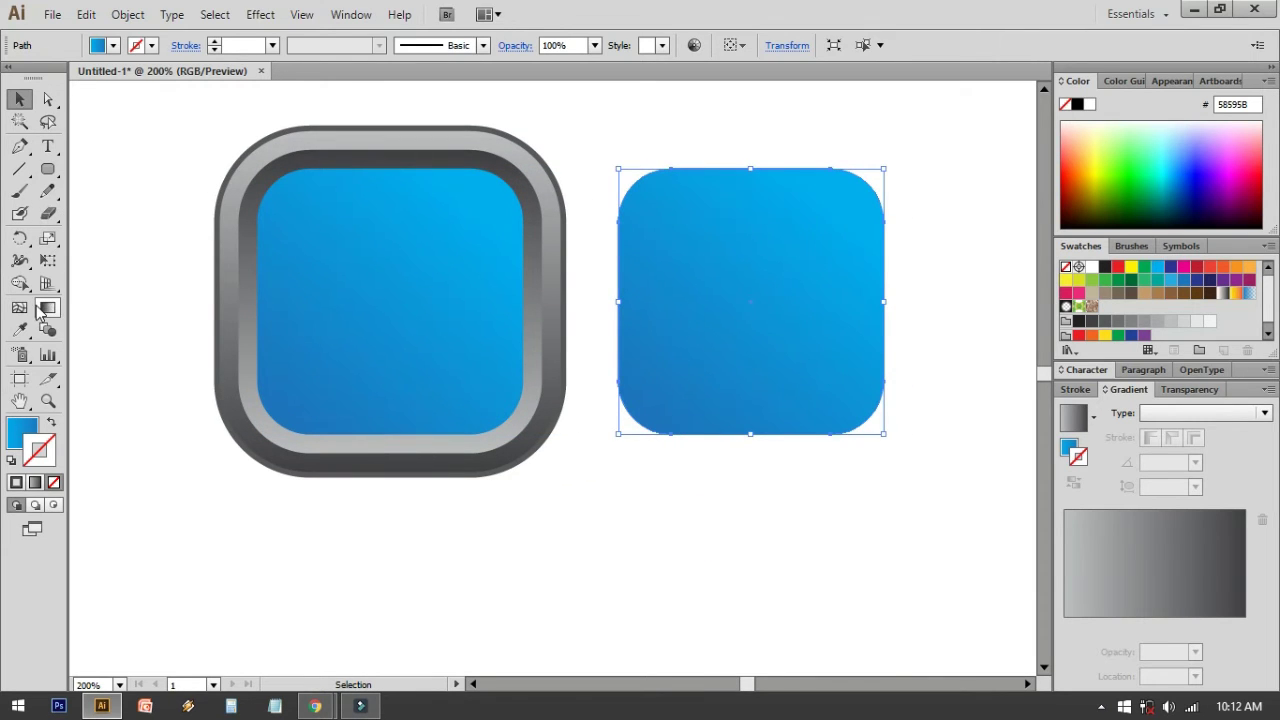
{"action": "key", "text": "c"}
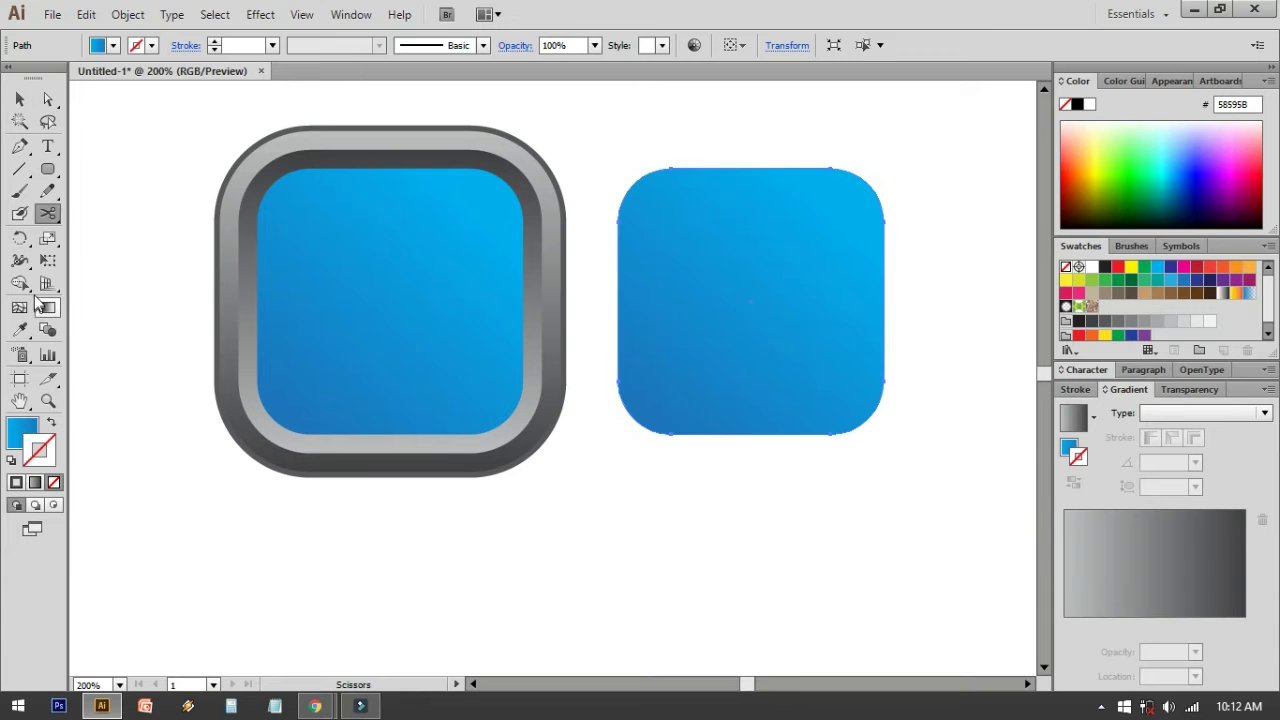
{"action": "left_click", "coordinate": [619, 300]}
{"action": "left_click", "coordinate": [884, 299]}
{"action": "key", "text": "ctrl+z"}
{"action": "left_click", "coordinate": [884, 300]}
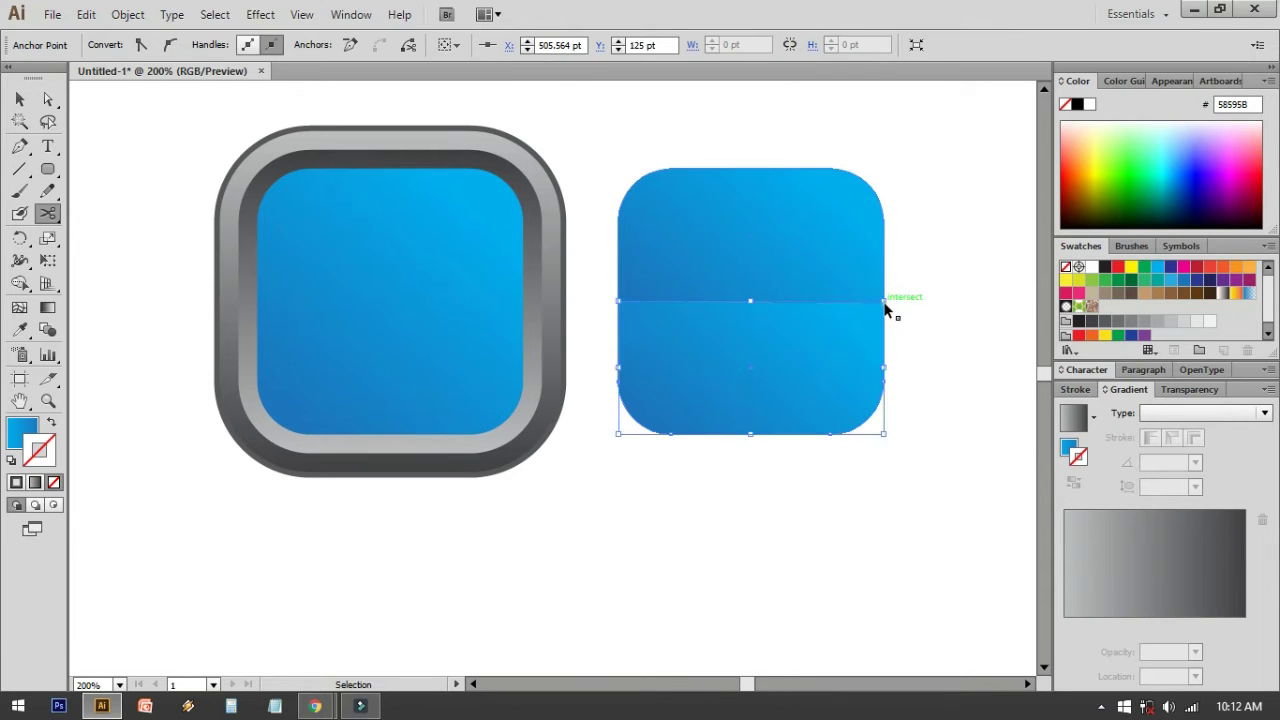
{"action": "key", "text": "ctrl+z"}
{"action": "left_click", "coordinate": [881, 300]}
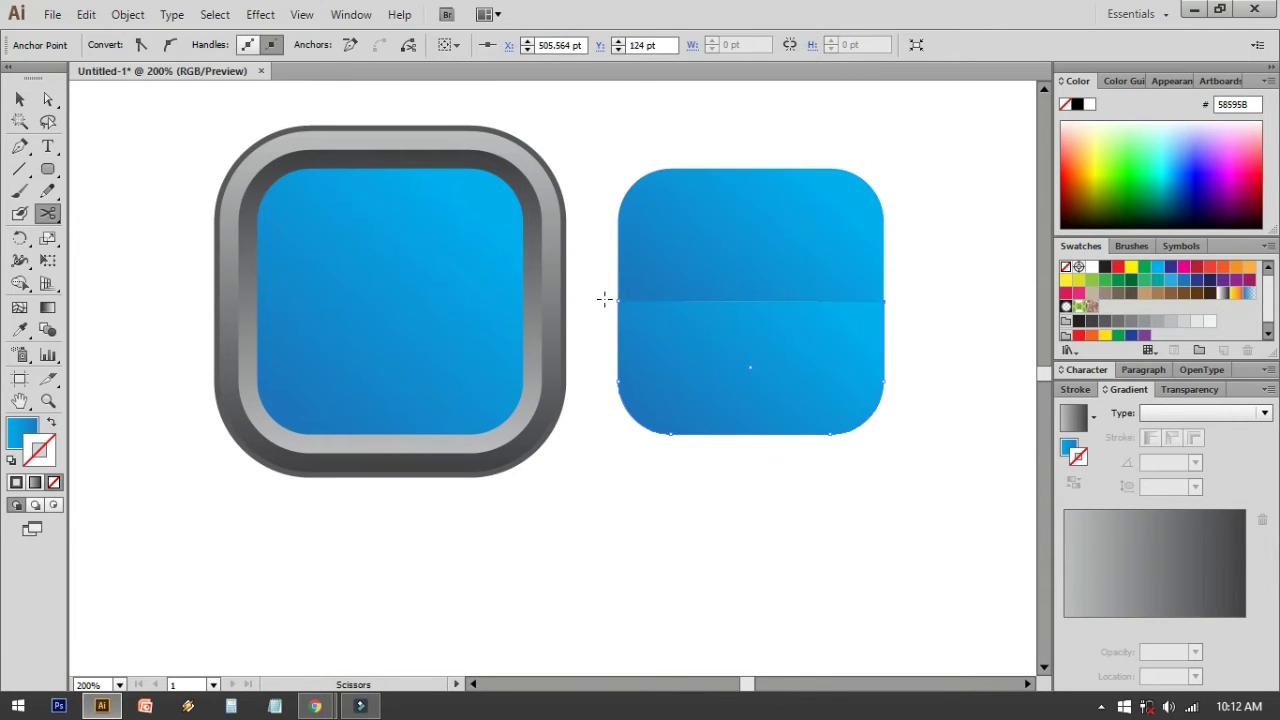
Separate the lower half from the cut blue shape and delete it
{"action": "key", "text": "v"}
{"action": "left_click_drag", "start_coordinate": [856, 363], "coordinate": [828, 493]}
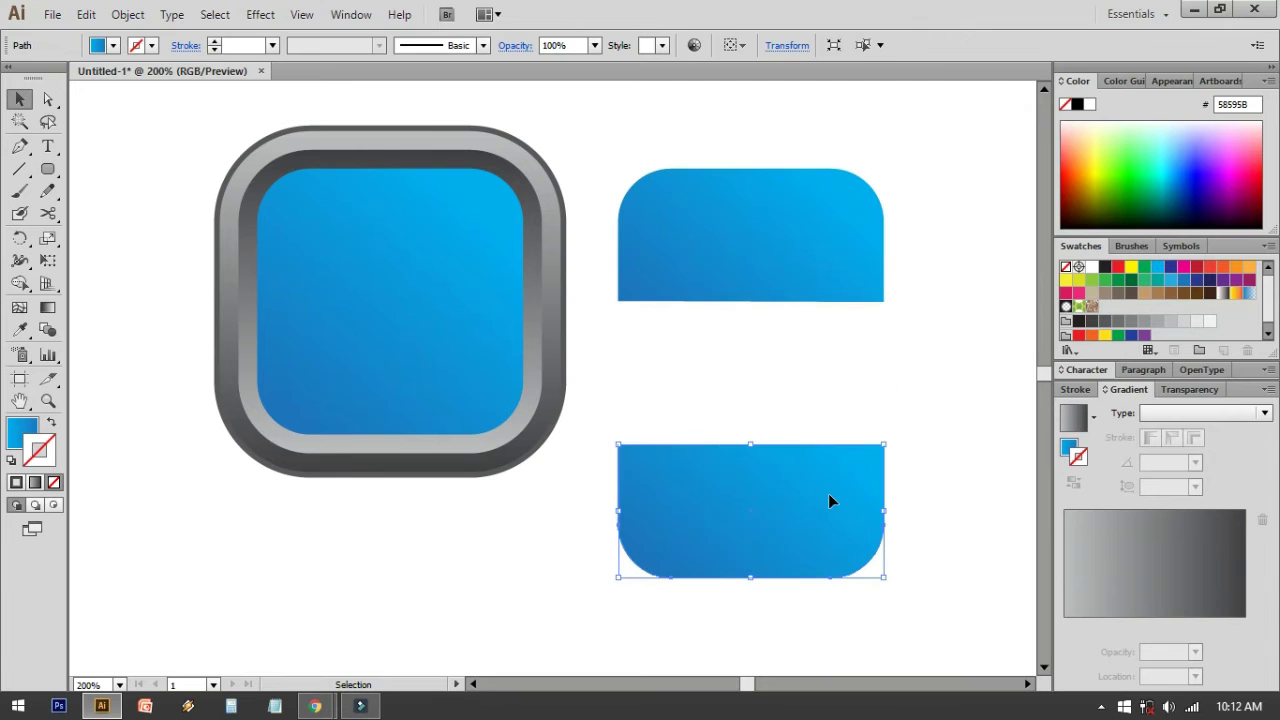
{"action": "key", "text": "Delete"}
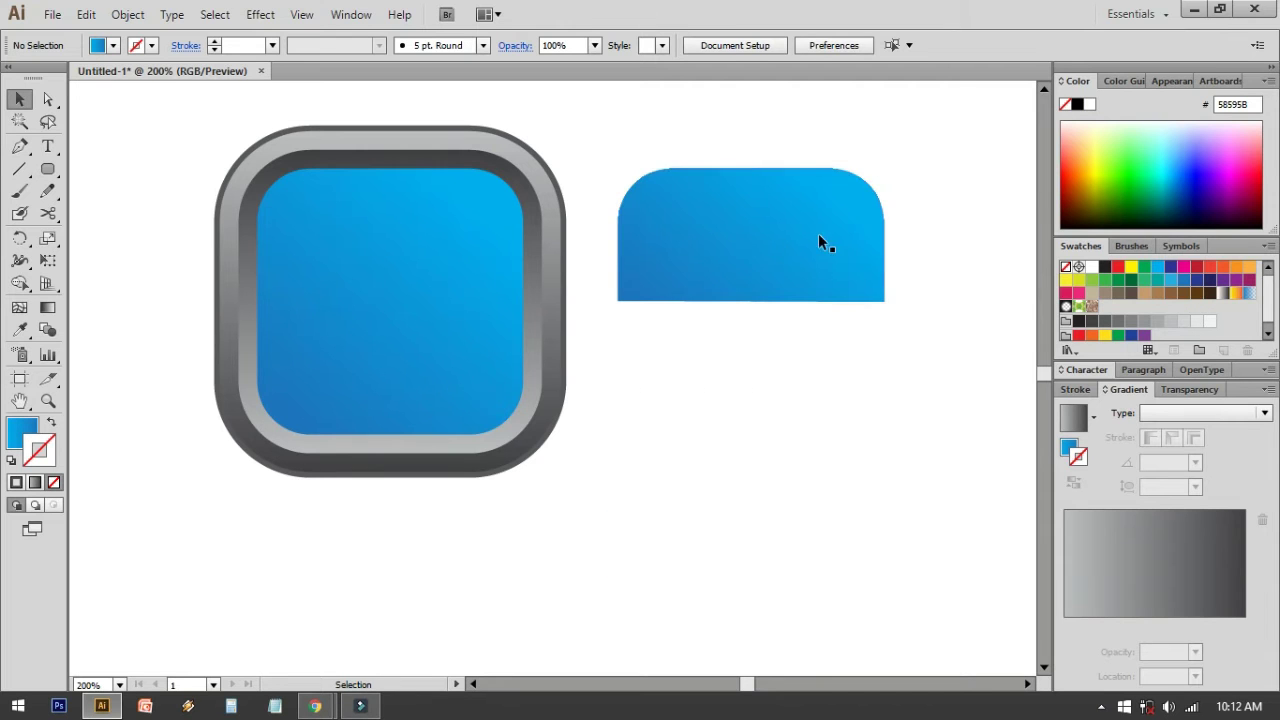
{"action": "left_click", "coordinate": [710, 289]}
{"action": "key", "text": "a"}
{"action": "left_click", "coordinate": [781, 310]}
{"action": "mouse_move", "coordinate": [720, 231]}
{"action": "left_mouse_down"}
{"action": "mouse_move", "coordinate": [569, 240]}
{"action": "mouse_move", "coordinate": [733, 244]}
{"action": "mouse_move", "coordinate": [718, 221]}
{"action": "left_mouse_up"}
{"action": "left_click", "coordinate": [804, 400]}
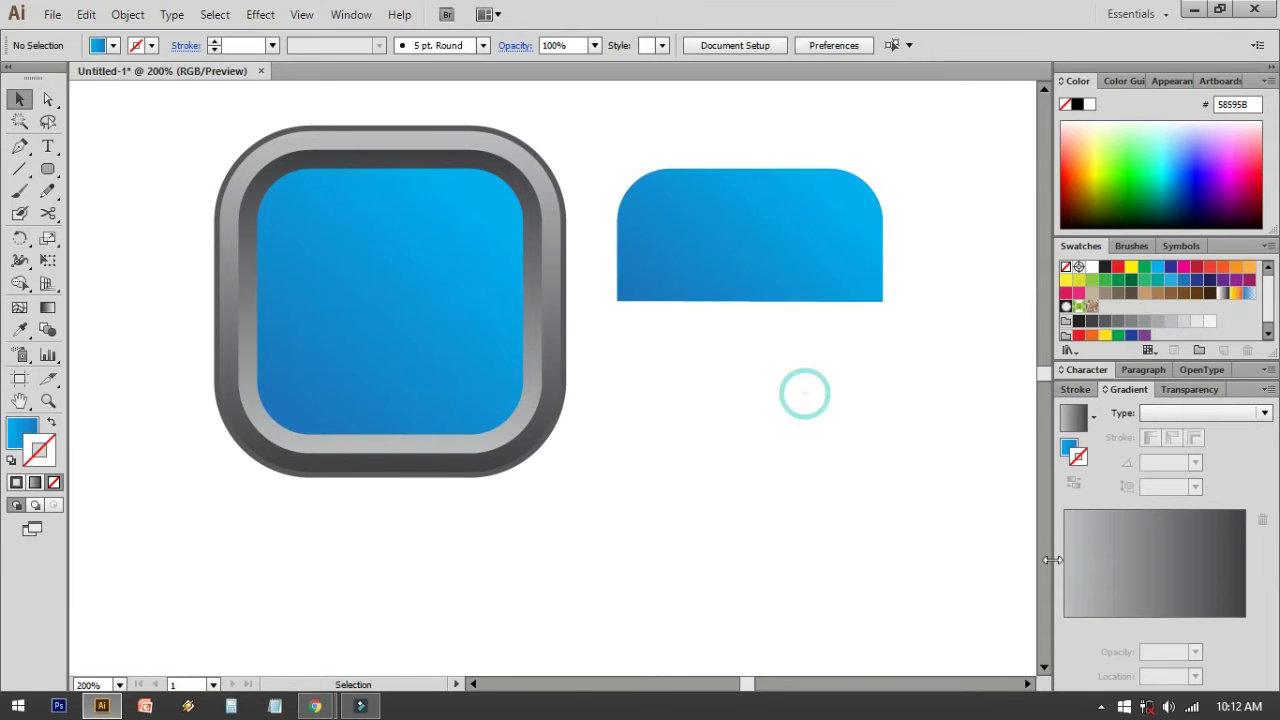
Fill the remaining upper half with the linear white-to-black gradient
{"action": "left_click", "coordinate": [752, 290]}
{"action": "left_click", "coordinate": [1079, 420]}
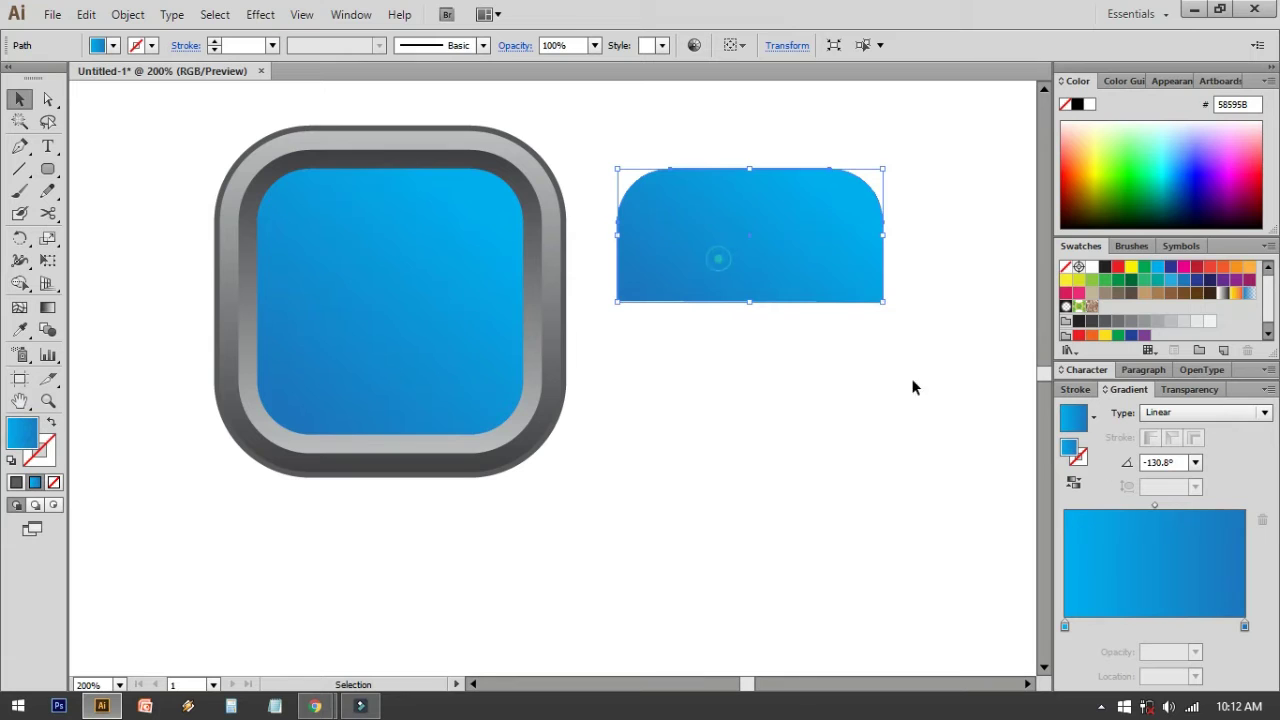
{"action": "left_click", "coordinate": [1093, 416]}
{"action": "left_click", "coordinate": [982, 462]}
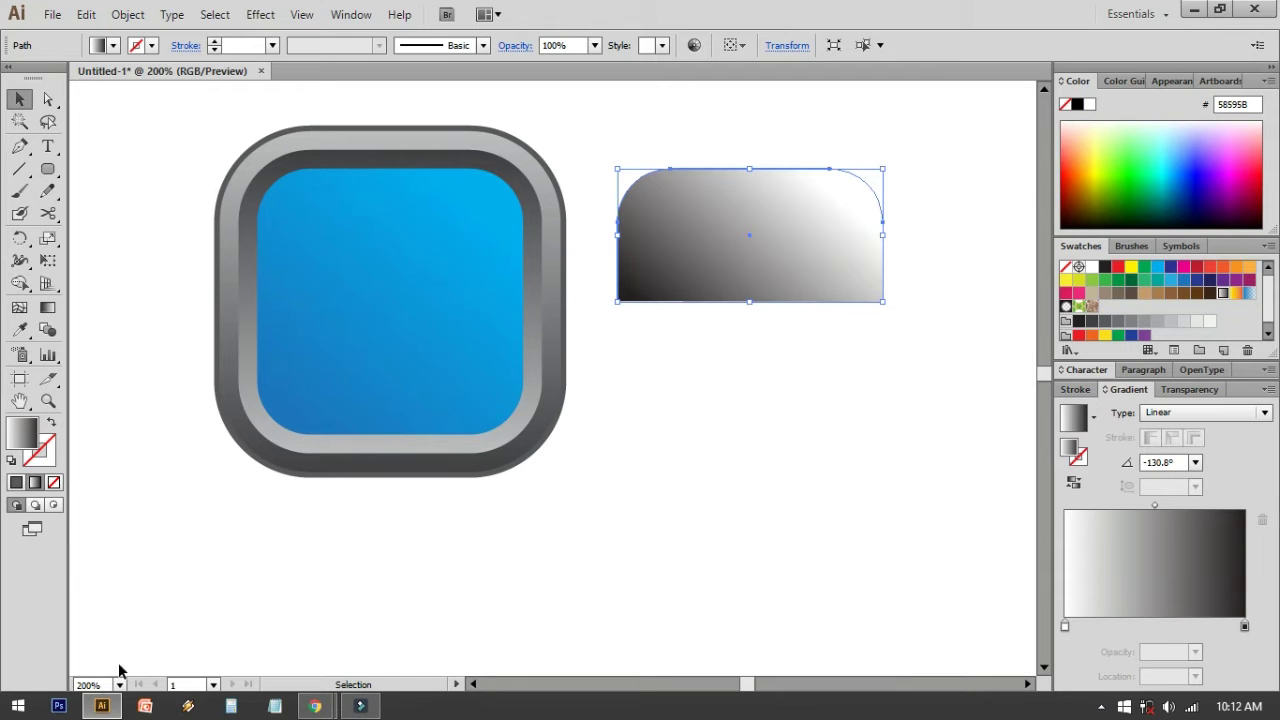
Try several vertical directions and lengths for the half shape's gradient, ending with white below and dark above
{"action": "left_click_drag", "start_coordinate": [649, 383], "coordinate": [669, 402]}
{"action": "key", "text": "g"}
{"action": "left_click_drag", "start_coordinate": [668, 218], "coordinate": [679, 339]}
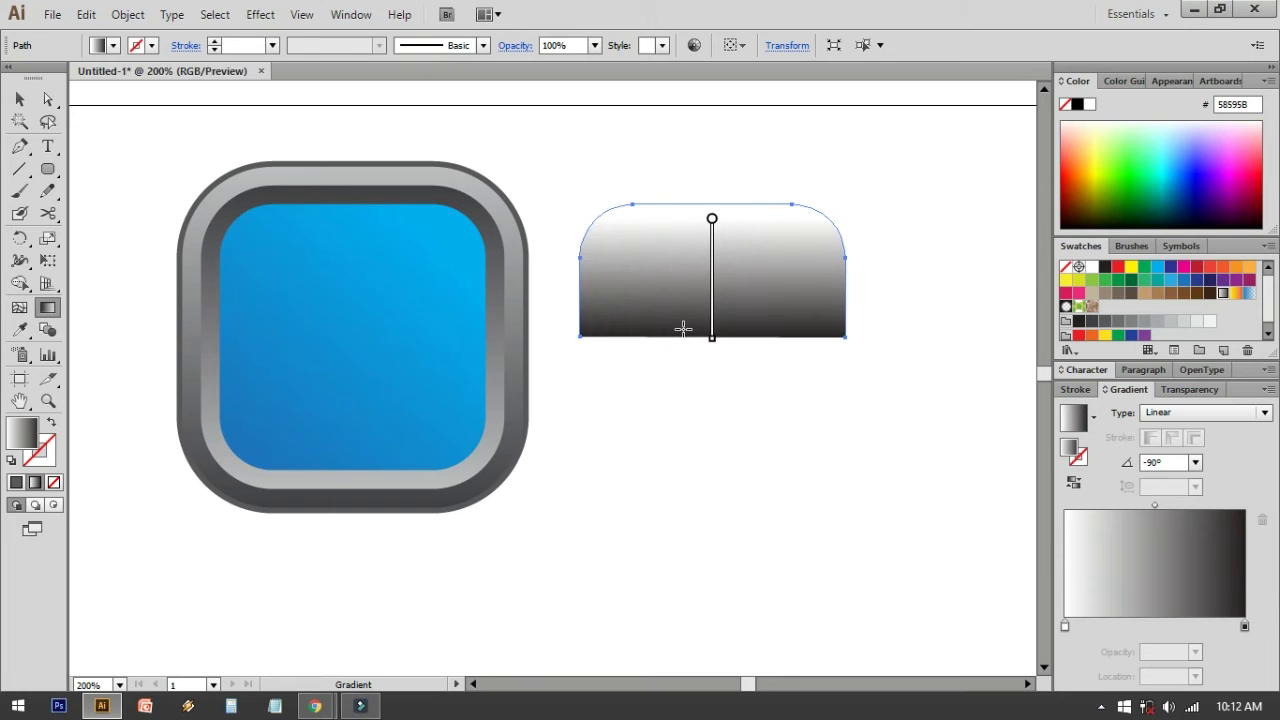
{"action": "left_click_drag", "start_coordinate": [666, 241], "coordinate": [678, 468]}
{"action": "left_click_drag", "start_coordinate": [655, 243], "coordinate": [685, 404]}
{"action": "left_click_drag", "start_coordinate": [667, 352], "coordinate": [678, 139]}
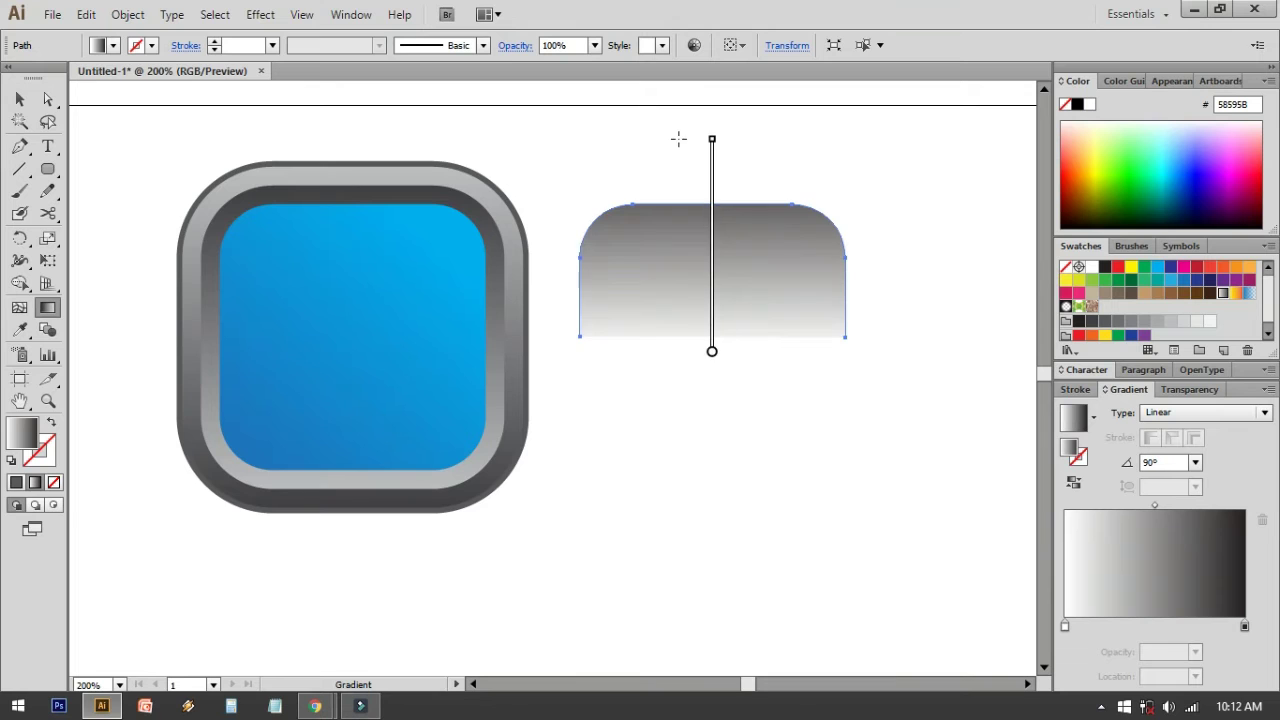
{"action": "left_click_drag", "start_coordinate": [675, 308], "coordinate": [702, 143]}
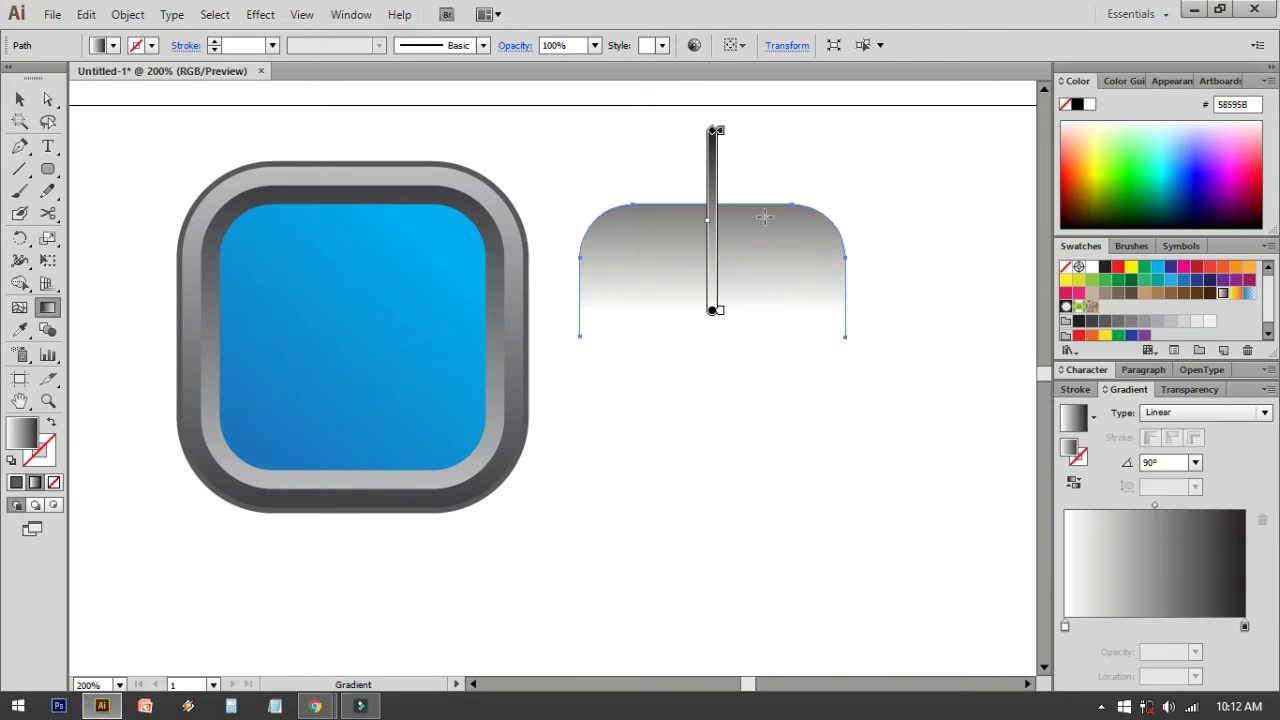
{"action": "key", "text": "v"}
{"action": "left_click", "coordinate": [914, 351]}
{"action": "left_click_drag", "start_coordinate": [906, 352], "coordinate": [931, 326]}
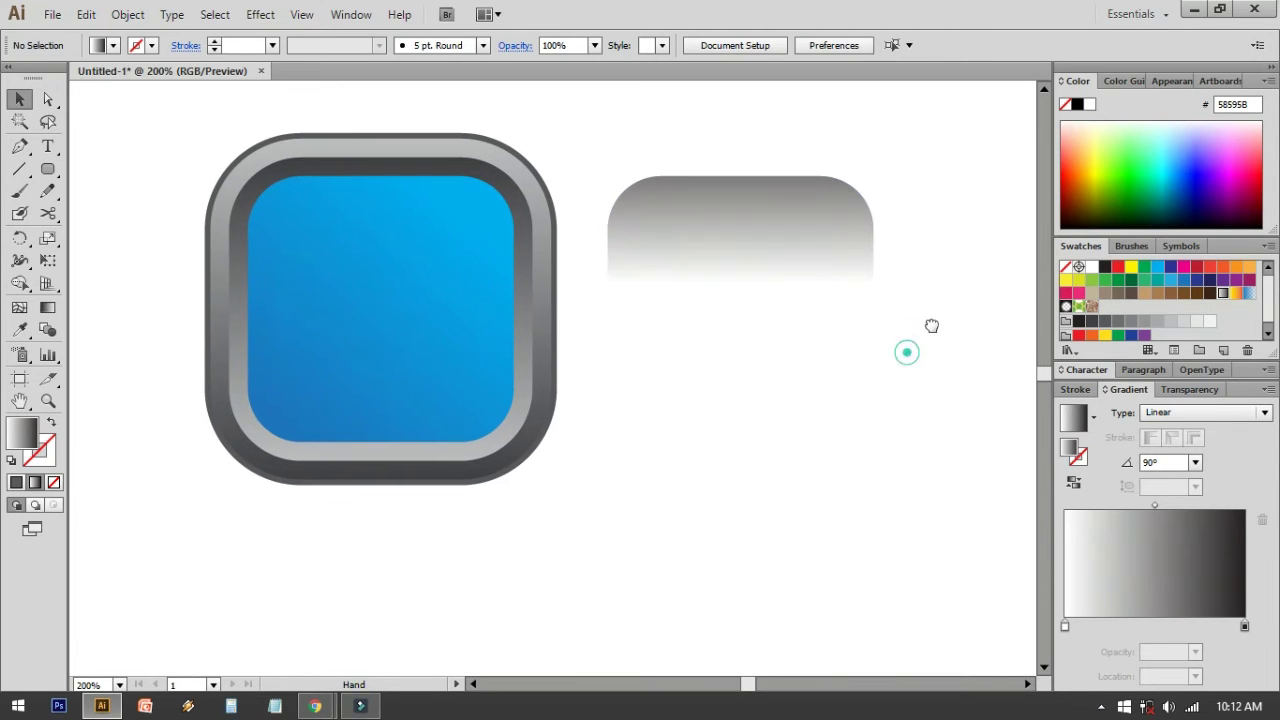
Redraw the half shape's gradient vertically at 90°, from white at its lower edge to black just above its upper edge
{"action": "left_click", "coordinate": [766, 274]}
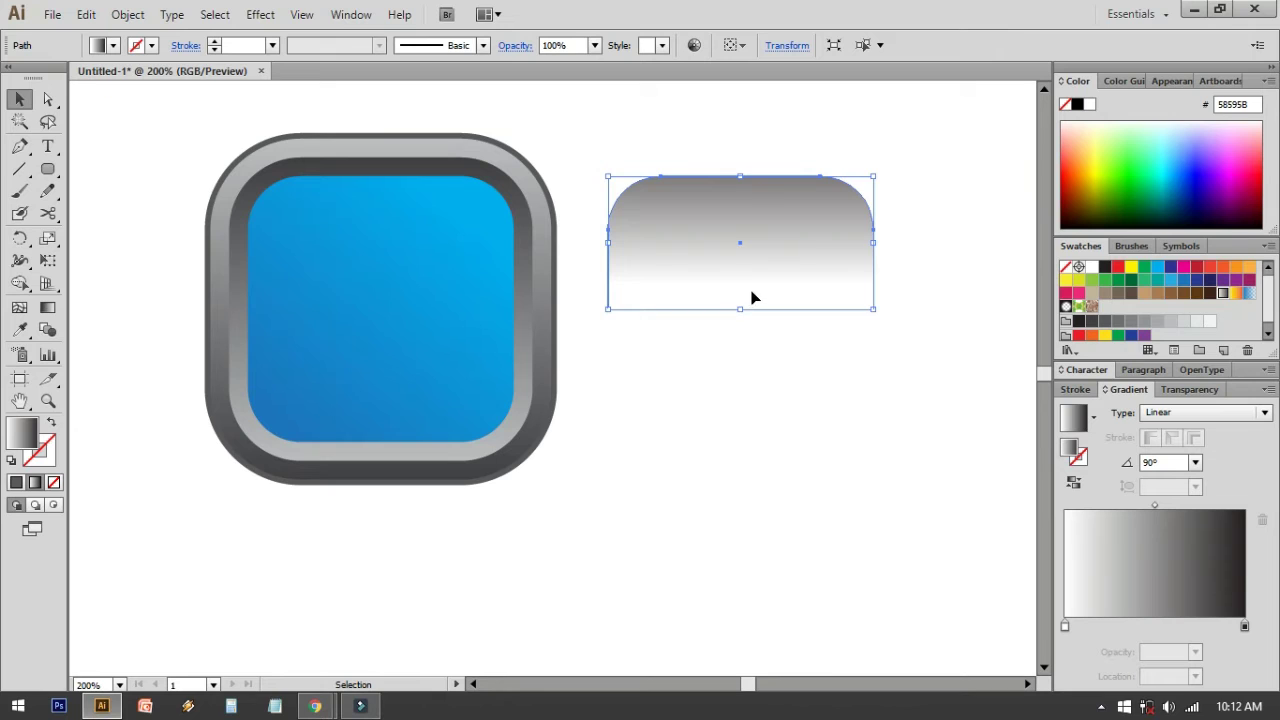
{"action": "key", "text": "g"}
{"action": "left_click_drag", "start_coordinate": [709, 309], "coordinate": [720, 131]}
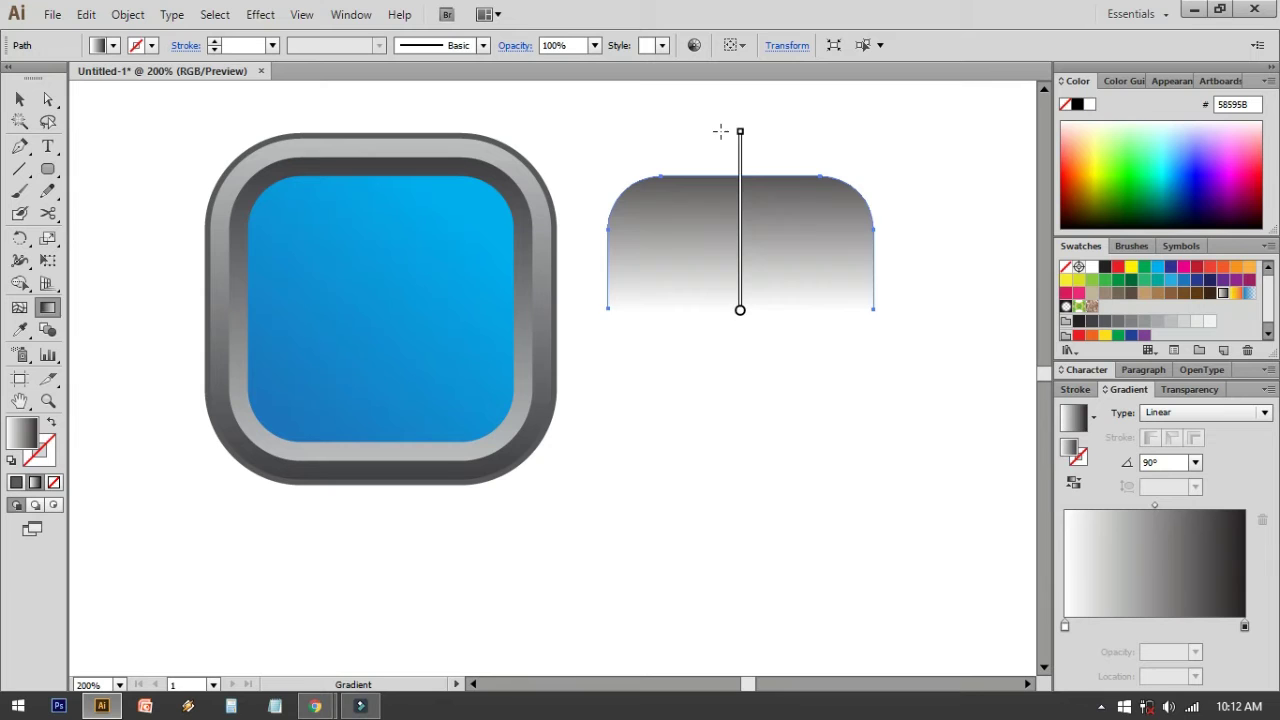
{"action": "key", "text": "v"}
{"action": "left_click_drag", "start_coordinate": [834, 137], "coordinate": [912, 112]}
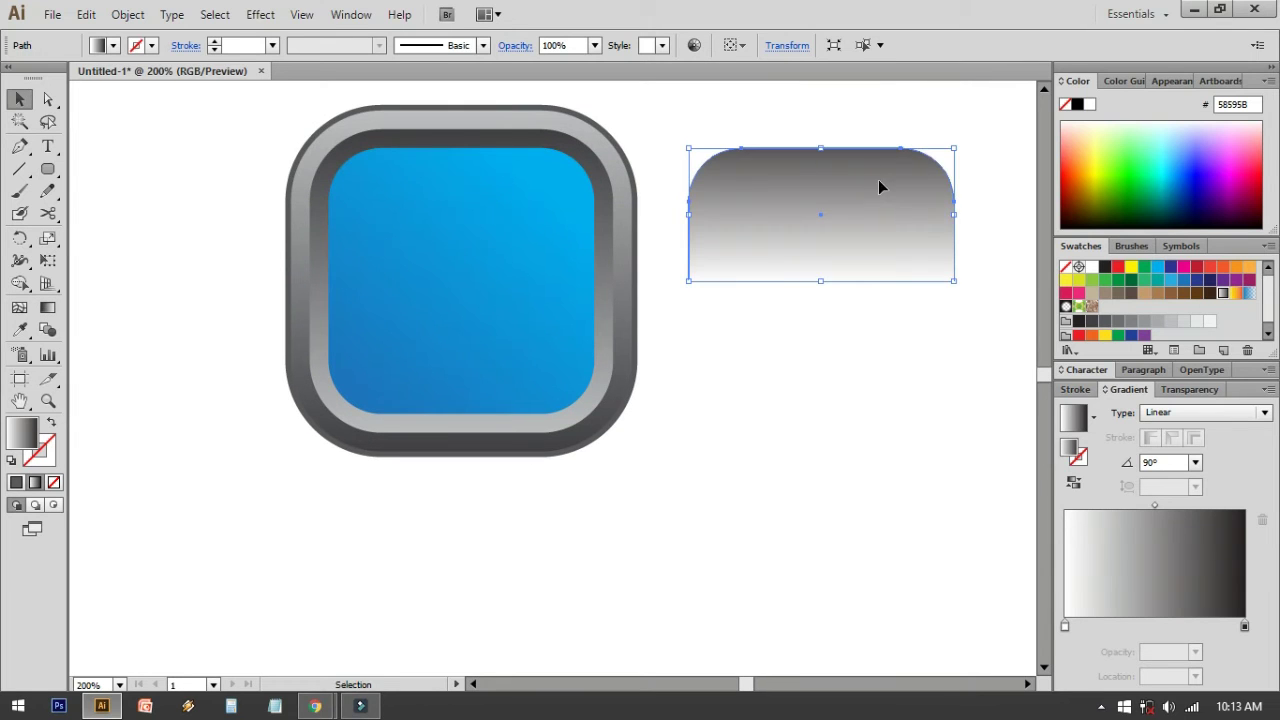
Place the grey gradient half shape exactly over the upper half of the button's blue centre
{"action": "left_click_drag", "start_coordinate": [864, 189], "coordinate": [503, 200]}
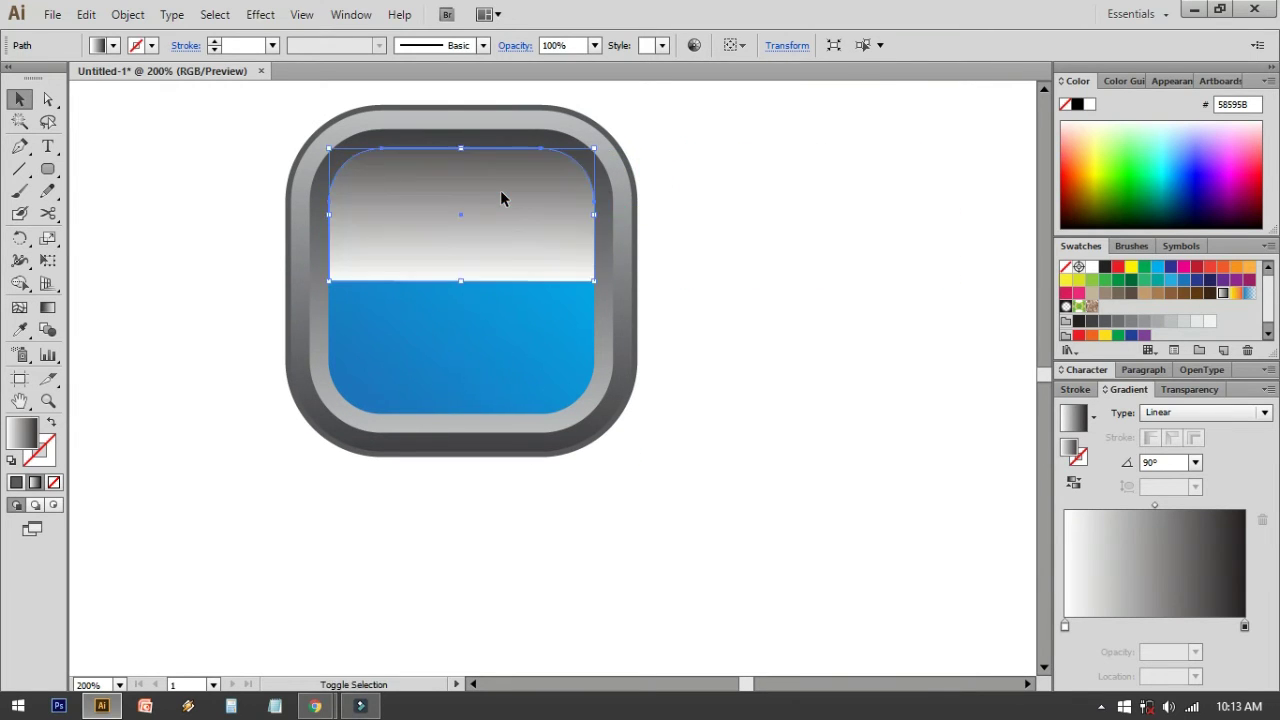
{"action": "left_click", "coordinate": [736, 240]}
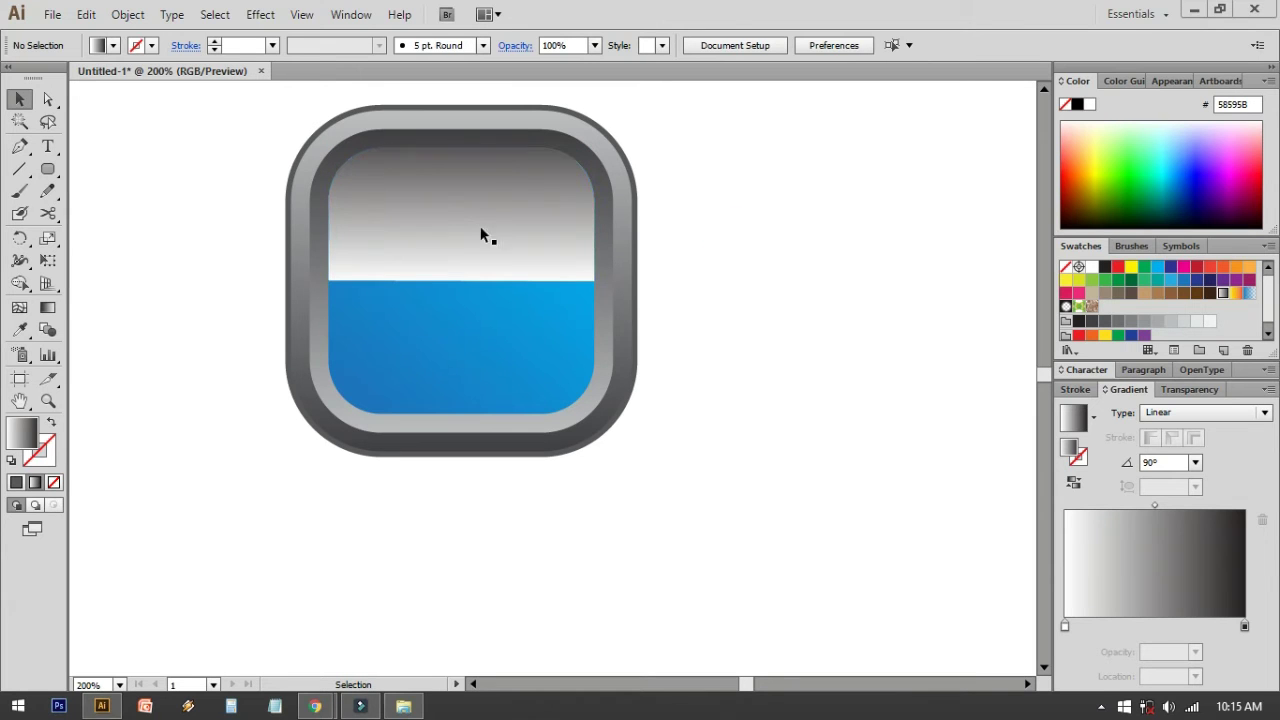
{"action": "left_click_drag", "start_coordinate": [462, 230], "coordinate": [786, 217]}
{"action": "left_click", "coordinate": [467, 250]}
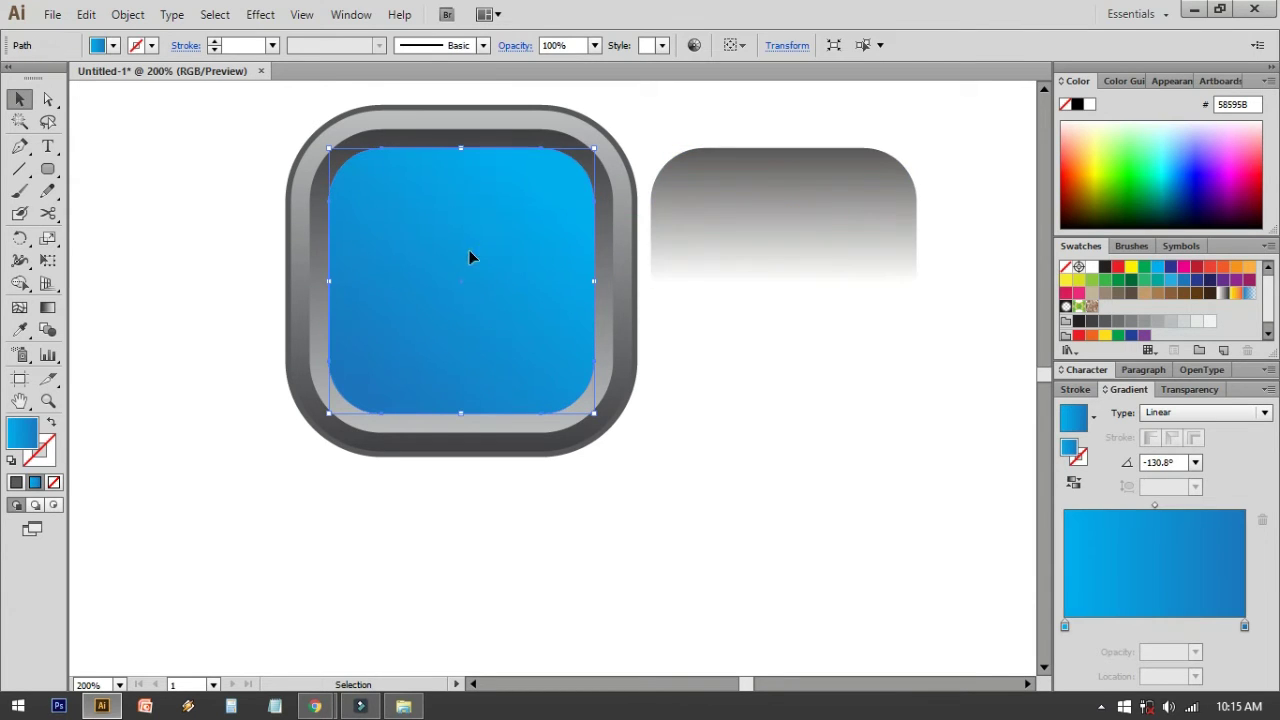
{"action": "left_click", "coordinate": [690, 202]}
{"action": "left_click", "coordinate": [691, 220]}
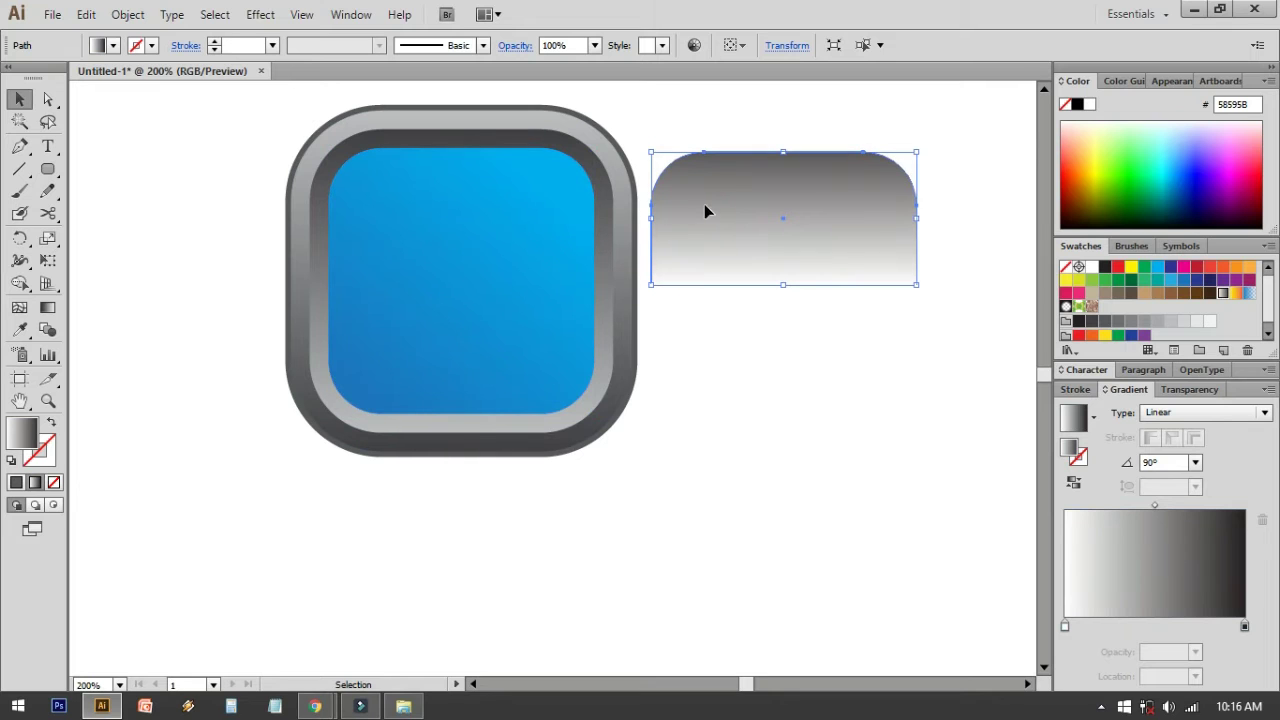
{"action": "left_click_drag", "start_coordinate": [713, 245], "coordinate": [396, 243]}
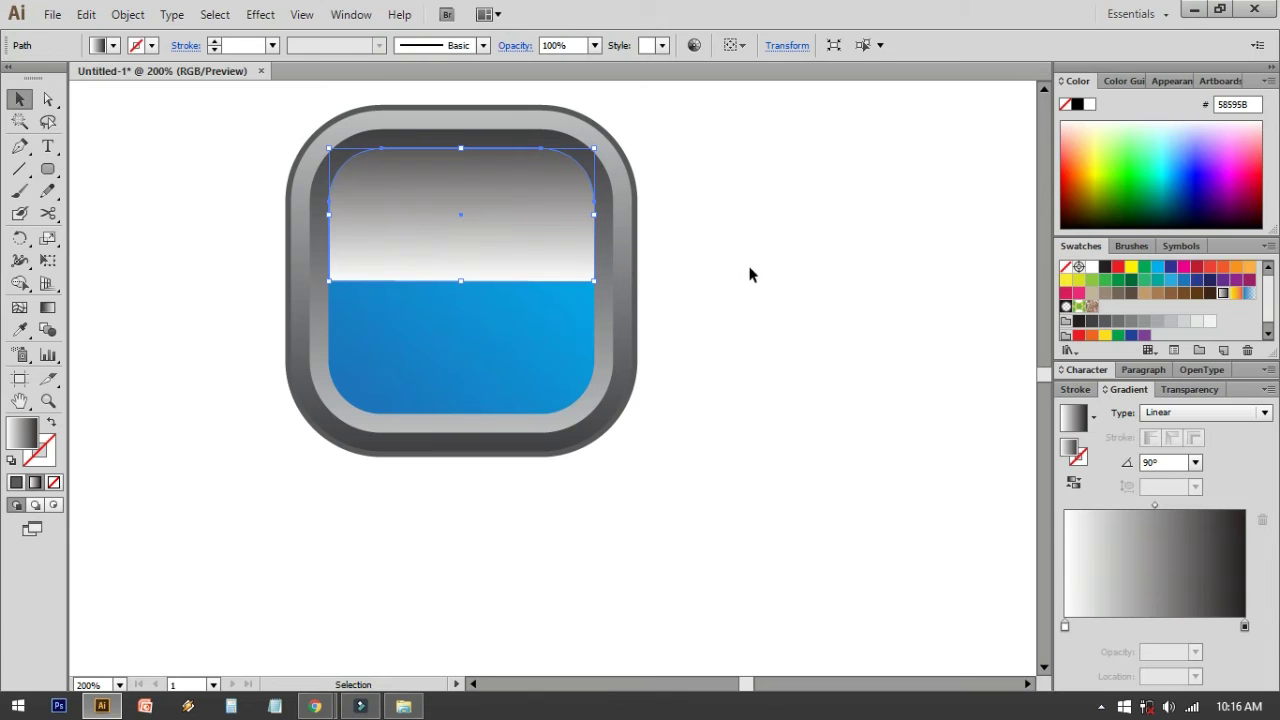
Try the Multiply blending mode on the grey gradient half, and set it to Soft Light instead
{"action": "left_click", "coordinate": [1079, 389]}
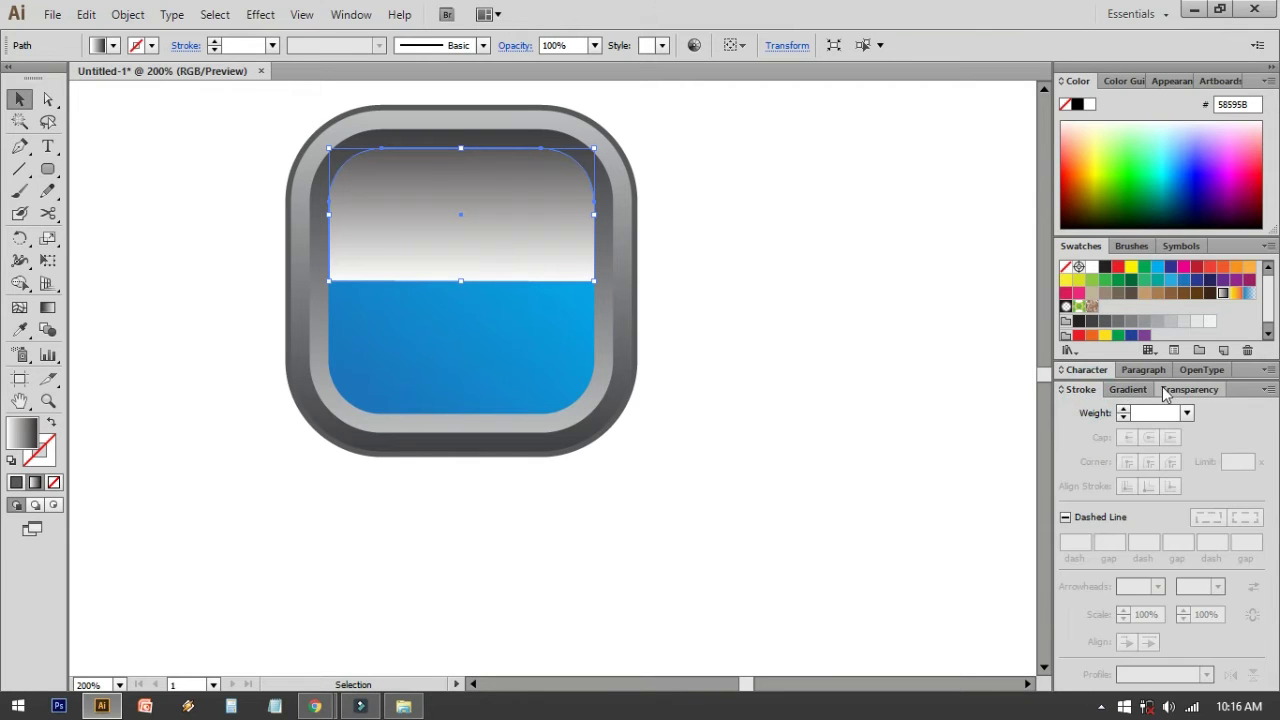
{"action": "left_click", "coordinate": [1122, 390]}
{"action": "left_click", "coordinate": [1175, 389]}
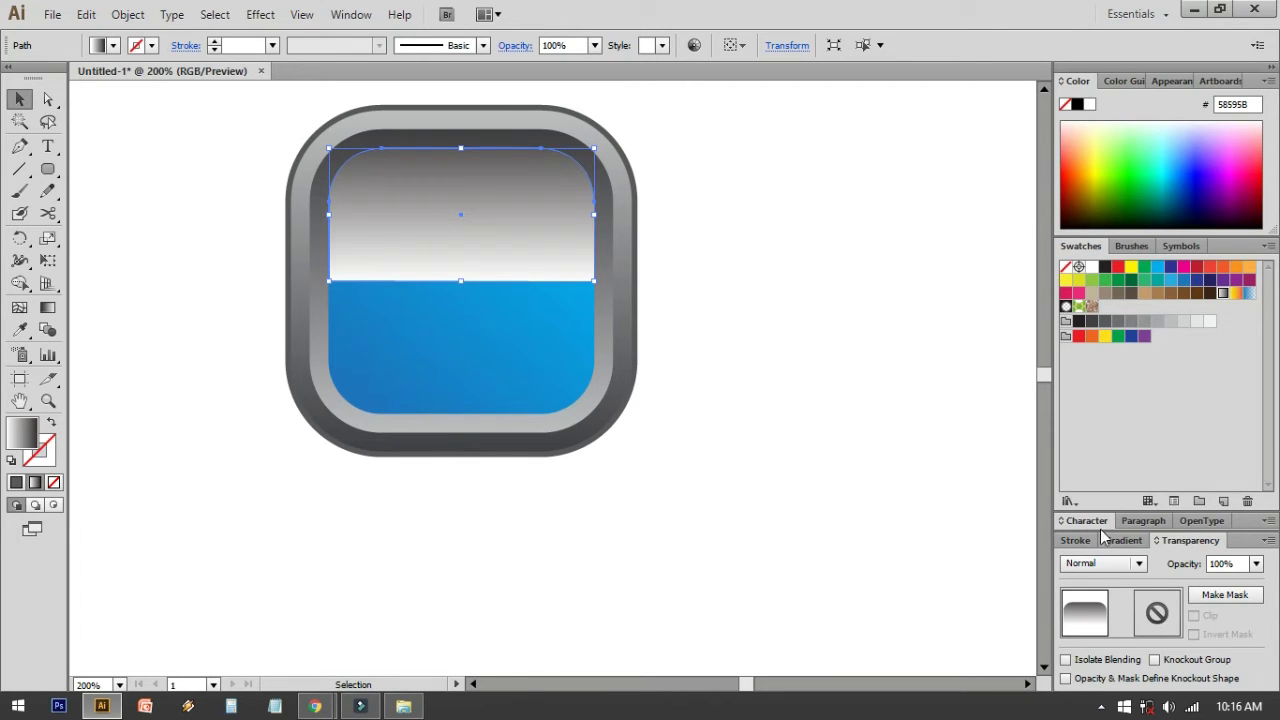
{"action": "left_click", "coordinate": [1125, 564]}
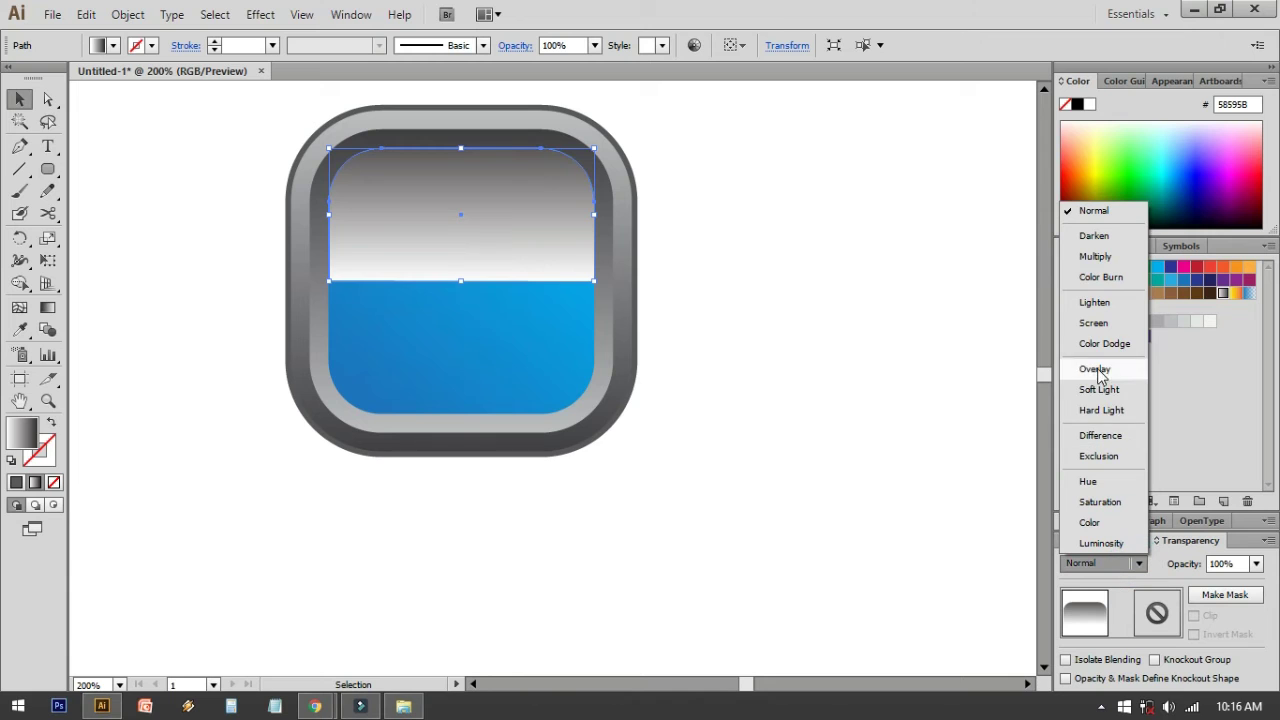
{"action": "left_click", "coordinate": [1095, 256]}
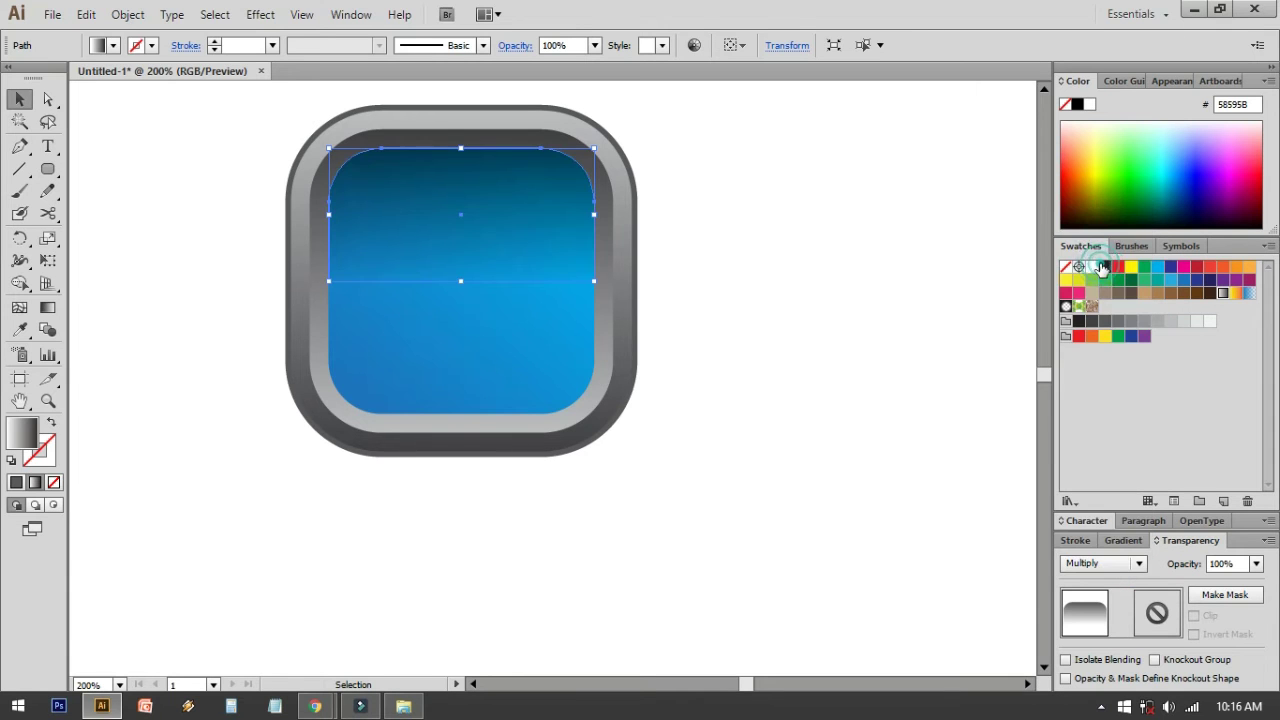
{"action": "left_click", "coordinate": [1128, 565]}
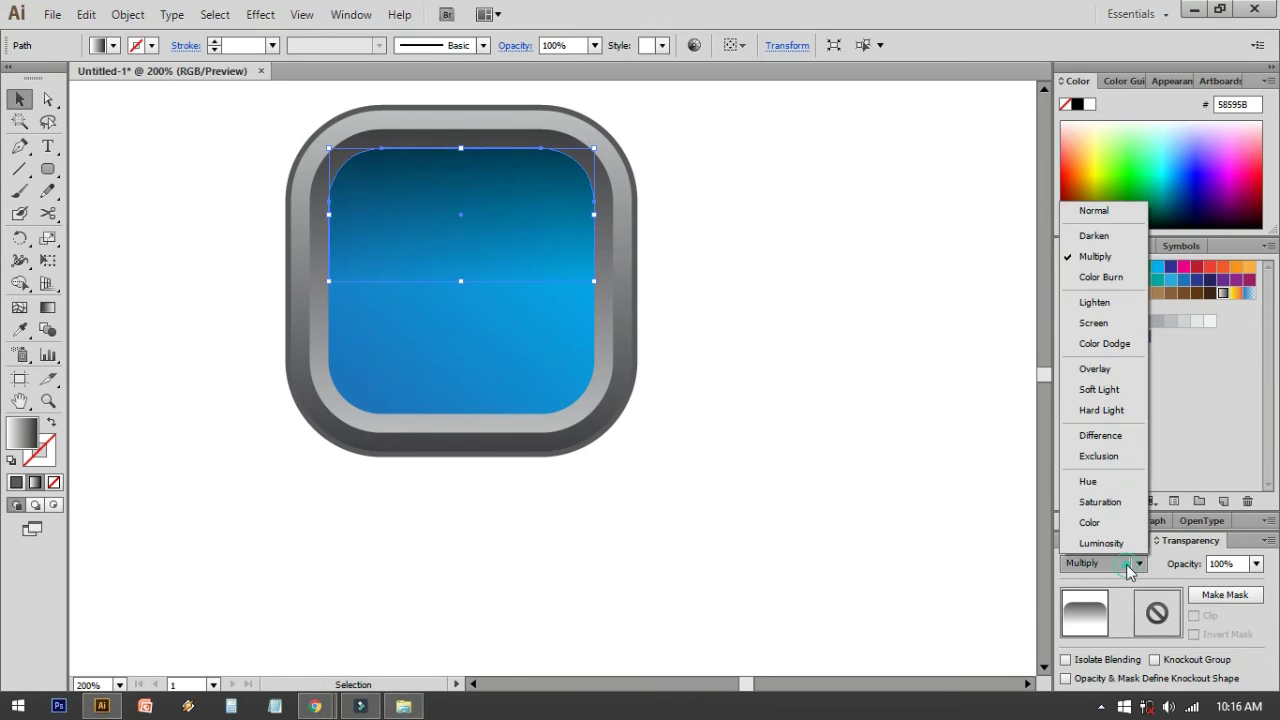
{"action": "left_click", "coordinate": [1108, 393]}
{"action": "left_click", "coordinate": [746, 320]}
{"action": "left_click_drag", "start_coordinate": [763, 337], "coordinate": [897, 418]}
Redraw the Soft Light highlight's gradient vertically, from white near its lower edge to dark at its upper edge
{"action": "left_click", "coordinate": [668, 318]}
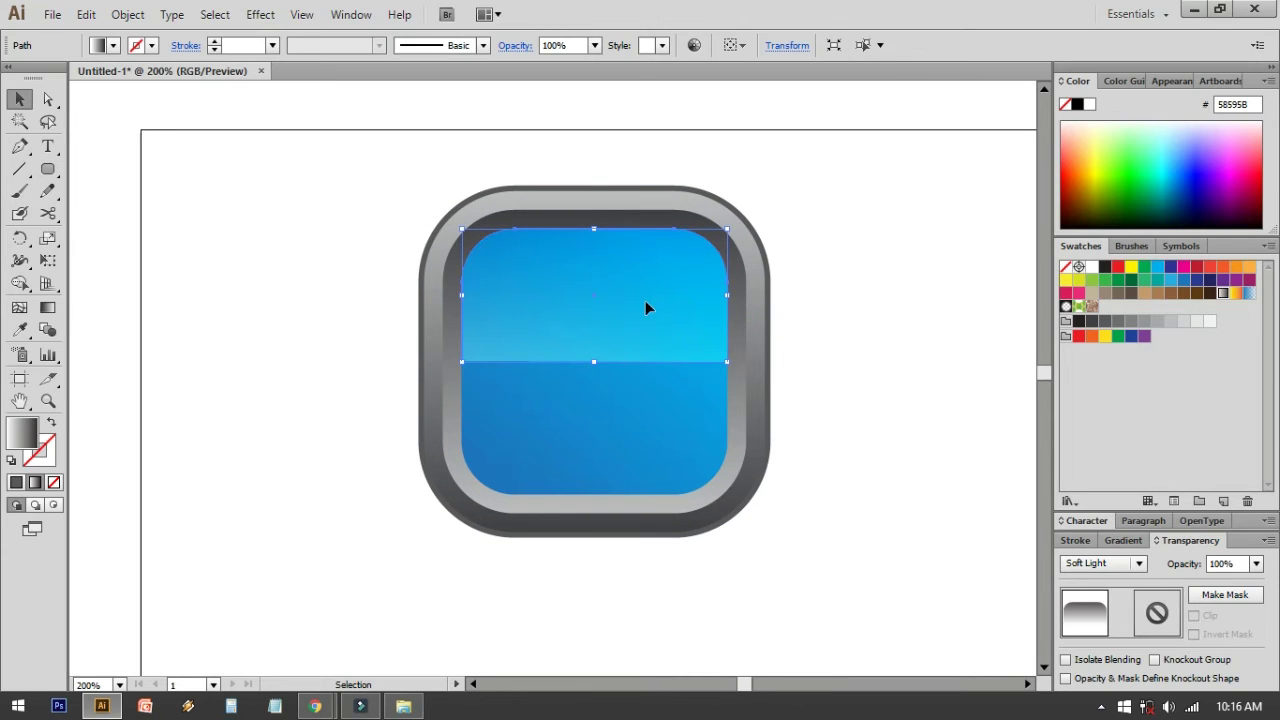
{"action": "key", "text": "g"}
{"action": "left_click_drag", "start_coordinate": [594, 355], "coordinate": [594, 270]}
{"action": "left_click_drag", "start_coordinate": [654, 346], "coordinate": [640, 229]}
{"action": "key", "text": "v"}
{"action": "left_click", "coordinate": [906, 343]}
{"action": "left_click_drag", "start_coordinate": [906, 343], "coordinate": [826, 300]}
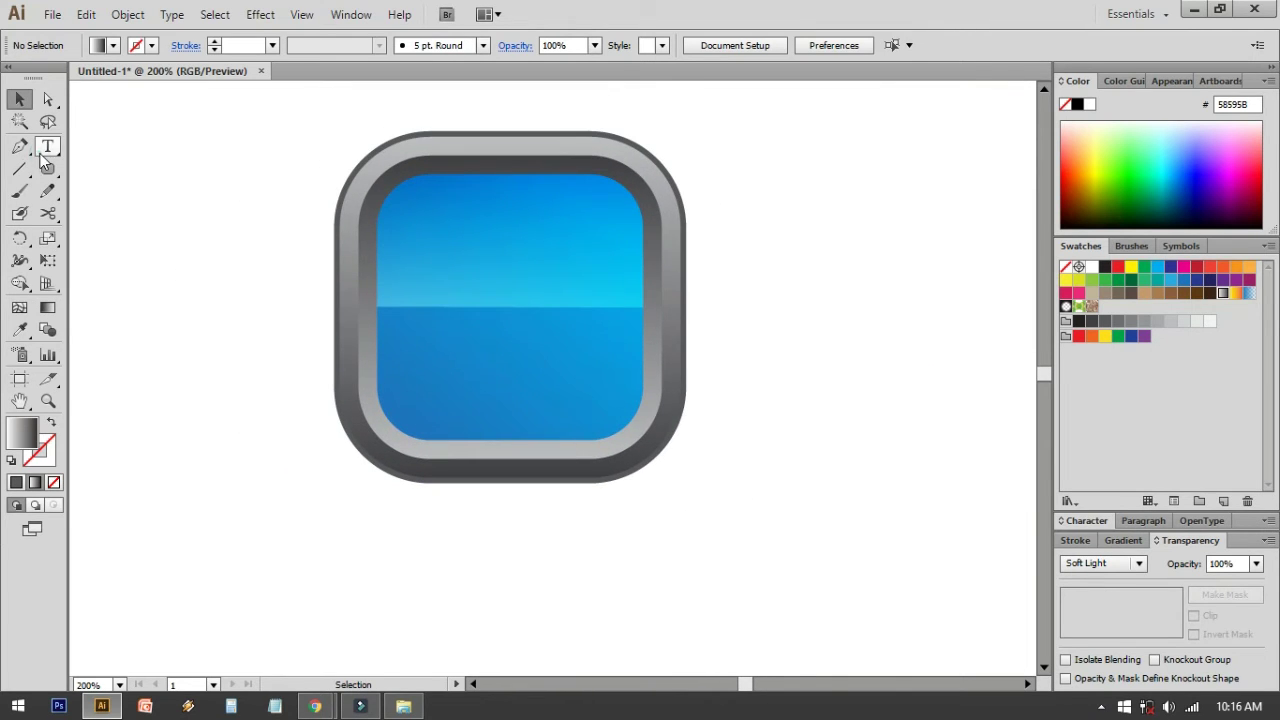
Add the black text ABC in Myriad Pro over the blue centre and enlarge it to 70 pt
{"action": "key", "text": "t"}
{"action": "type", "text": "ABC"}
{"action": "key", "text": "Escape"}
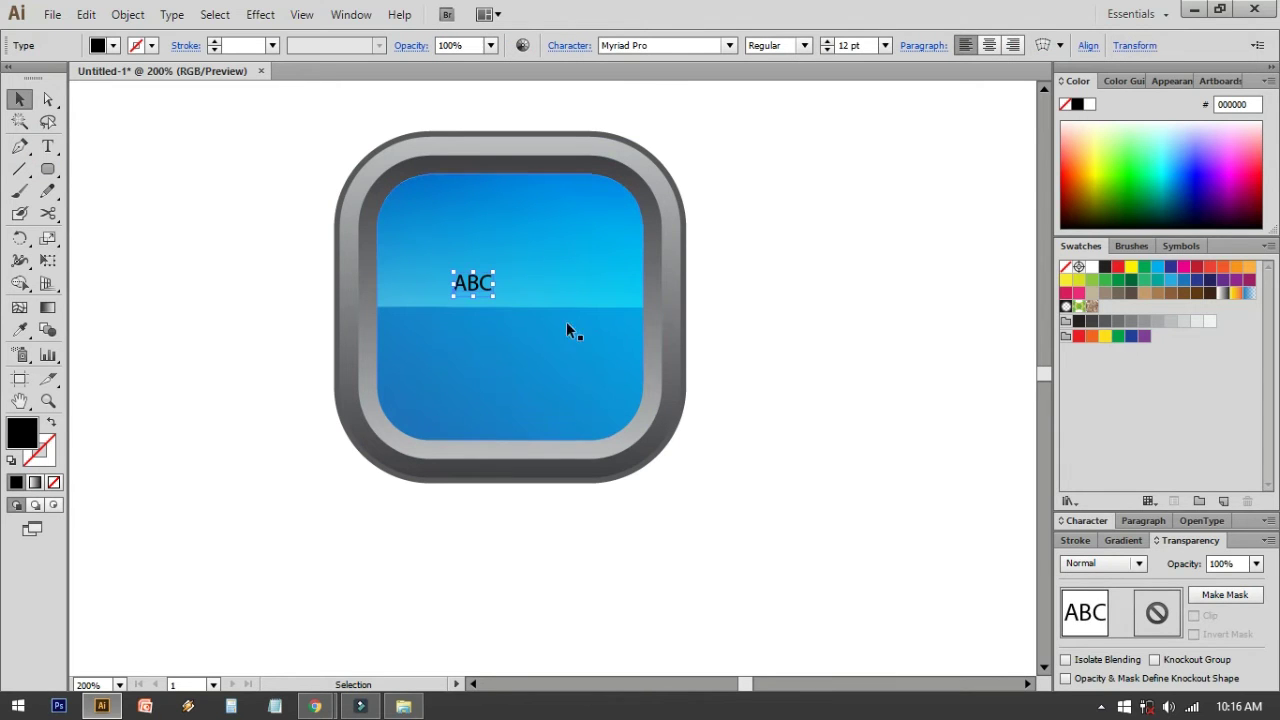
{"action": "left_click_drag", "start_coordinate": [492, 297], "coordinate": [860, 305]}
Place a copy of the ABC text to the right of the original and fill the copy with white
{"action": "left_click", "coordinate": [801, 268]}
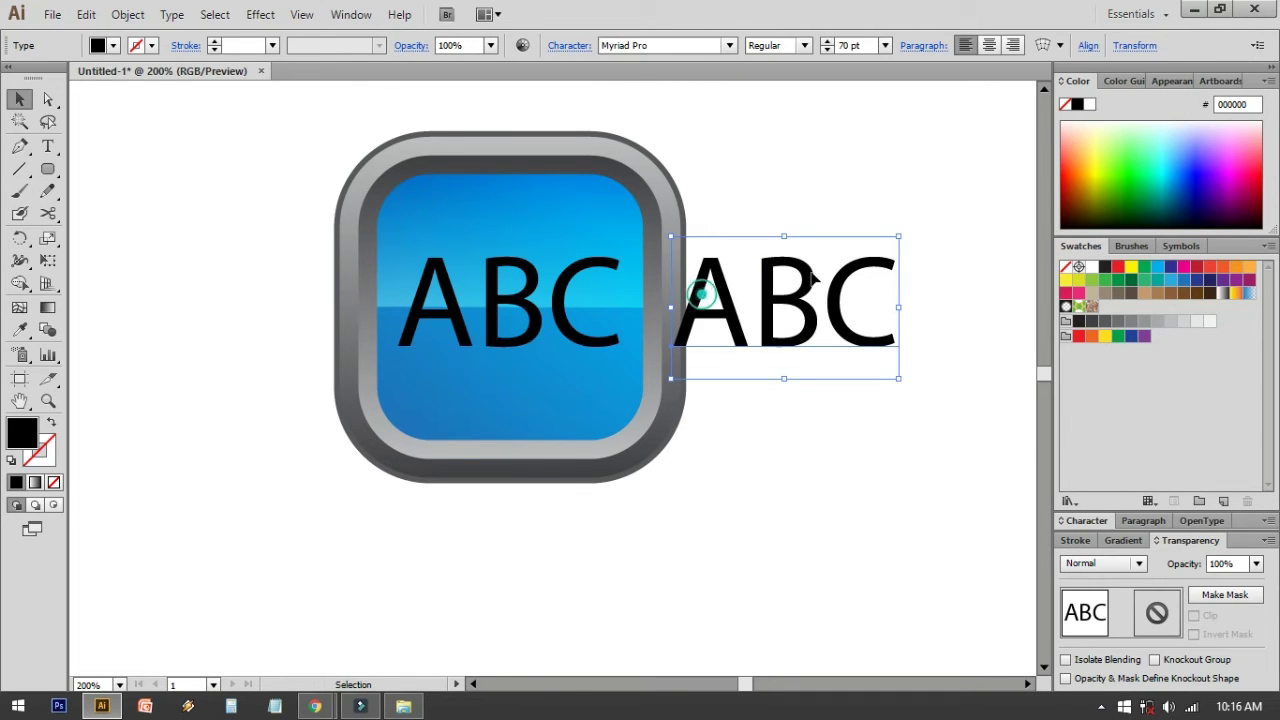
{"action": "left_click", "coordinate": [1093, 267]}
{"action": "right_click", "coordinate": [814, 296]}
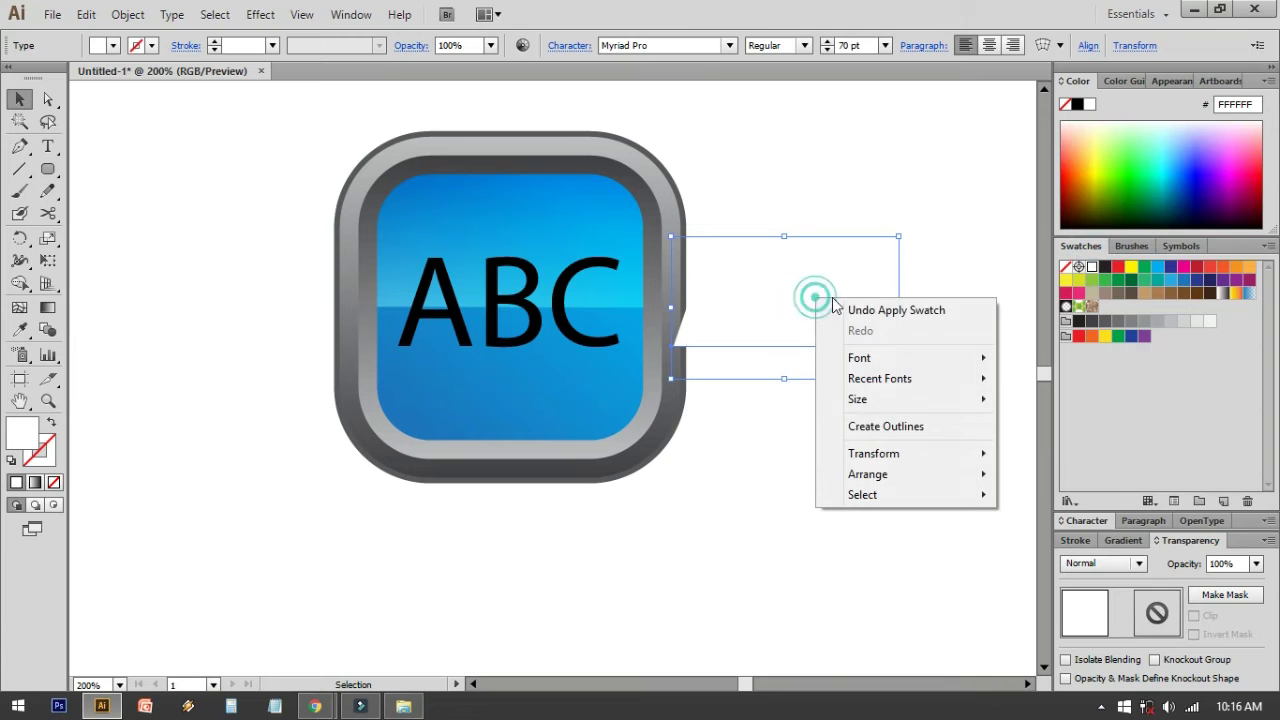
{"action": "mouse_move", "coordinate": [890, 478]}
{"action": "left_click", "coordinate": [909, 520]}
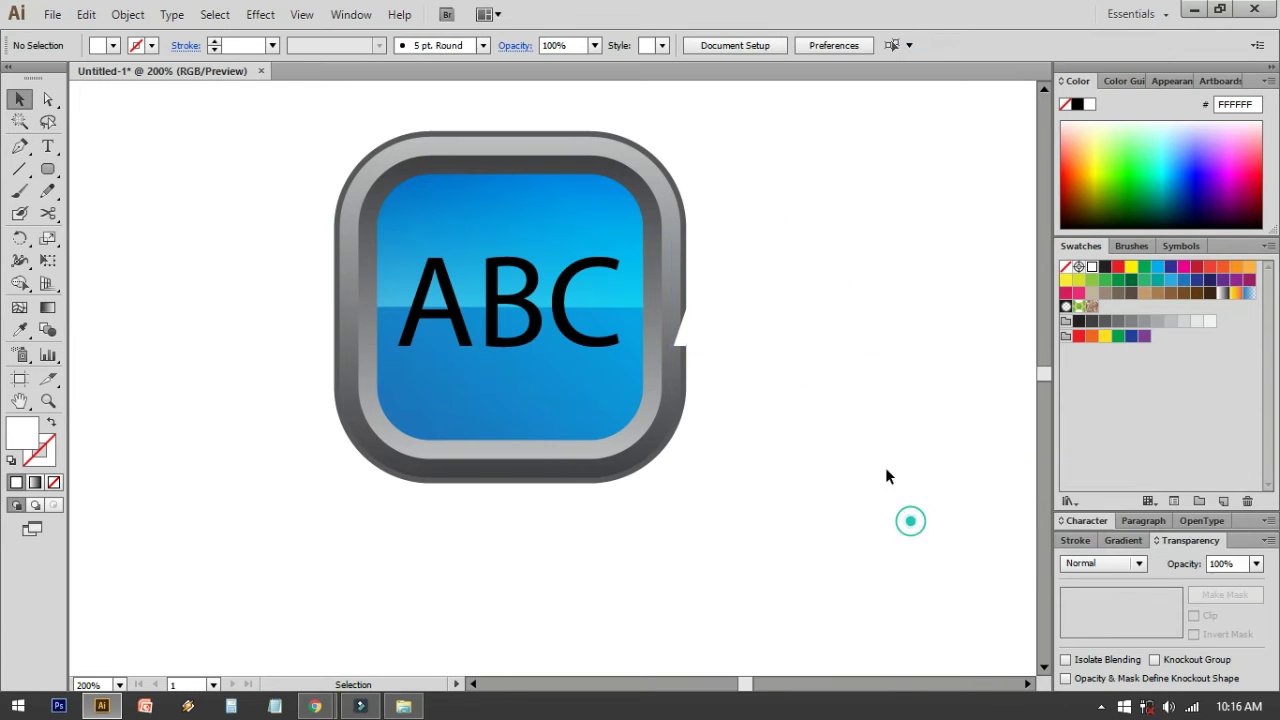
Place the white ABC over the black text and offset it slightly up and left, leaving the black as a shadow
{"action": "left_click_drag", "start_coordinate": [707, 329], "coordinate": [426, 296]}
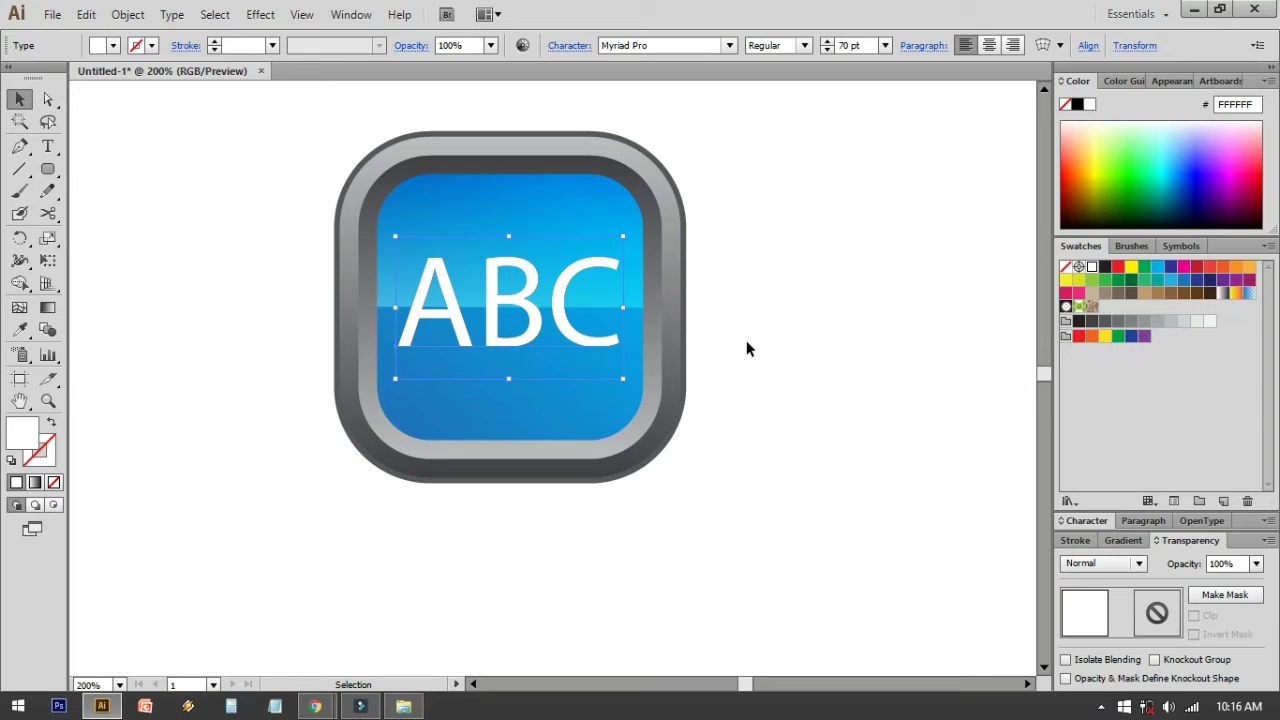
{"action": "key", "text": "Up"}
{"action": "key", "text": "Left"}
{"action": "key", "text": "Up"}
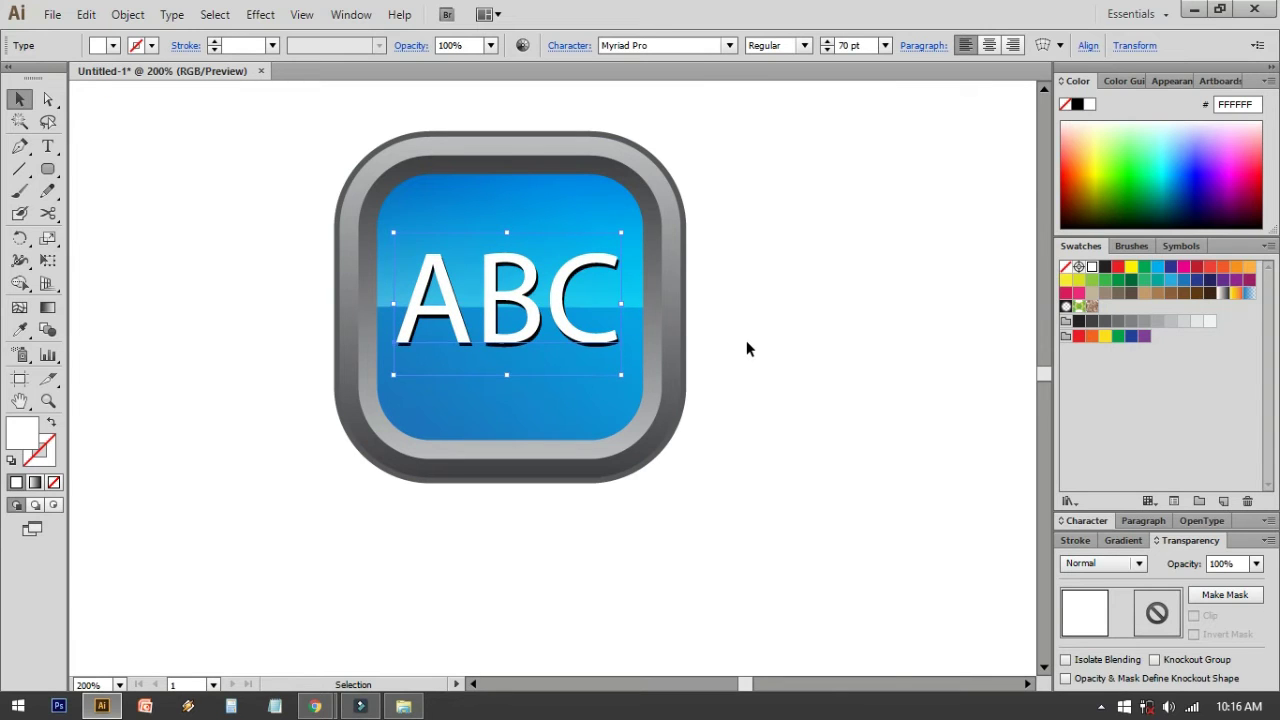
{"action": "left_click", "coordinate": [795, 283]}
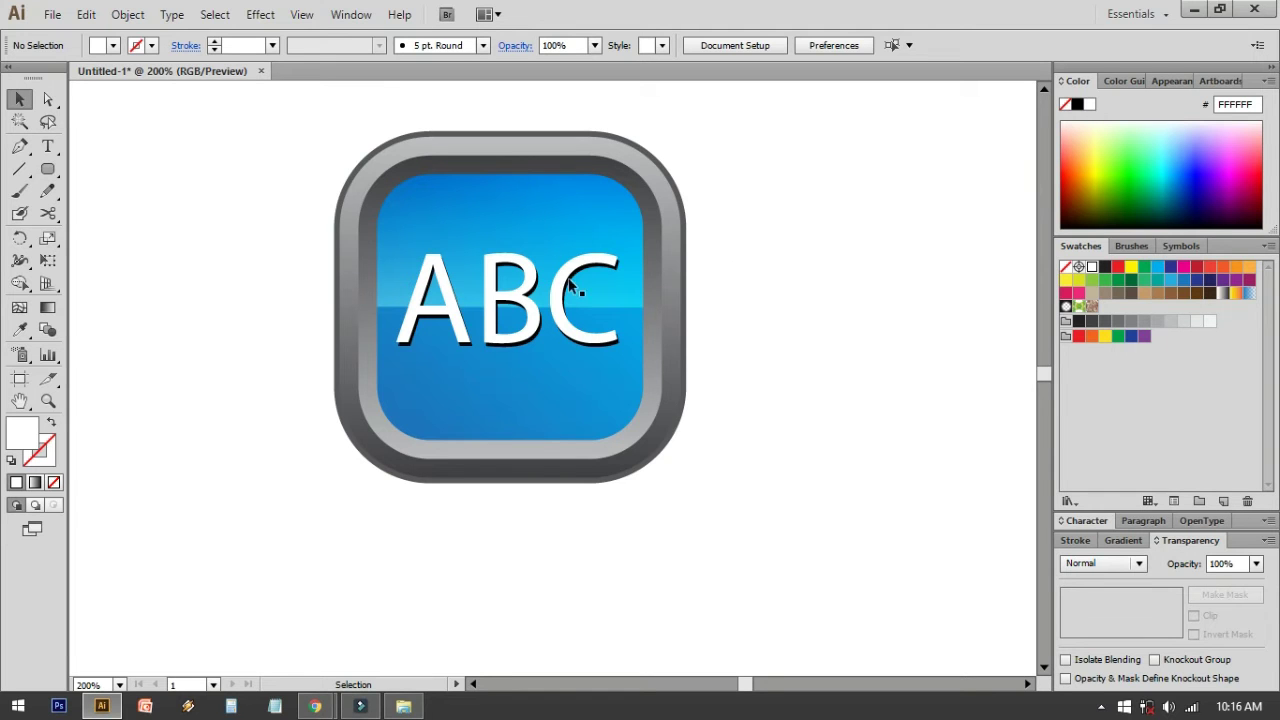
Replace the button centre's blue gradient with the solid red swatch ED1C24
{"action": "key", "text": "ctrl+plus"}
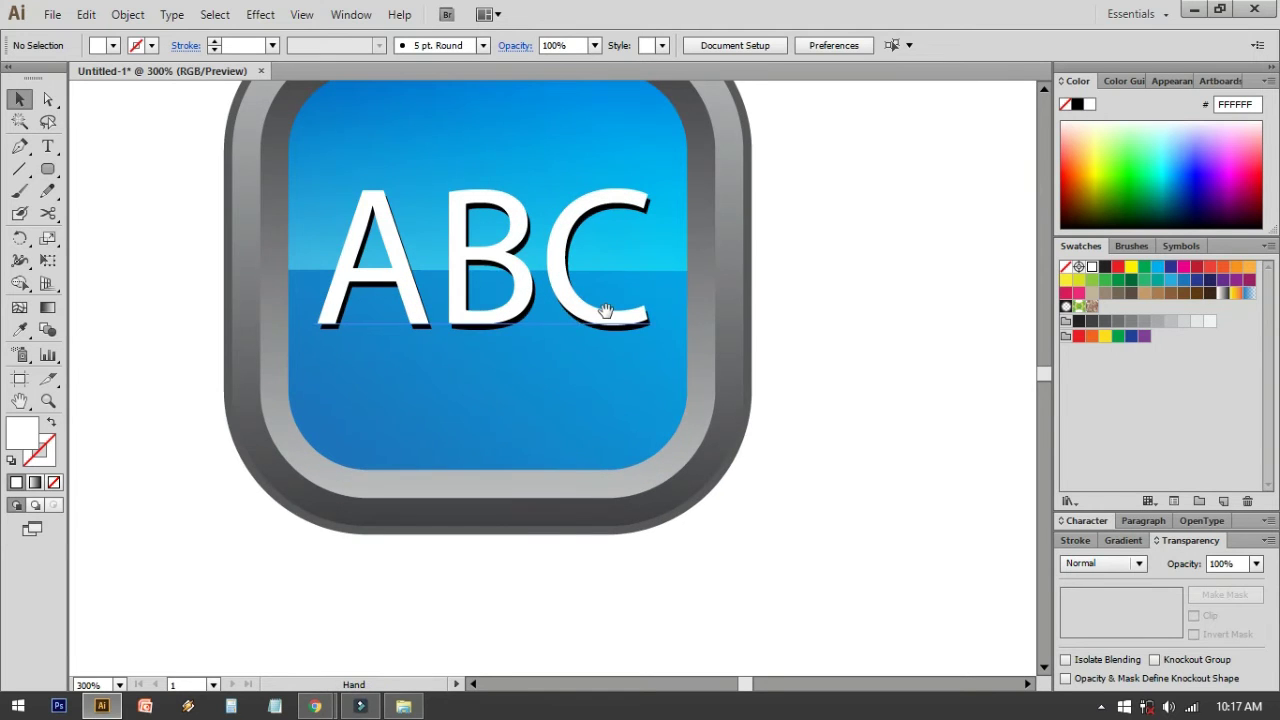
{"action": "scroll", "coordinate": [600, 250], "scroll_direction": "up", "scroll_amount": 1}
{"action": "scroll", "coordinate": [609, 197], "scroll_direction": "right", "scroll_amount": 1}
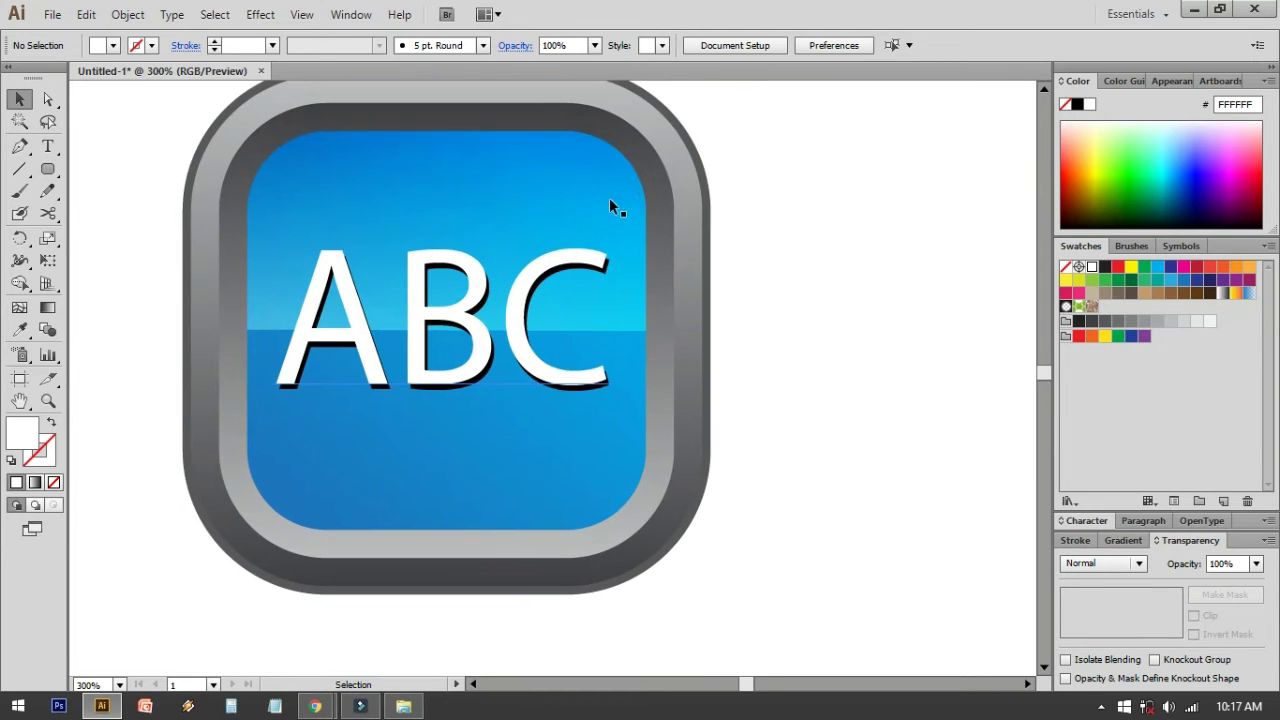
{"action": "left_click", "coordinate": [498, 449]}
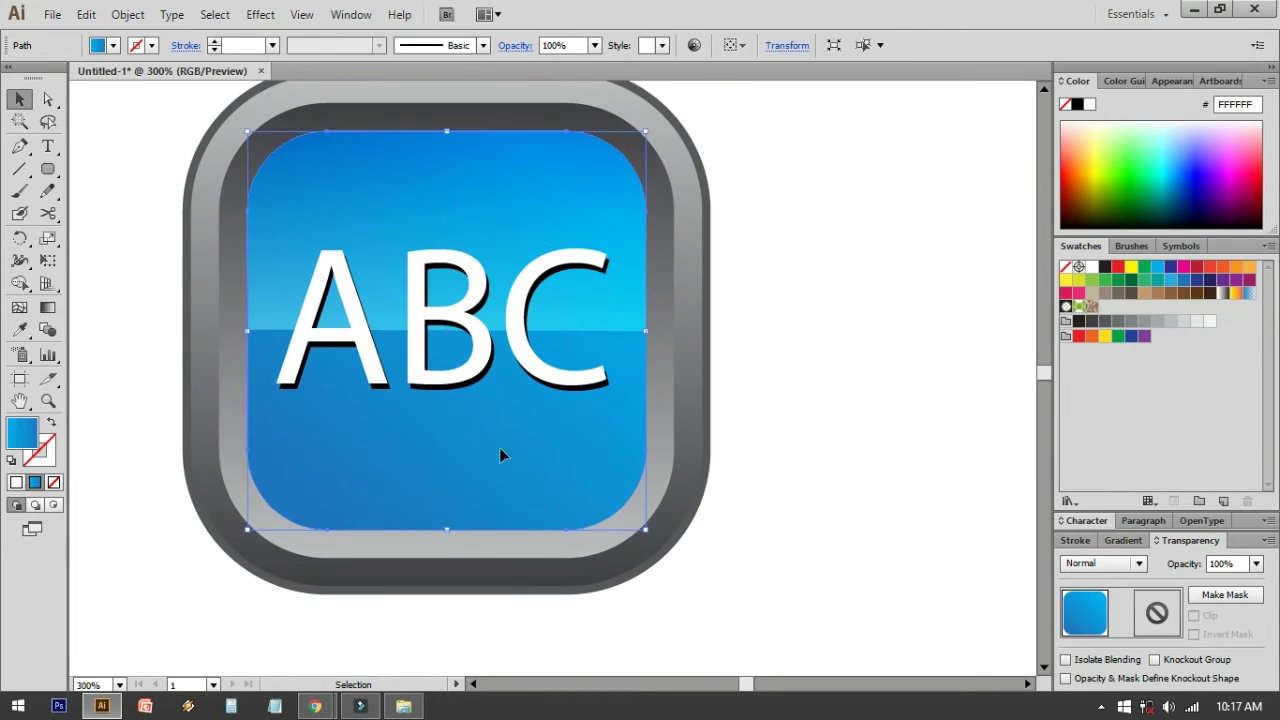
{"action": "left_click", "coordinate": [1120, 268]}
{"action": "left_click", "coordinate": [897, 271]}
{"action": "key", "text": "ctrl+minus"}
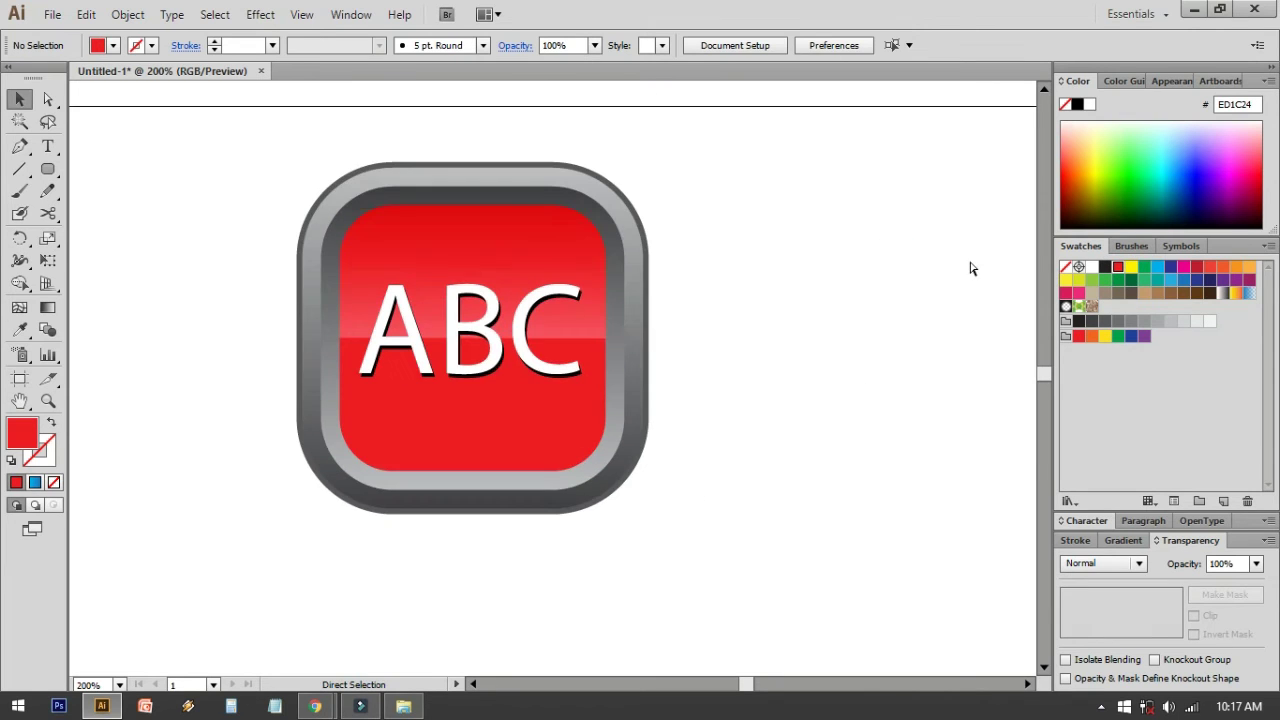
{"action": "left_click_drag", "start_coordinate": [838, 250], "coordinate": [737, 209]}
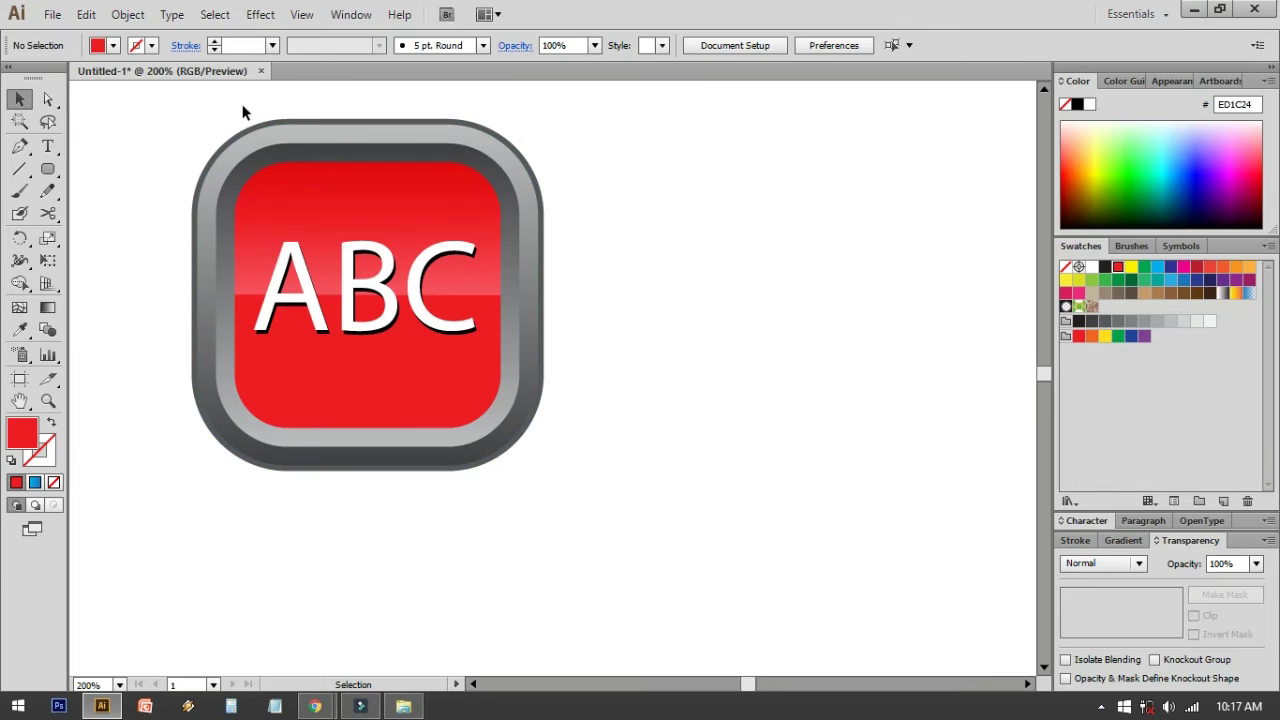
{"action": "scroll", "coordinate": [300, 105], "scroll_direction": "left", "scroll_amount": 2}
{"action": "left_click", "coordinate": [128, 15]}
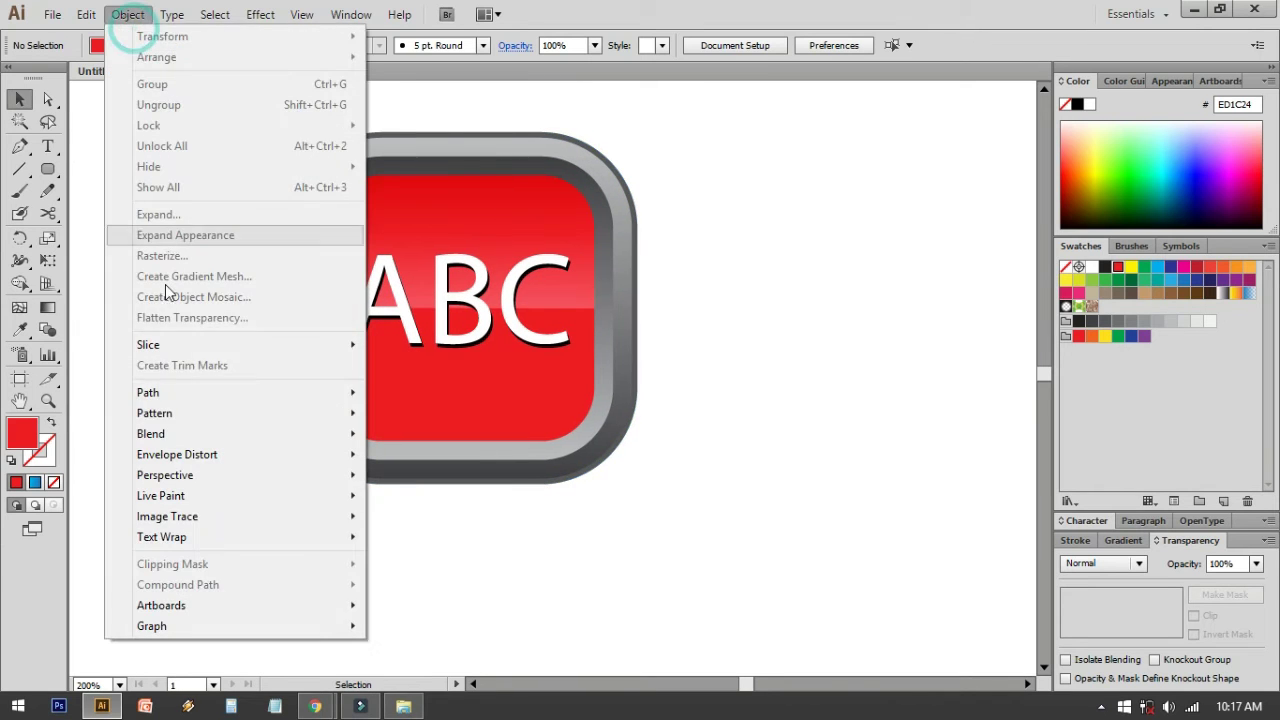
{"action": "mouse_move", "coordinate": [171, 398]}
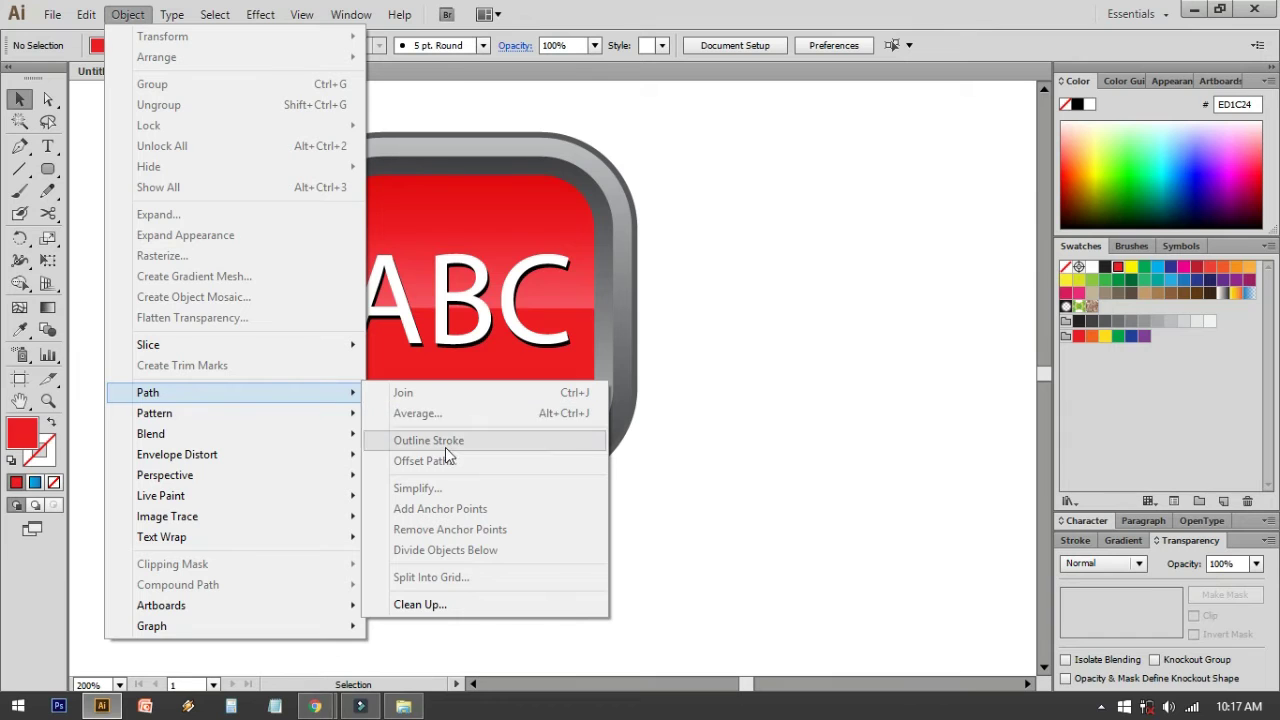
{"action": "left_click", "coordinate": [871, 305]}
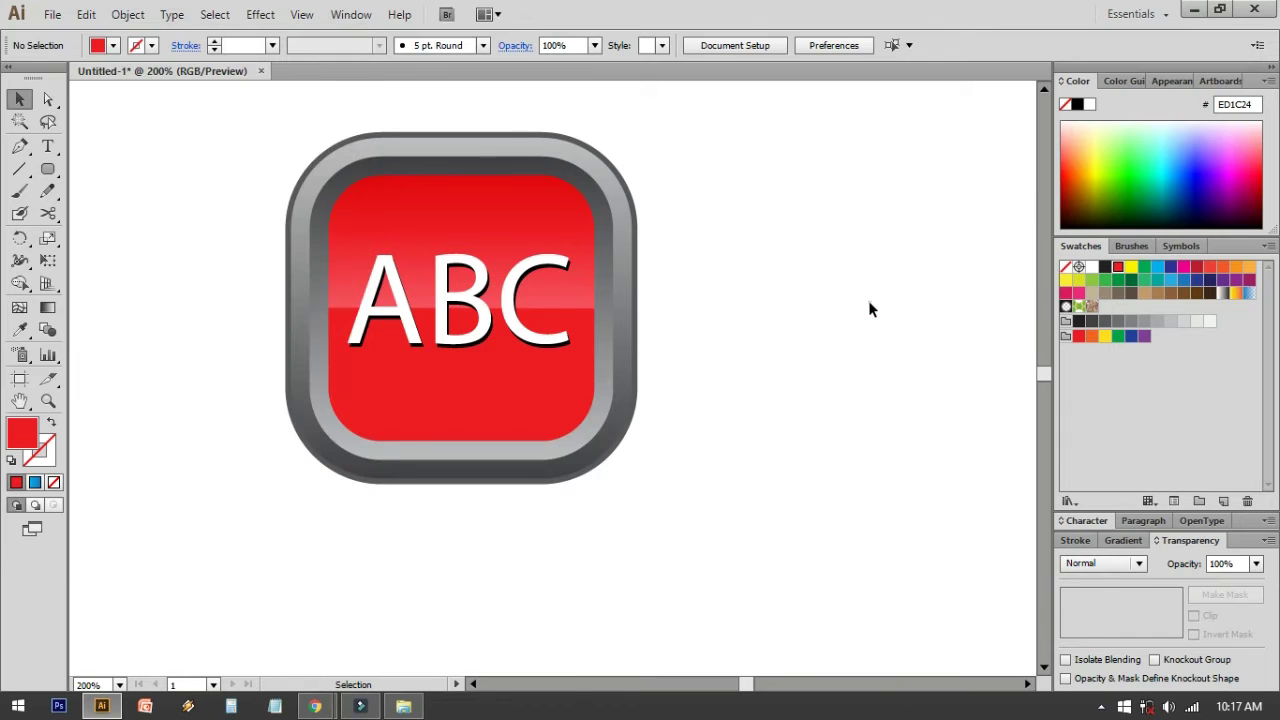
{"action": "left_click", "coordinate": [318, 180]}
{"action": "left_click", "coordinate": [167, 184]}
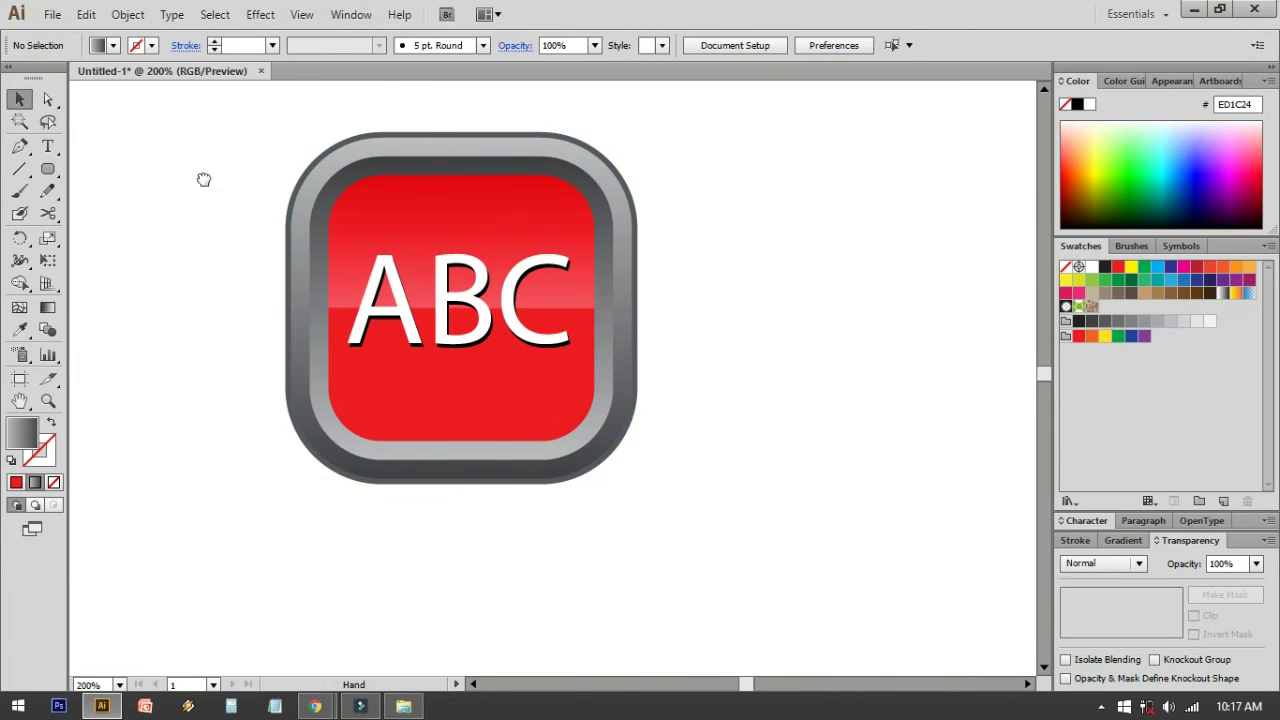
{"action": "left_click_drag", "start_coordinate": [203, 180], "coordinate": [143, 174]}
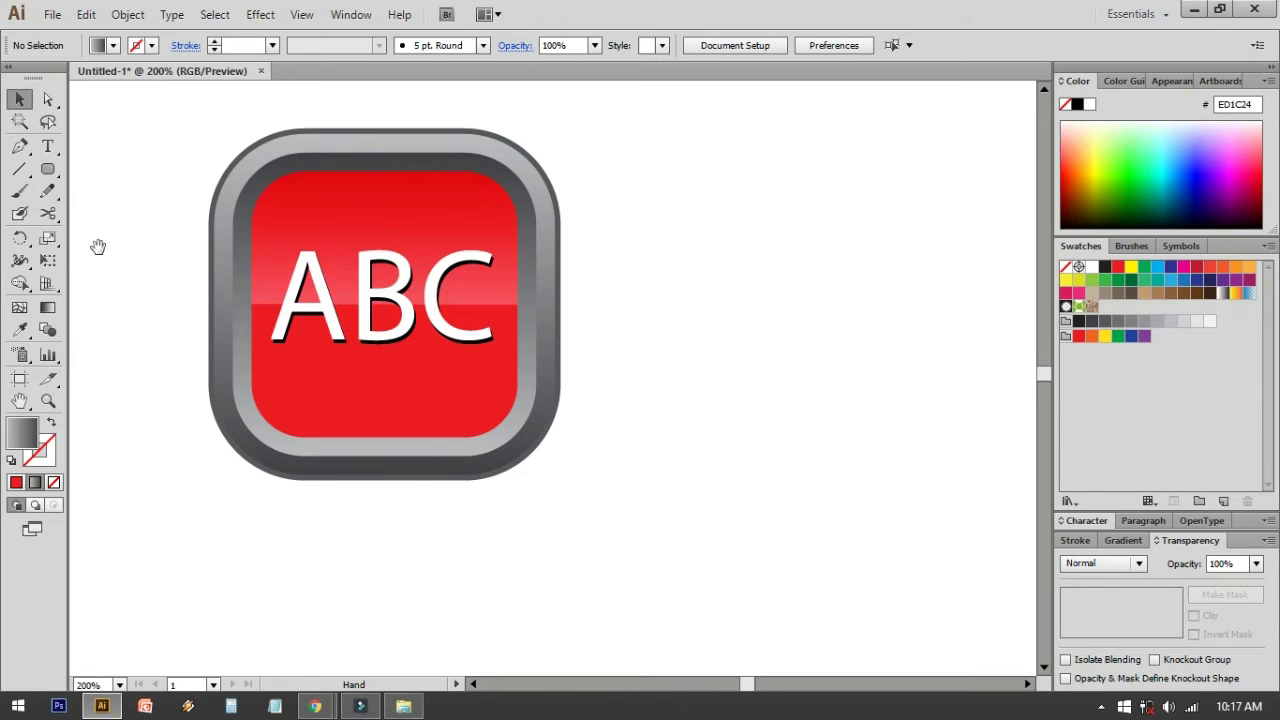
Add the text ABC in black 12 pt Myriad Pro on the empty canvas to the right of the button
{"action": "left_click_drag", "start_coordinate": [376, 322], "coordinate": [314, 302]}
{"action": "left_click", "coordinate": [254, 267]}
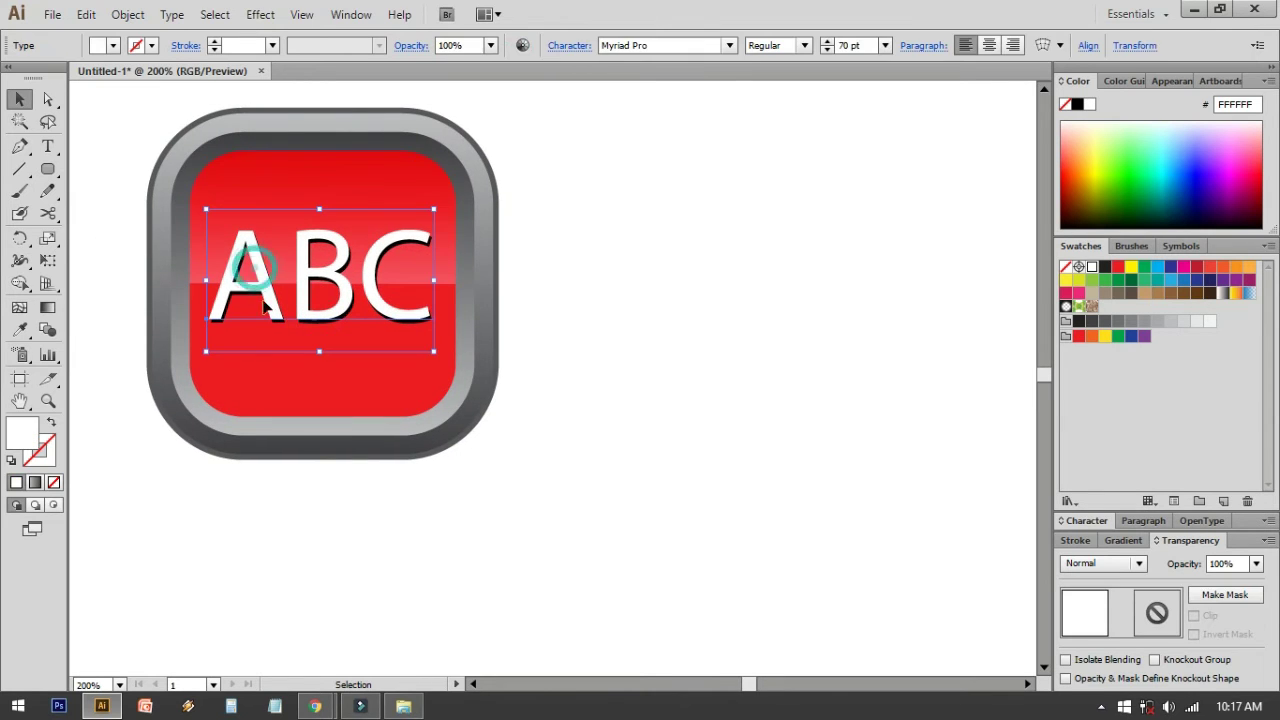
{"action": "left_click", "coordinate": [47, 146]}
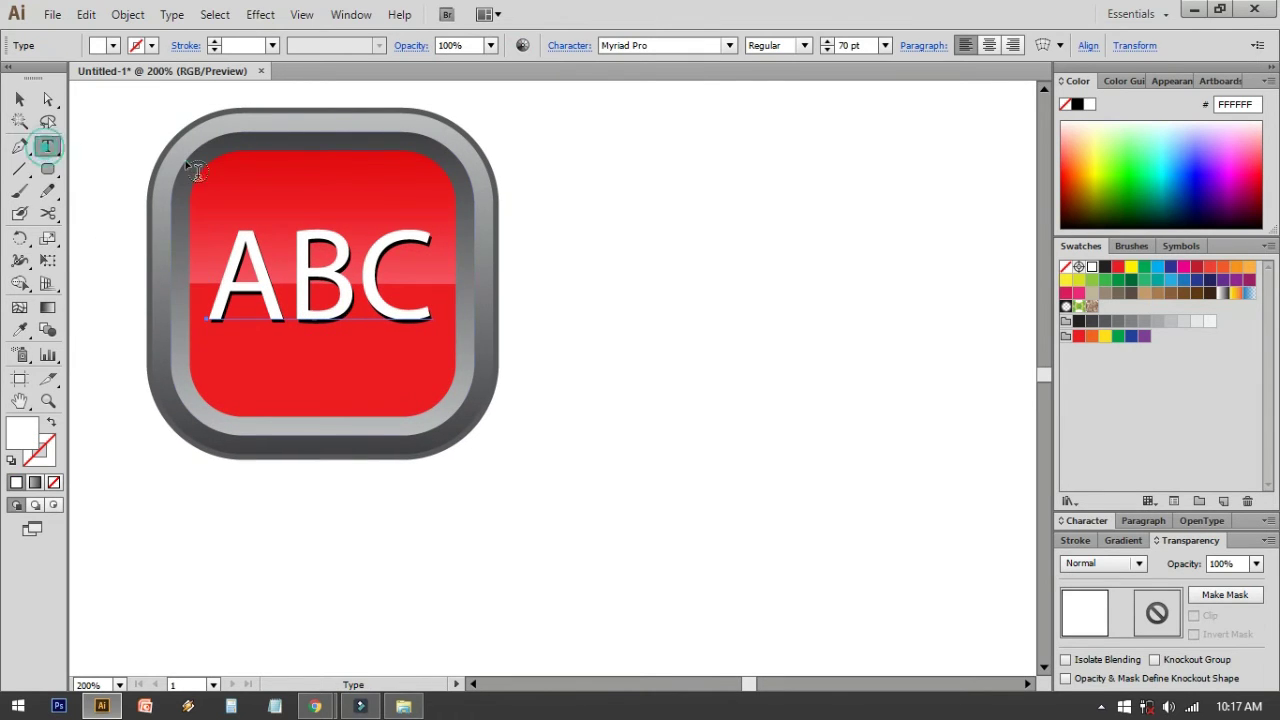
{"action": "left_click", "coordinate": [664, 293]}
{"action": "type", "text": "ABC"}
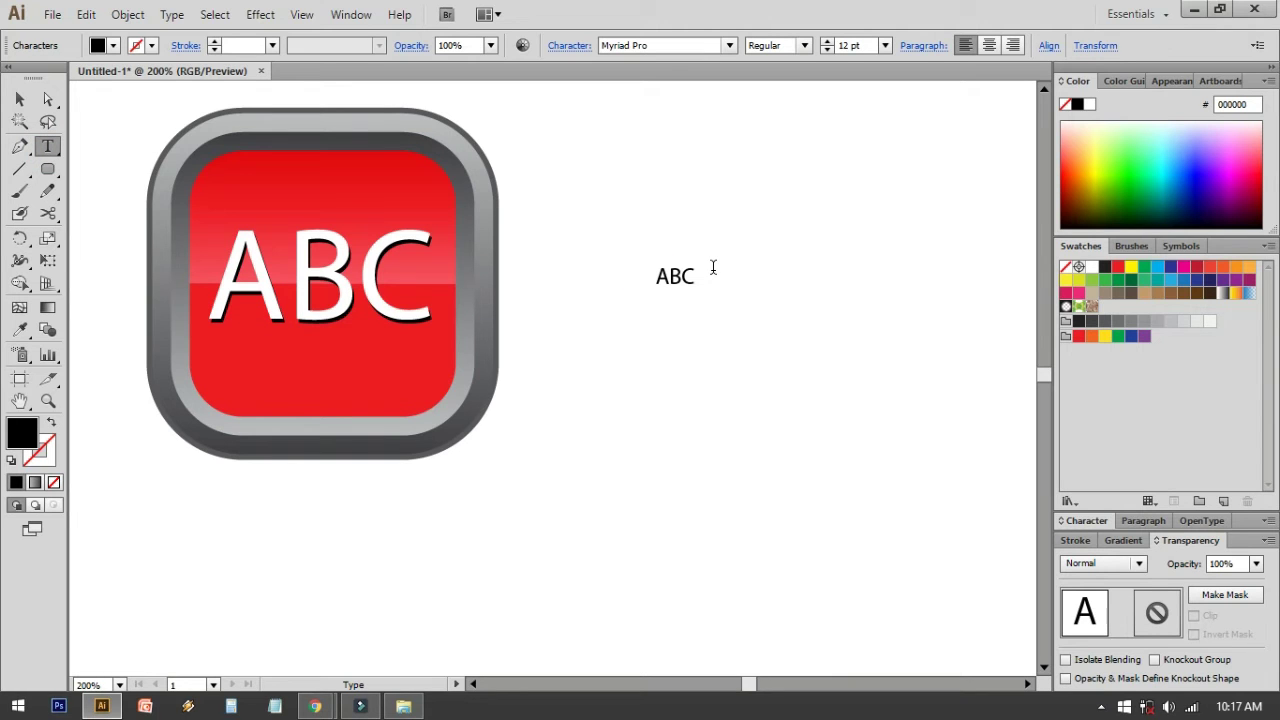
{"action": "key", "text": "Escape"}
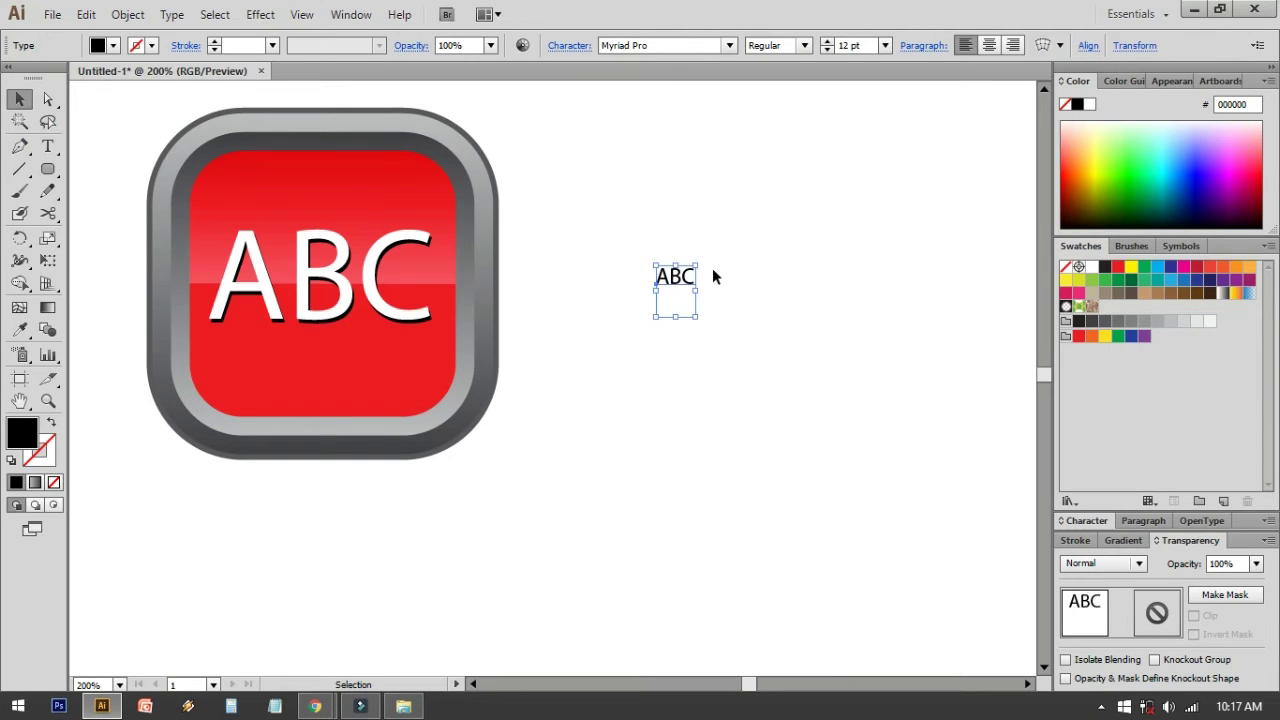
Scale the new ABC text up to about 48 pt
{"action": "left_click_drag", "start_coordinate": [697, 317], "coordinate": [857, 371]}
{"action": "left_click", "coordinate": [677, 346]}
{"action": "left_click", "coordinate": [673, 310]}
{"action": "key", "text": "Down"}
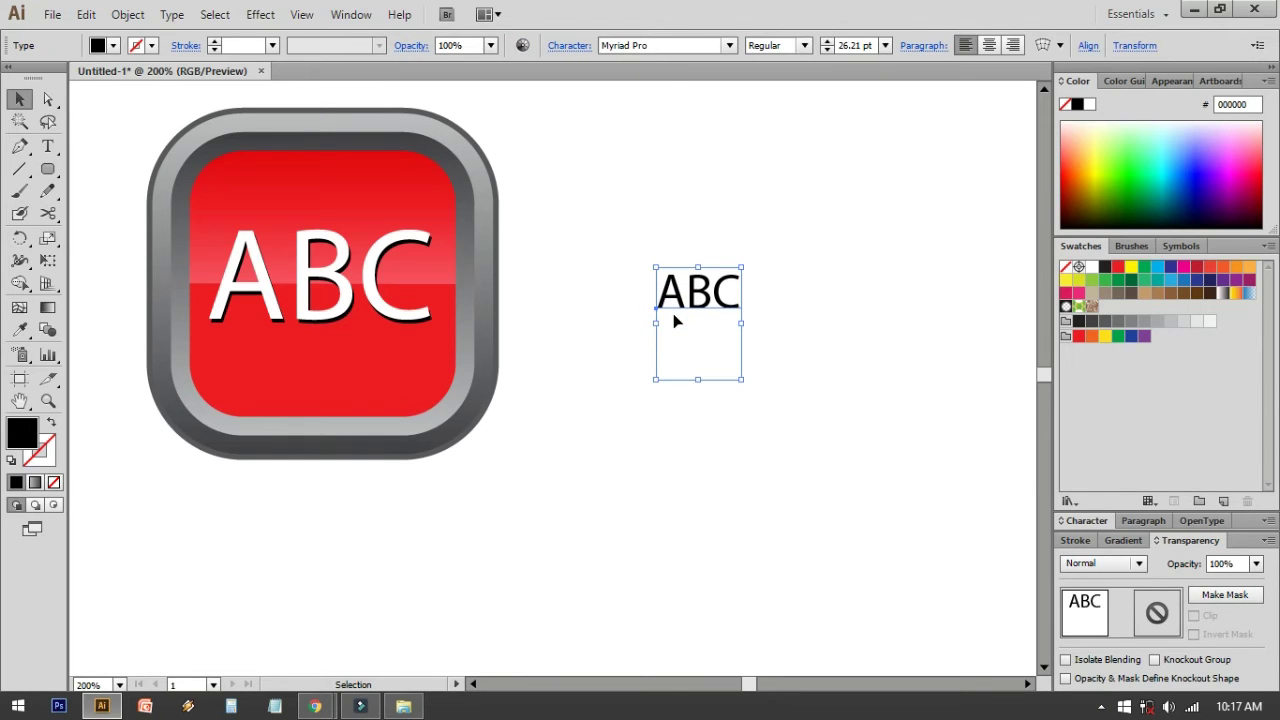
{"action": "left_click_drag", "start_coordinate": [741, 267], "coordinate": [903, 209]}
{"action": "left_click", "coordinate": [903, 209]}
{"action": "left_click", "coordinate": [748, 232]}
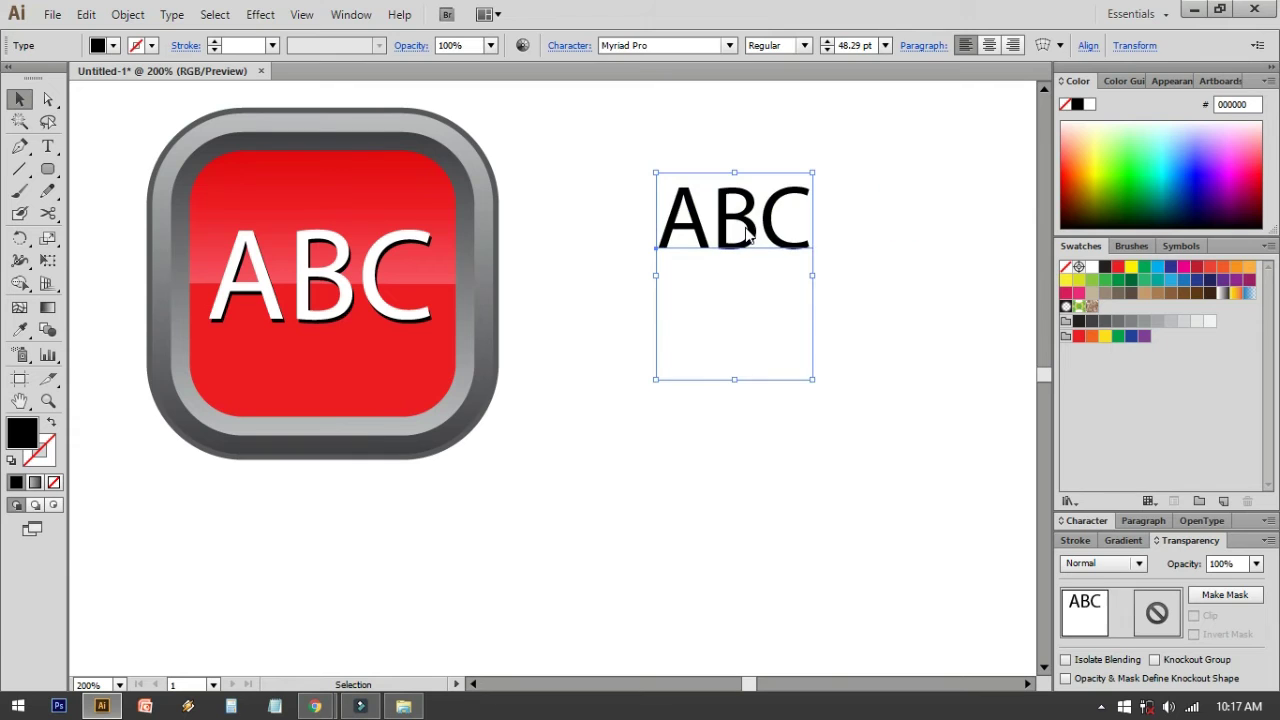
Change the new ABC text's font to Arial Rounded MT Bold
{"action": "right_click", "coordinate": [748, 232]}
{"action": "mouse_move", "coordinate": [833, 292]}
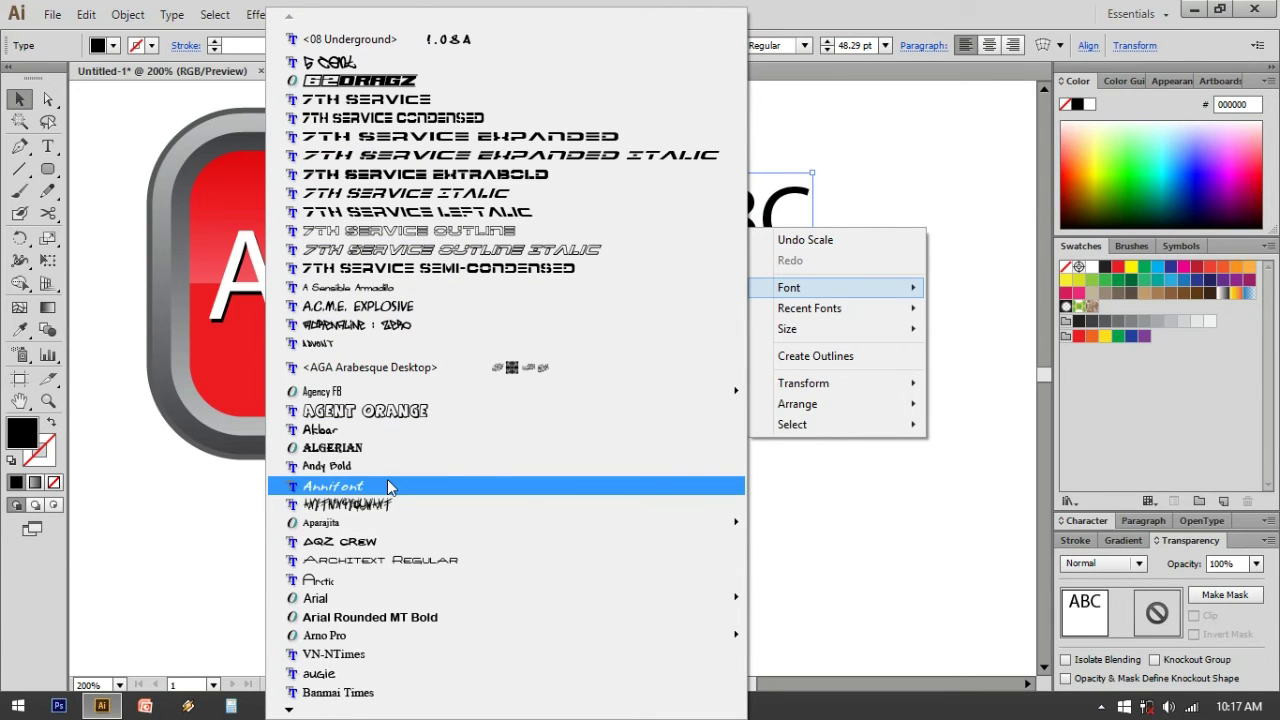
{"action": "left_click", "coordinate": [505, 617]}
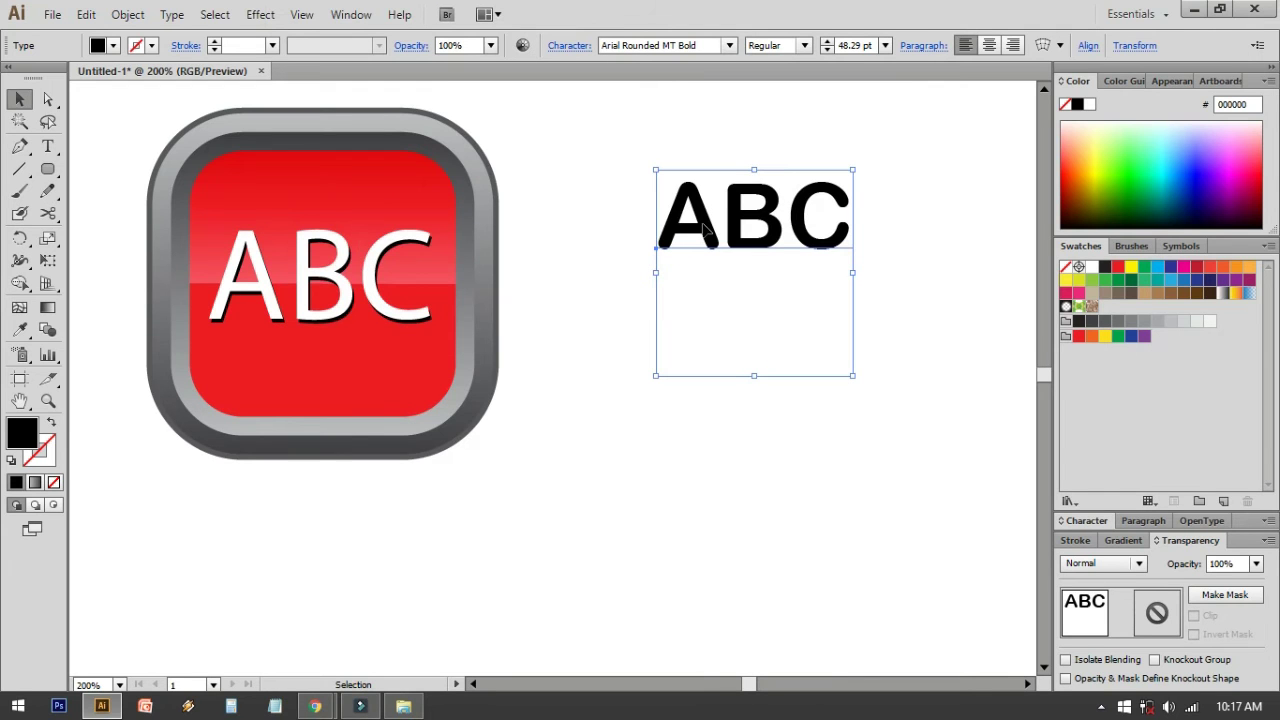
Try to fill the live Arial Rounded ABC text with the grey linear gradient
{"action": "left_click", "coordinate": [968, 402]}
{"action": "left_click", "coordinate": [777, 251]}
{"action": "left_click_drag", "start_coordinate": [780, 251], "coordinate": [602, 240]}
{"action": "key", "text": "ctrl+equal"}
{"action": "key", "text": "ctrl+equal"}
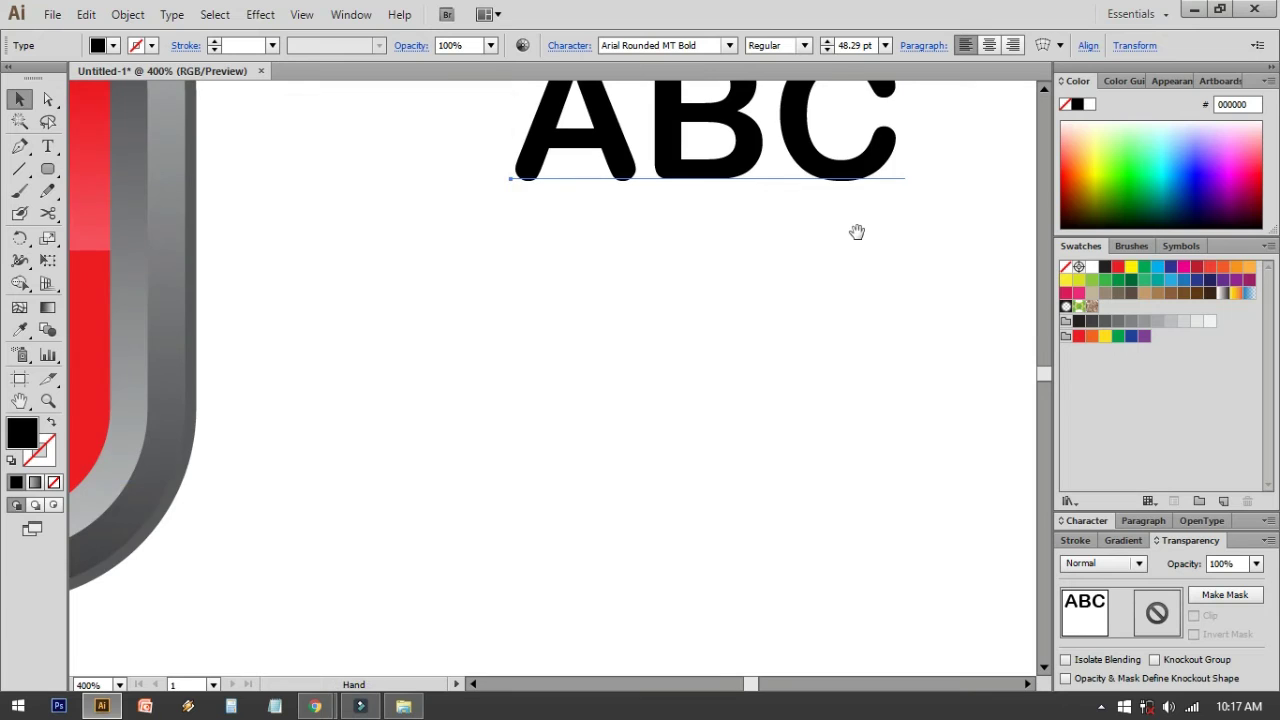
{"action": "left_click_drag", "start_coordinate": [886, 214], "coordinate": [706, 329]}
{"action": "left_click", "coordinate": [620, 208]}
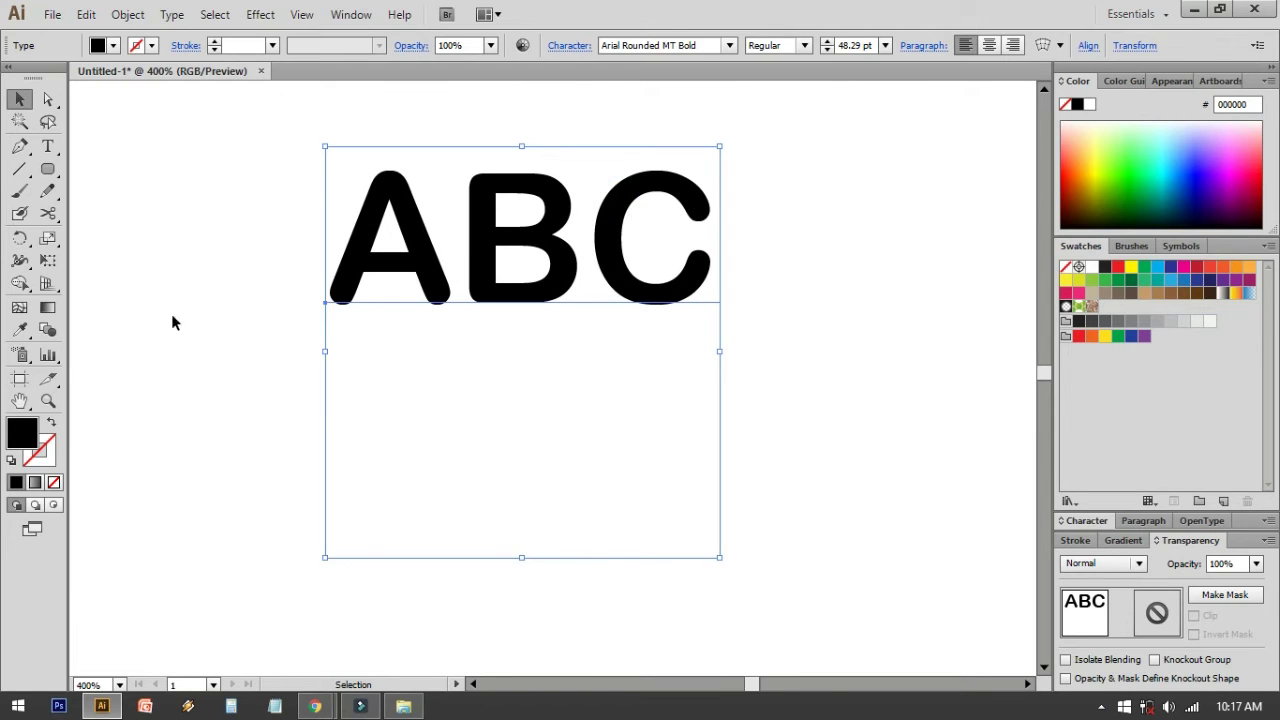
{"action": "left_click", "coordinate": [1124, 541]}
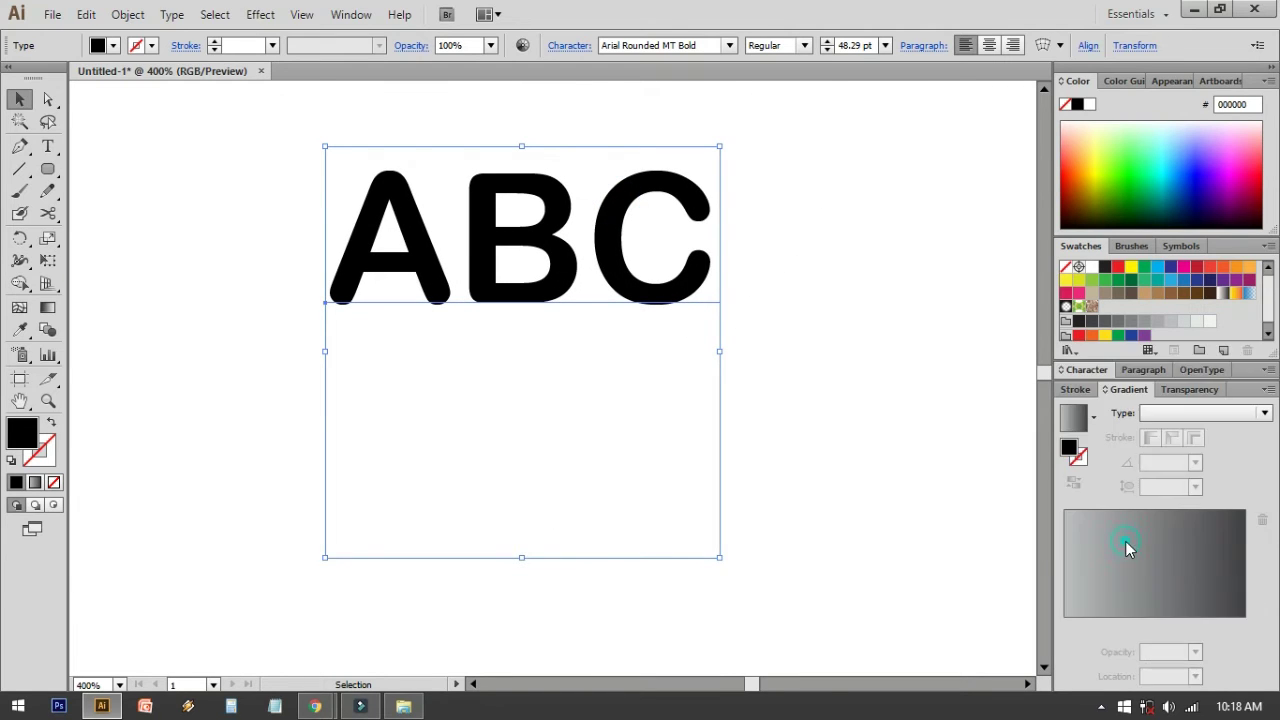
{"action": "left_click", "coordinate": [1070, 418]}
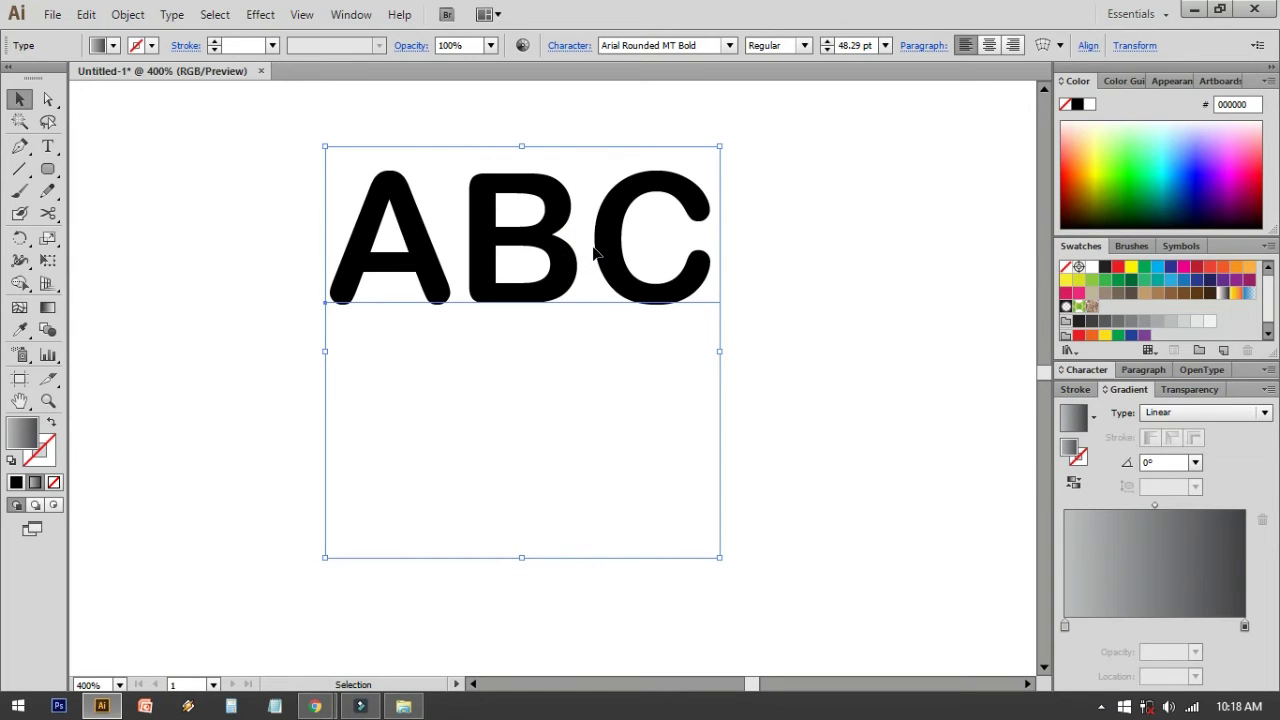
Convert the Arial Rounded ABC text to outlines
{"action": "left_click", "coordinate": [796, 228]}
{"action": "right_click", "coordinate": [606, 229]}
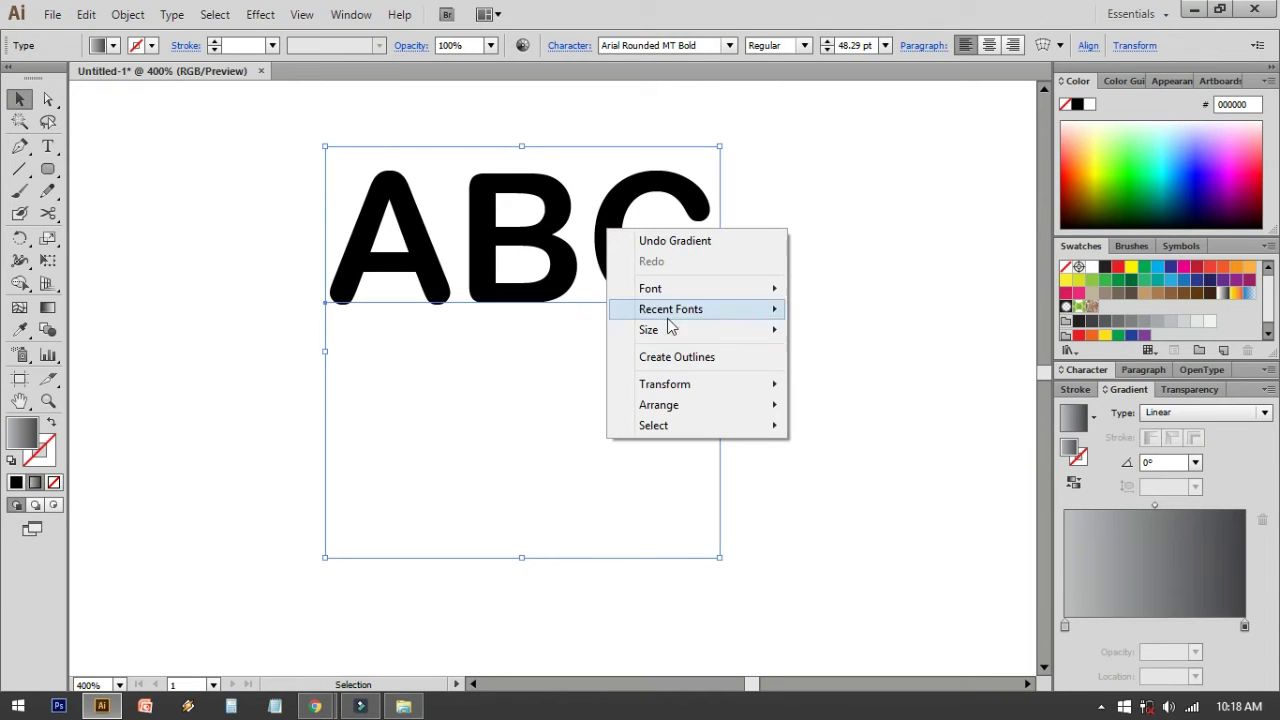
{"action": "left_click", "coordinate": [677, 358]}
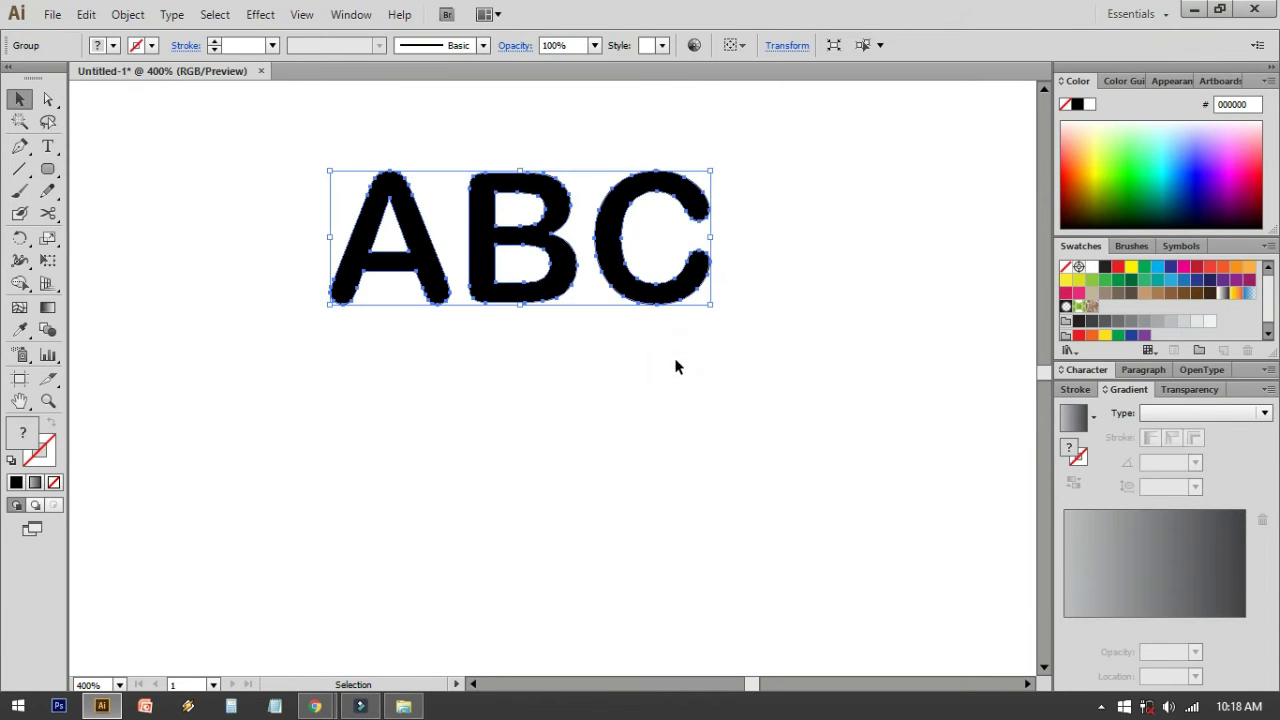
{"action": "left_click", "coordinate": [745, 368]}
{"action": "left_click", "coordinate": [600, 245]}
{"action": "key", "text": "a"}
{"action": "key", "text": "ctrl+="}
{"action": "left_click_drag", "start_coordinate": [640, 392], "coordinate": [731, 535]}
{"action": "key", "text": "v"}
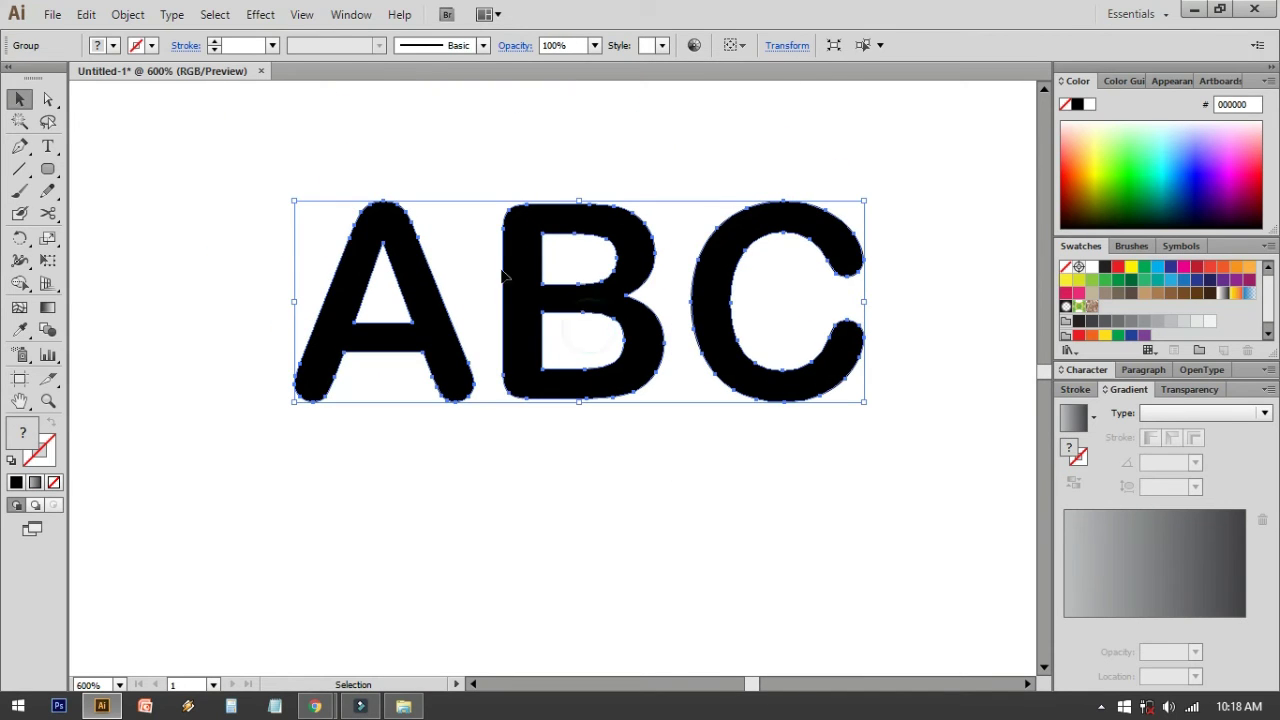
Fill the outlined ABC with the grey linear gradient and redraw it diagonally across the B, light at upper right to dark at lower left
{"action": "left_click", "coordinate": [718, 476]}
{"action": "left_click_drag", "start_coordinate": [718, 476], "coordinate": [598, 388]}
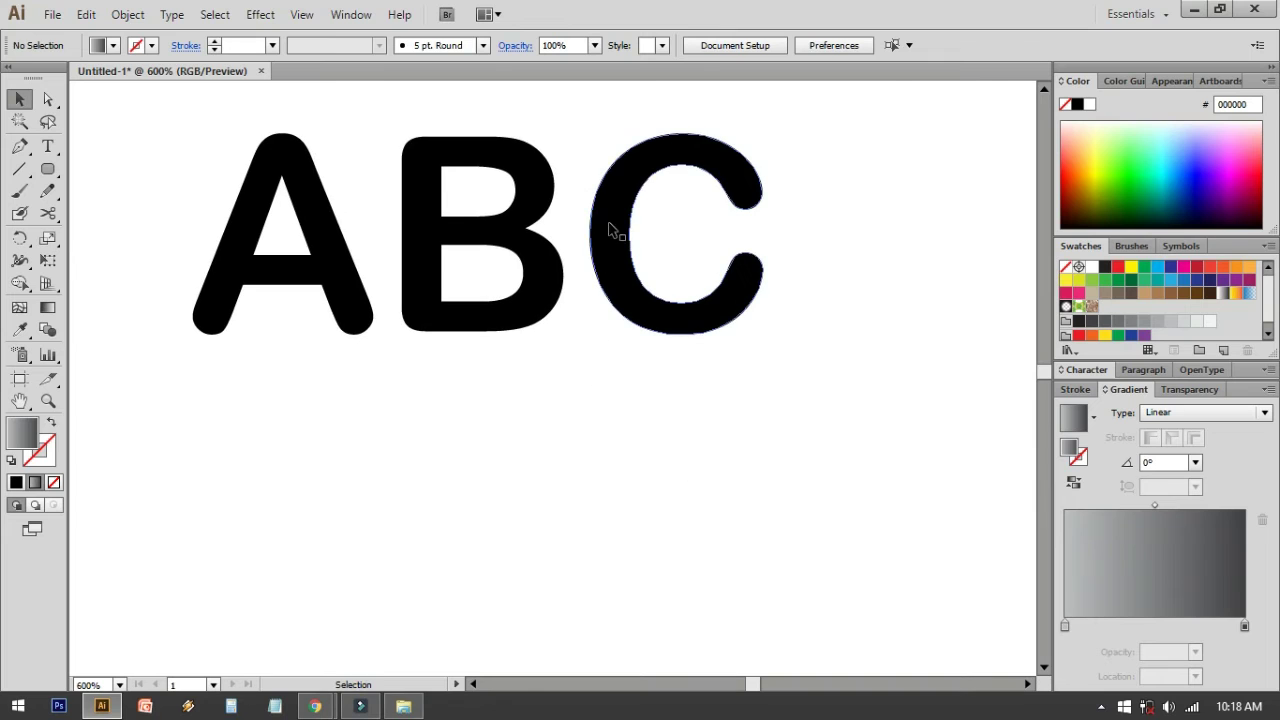
{"action": "left_click", "coordinate": [606, 214]}
{"action": "left_click", "coordinate": [1130, 545]}
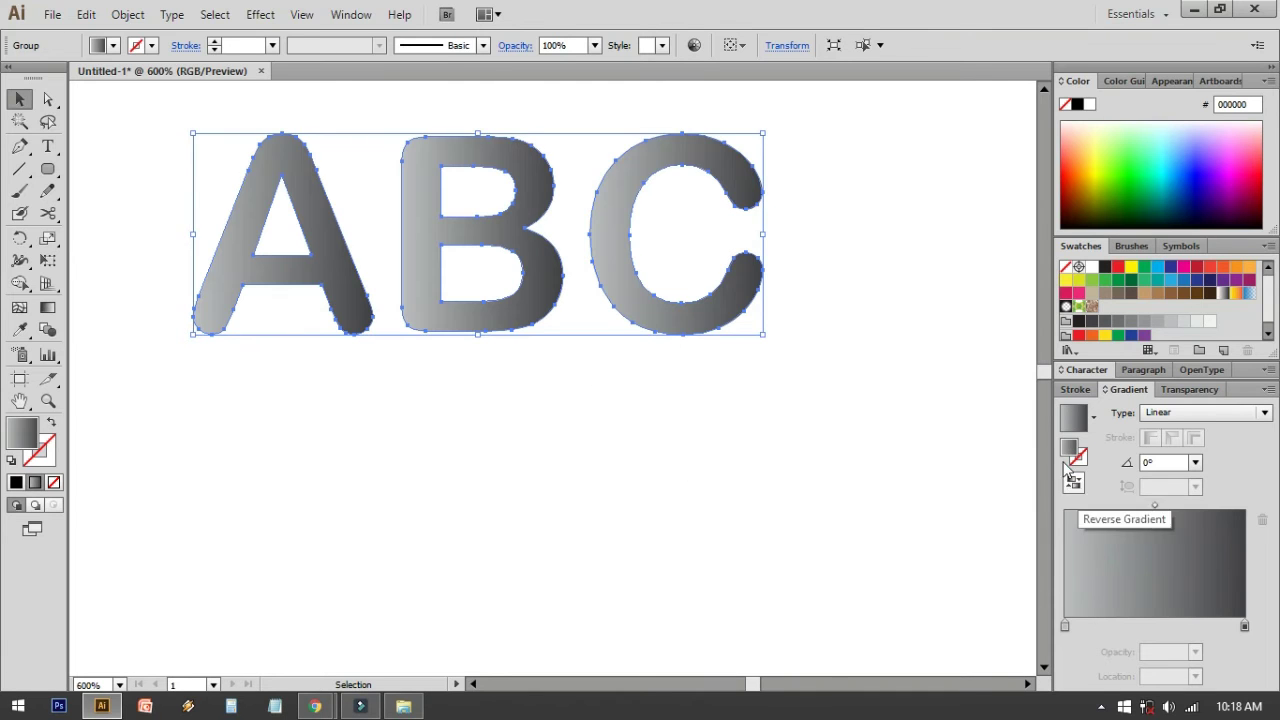
{"action": "key", "text": "g"}
{"action": "left_click_drag", "start_coordinate": [560, 151], "coordinate": [426, 333]}
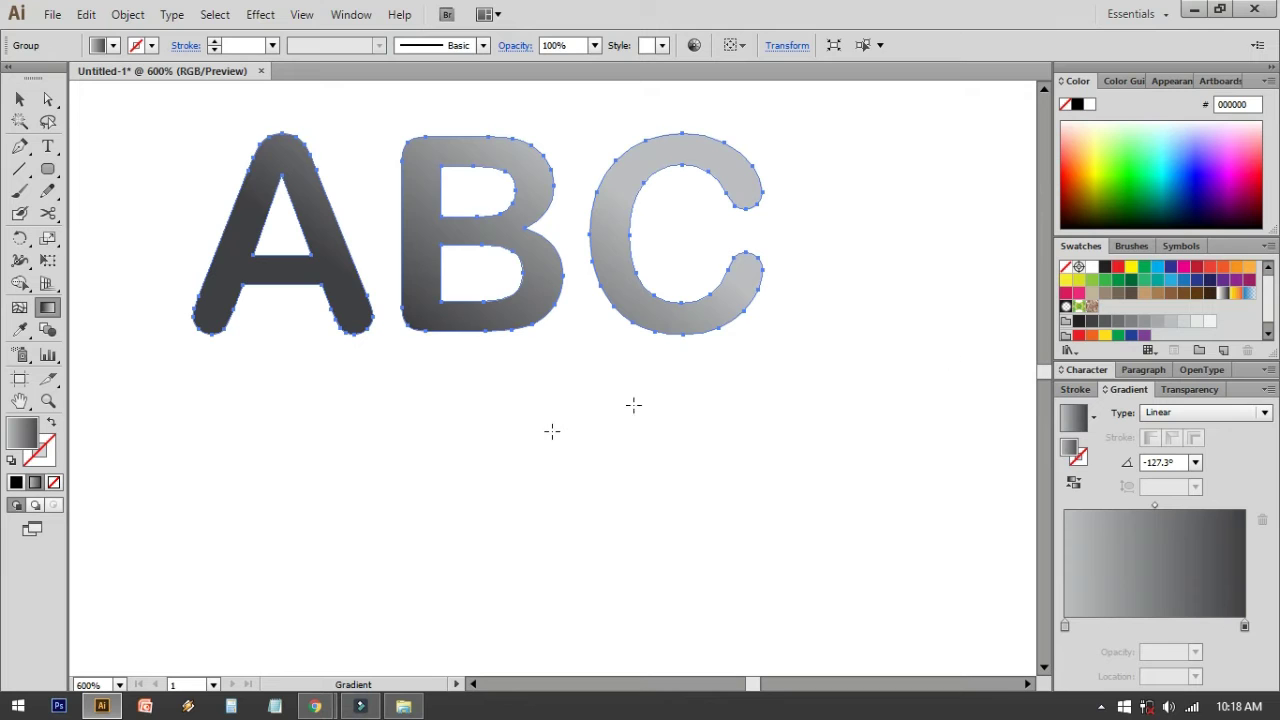
Fill the outlined ABC letters with solid red ED1C24 and deselect them
{"action": "left_click", "coordinate": [1105, 267]}
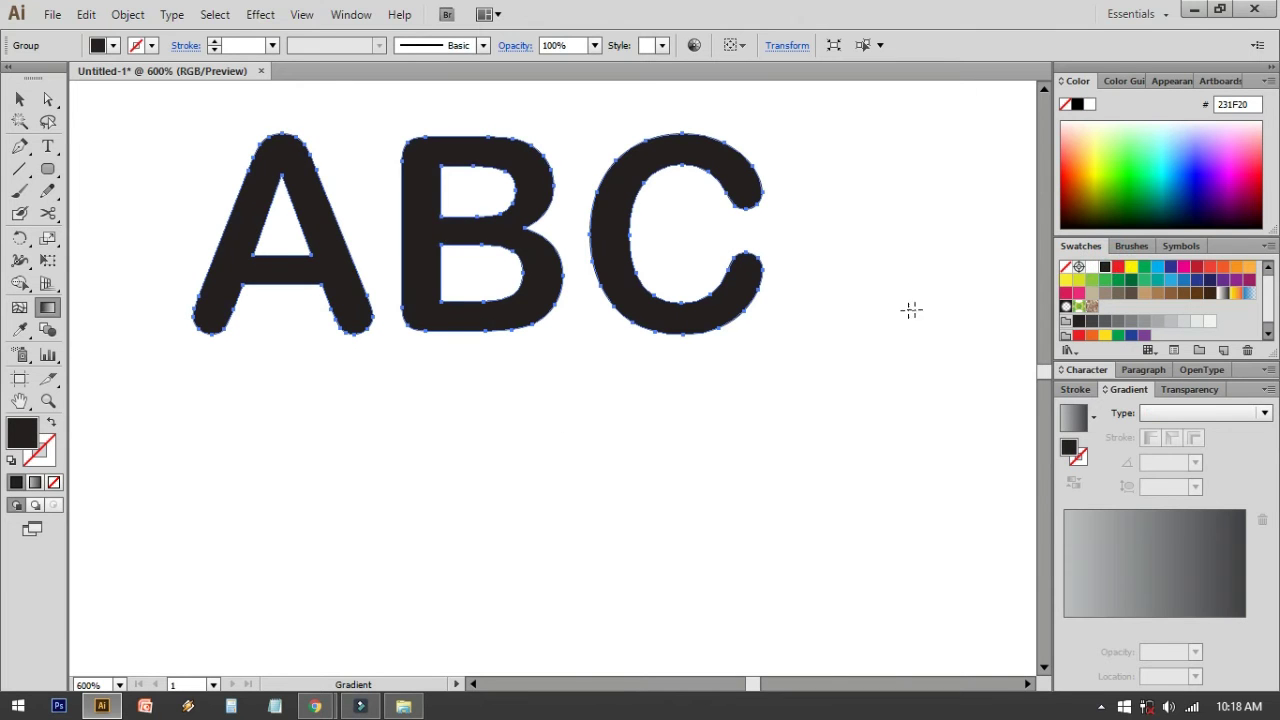
{"action": "left_click", "coordinate": [1118, 267]}
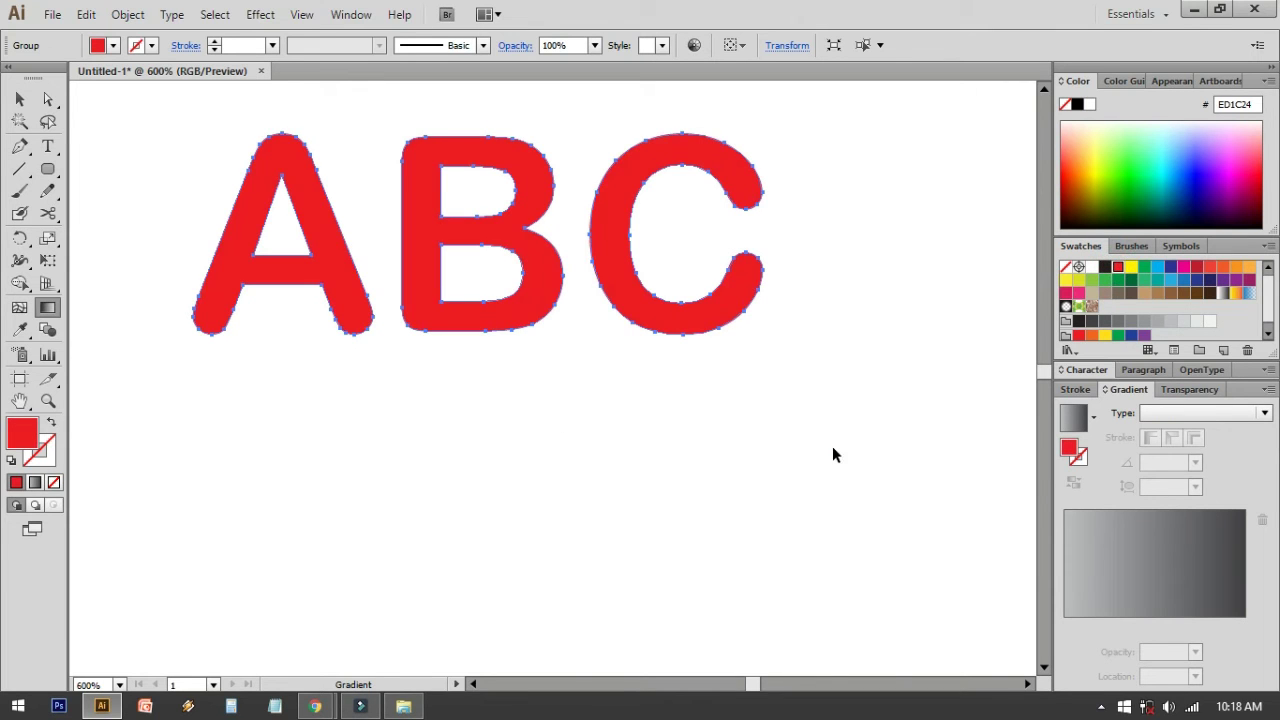
{"action": "key", "text": "v"}
{"action": "left_click", "coordinate": [832, 446]}
Offset the paths of the outlined red ABC letters by 2 pt with mitered joins and deselect the result
{"action": "scroll", "coordinate": [831, 445], "scroll_direction": "up", "scroll_amount": 1}
{"action": "key", "text": "ctrl+minus"}
{"action": "key", "text": "ctrl+minus"}
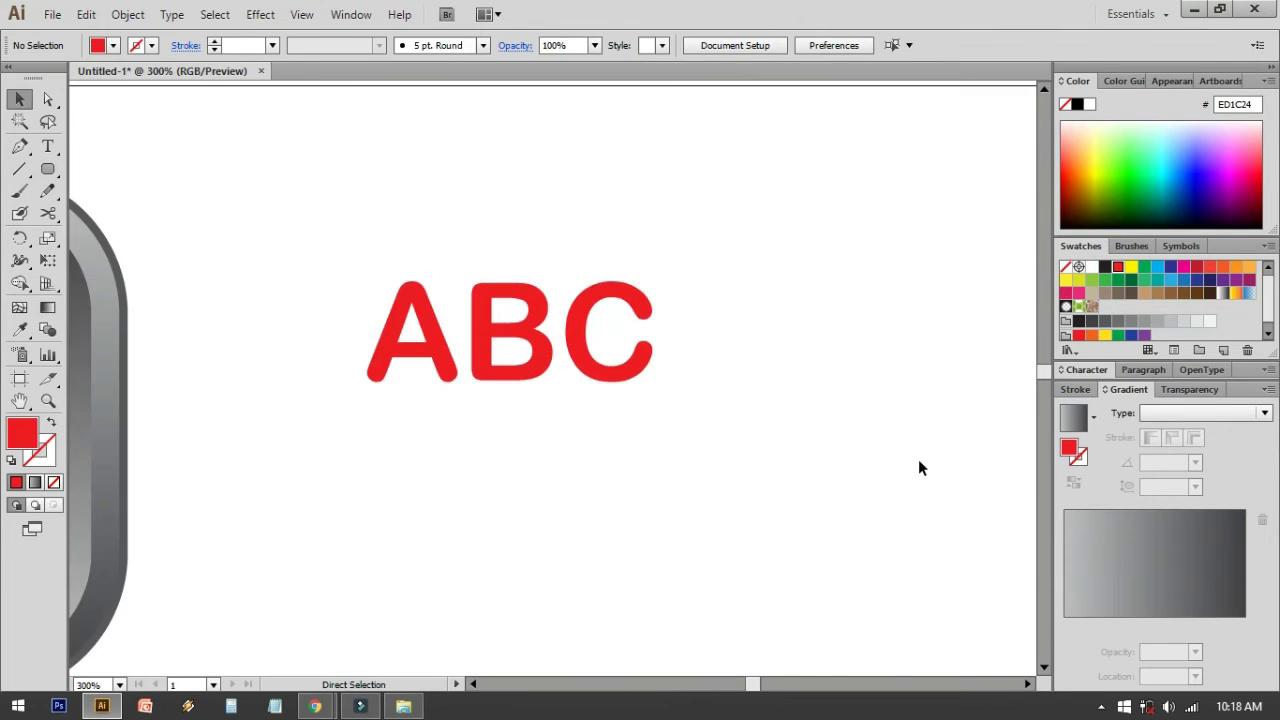
{"action": "left_click_drag", "start_coordinate": [919, 461], "coordinate": [880, 386]}
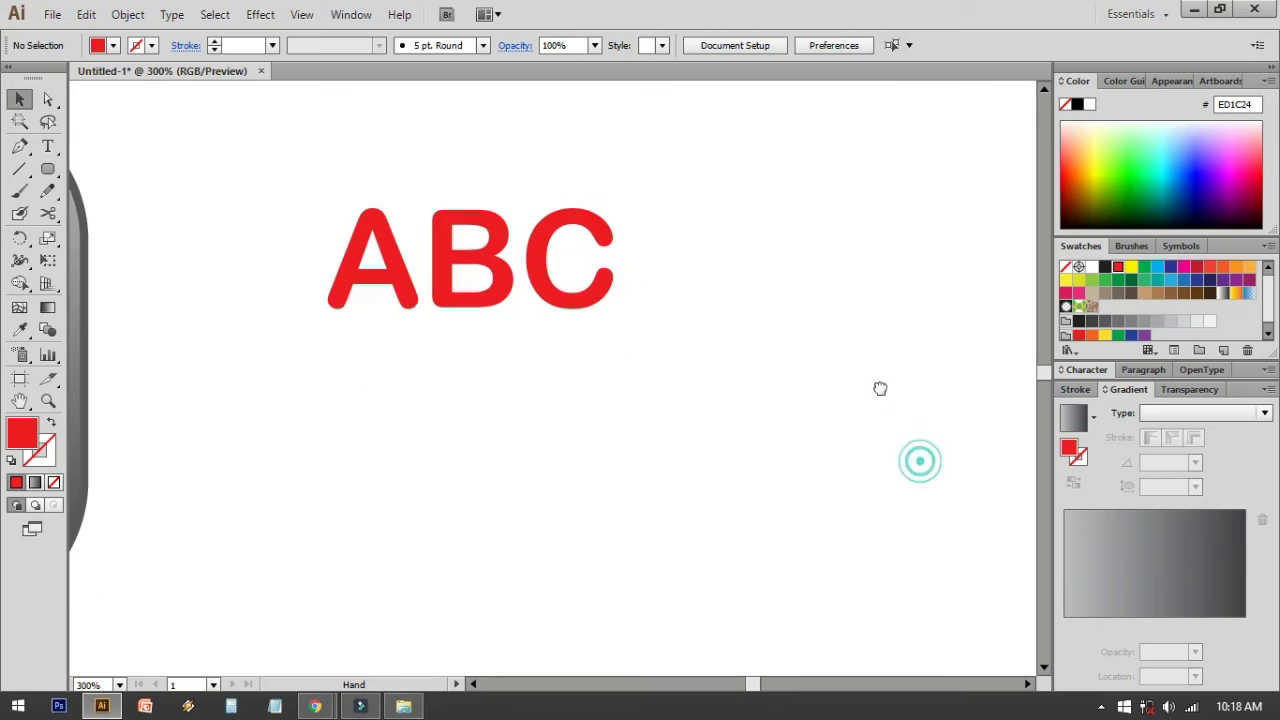
{"action": "left_click", "coordinate": [546, 278]}
{"action": "left_click", "coordinate": [128, 14]}
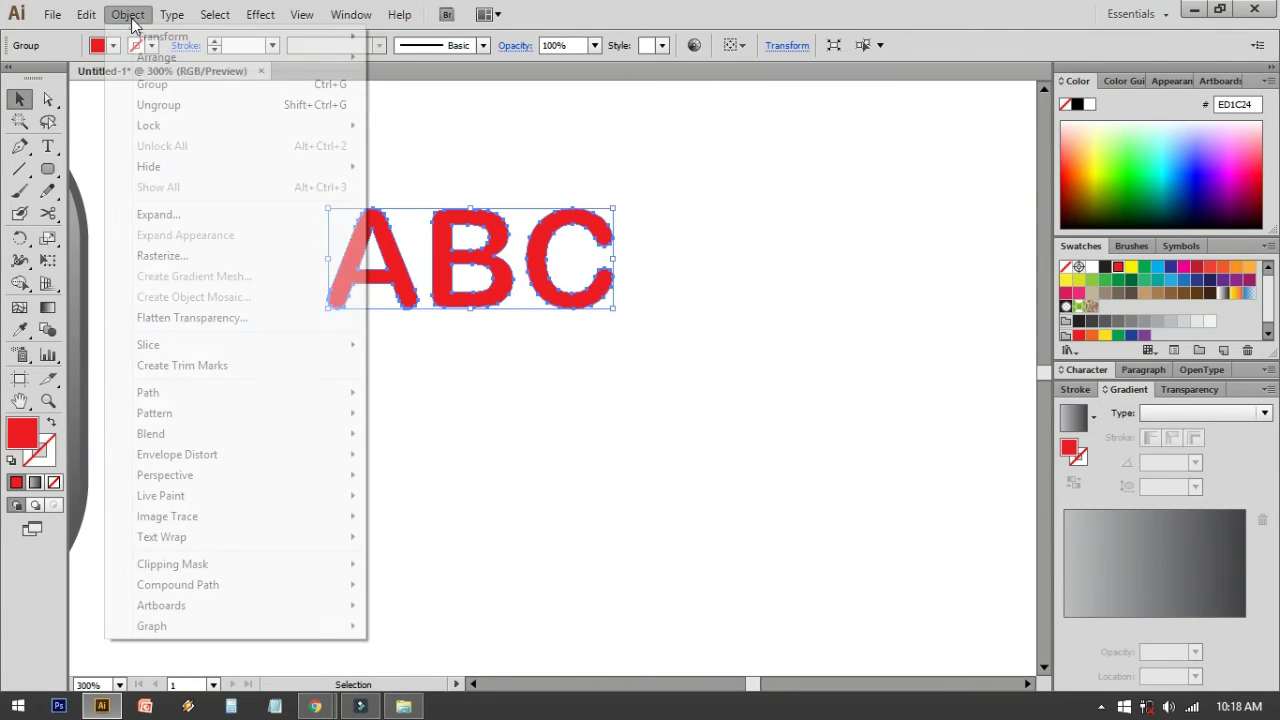
{"action": "mouse_move", "coordinate": [175, 394]}
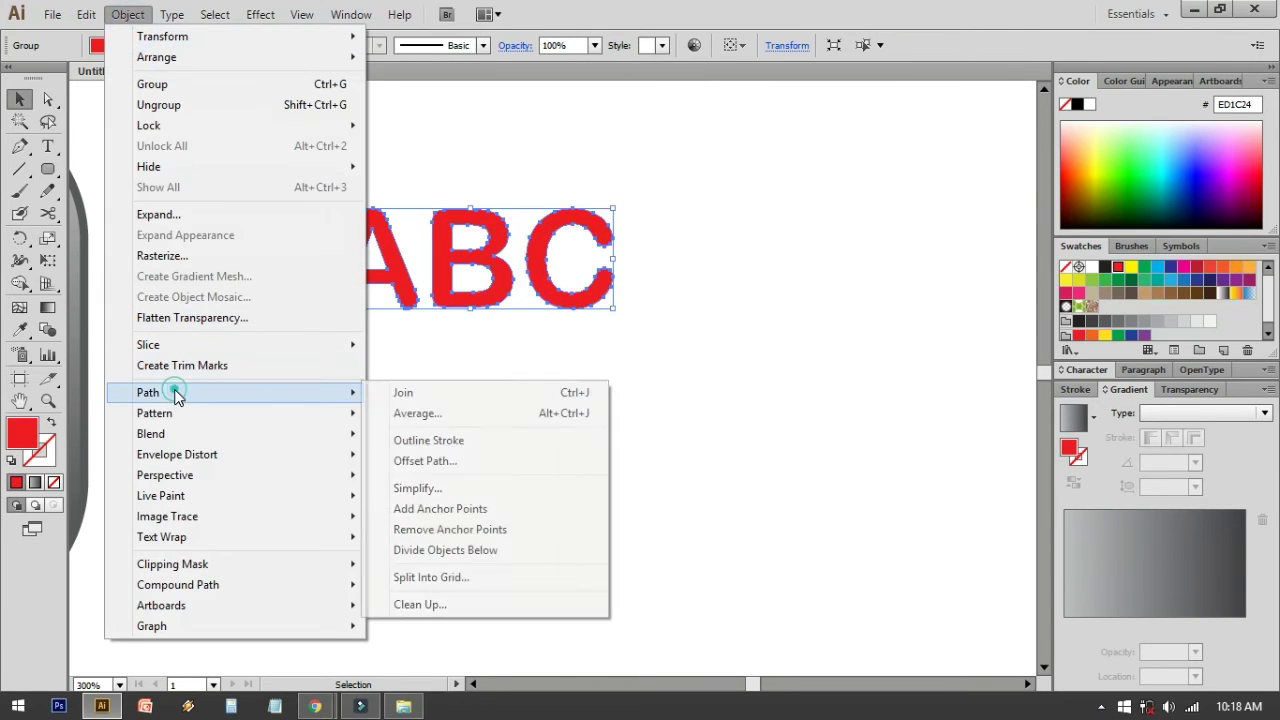
{"action": "left_click", "coordinate": [463, 472]}
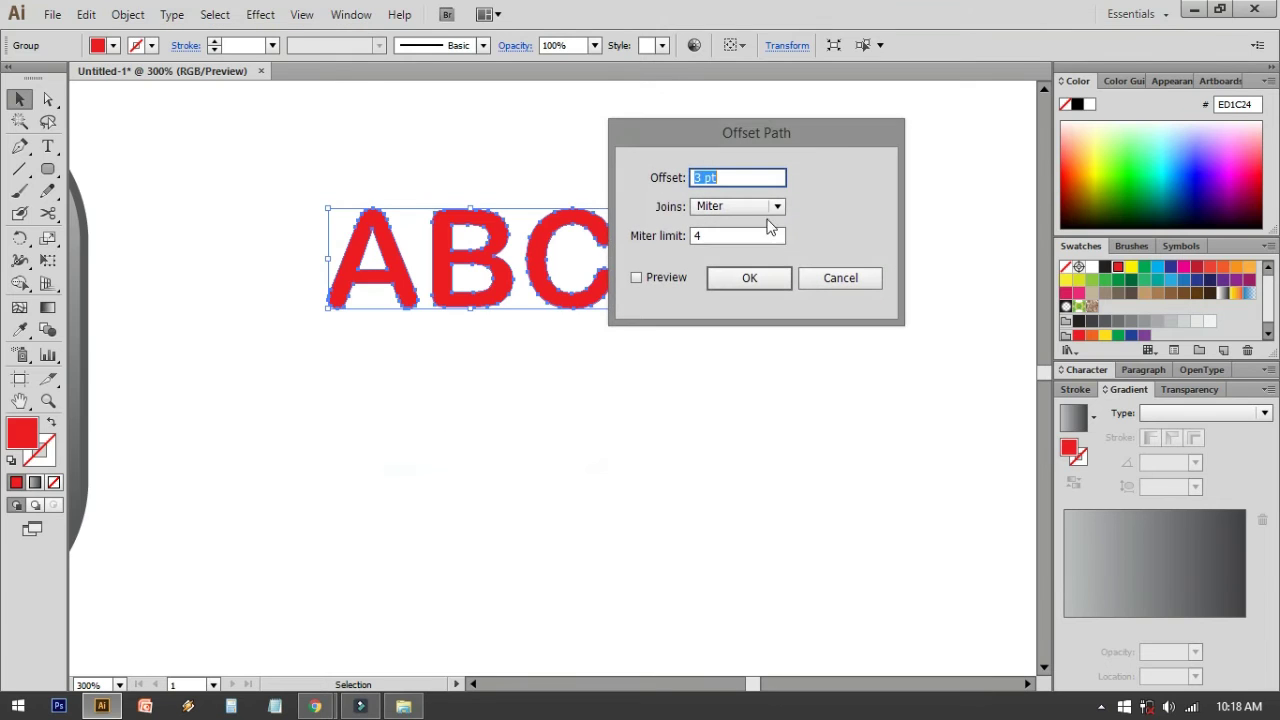
{"action": "left_click", "coordinate": [637, 278]}
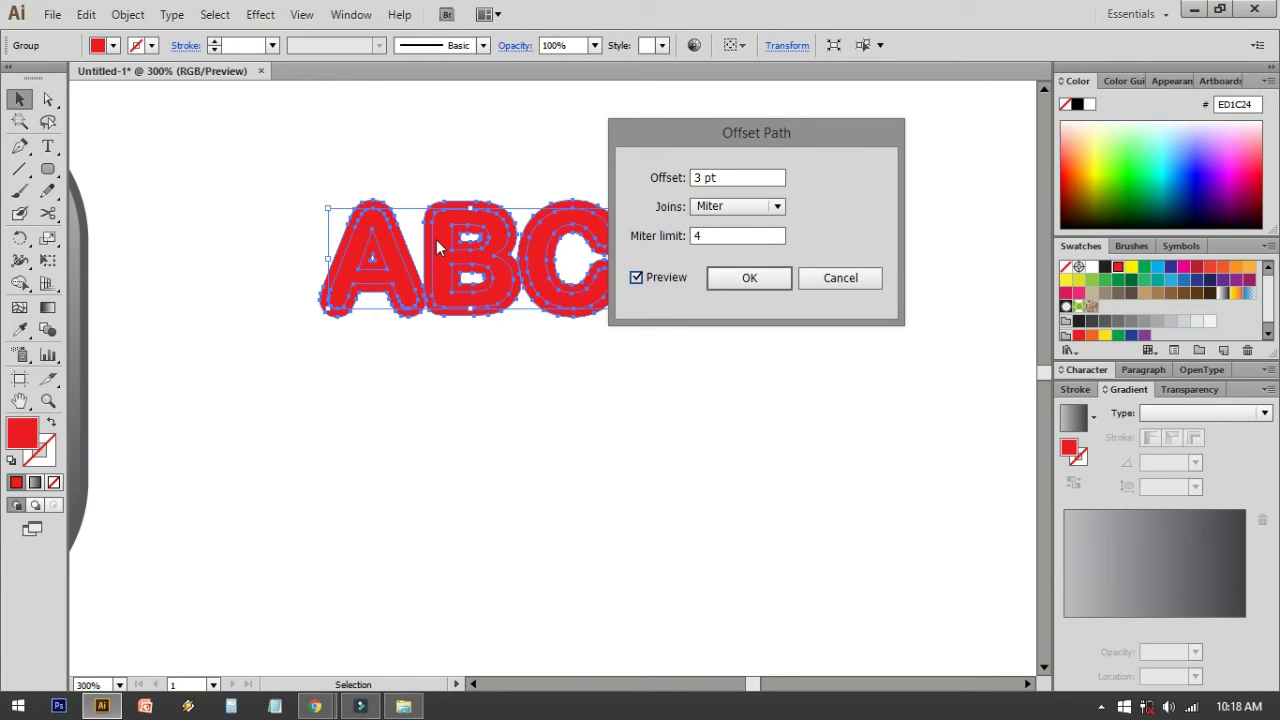
{"action": "triple_click", "coordinate": [706, 177]}
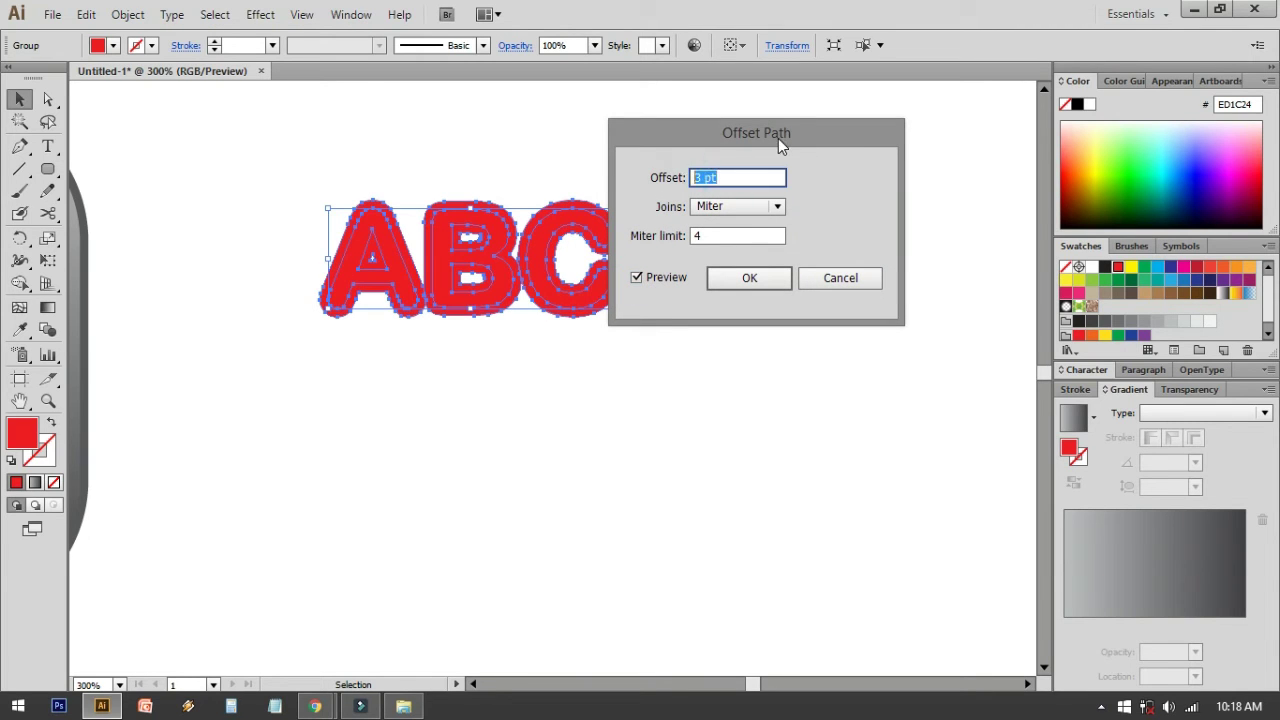
{"action": "type", "text": "2"}
{"action": "left_click", "coordinate": [752, 279]}
{"action": "left_click", "coordinate": [875, 423]}
Try moving the offset ABC lettering away from its place, undo each move and deselect it
{"action": "left_click", "coordinate": [572, 301]}
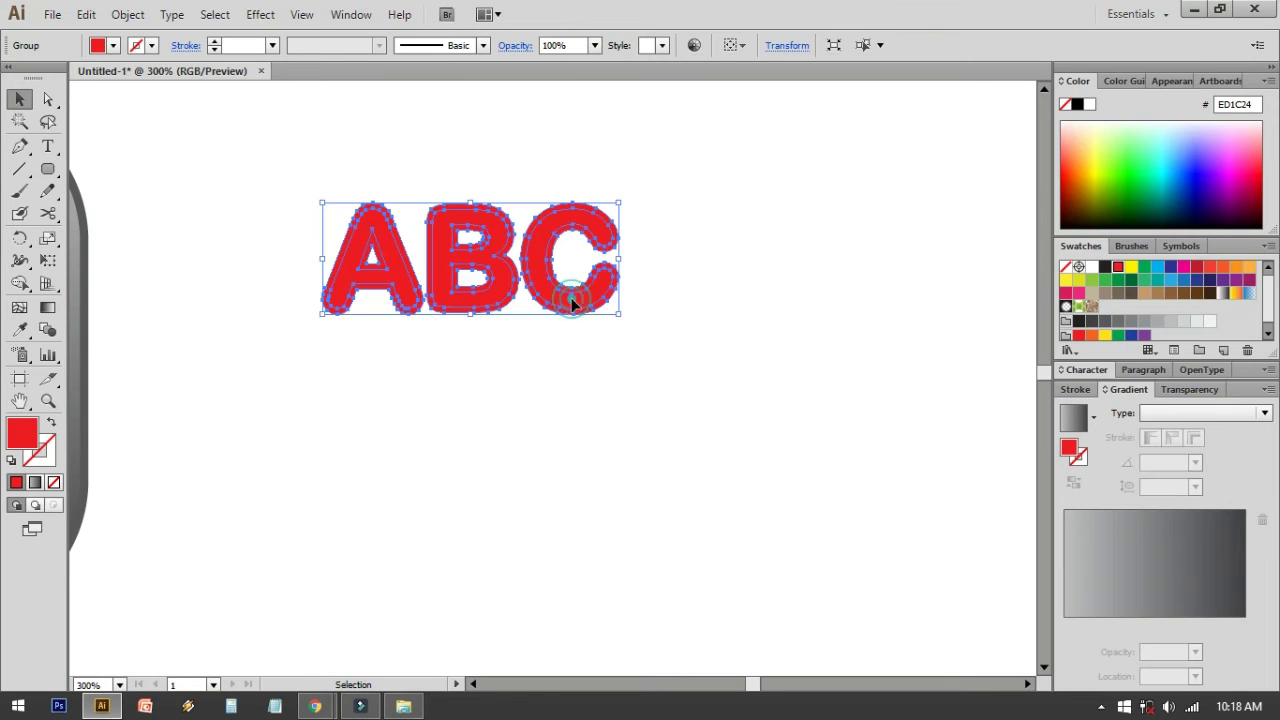
{"action": "left_click_drag", "start_coordinate": [563, 297], "coordinate": [771, 291]}
{"action": "key", "text": "ctrl+z"}
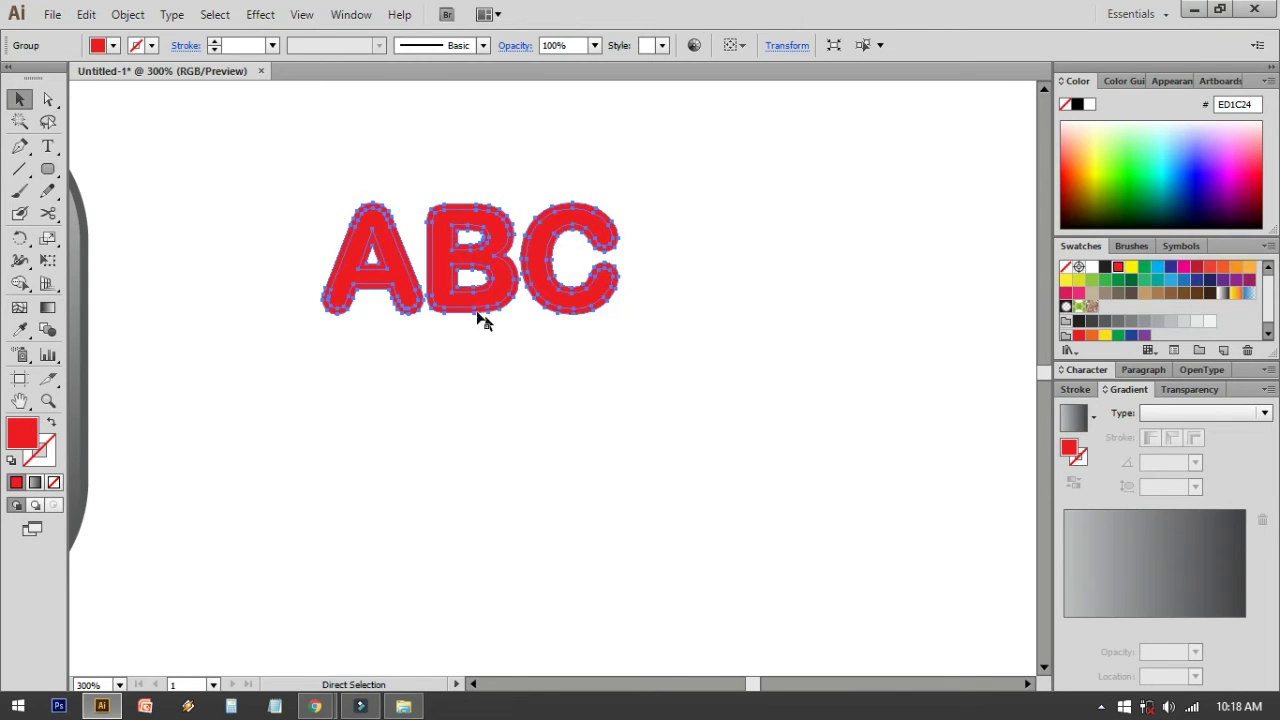
{"action": "left_click_drag", "start_coordinate": [478, 274], "coordinate": [503, 406]}
{"action": "key", "text": "ctrl+z"}
{"action": "left_click", "coordinate": [457, 366]}
Ungroup the ABC lettering so that its inner letters and offset outlines are separate objects
{"action": "left_click", "coordinate": [456, 264]}
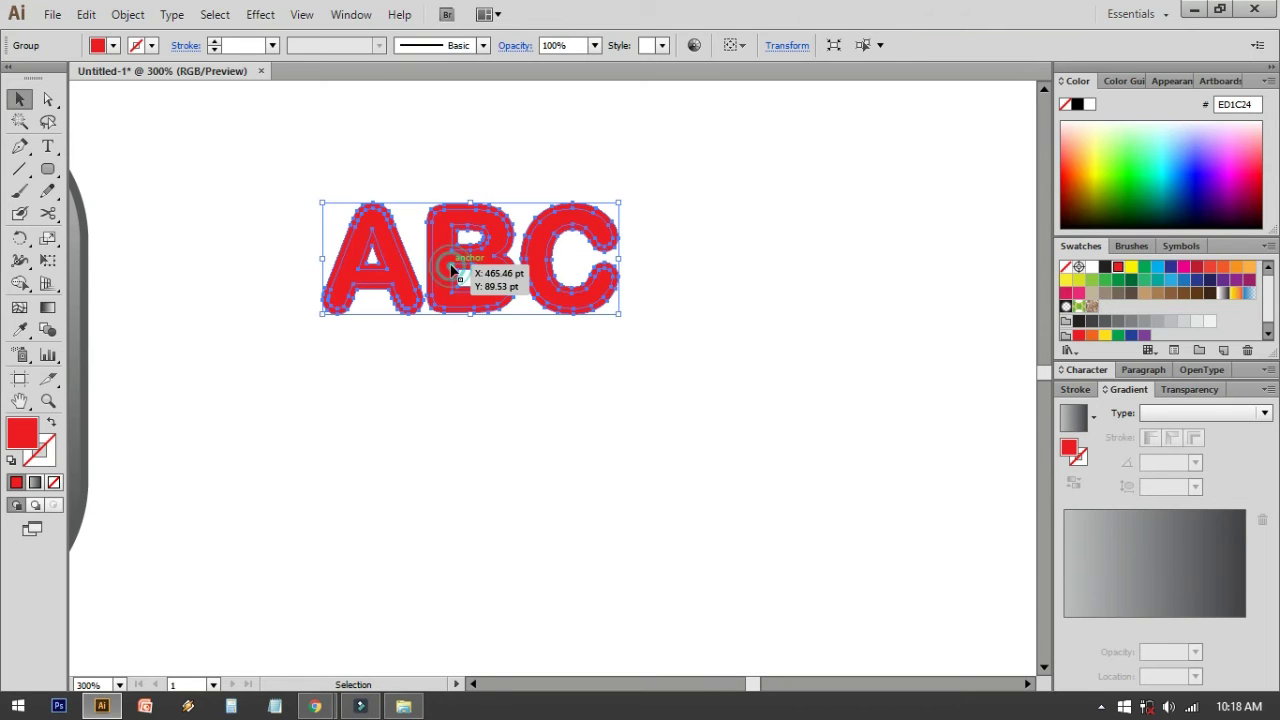
{"action": "right_click", "coordinate": [443, 262]}
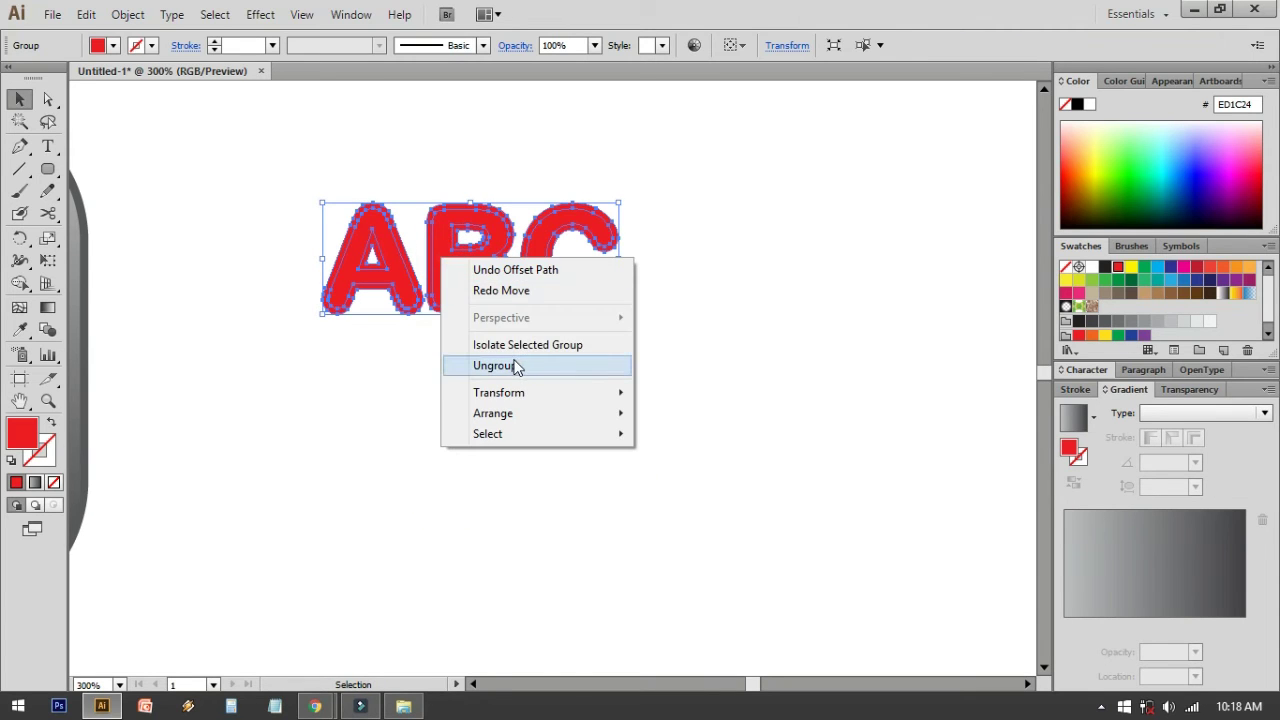
{"action": "left_click", "coordinate": [513, 366]}
{"action": "left_click", "coordinate": [511, 360]}
Try moving the three inner ABC letters below their offset outlines, then undo the move and deselect
{"action": "left_click", "coordinate": [409, 289]}
{"action": "left_click", "coordinate": [450, 268], "text": "shift"}
{"action": "left_click", "coordinate": [557, 266], "text": "shift"}
{"action": "left_click_drag", "start_coordinate": [537, 270], "coordinate": [538, 432]}
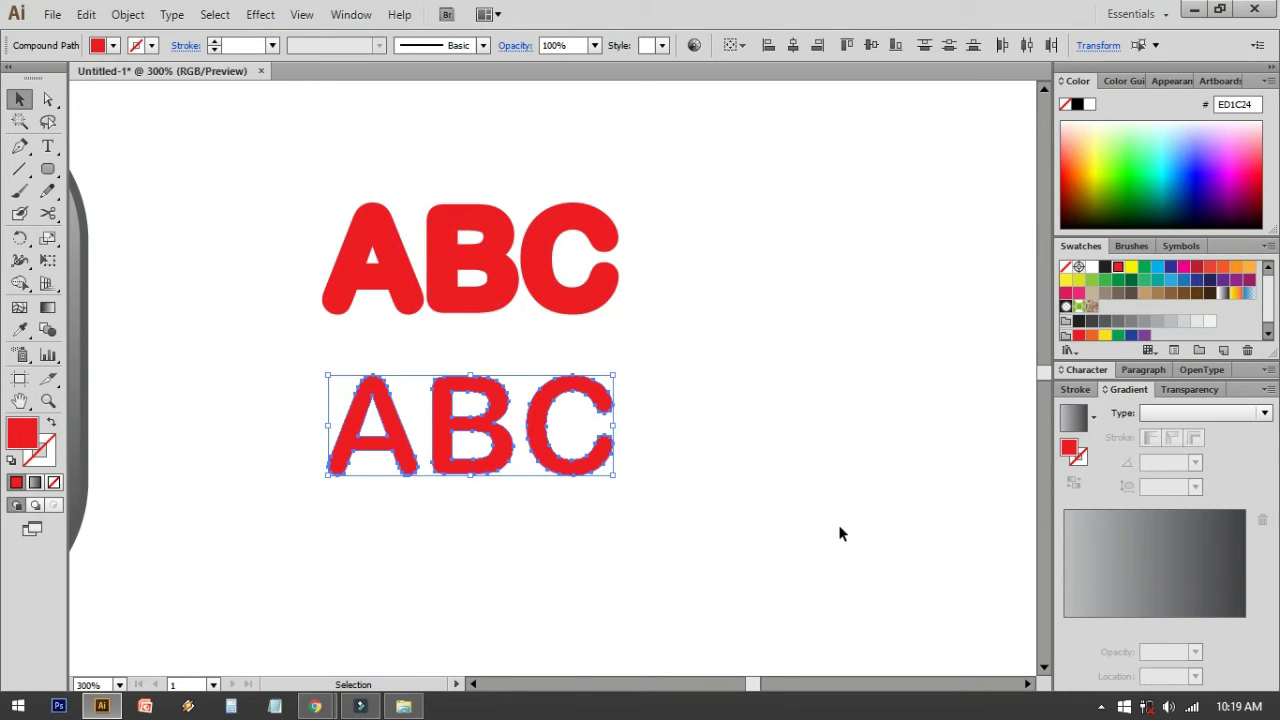
{"action": "key", "text": "ctrl+z"}
{"action": "left_click", "coordinate": [838, 490]}
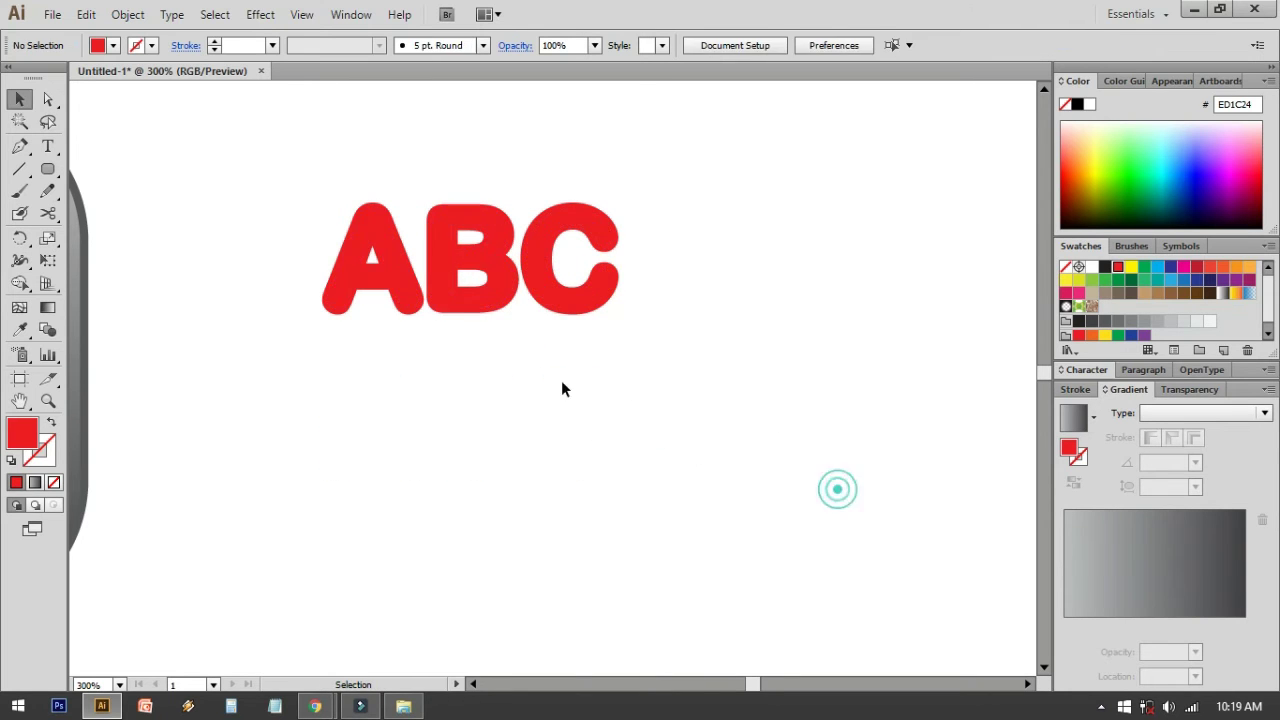
Fill the three inner ABC letters with white FFFFFF and deselect them
{"action": "left_click", "coordinate": [436, 236]}
{"action": "left_click", "coordinate": [391, 242], "text": "shift"}
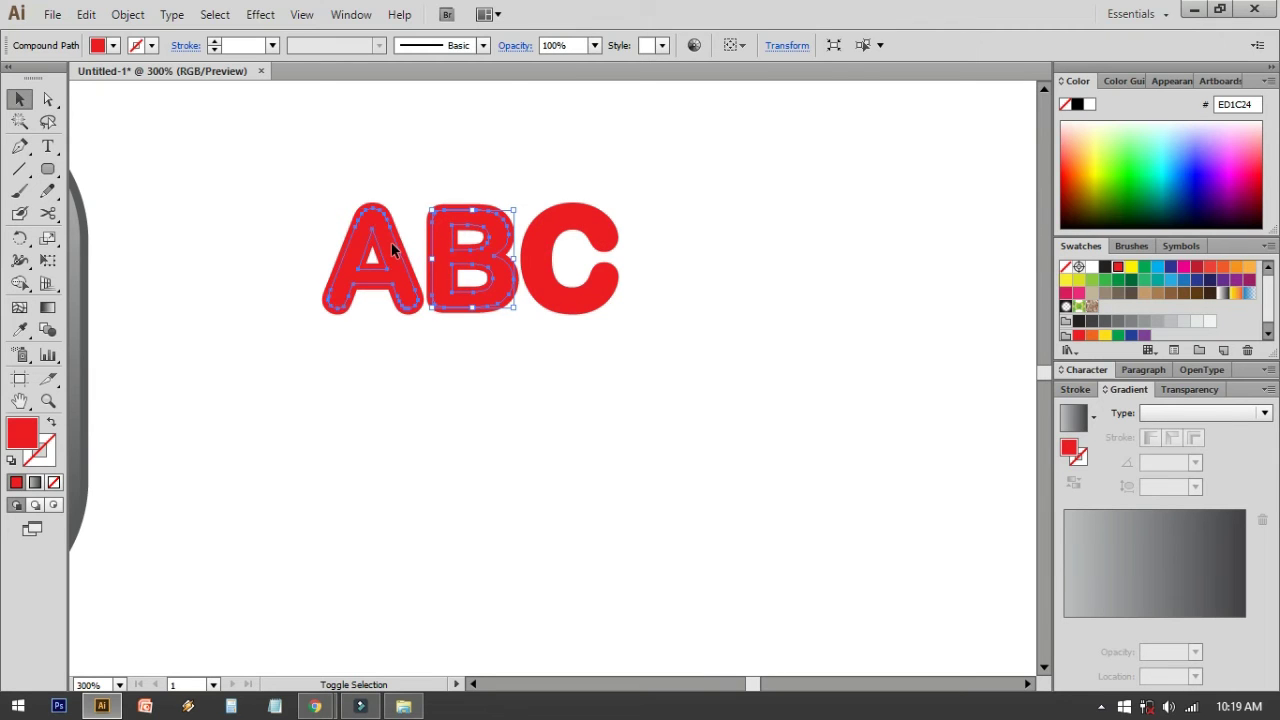
{"action": "left_click", "coordinate": [528, 242], "text": "shift"}
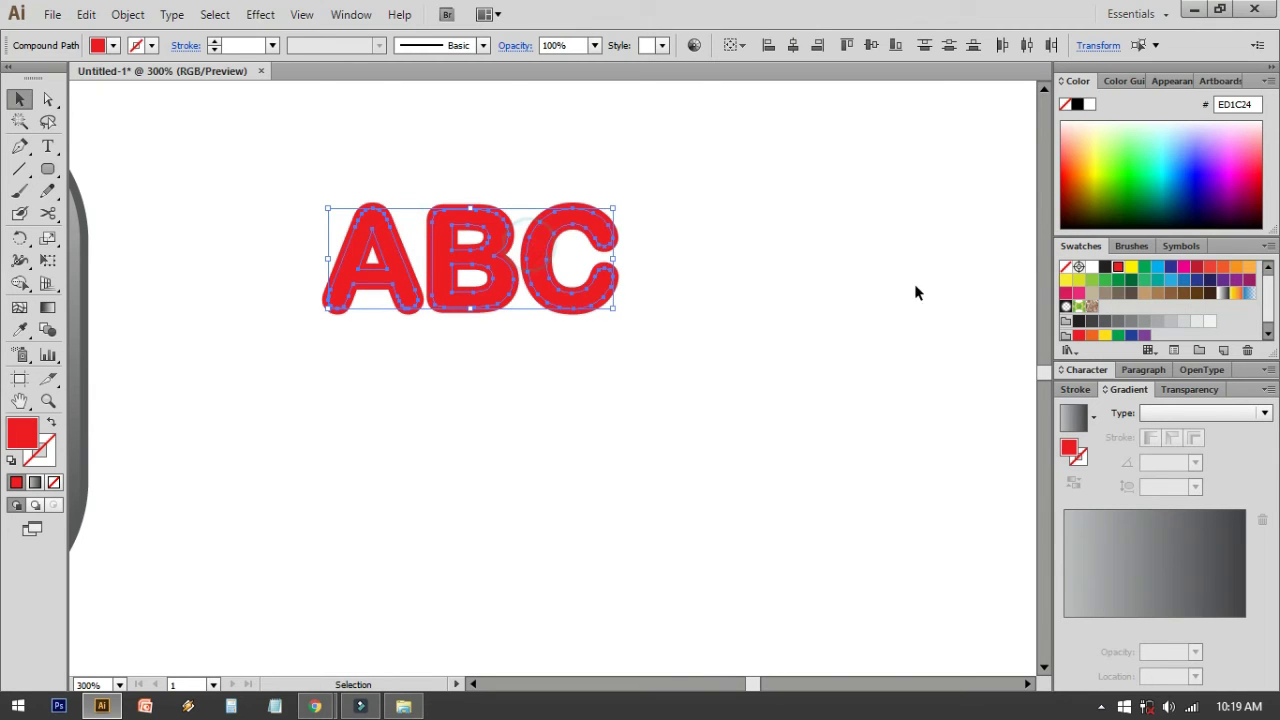
{"action": "left_click", "coordinate": [1093, 268]}
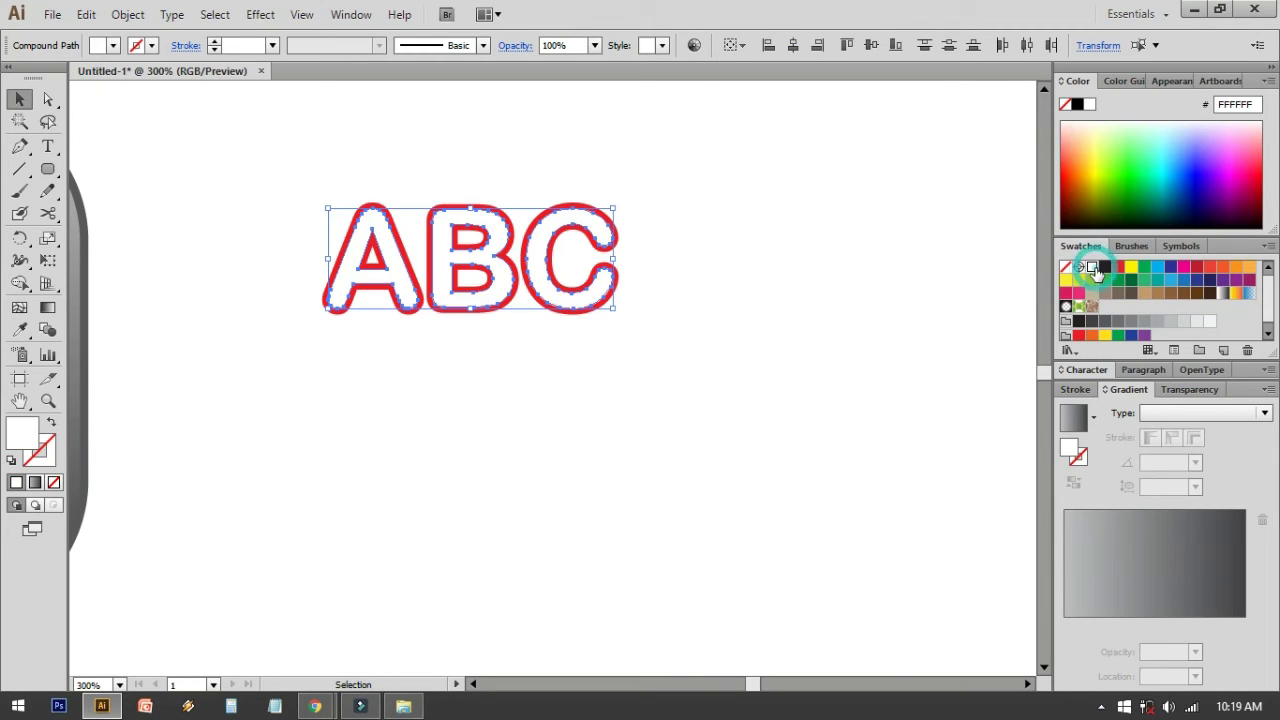
{"action": "left_click", "coordinate": [893, 316]}
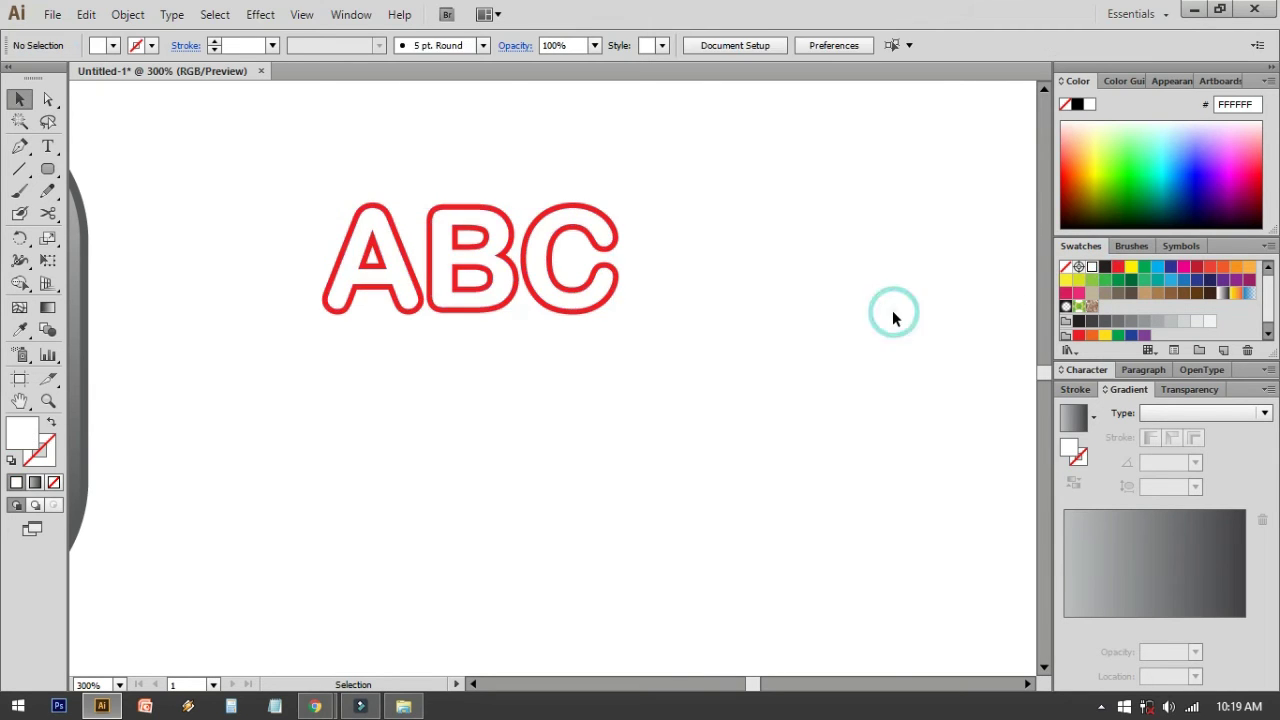
Recolour the three inner ABC letters, trying green 00A651 and settling on light yellowish green
{"action": "left_click", "coordinate": [557, 263]}
{"action": "left_click", "coordinate": [440, 256], "text": "shift"}
{"action": "left_click", "coordinate": [392, 260], "text": "shift"}
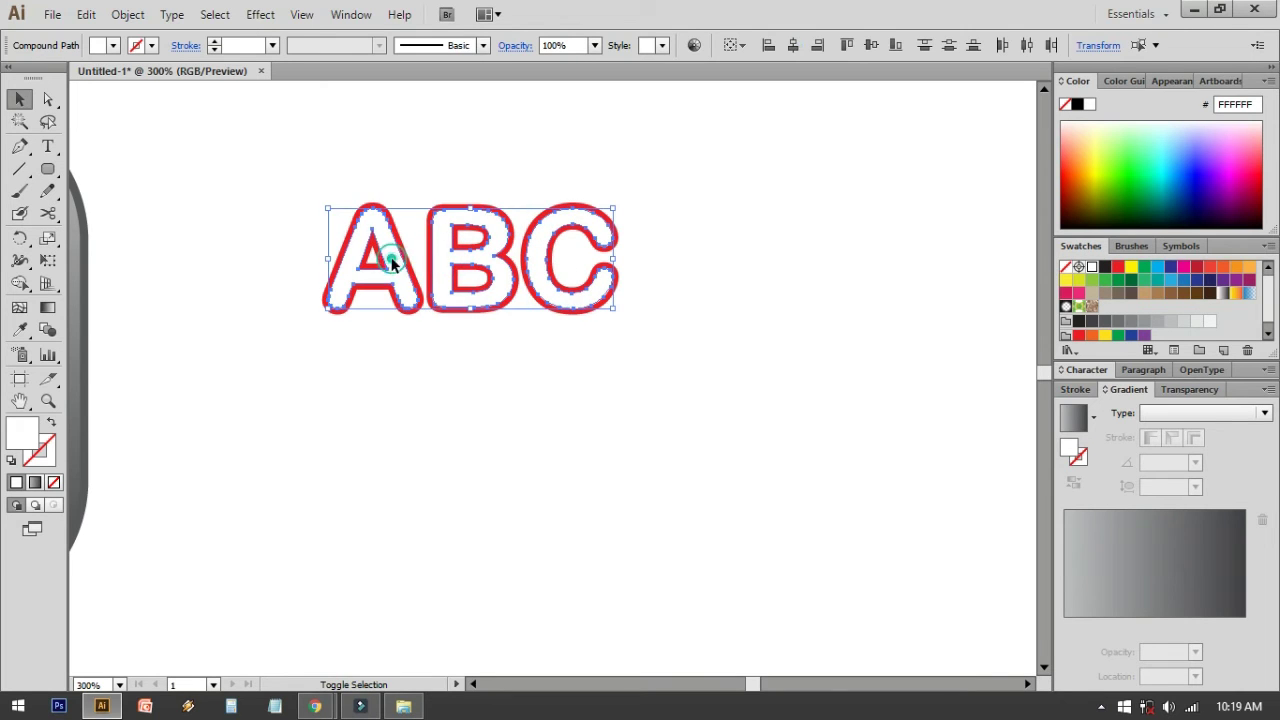
{"action": "left_click", "coordinate": [1145, 270]}
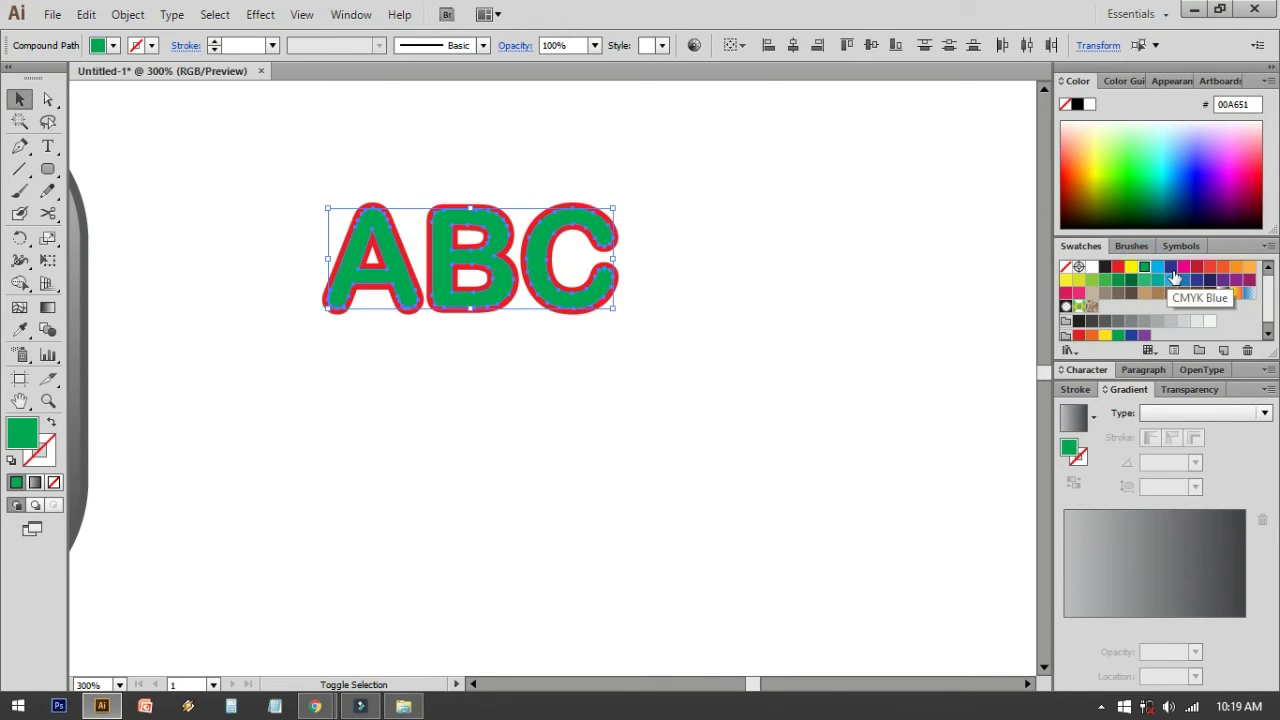
{"action": "left_click", "coordinate": [1092, 283]}
{"action": "left_click", "coordinate": [906, 306]}
Fill the offset outline shapes behind the A, B and C with cyan 00AEEF and deselect them
{"action": "left_click", "coordinate": [583, 200]}
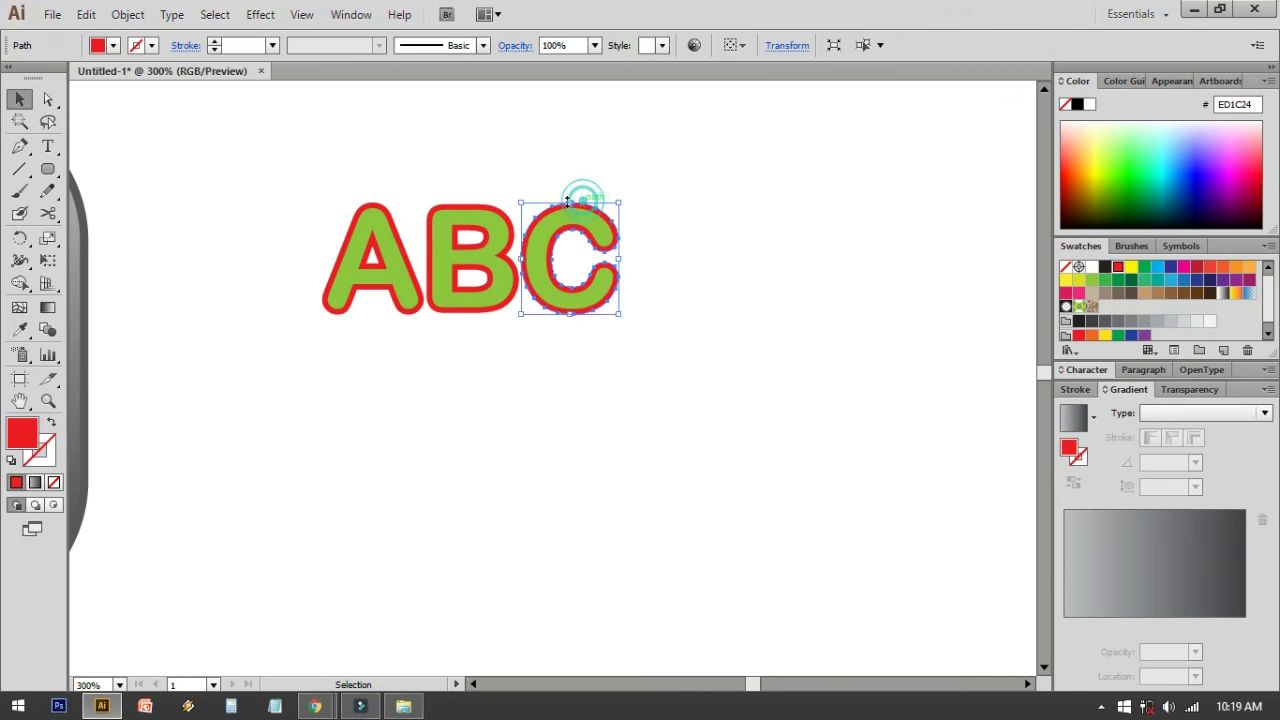
{"action": "left_click", "coordinate": [488, 210], "text": "shift"}
{"action": "left_click", "coordinate": [380, 208], "text": "shift"}
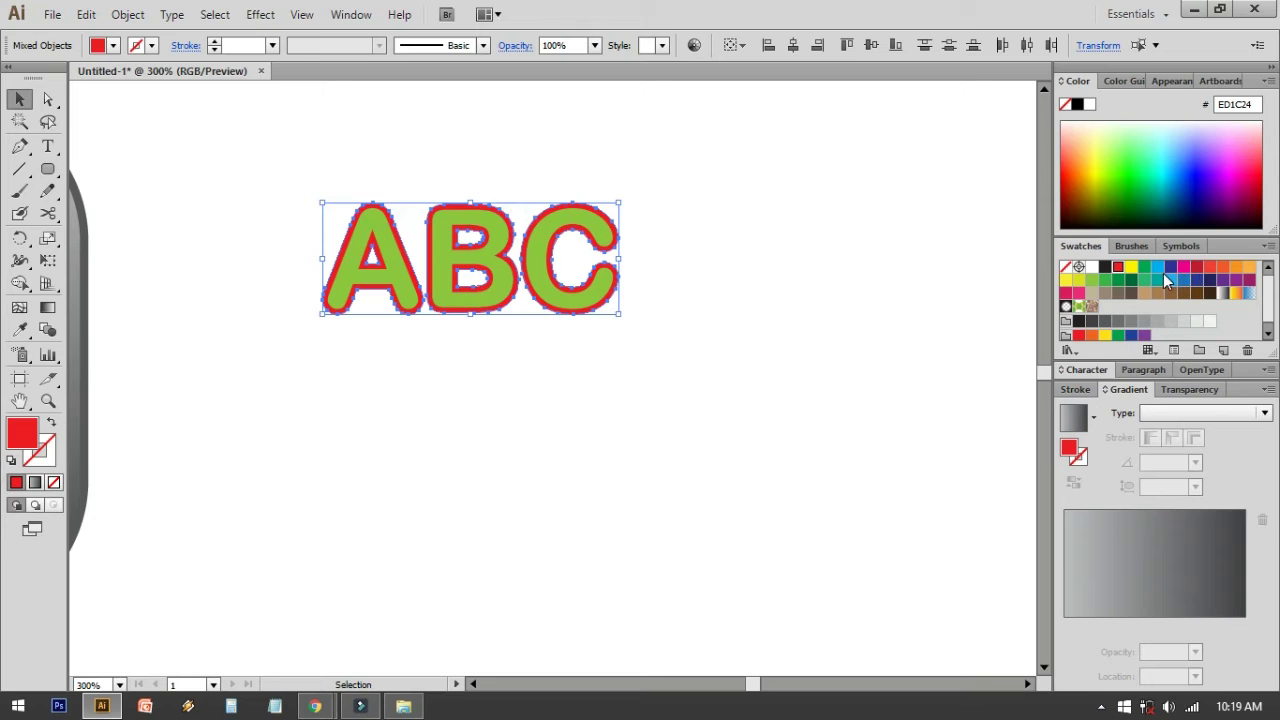
{"action": "left_click", "coordinate": [1161, 270]}
{"action": "left_click", "coordinate": [793, 338]}
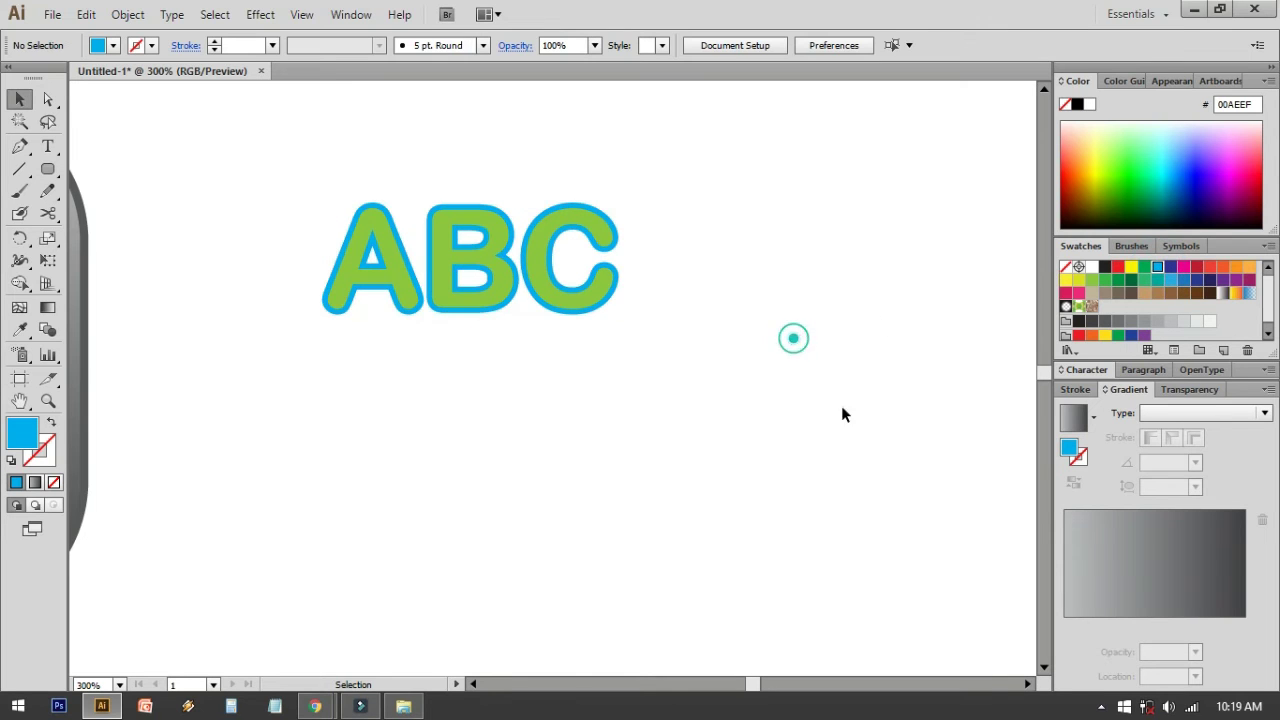
Add a yellow-green D7DF23 stroke to the three cyan offset shapes behind the letters
{"action": "left_click", "coordinate": [361, 200]}
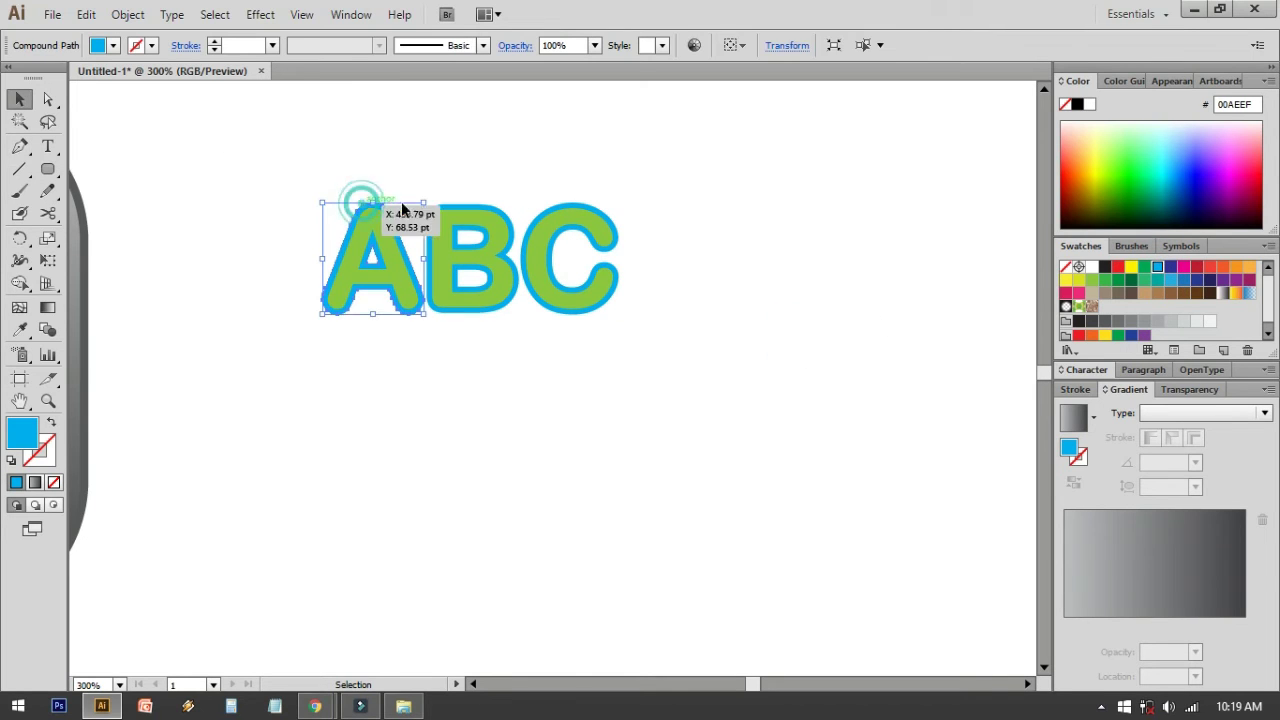
{"action": "left_click", "coordinate": [472, 203], "text": "shift"}
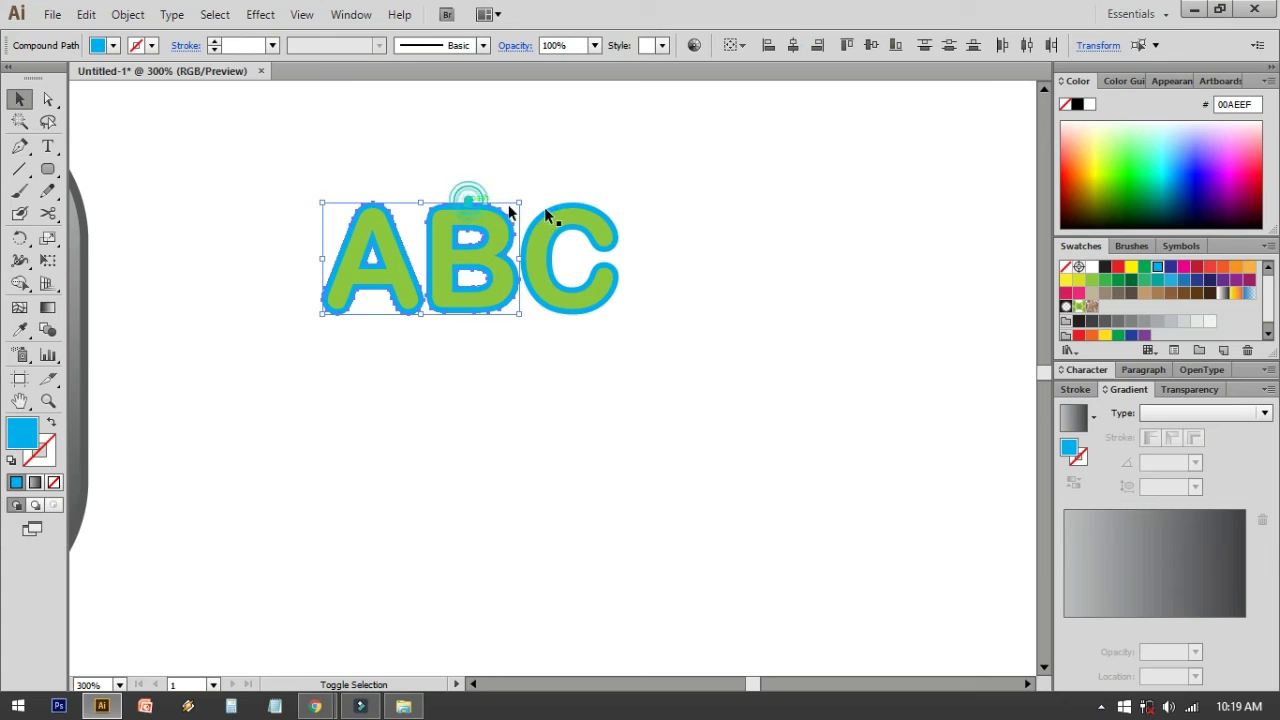
{"action": "left_click", "coordinate": [571, 202], "text": "shift"}
{"action": "left_click", "coordinate": [47, 457]}
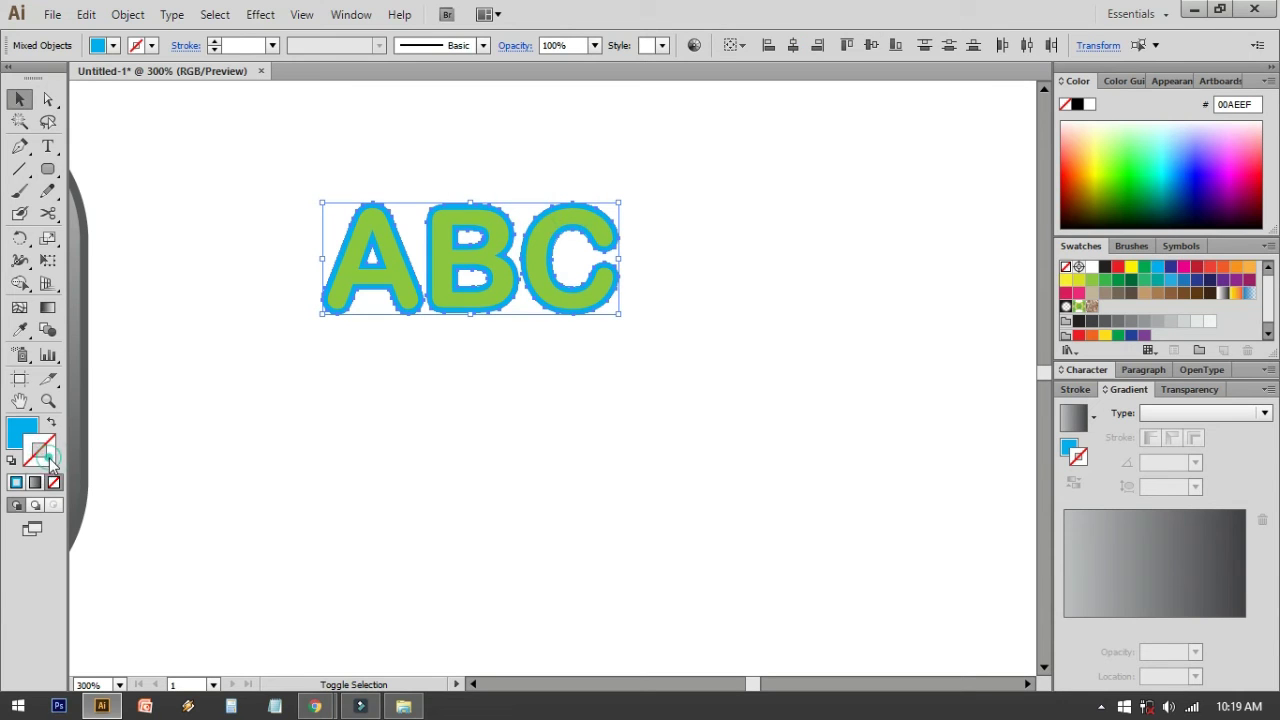
{"action": "left_click", "coordinate": [1079, 281]}
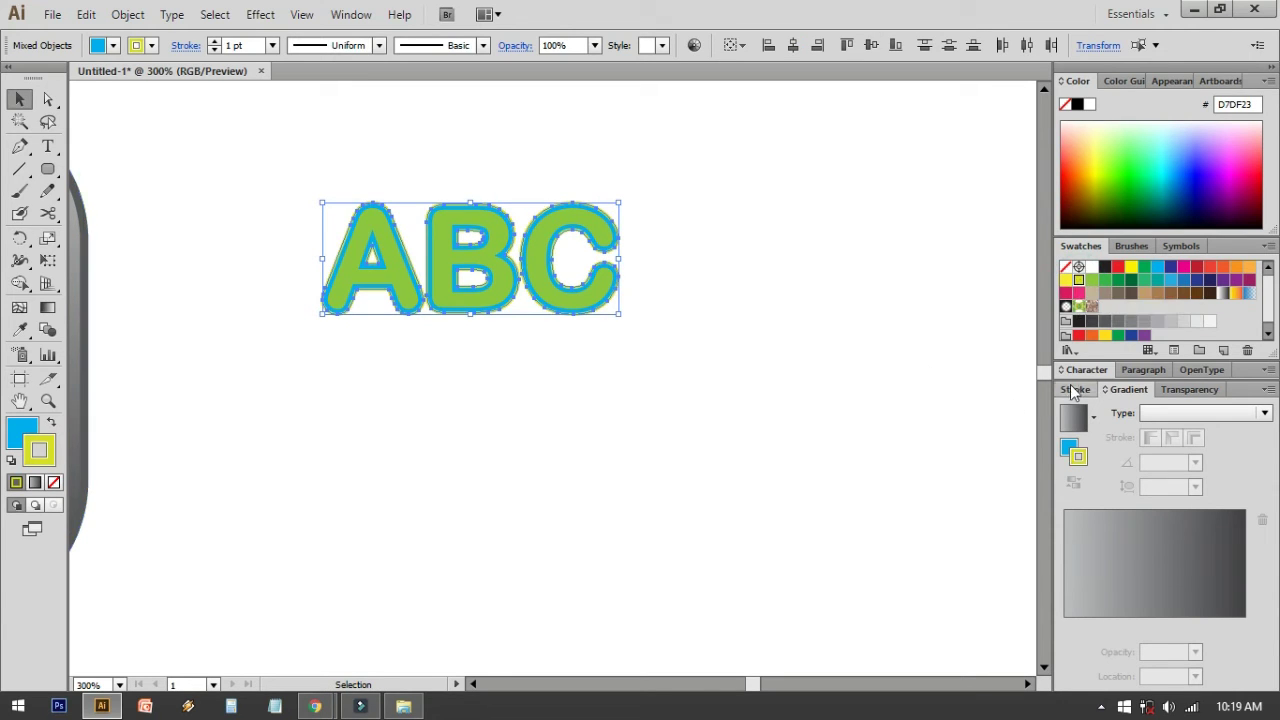
Try a 3 pt stroke weight on the cyan offset shapes, return it to 1 pt and deselect them
{"action": "left_click", "coordinate": [1075, 389]}
{"action": "left_click", "coordinate": [1122, 410]}
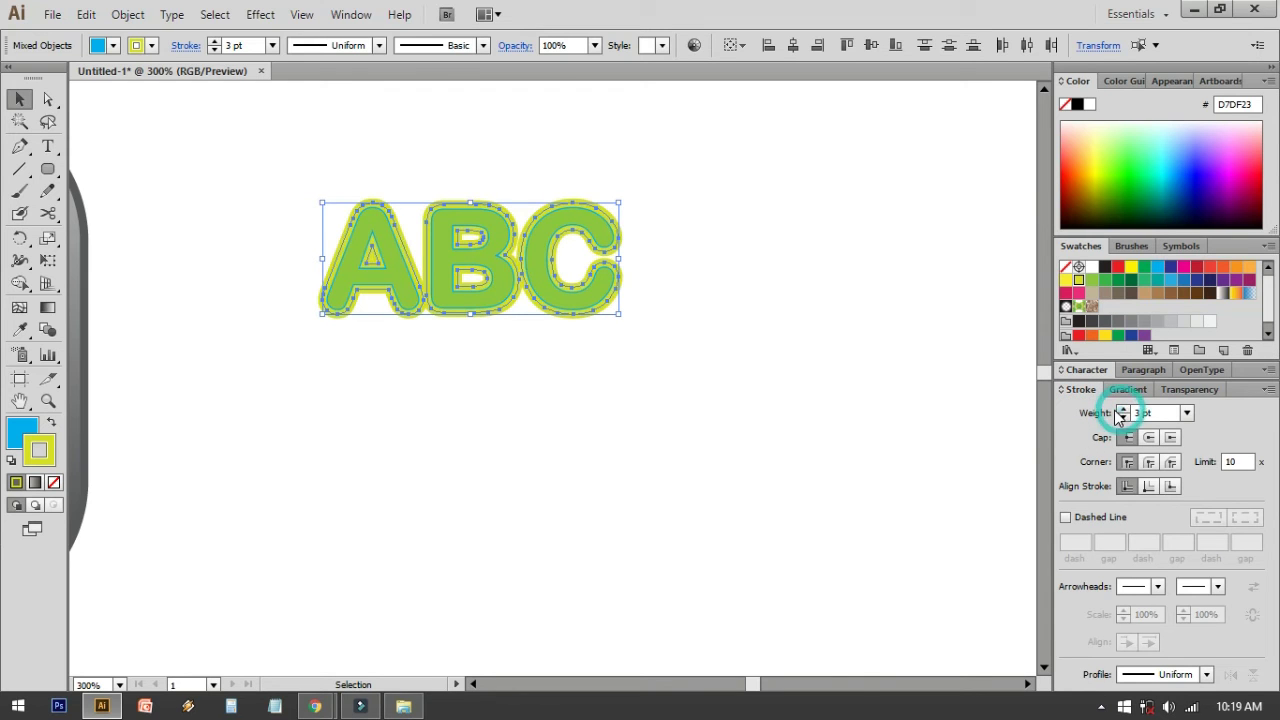
{"action": "left_click", "coordinate": [1123, 418]}
{"action": "left_click", "coordinate": [1123, 418]}
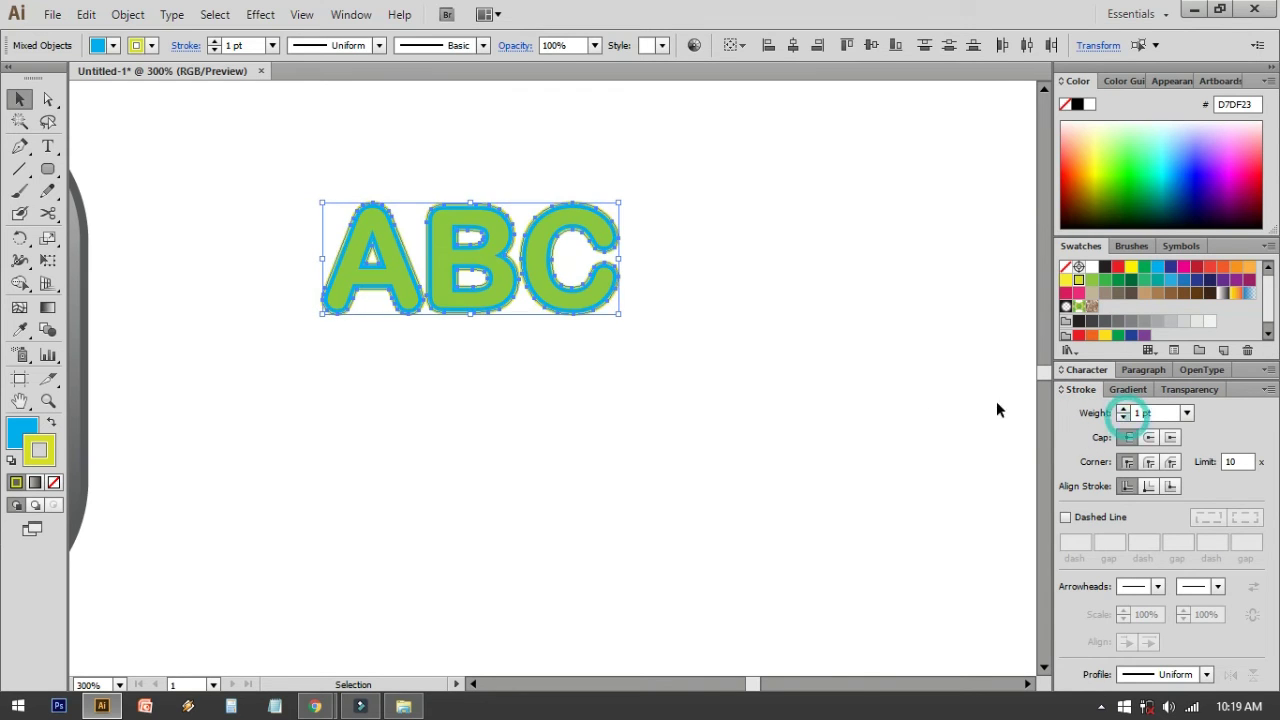
{"action": "left_click", "coordinate": [854, 371]}
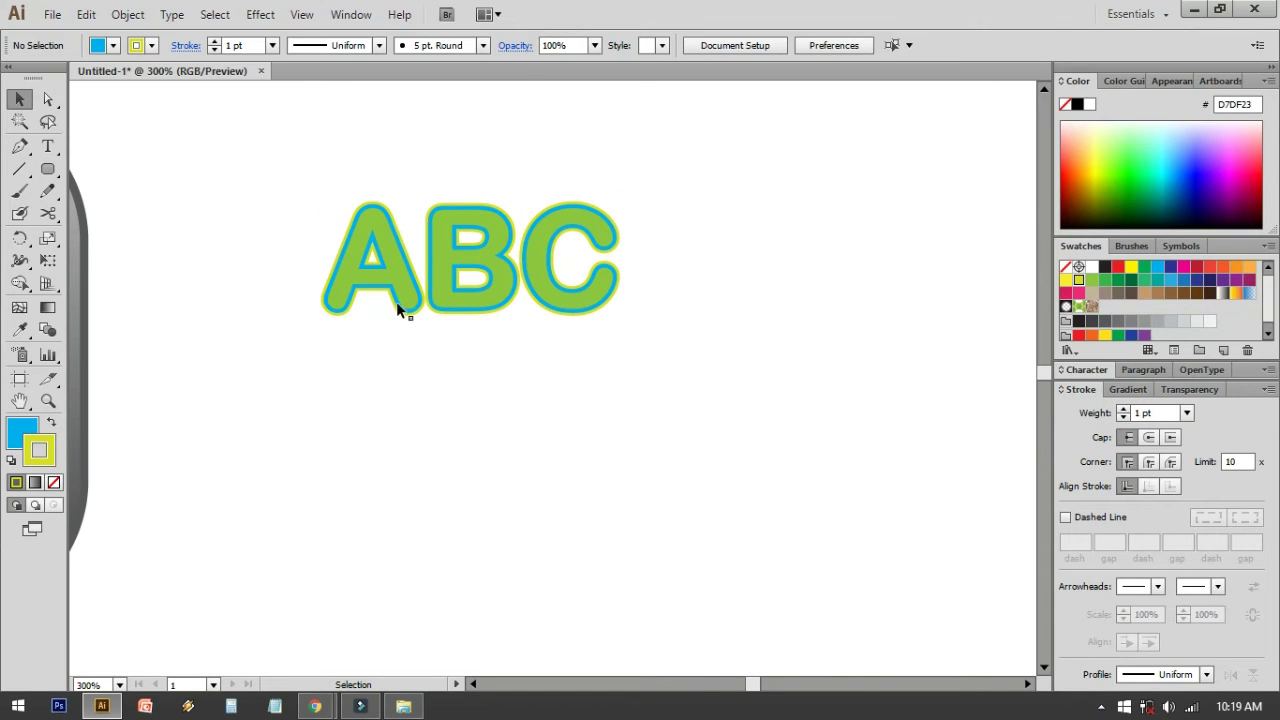
Change the stroke colour of the three cyan offset shapes to pink EE2A7B and deselect them
{"action": "left_click", "coordinate": [393, 212]}
{"action": "left_click", "coordinate": [447, 203], "text": "shift"}
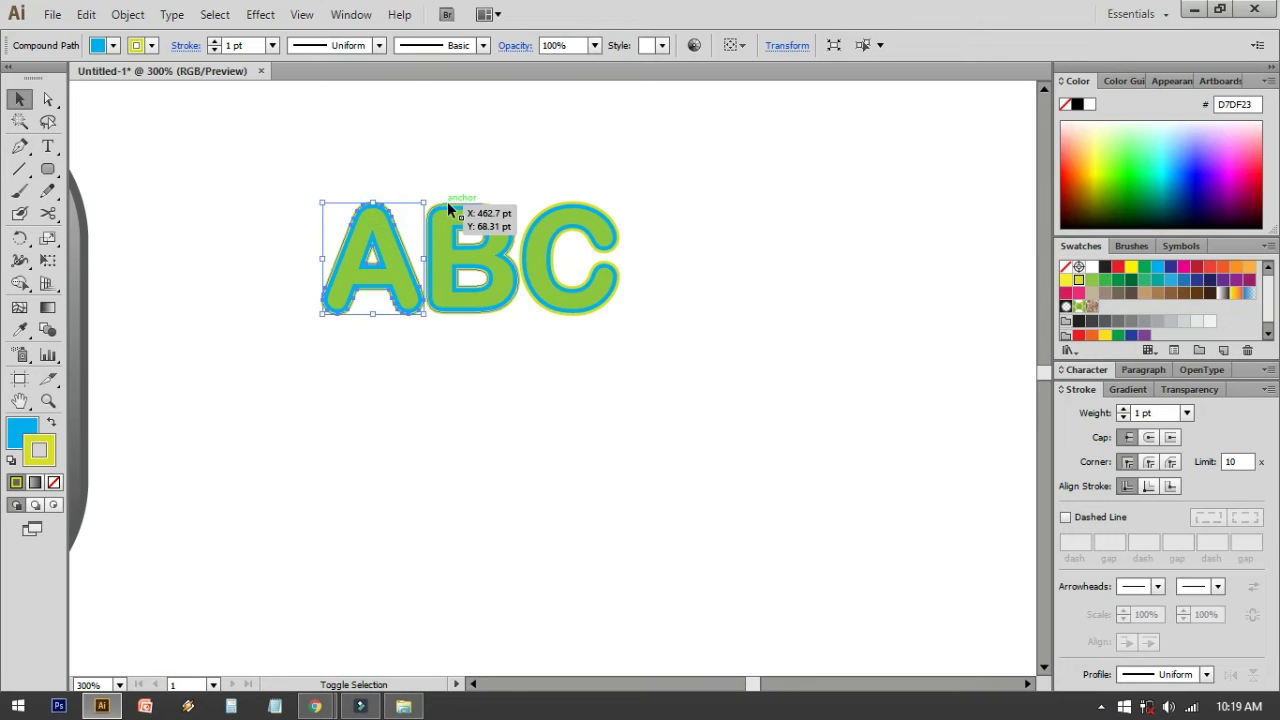
{"action": "left_click", "coordinate": [582, 203], "text": "shift"}
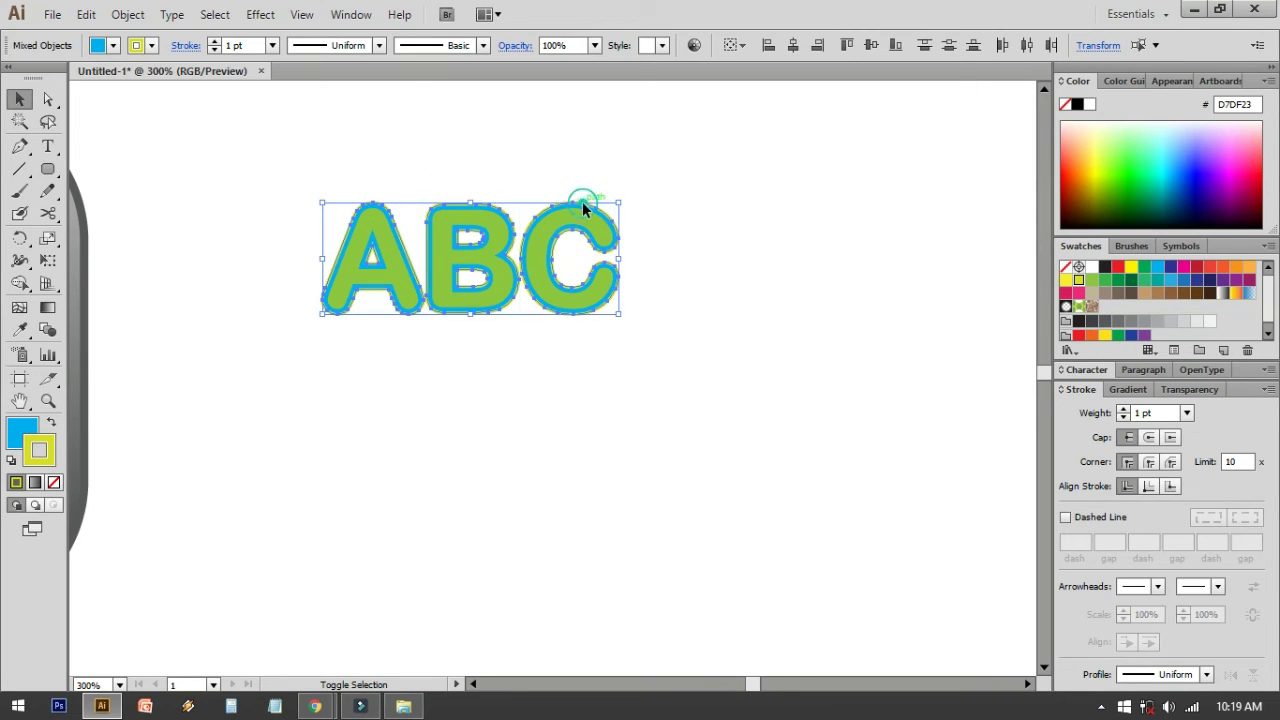
{"action": "left_click", "coordinate": [1079, 293]}
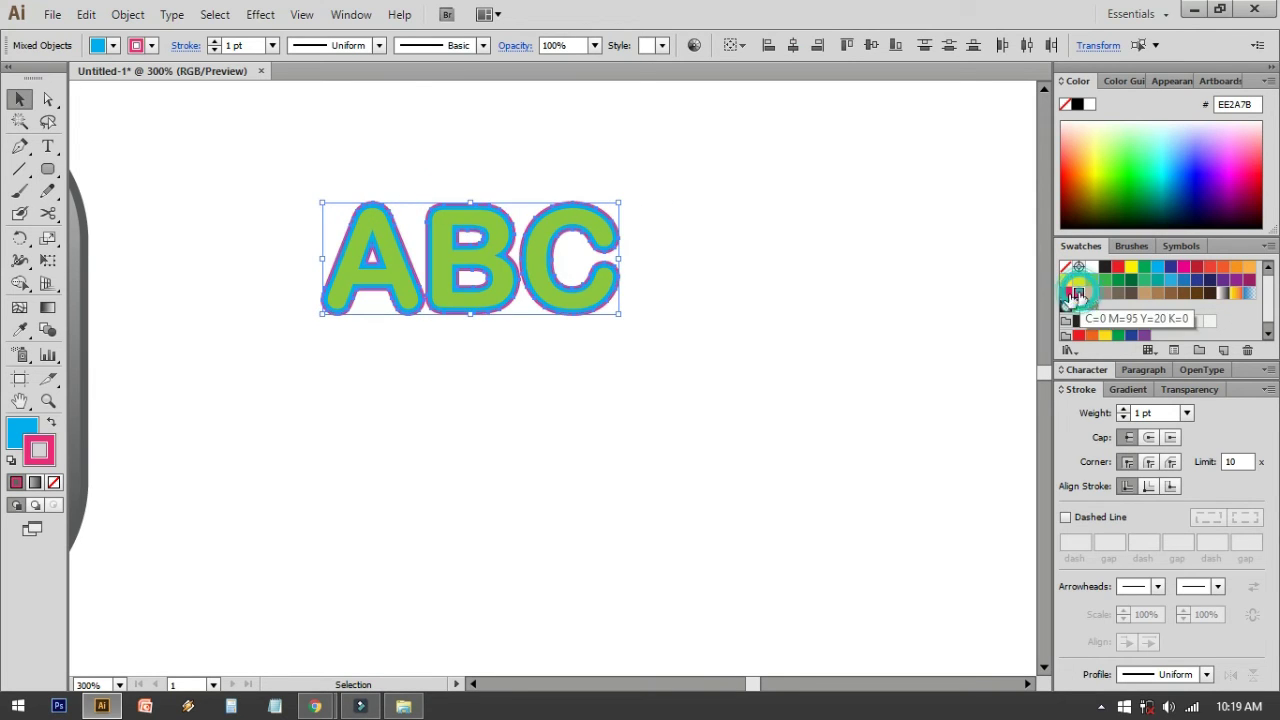
{"action": "left_click", "coordinate": [929, 294]}
Examine the layered fill, offset and stroke edges of the ABC lettering up close and as a whole
{"action": "key", "text": "ctrl+equal"}
{"action": "key", "text": "ctrl+equal"}
{"action": "key", "text": "ctrl+equal"}
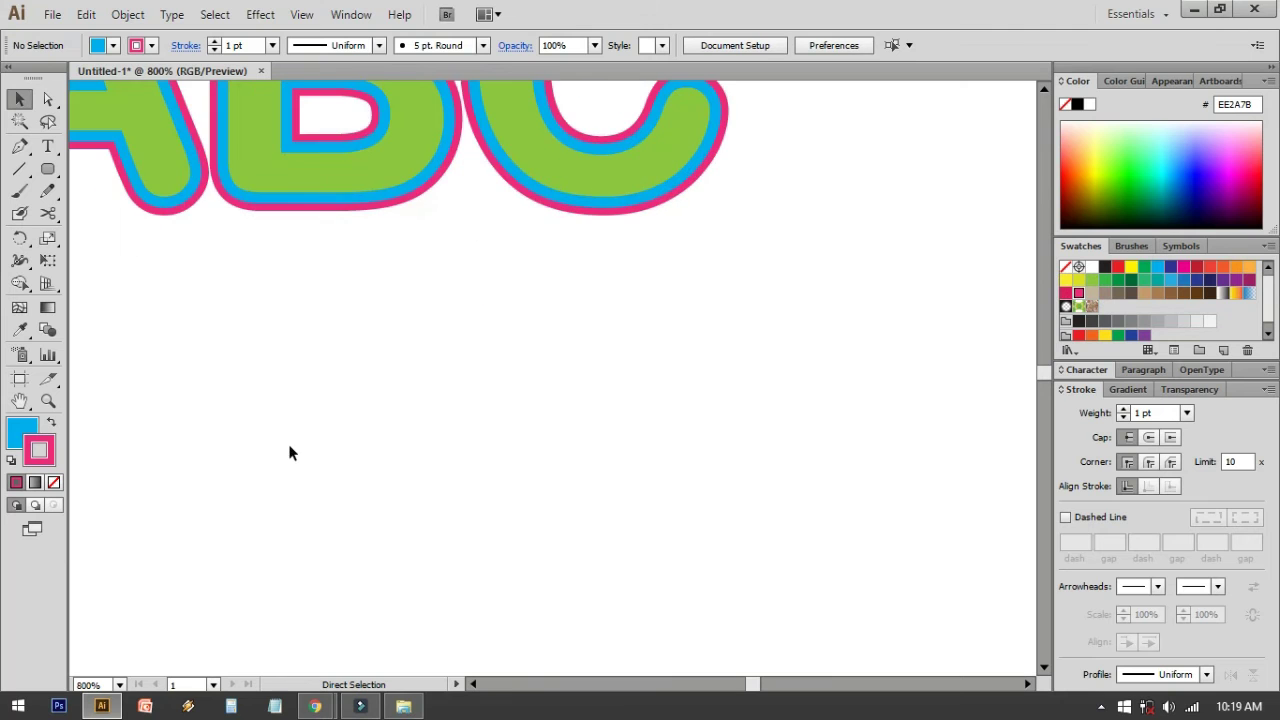
{"action": "left_click_drag", "start_coordinate": [470, 371], "coordinate": [711, 565]}
{"action": "key", "text": "ctrl+minus"}
{"action": "key", "text": "ctrl+minus"}
{"action": "key", "text": "ctrl+minus"}
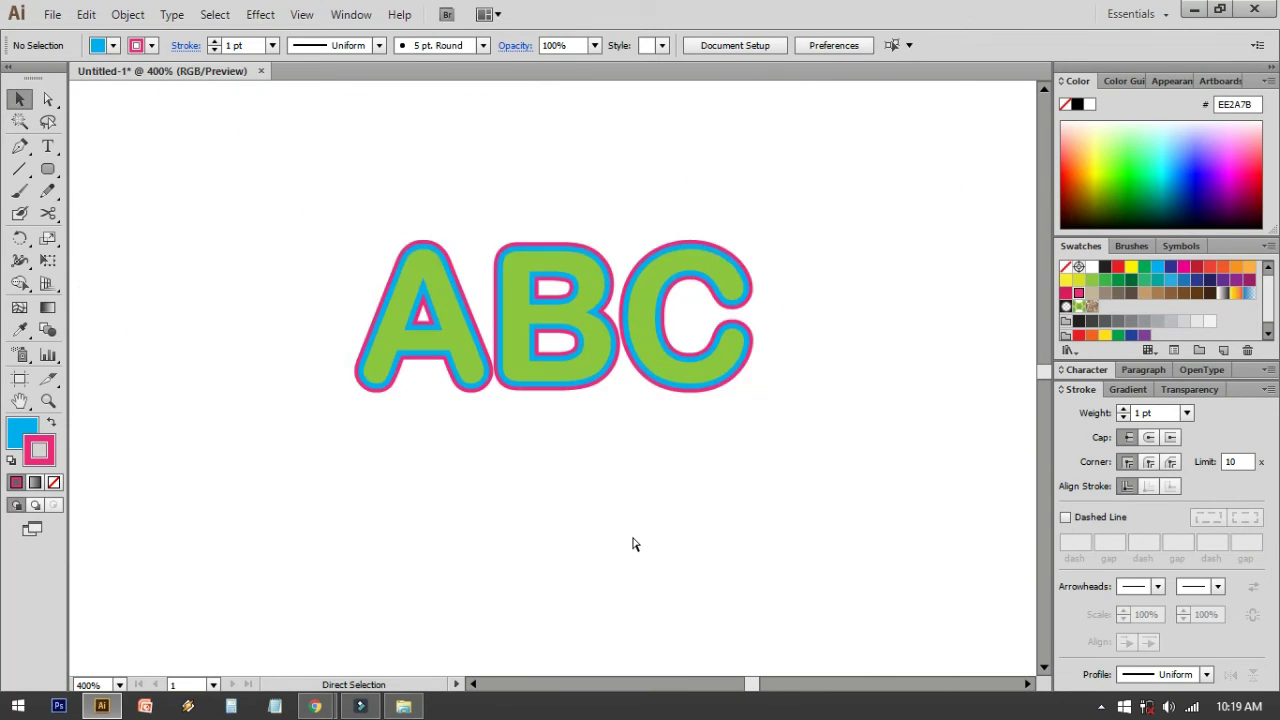
{"action": "left_click_drag", "start_coordinate": [790, 423], "coordinate": [757, 331]}
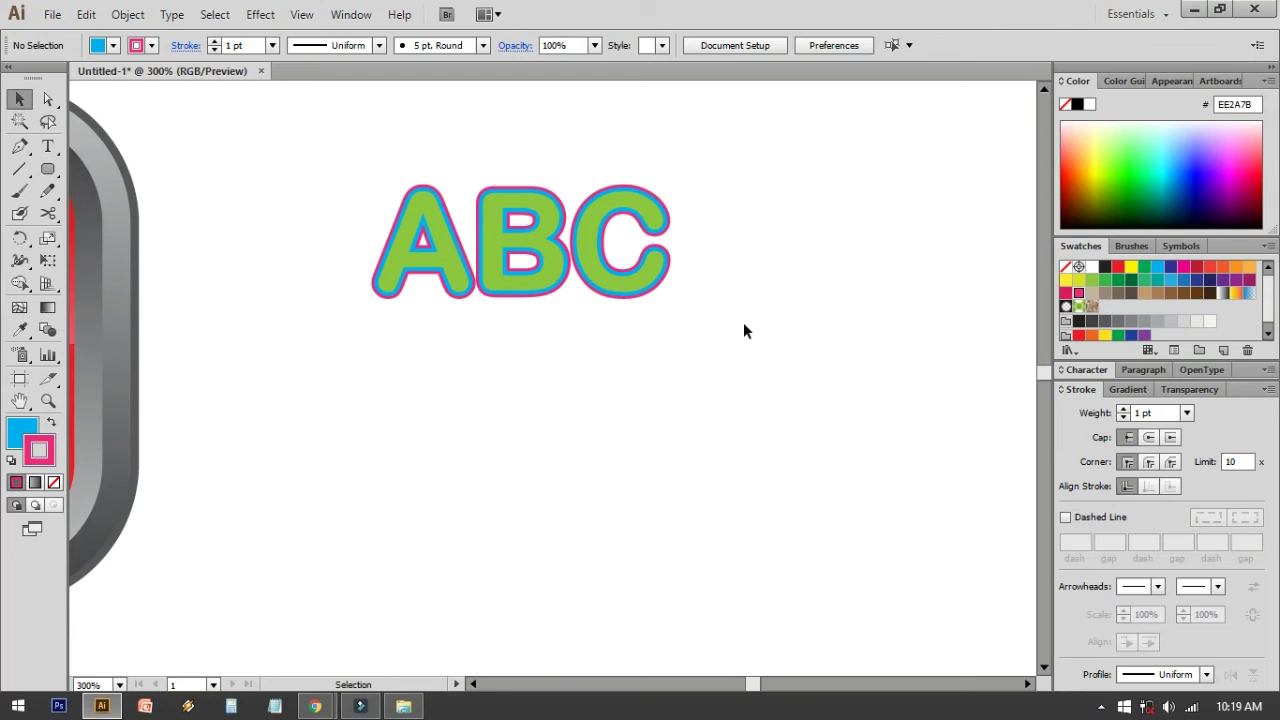
Examine the finished red button beside the multicolour ABC lettering and look through the Path commands, including Offset Path
{"action": "key", "text": "ctrl+minus"}
{"action": "left_click_drag", "start_coordinate": [454, 449], "coordinate": [499, 430]}
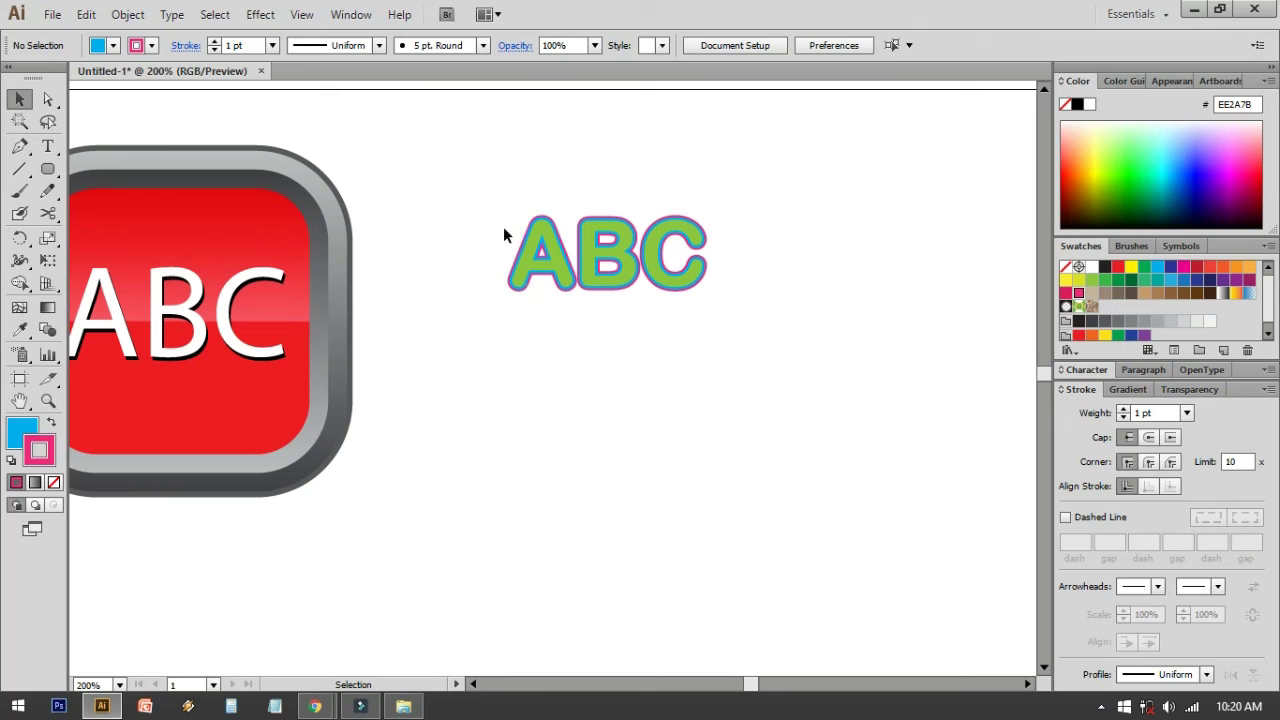
{"action": "left_click_drag", "start_coordinate": [357, 457], "coordinate": [514, 414]}
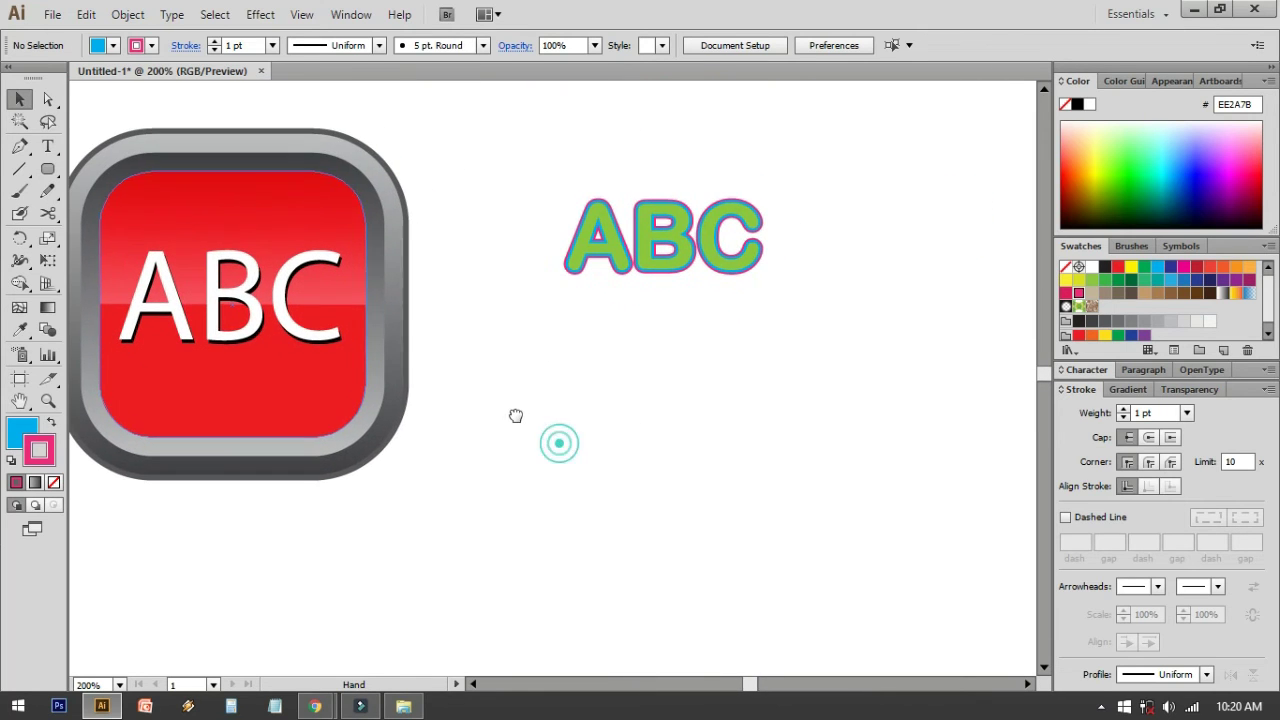
{"action": "left_click", "coordinate": [128, 14]}
{"action": "left_click", "coordinate": [243, 397]}
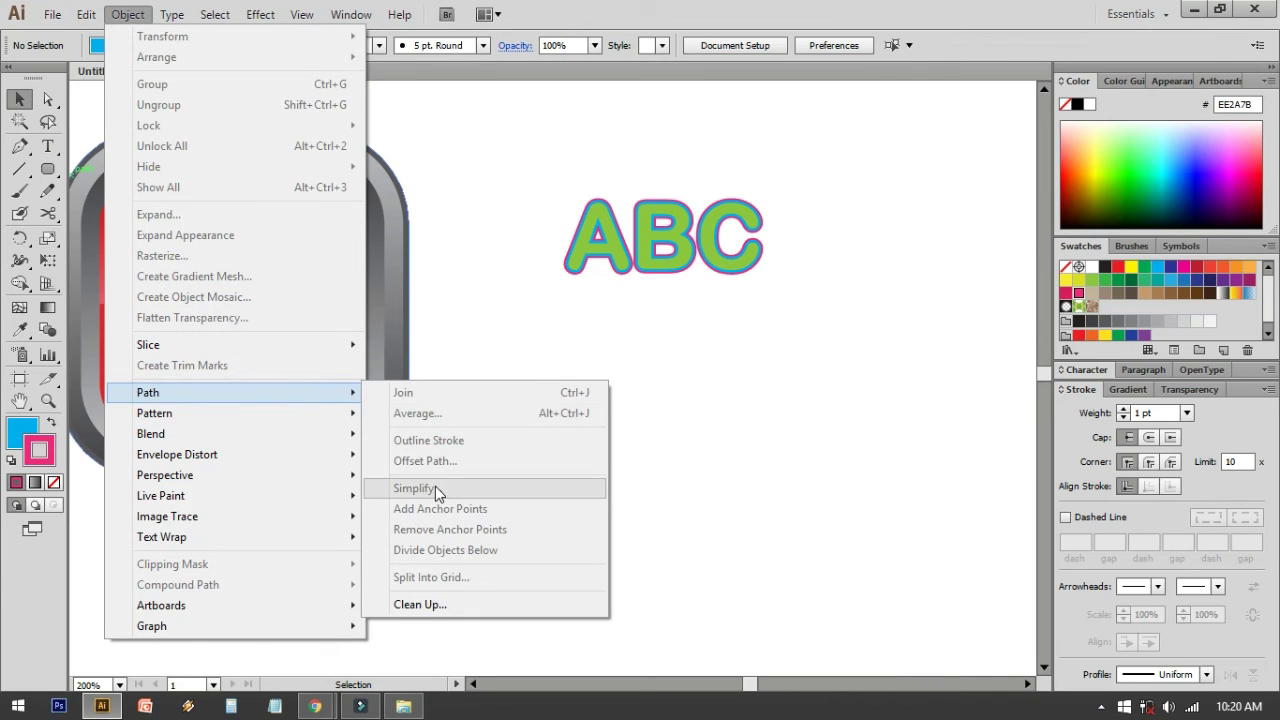
{"action": "left_click", "coordinate": [588, 333]}
{"action": "left_click_drag", "start_coordinate": [588, 340], "coordinate": [651, 300]}
{"action": "left_click", "coordinate": [490, 143]}
{"action": "left_click", "coordinate": [362, 105]}
{"action": "left_click", "coordinate": [594, 171]}
{"action": "left_click", "coordinate": [489, 127]}
{"action": "left_click", "coordinate": [614, 229]}
{"action": "left_click_drag", "start_coordinate": [614, 231], "coordinate": [614, 292]}
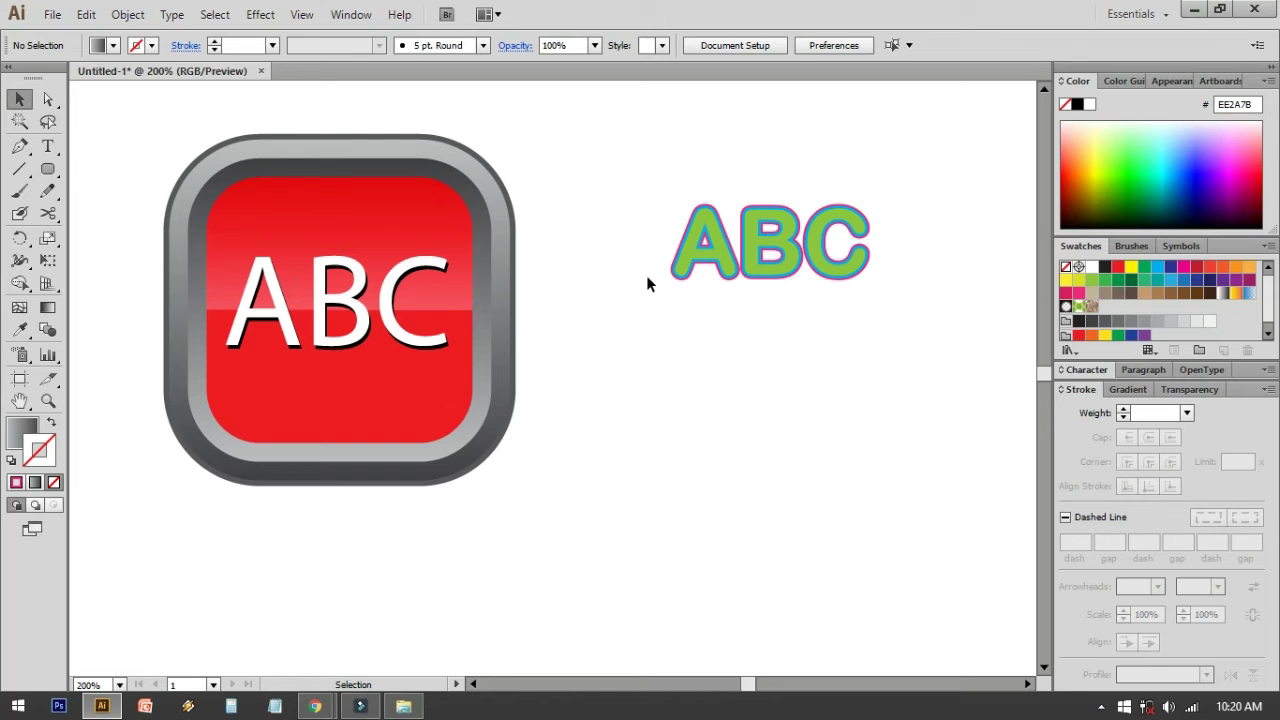
Switch to Chrome and share the Untitled-1 Illustrator window in the Google Meet call
{"action": "left_click", "coordinate": [316, 705]}
{"action": "left_click", "coordinate": [603, 200]}
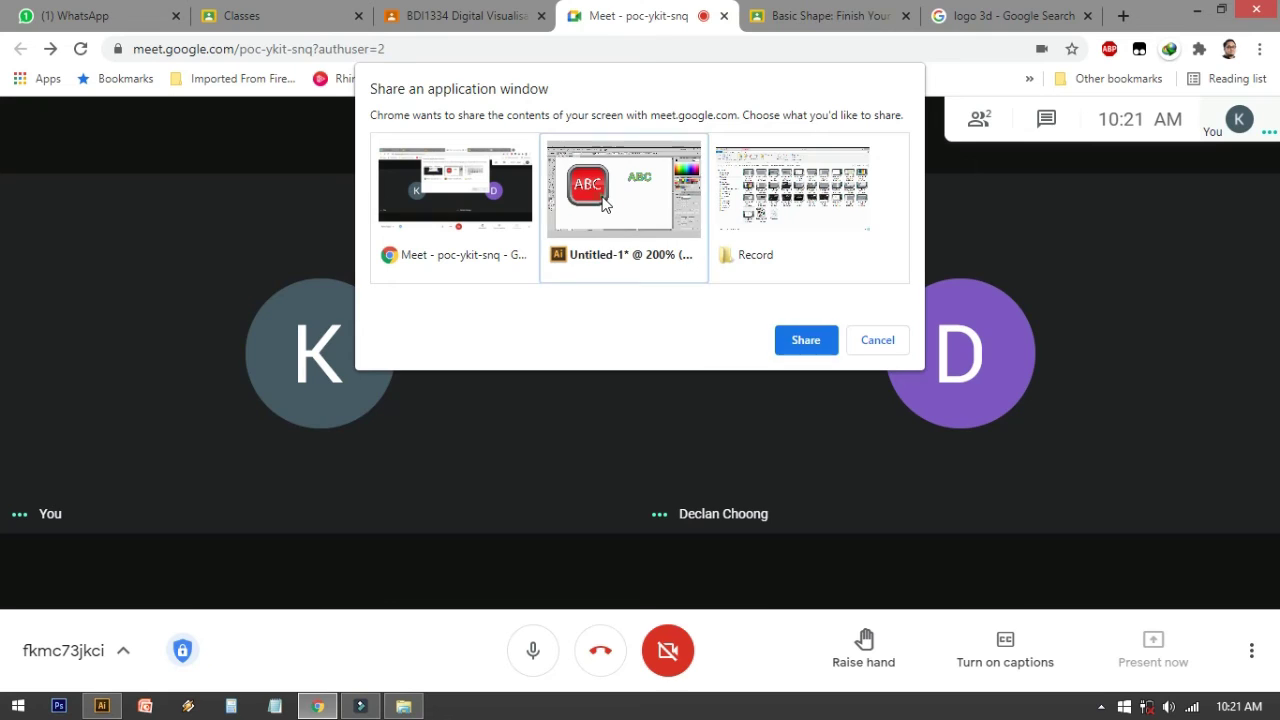
{"action": "left_click", "coordinate": [806, 340]}
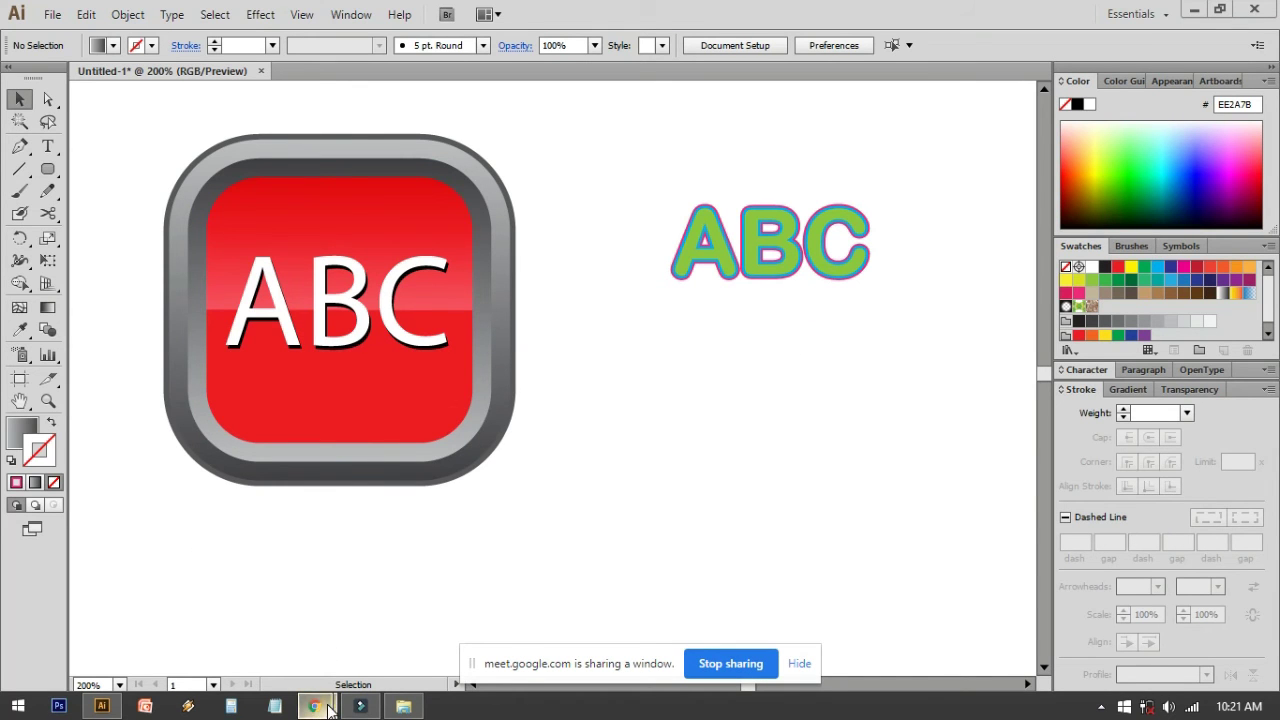
{"action": "mouse_move", "coordinate": [316, 705]}
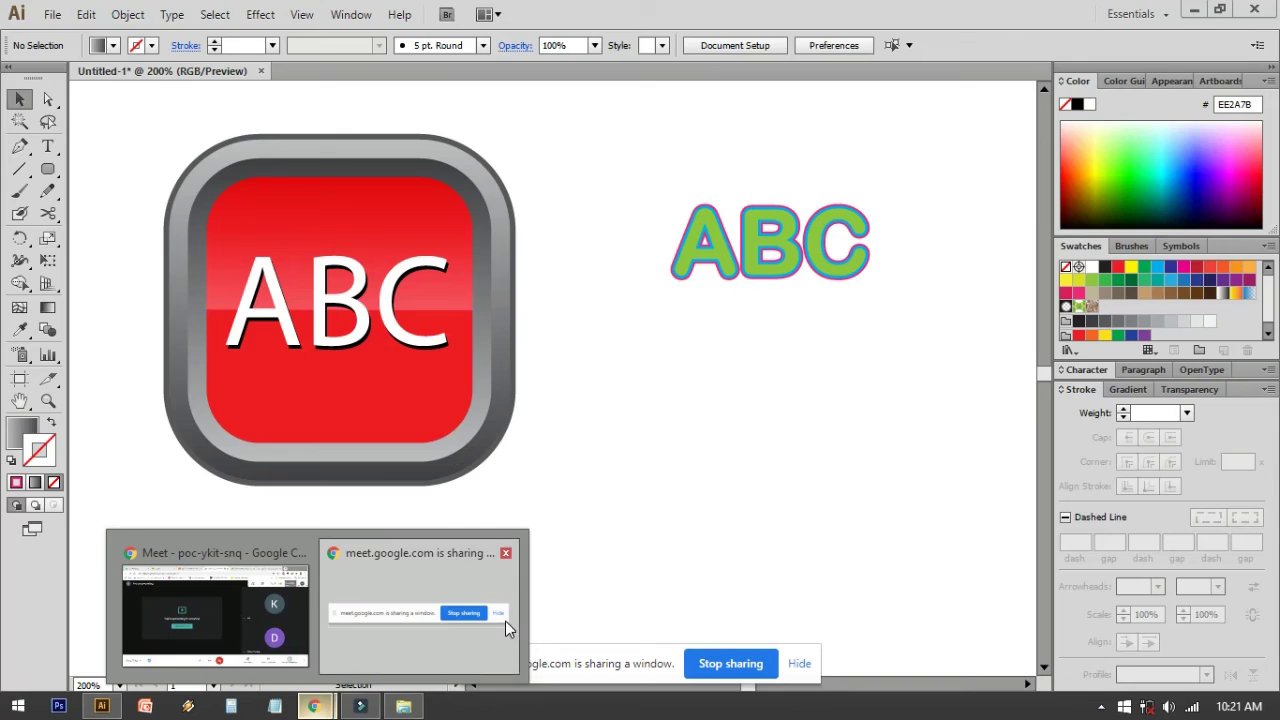
{"action": "left_click", "coordinate": [500, 618]}
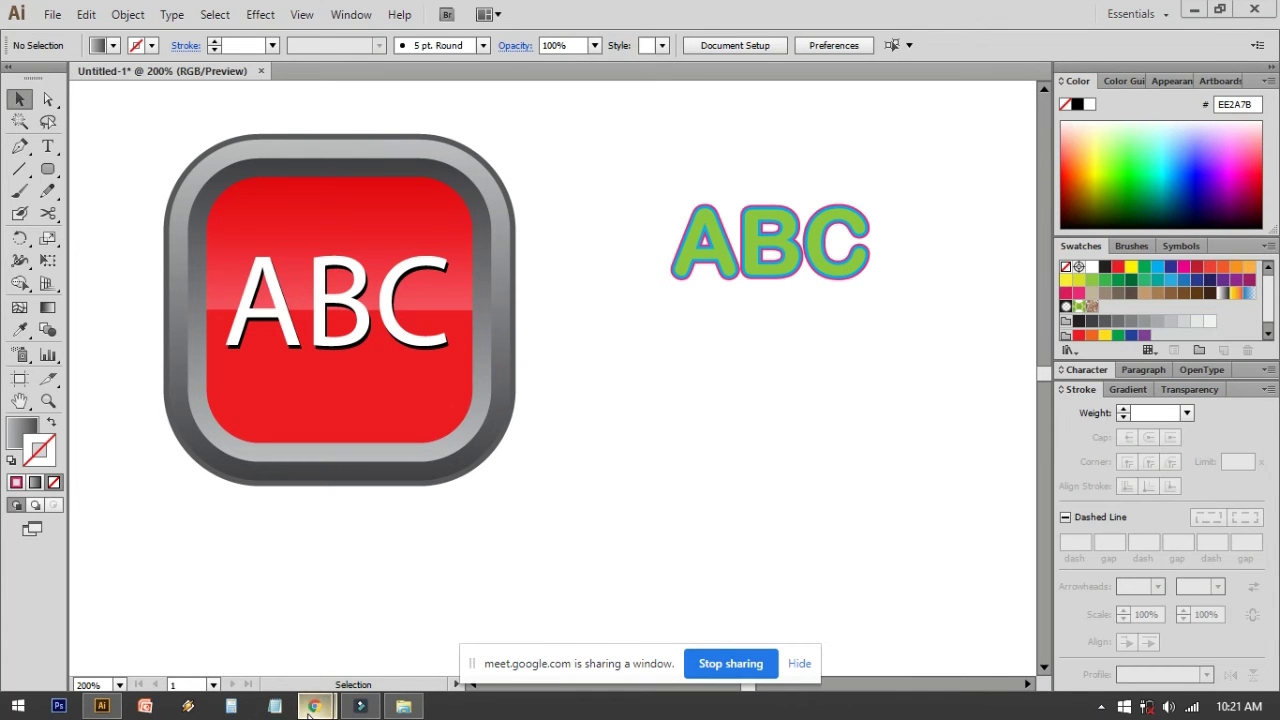
Copy the colourful ring logo image from the "logo 3d" Google results in Chrome and paste it into the Illustrator document
{"action": "left_click", "coordinate": [215, 610]}
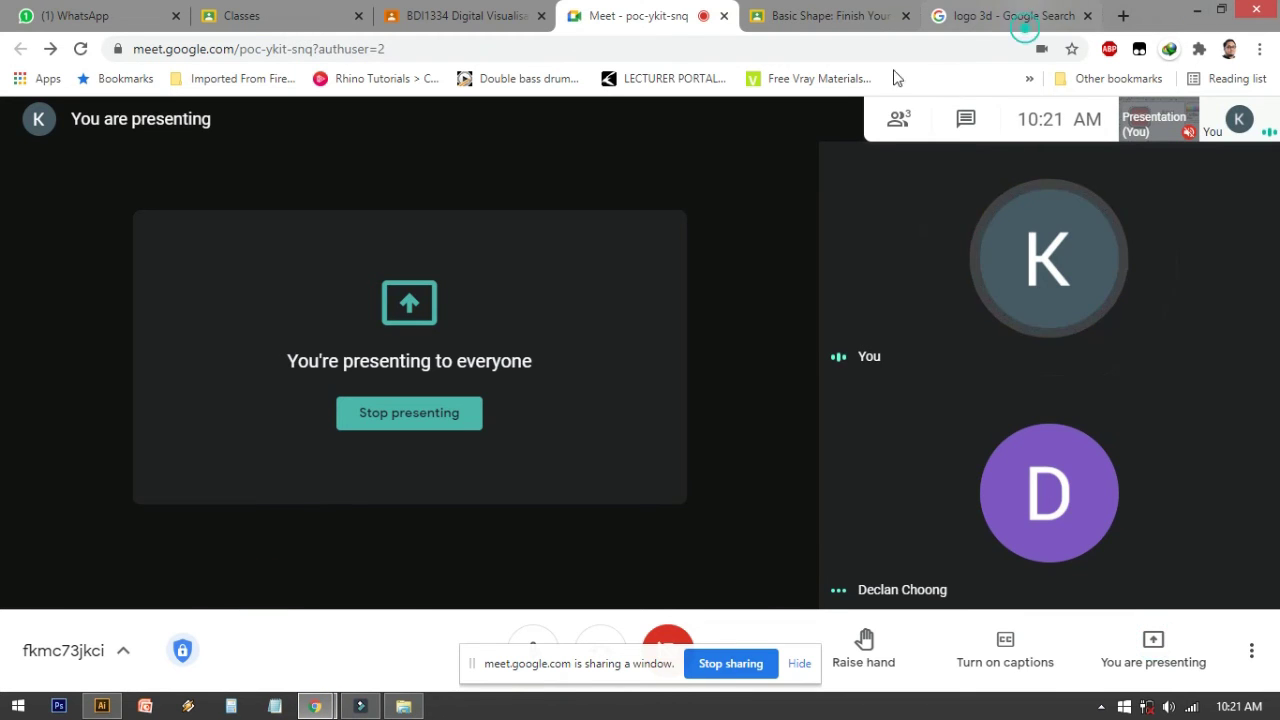
{"action": "left_click", "coordinate": [1010, 16]}
{"action": "right_click", "coordinate": [905, 320]}
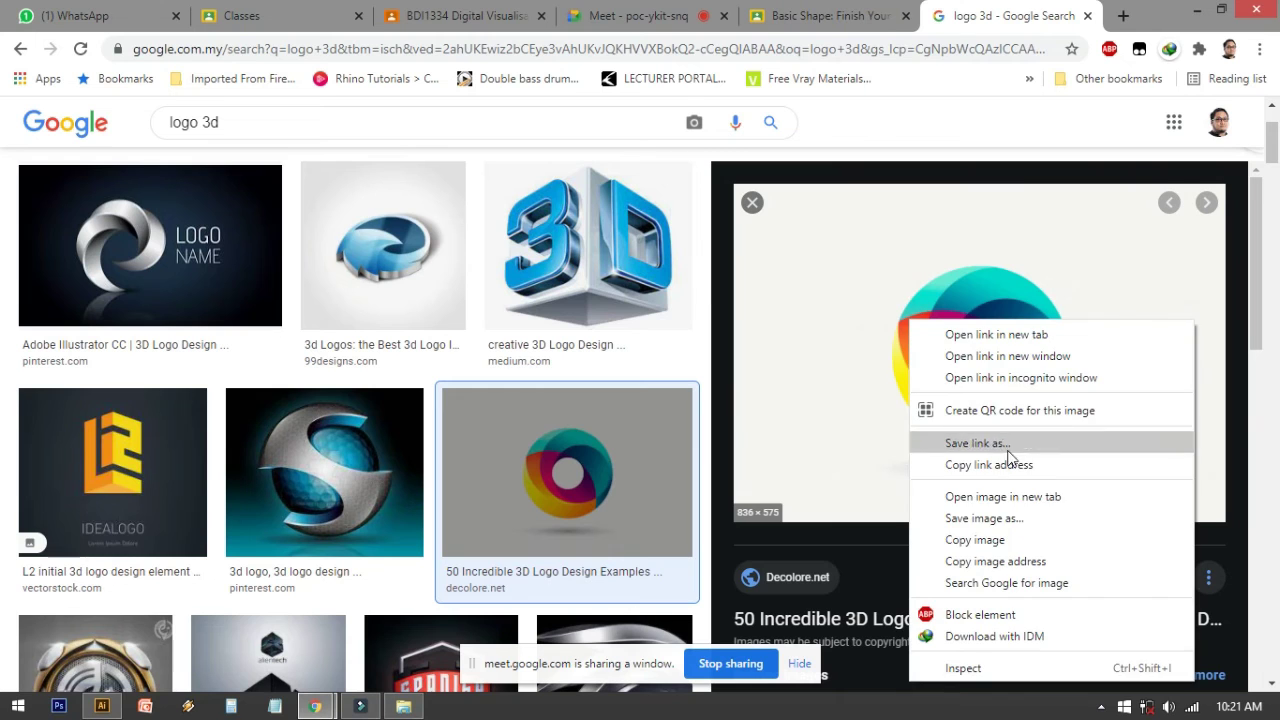
{"action": "left_click", "coordinate": [1006, 539]}
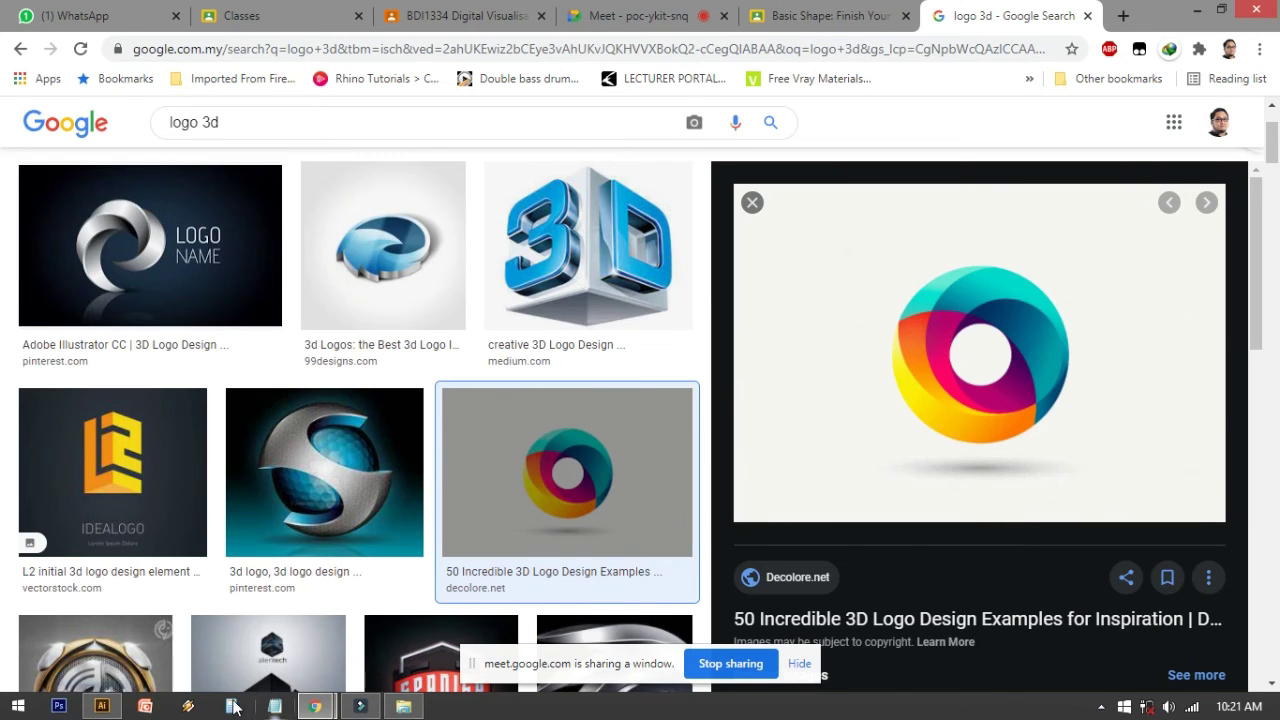
{"action": "left_click", "coordinate": [103, 707]}
{"action": "left_click_drag", "start_coordinate": [573, 508], "coordinate": [425, 338]}
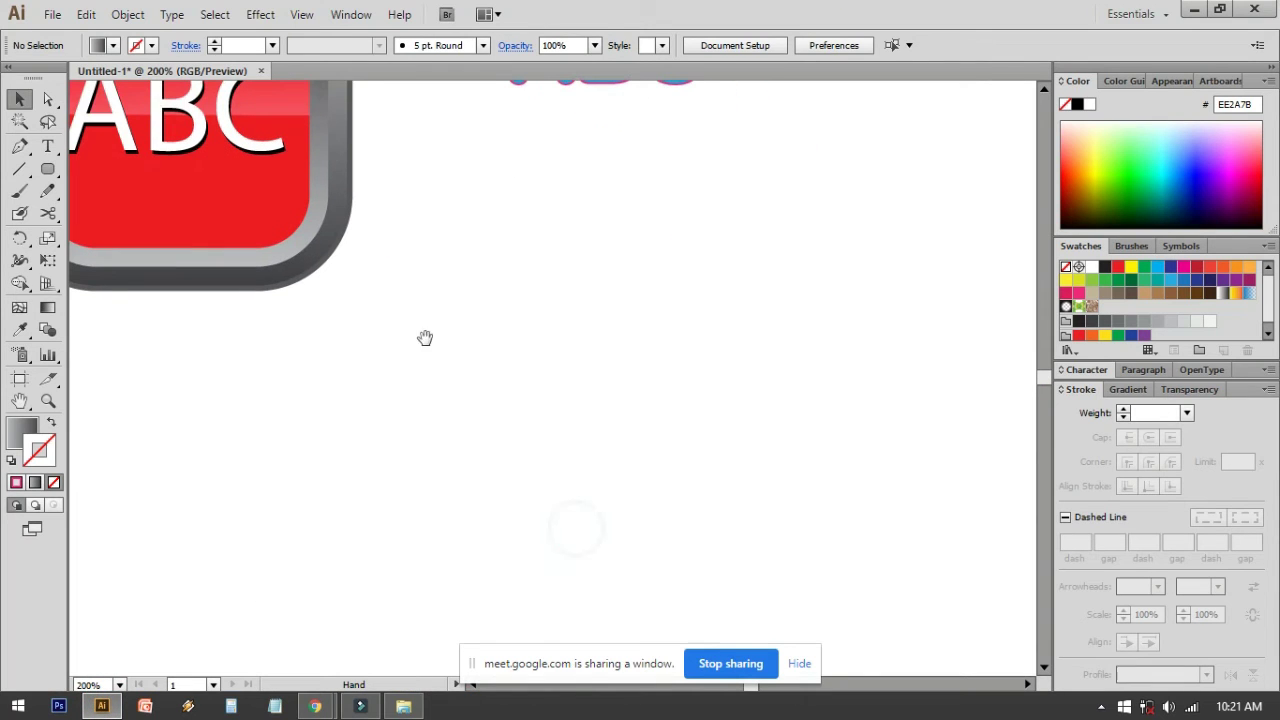
{"action": "key", "text": "ctrl+v"}
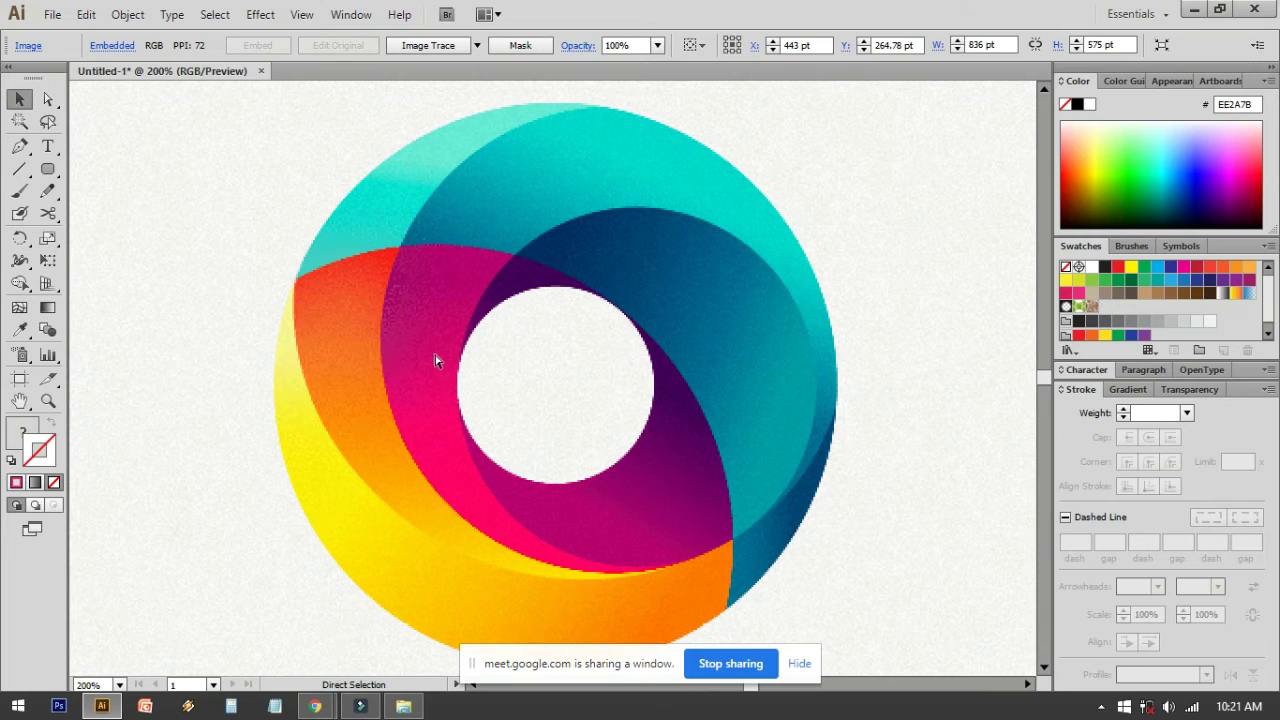
Scale the pasted ring logo image down to about 192 x 132 pt and place it below the ABC lettering
{"action": "key", "text": "ctrl+minus"}
{"action": "key", "text": "ctrl+minus"}
{"action": "key", "text": "ctrl+minus"}
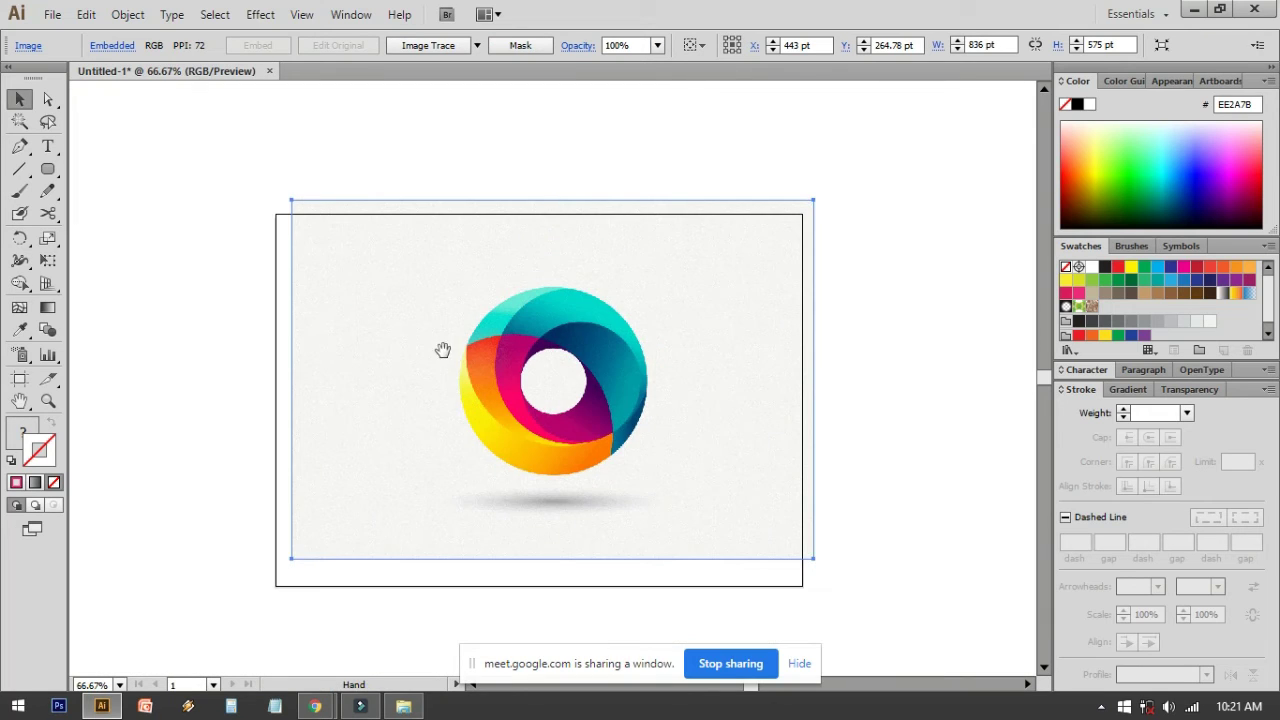
{"action": "left_click_drag", "start_coordinate": [443, 349], "coordinate": [273, 232]}
{"action": "left_click_drag", "start_coordinate": [113, 98], "coordinate": [318, 300]}
{"action": "key", "text": "ctrl+equal"}
{"action": "key", "text": "ctrl+equal"}
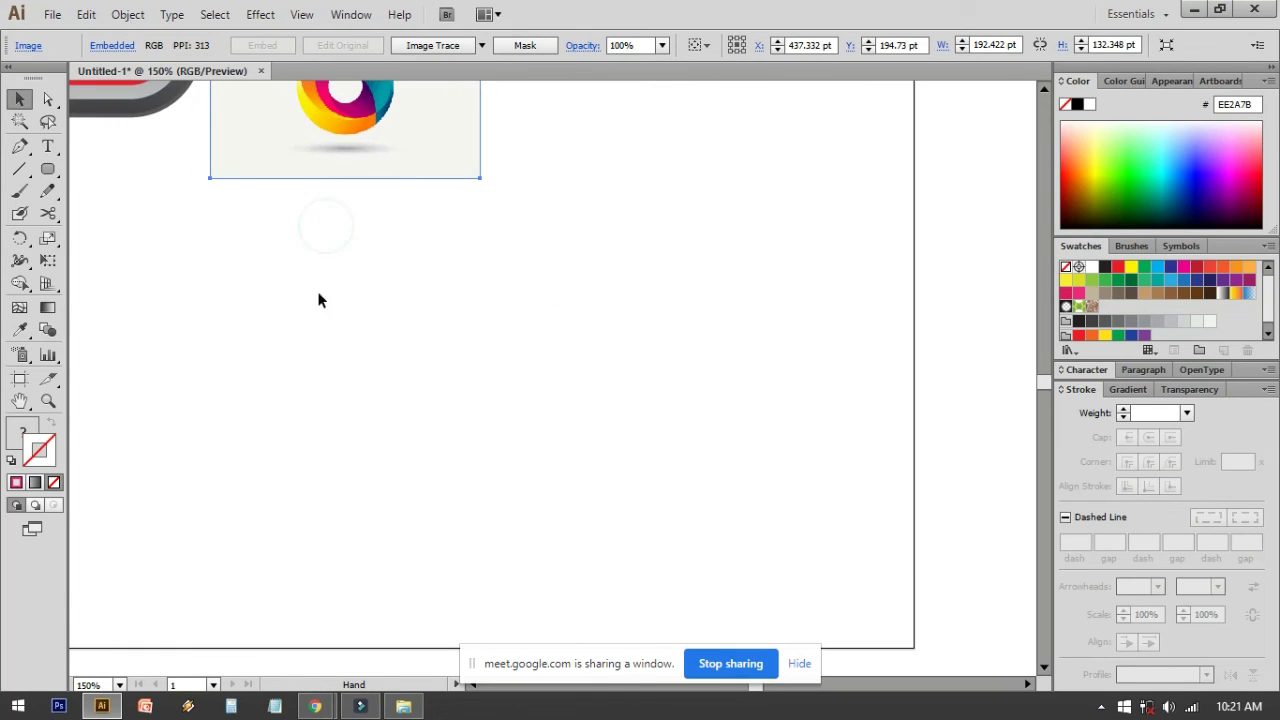
Draw a wide rectangle in the empty area of the artboard below the logo image
{"action": "left_click_drag", "start_coordinate": [47, 168], "coordinate": [90, 168]}
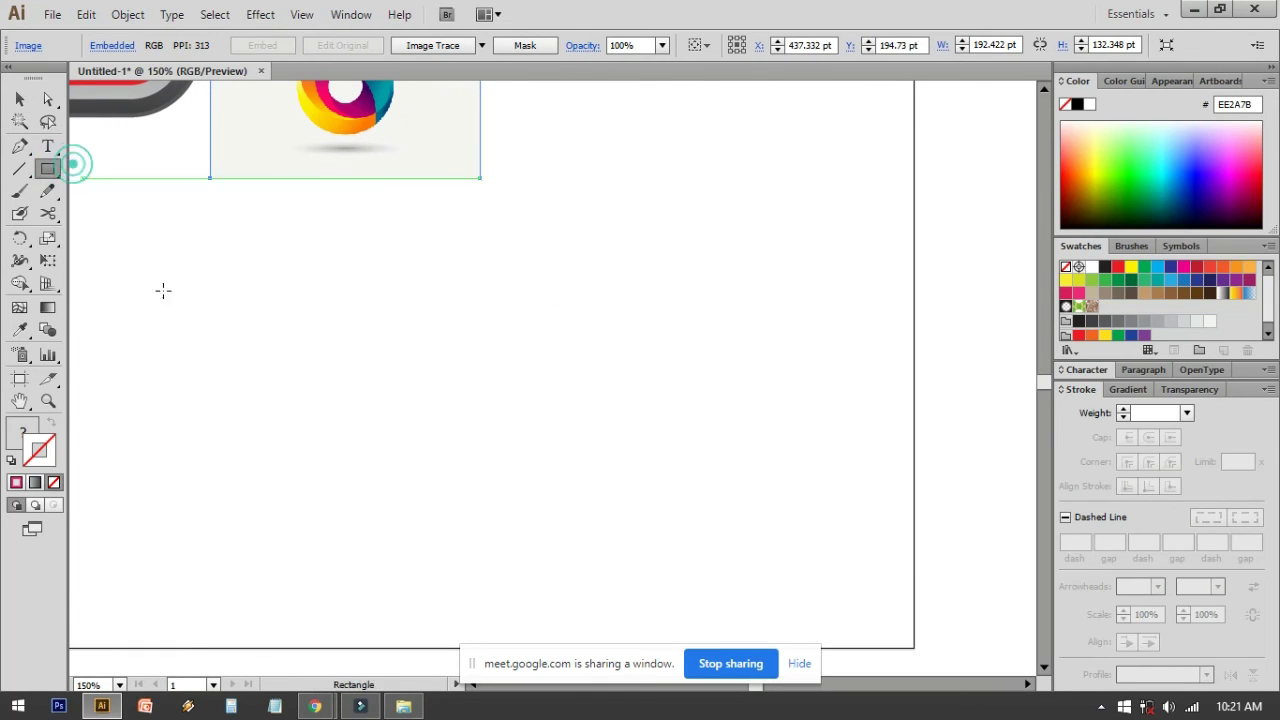
{"action": "left_click_drag", "start_coordinate": [224, 370], "coordinate": [321, 198]}
{"action": "left_click_drag", "start_coordinate": [203, 137], "coordinate": [891, 461]}
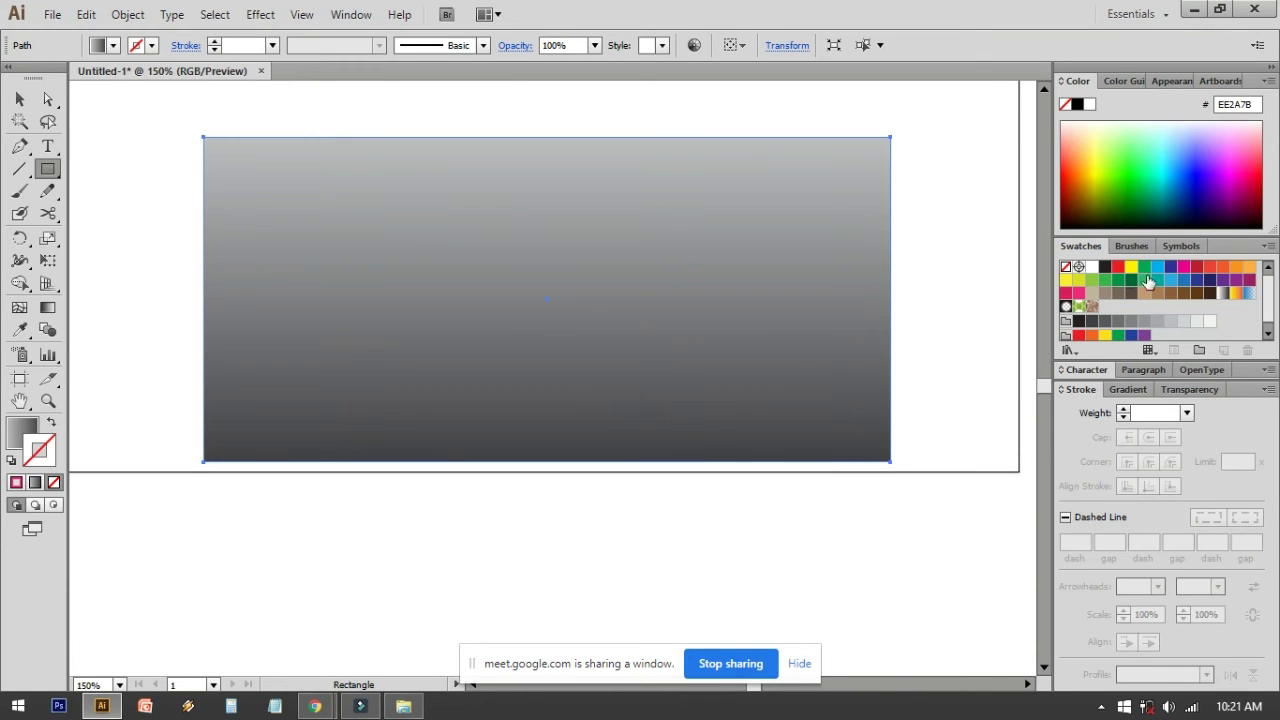
Fill the rectangle with a linear gradient from dark red BE1E2D to red ED1C24 and remove its stroke
{"action": "left_click", "coordinate": [1130, 386]}
{"action": "key", "text": "v"}
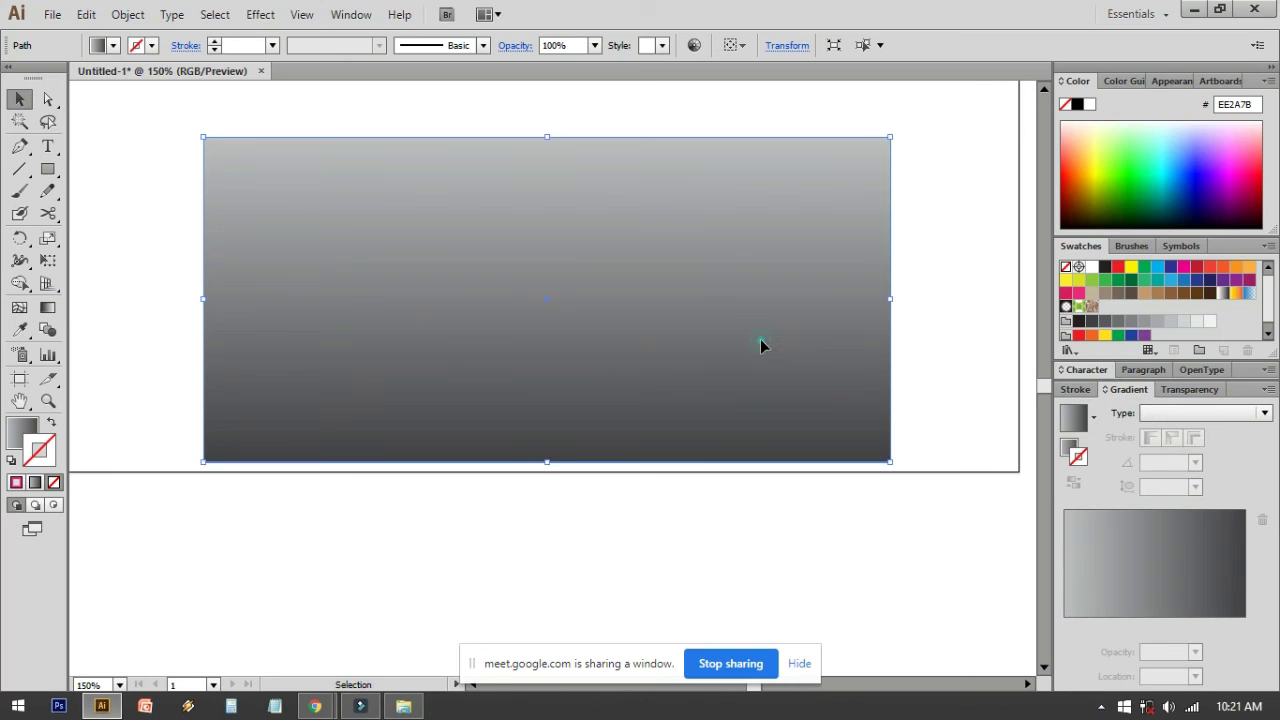
{"action": "left_click_drag", "start_coordinate": [1115, 268], "coordinate": [1247, 516]}
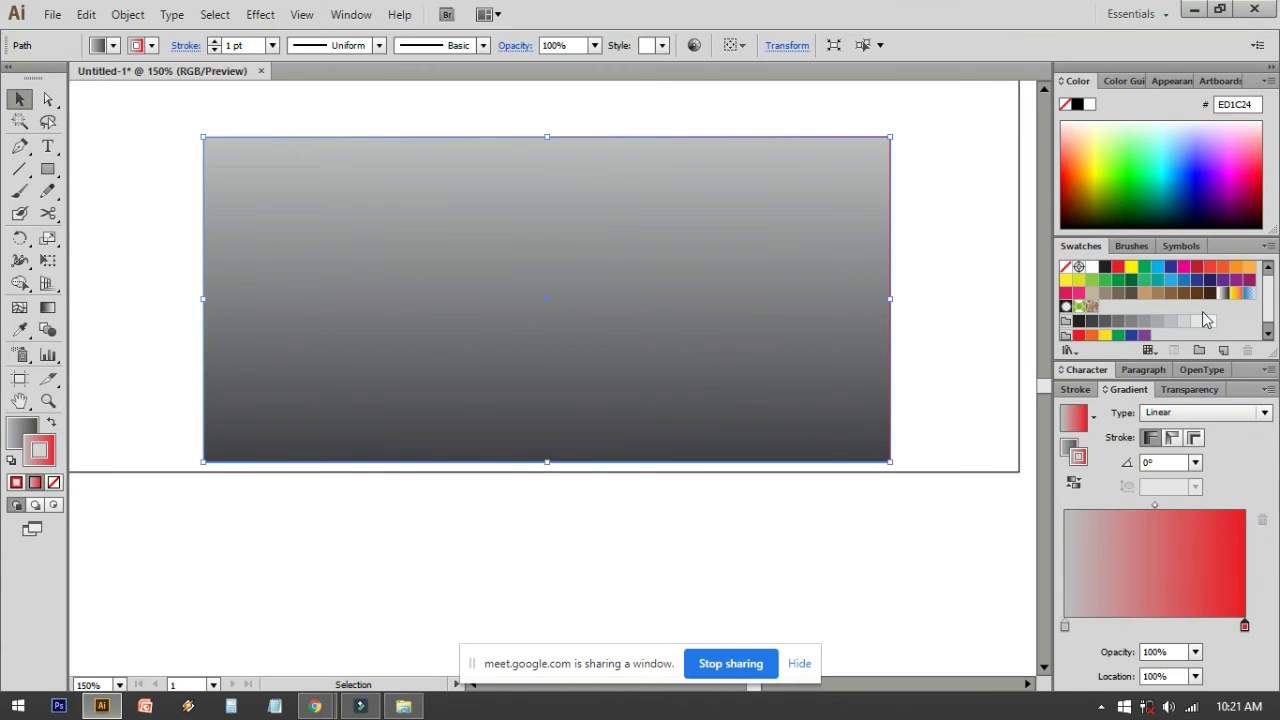
{"action": "left_click_drag", "start_coordinate": [1195, 270], "coordinate": [1064, 624]}
{"action": "left_click", "coordinate": [49, 425]}
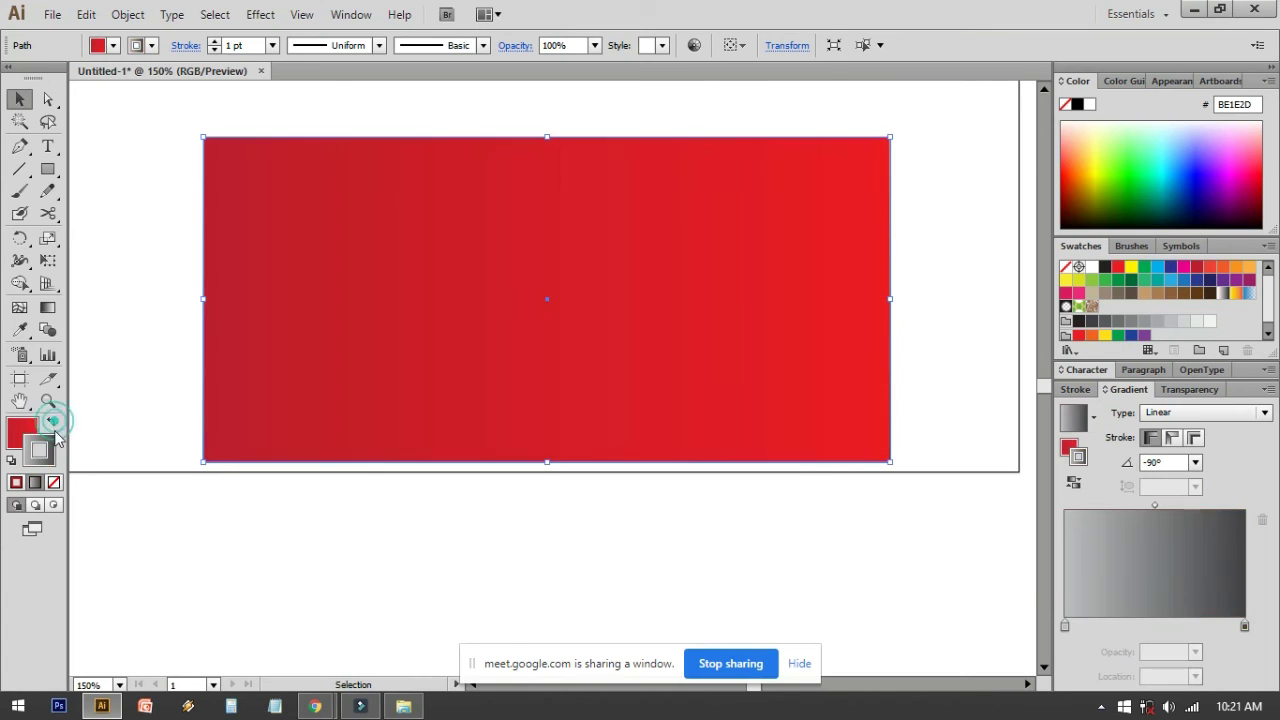
{"action": "left_click", "coordinate": [54, 483]}
Redirect the rectangle's red gradient diagonally at about -143° and deselect it
{"action": "key", "text": "g"}
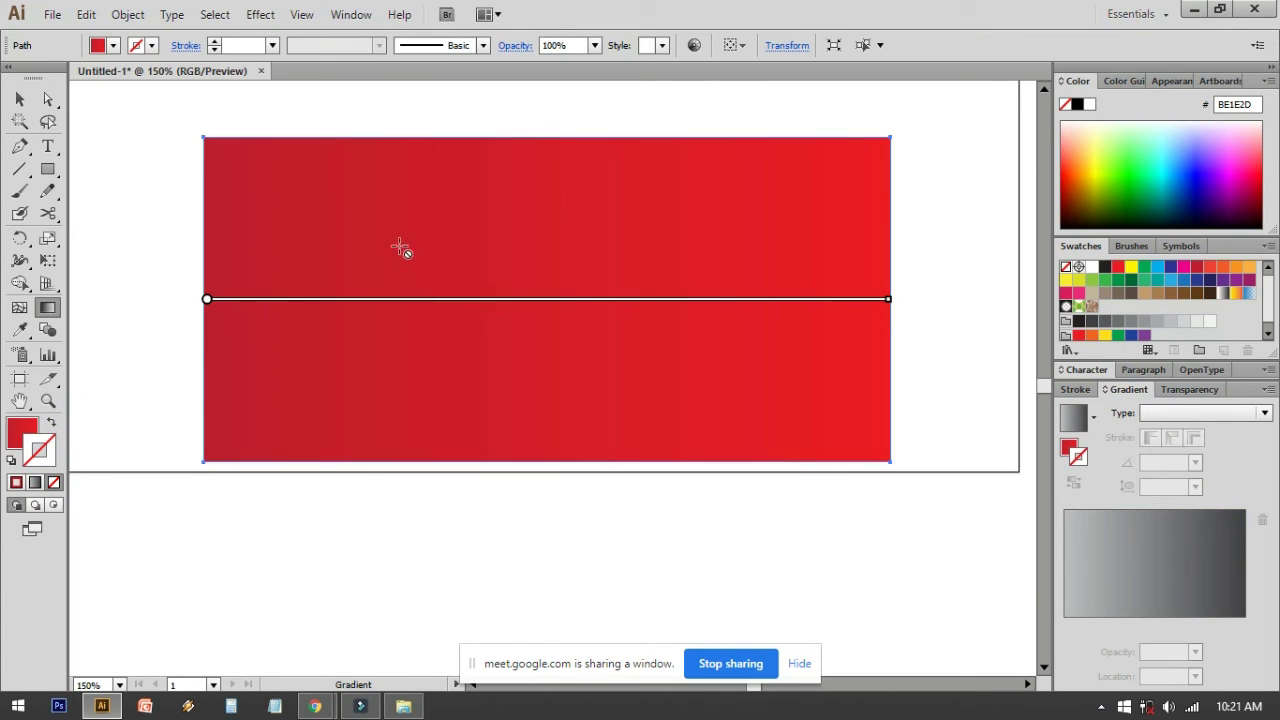
{"action": "left_click", "coordinate": [14, 430]}
{"action": "left_click_drag", "start_coordinate": [409, 184], "coordinate": [555, 481]}
{"action": "key", "text": "v"}
{"action": "left_click", "coordinate": [490, 494]}
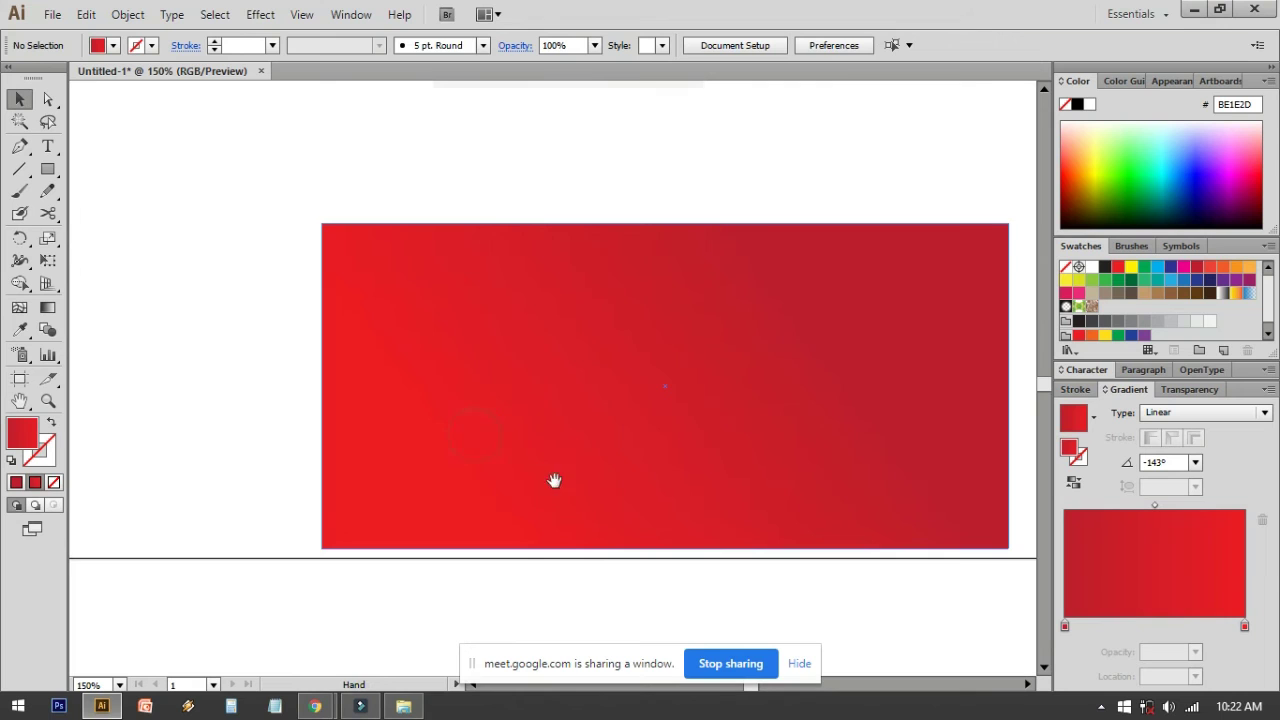
Move the ring logo image onto the red rectangle and bring it to the front
{"action": "key", "text": "ctrl+minus"}
{"action": "key", "text": "ctrl+minus"}
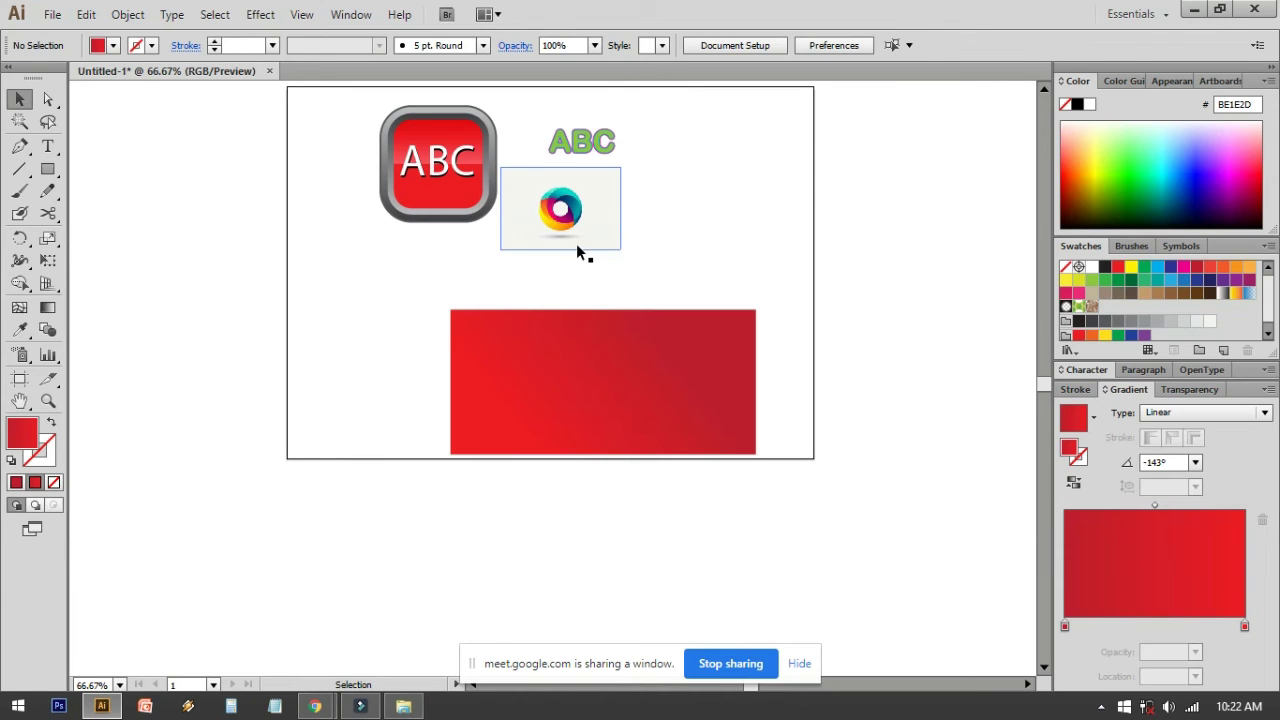
{"action": "left_click", "coordinate": [537, 197]}
{"action": "left_click_drag", "start_coordinate": [550, 220], "coordinate": [572, 410]}
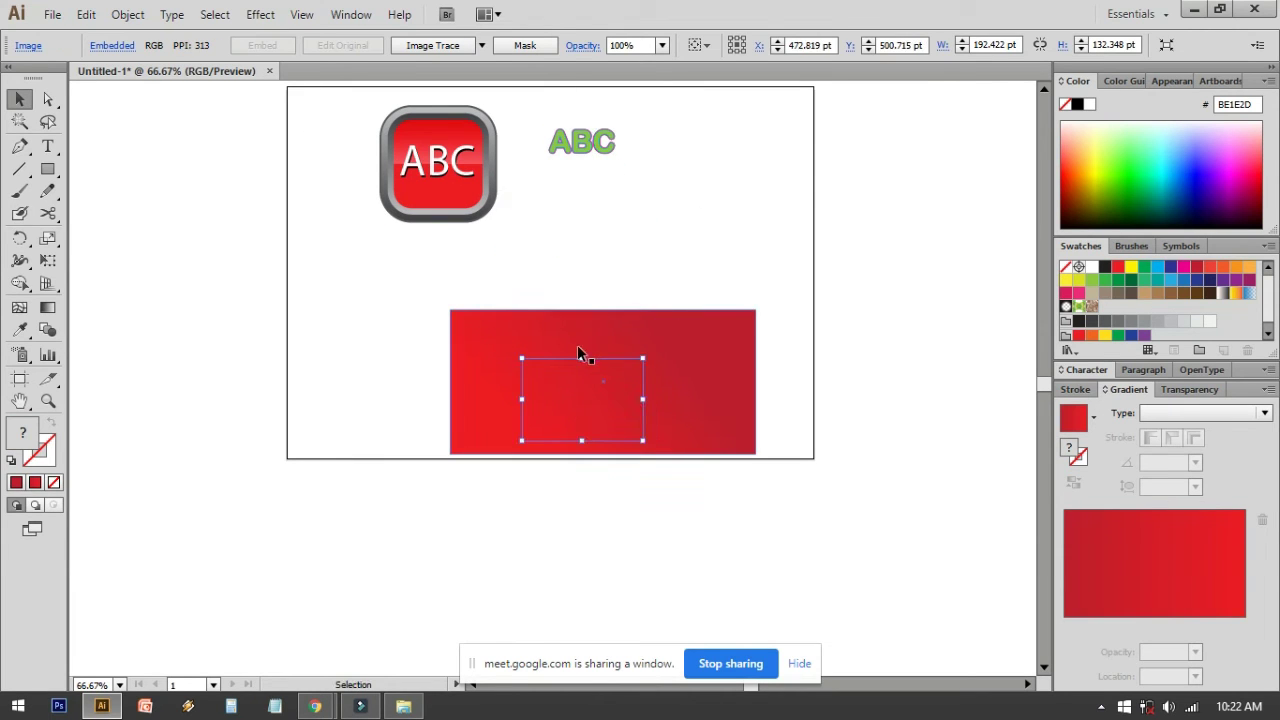
{"action": "right_click", "coordinate": [566, 386]}
{"action": "left_click", "coordinate": [648, 492]}
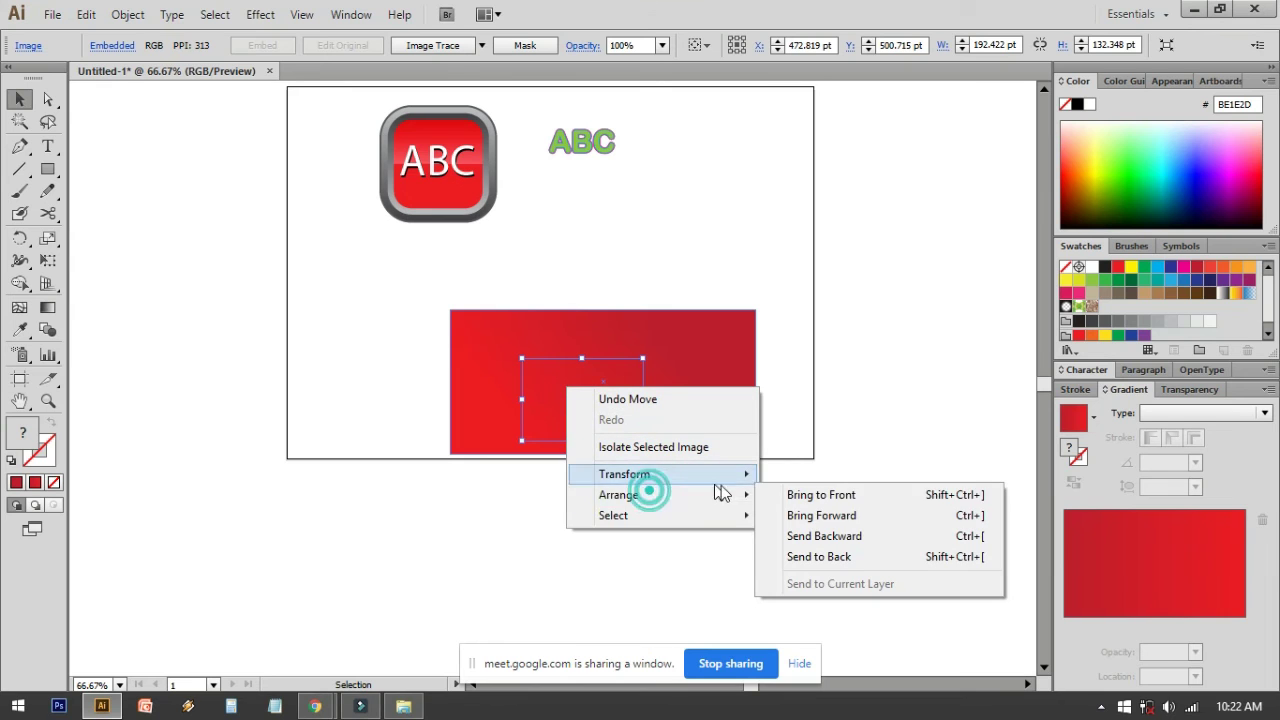
{"action": "left_click", "coordinate": [780, 494]}
Examine up close how the ring logo image's background looks against the red rectangle
{"action": "key", "text": "ctrl+plus"}
{"action": "key", "text": "ctrl+plus"}
{"action": "key", "text": "ctrl+plus"}
{"action": "key", "text": "ctrl+plus"}
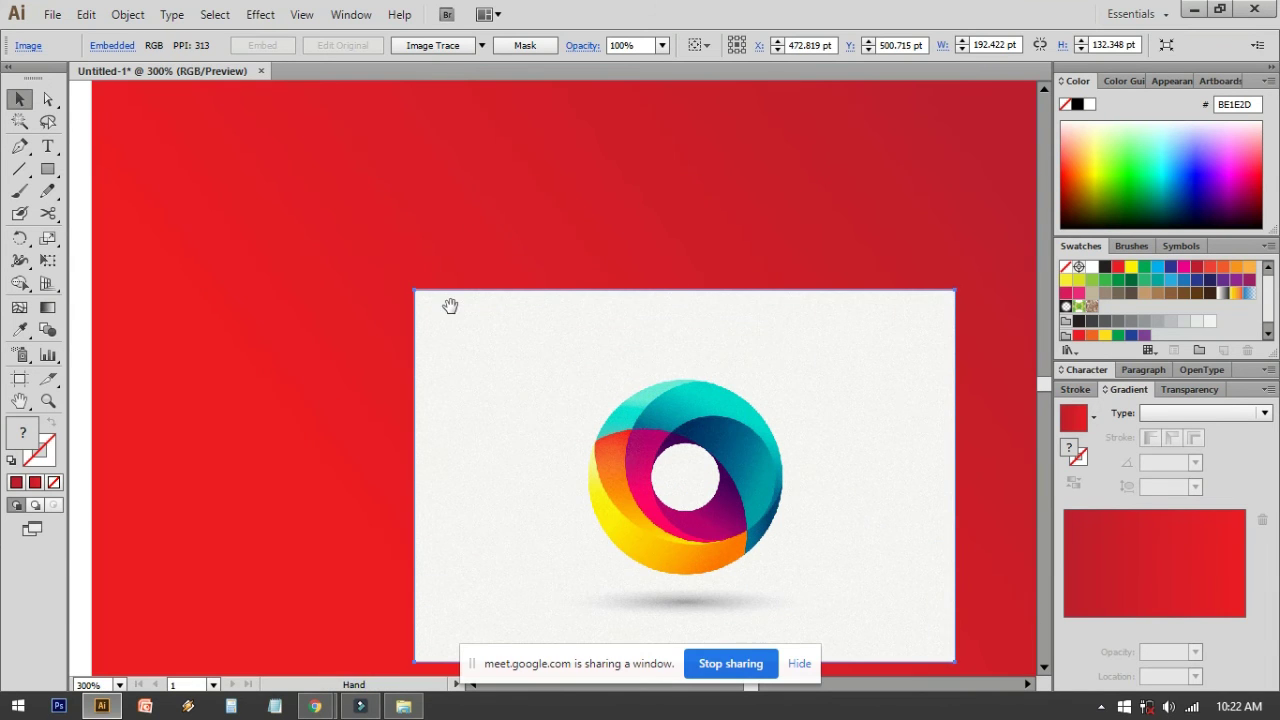
{"action": "left_click_drag", "start_coordinate": [503, 421], "coordinate": [672, 204]}
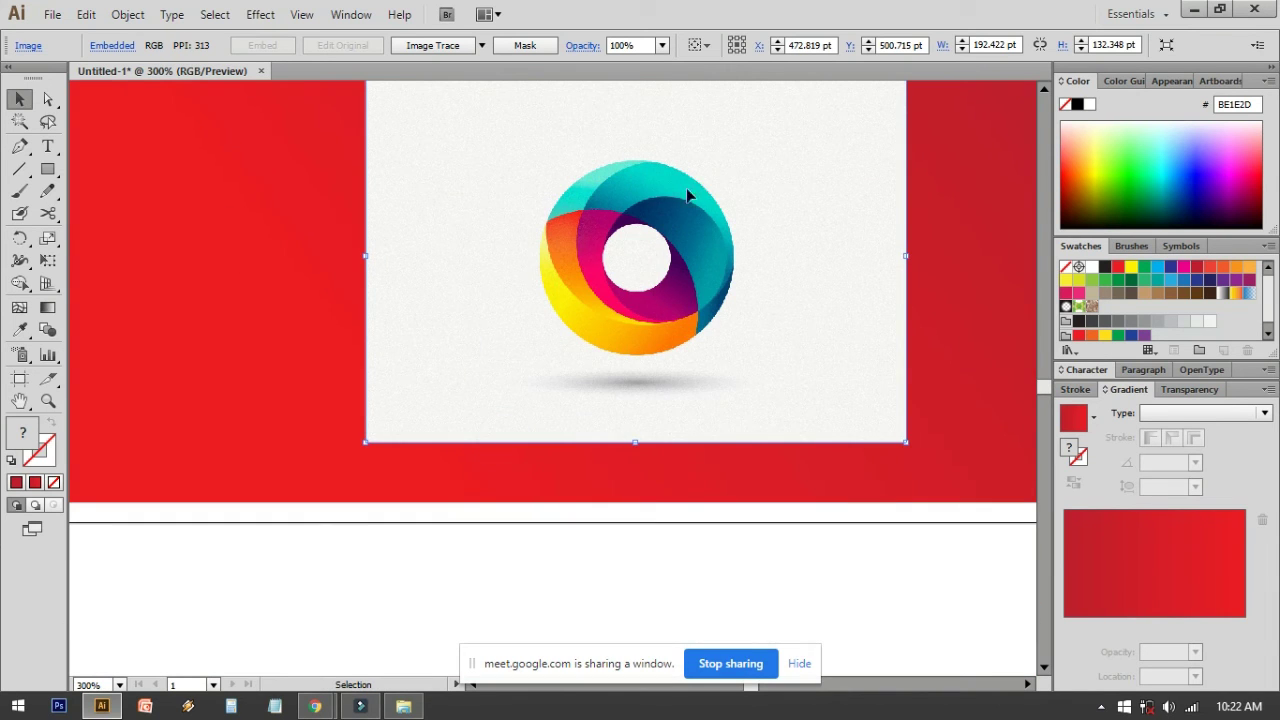
{"action": "scroll", "coordinate": [708, 287], "scroll_direction": "up", "scroll_amount": 3}
{"action": "scroll", "coordinate": [708, 287], "scroll_direction": "right", "scroll_amount": 3}
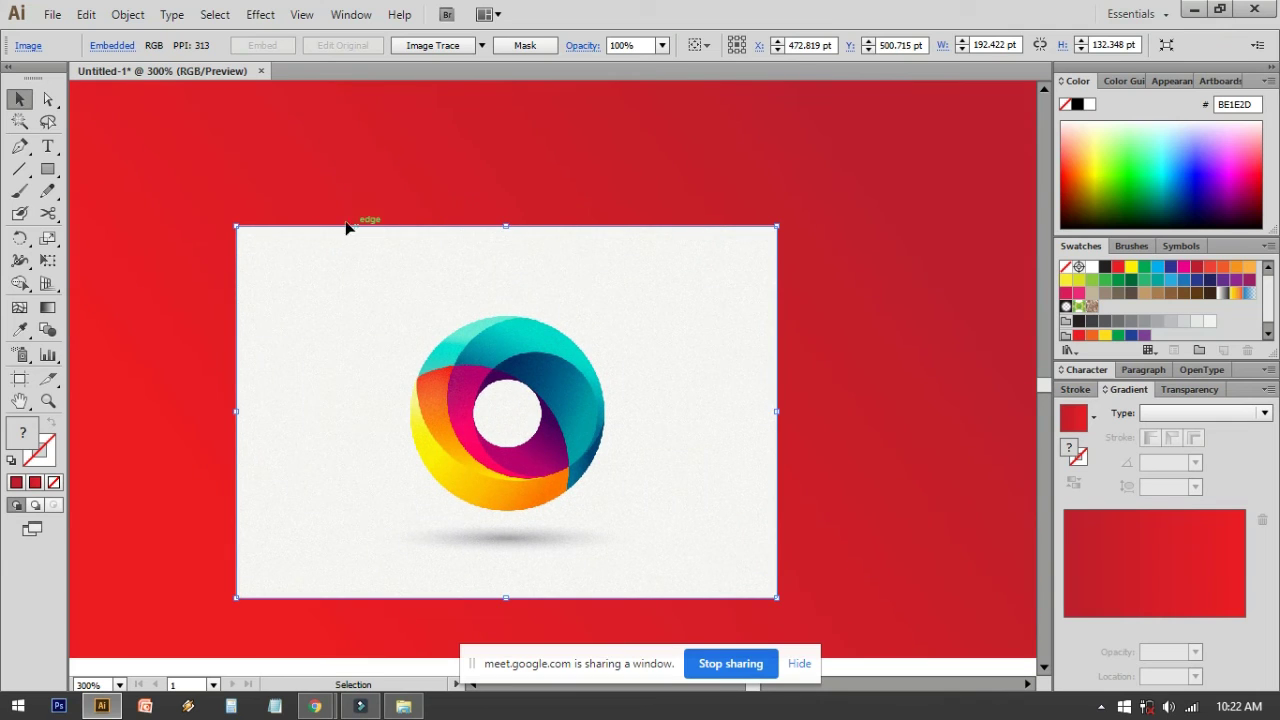
{"action": "scroll", "coordinate": [666, 346], "scroll_direction": "down", "scroll_amount": 3}
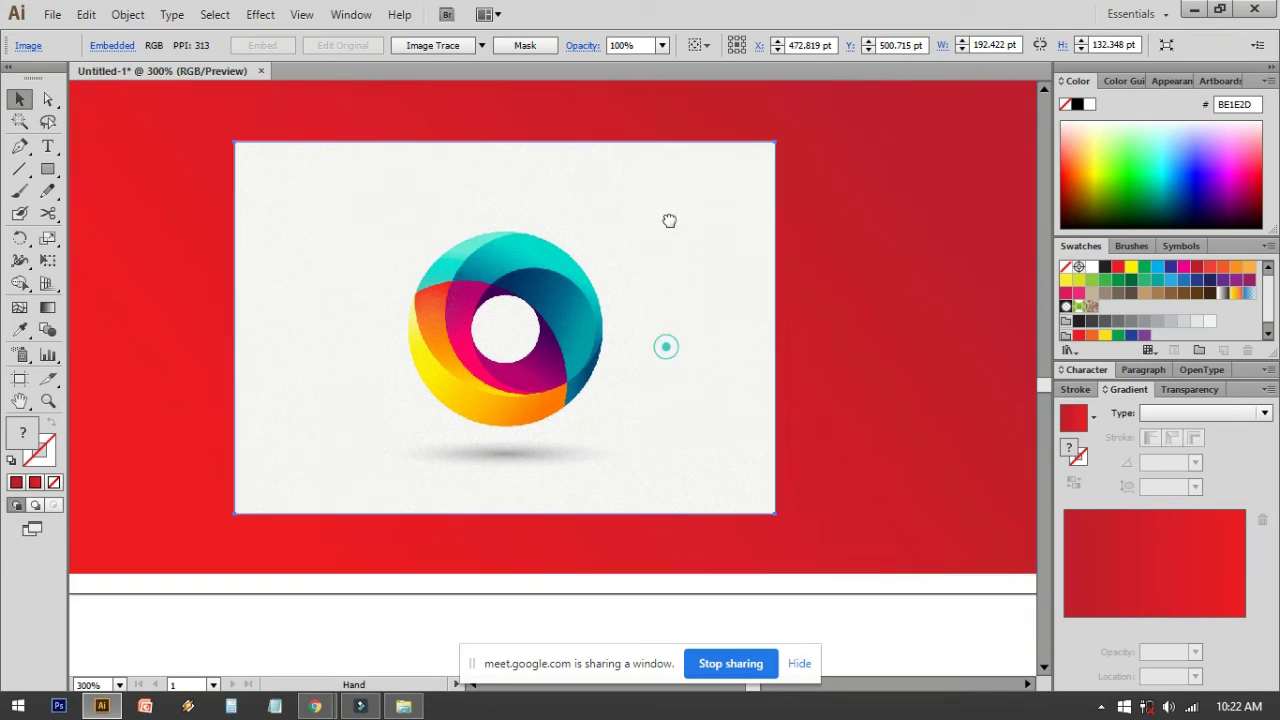
Move the ring logo image off the red rectangle to the blank artboard area on its left and deselect it
{"action": "left_click_drag", "start_coordinate": [368, 244], "coordinate": [937, 129]}
{"action": "left_click_drag", "start_coordinate": [874, 178], "coordinate": [303, 180]}
{"action": "left_click_drag", "start_coordinate": [388, 181], "coordinate": [314, 240]}
{"action": "left_click", "coordinate": [532, 555]}
Draw an unfilled circle with a 1 pt red gradient stroke over the ring logo, using the Ellipse tool
{"action": "left_click", "coordinate": [46, 176]}
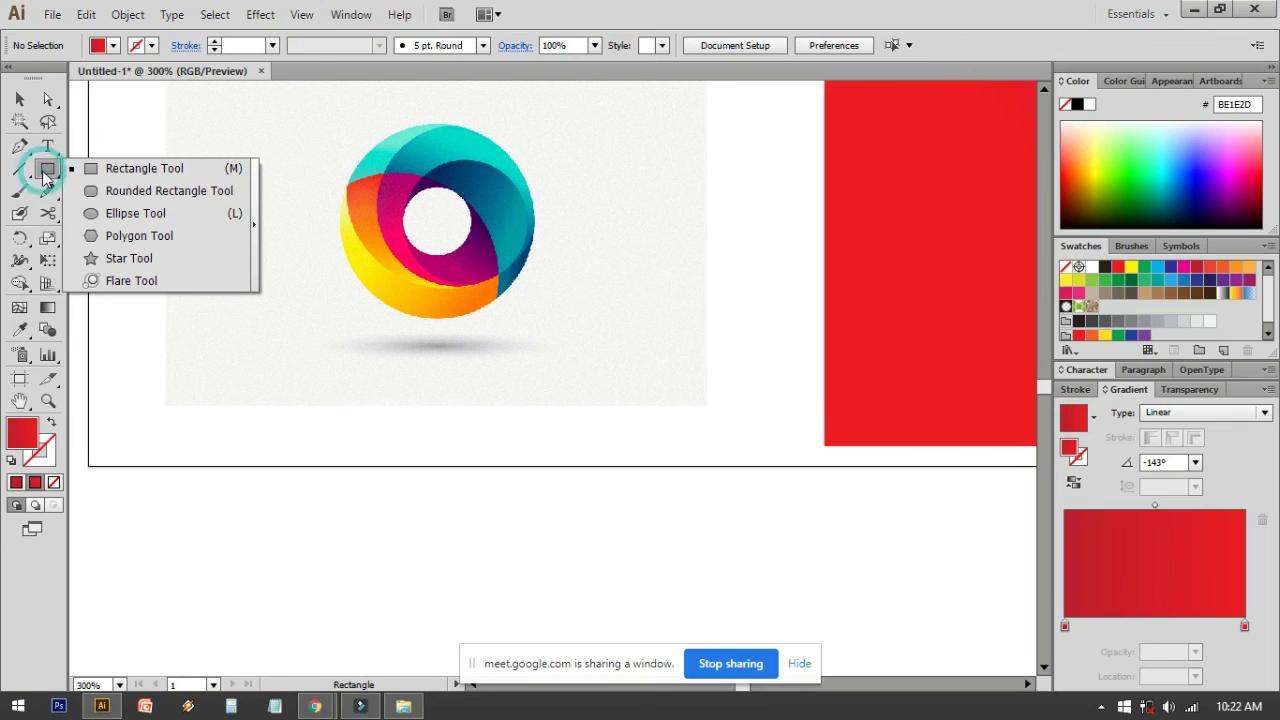
{"action": "left_click_drag", "start_coordinate": [46, 176], "coordinate": [120, 213]}
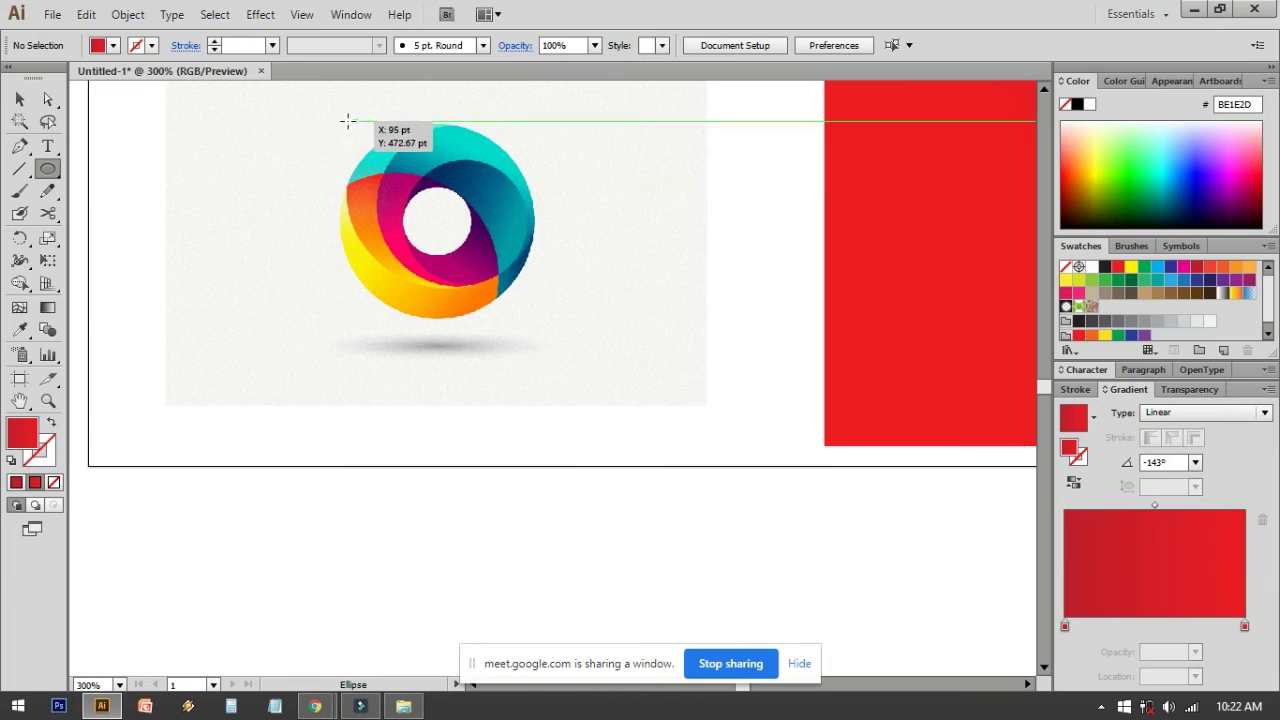
{"action": "left_click", "coordinate": [50, 425]}
{"action": "left_click_drag", "start_coordinate": [345, 122], "coordinate": [502, 320]}
{"action": "key", "text": "v"}
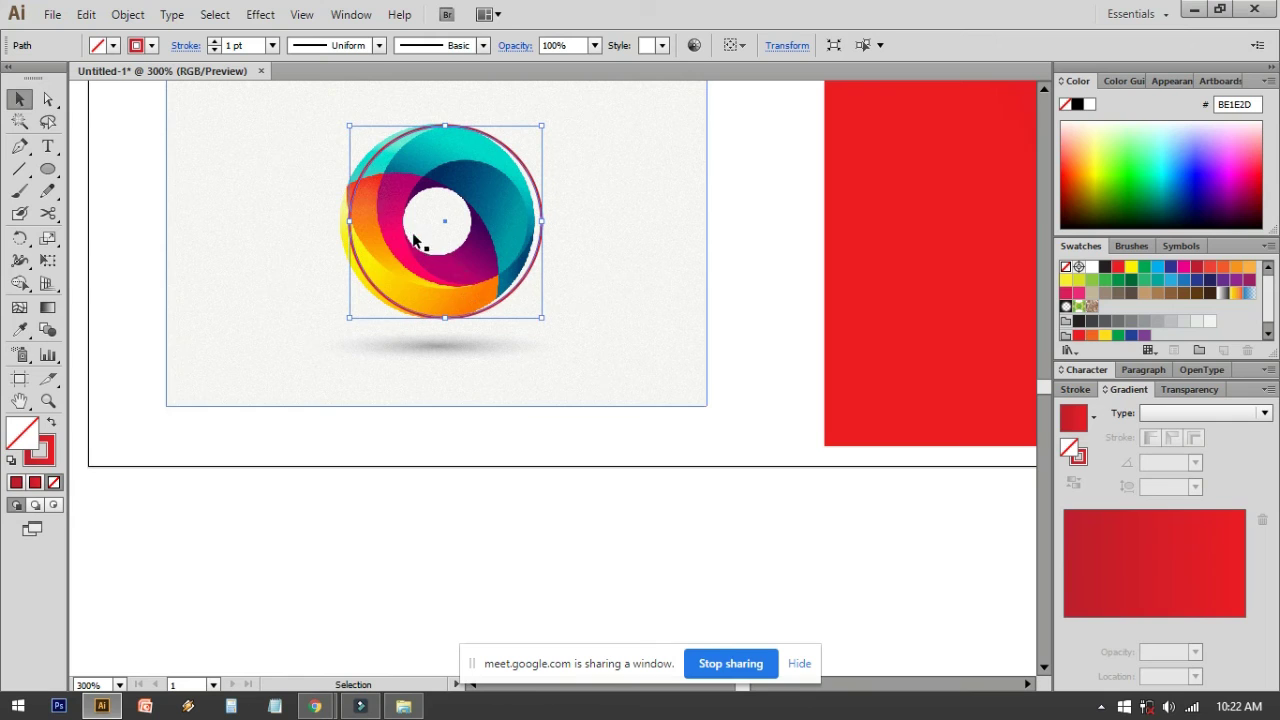
Move and slightly enlarge the circle so that it follows the ring logo's outer edge
{"action": "left_click_drag", "start_coordinate": [347, 212], "coordinate": [332, 210]}
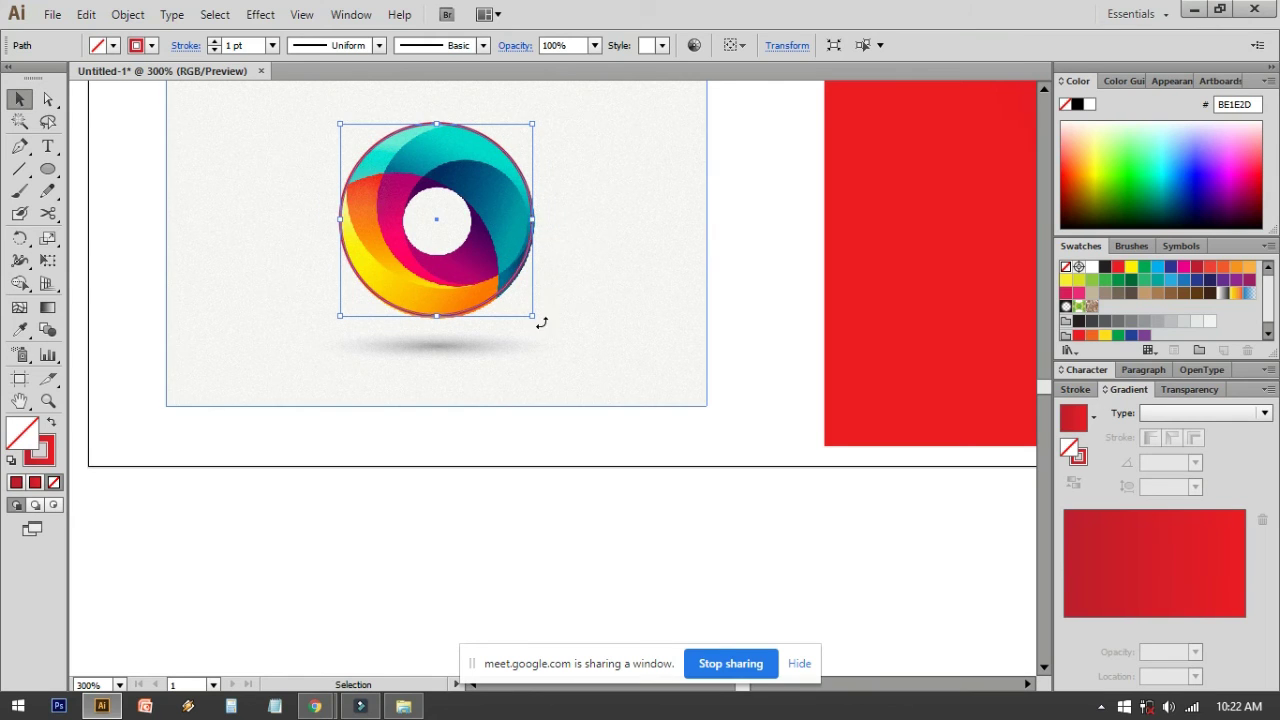
{"action": "left_click_drag", "start_coordinate": [535, 316], "coordinate": [532, 327]}
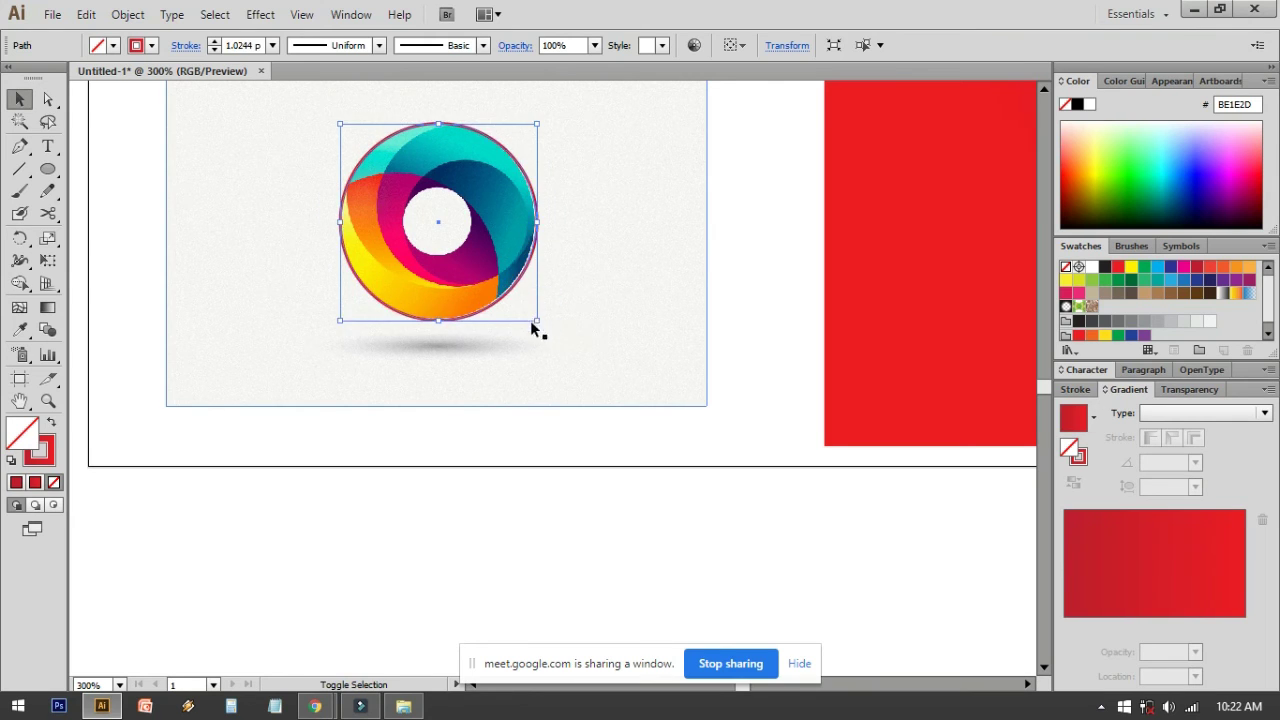
{"action": "key", "text": "Left"}
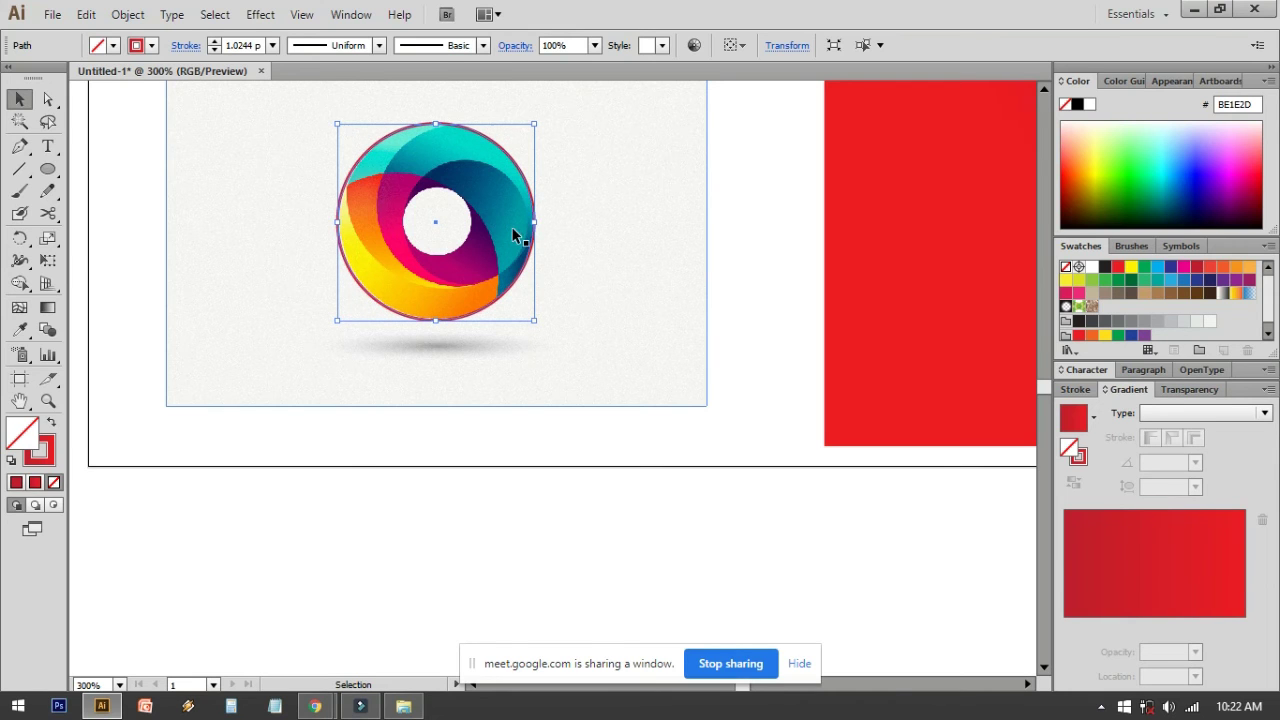
Inspect how closely the red circle follows the ring logo's outer edge
{"action": "left_click_drag", "start_coordinate": [487, 208], "coordinate": [519, 214]}
{"action": "left_click", "coordinate": [137, 163]}
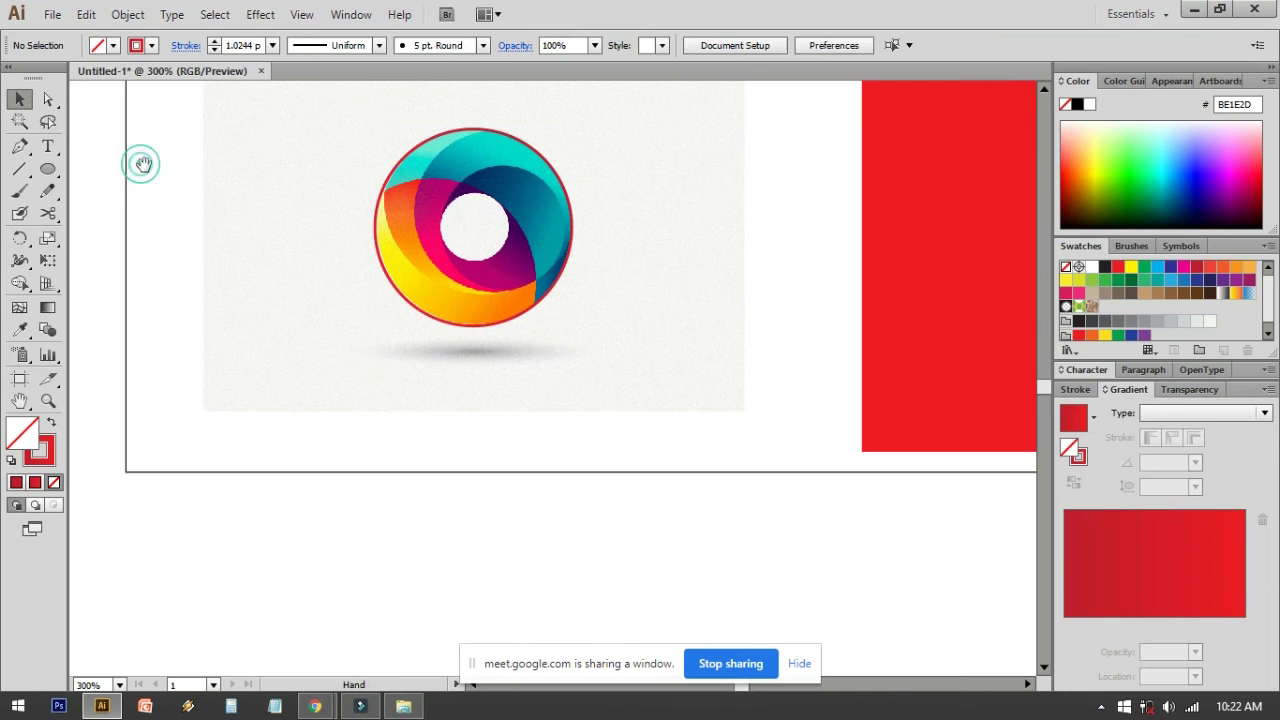
{"action": "left_click_drag", "start_coordinate": [137, 163], "coordinate": [154, 211]}
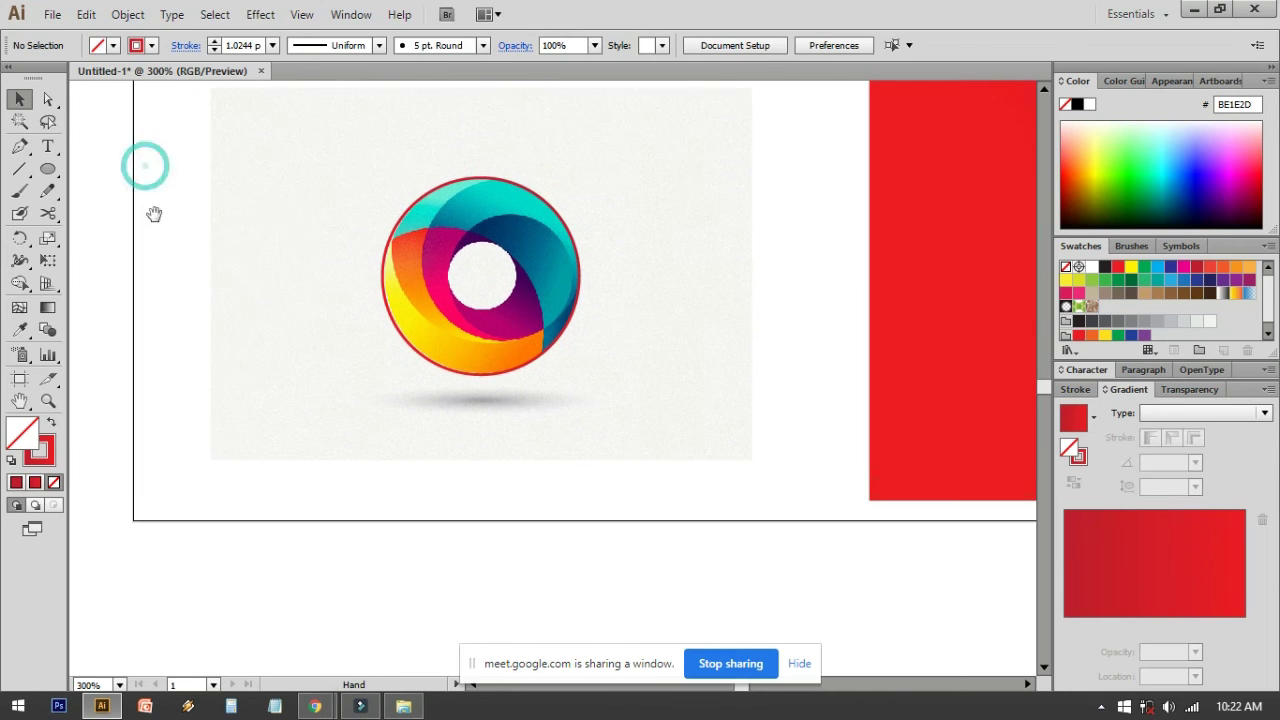
{"action": "left_click", "coordinate": [416, 198]}
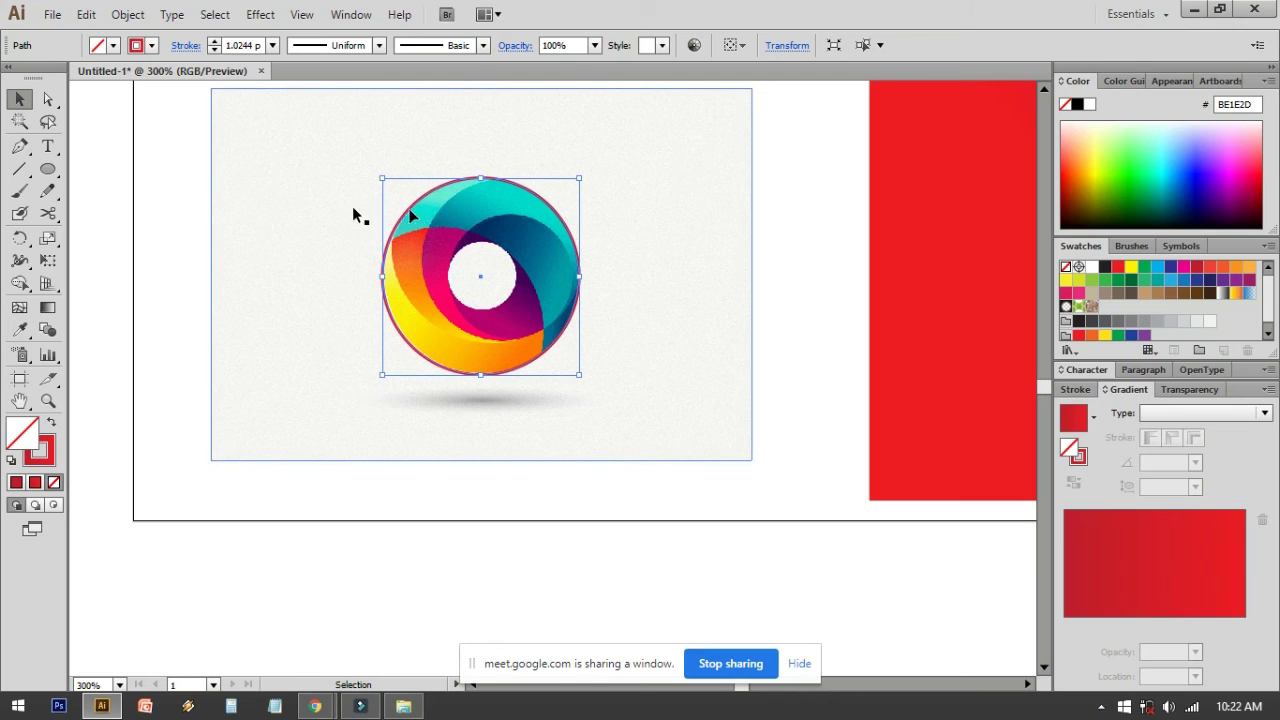
{"action": "left_click", "coordinate": [280, 210]}
{"action": "left_click", "coordinate": [178, 198]}
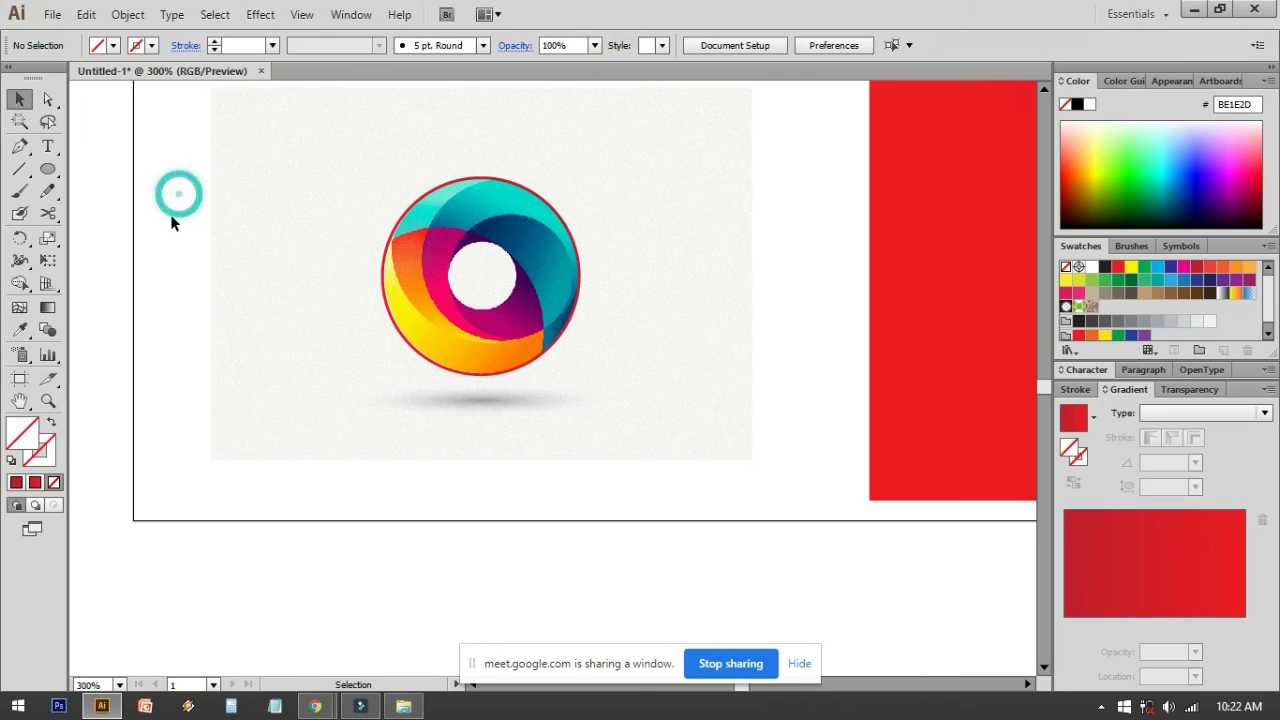
Try selecting the circle and the ring logo image together with a marquee
{"action": "left_click_drag", "start_coordinate": [178, 196], "coordinate": [461, 337]}
{"action": "left_click", "coordinate": [354, 210]}
{"action": "left_click", "coordinate": [163, 237]}
{"action": "left_click_drag", "start_coordinate": [160, 217], "coordinate": [474, 288]}
{"action": "left_click", "coordinate": [166, 198]}
Select the ring logo image together with the circle, make a clipping mask from them, and deselect
{"action": "left_click", "coordinate": [266, 214]}
{"action": "left_click", "coordinate": [388, 236], "text": "shift"}
{"action": "left_click", "coordinate": [420, 207], "text": "shift"}
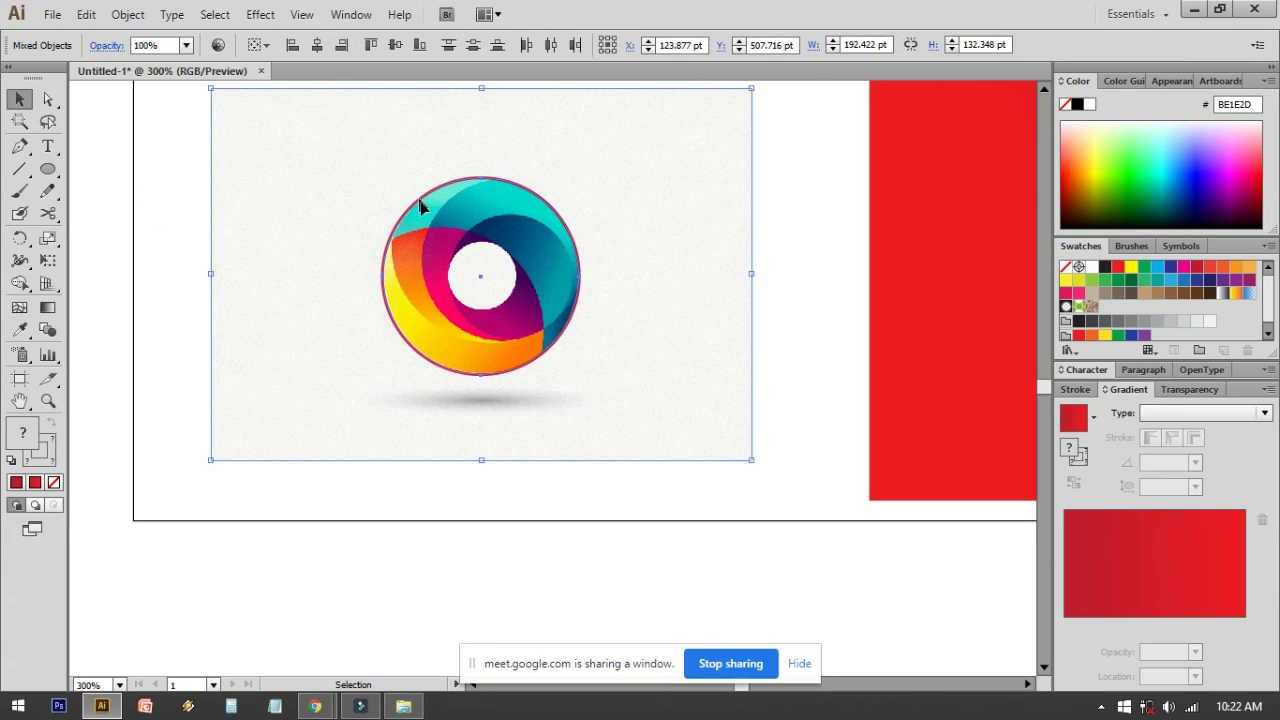
{"action": "right_click", "coordinate": [351, 192]}
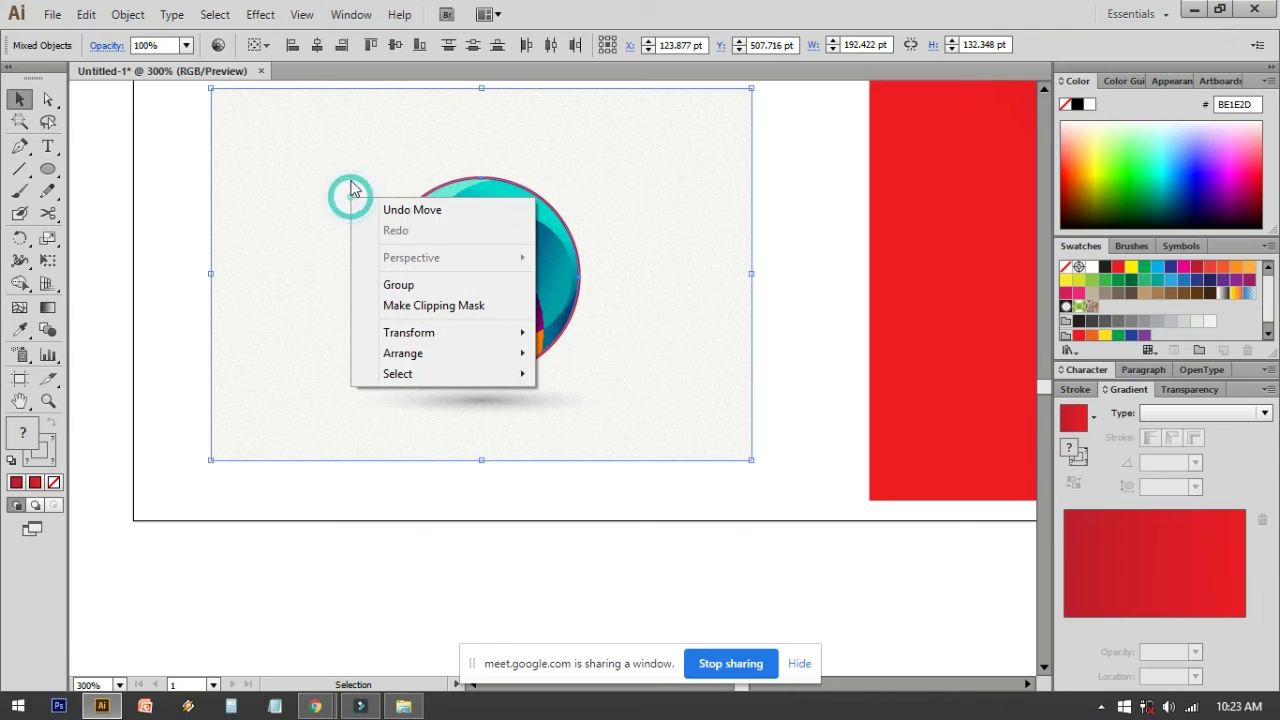
{"action": "left_click", "coordinate": [446, 308]}
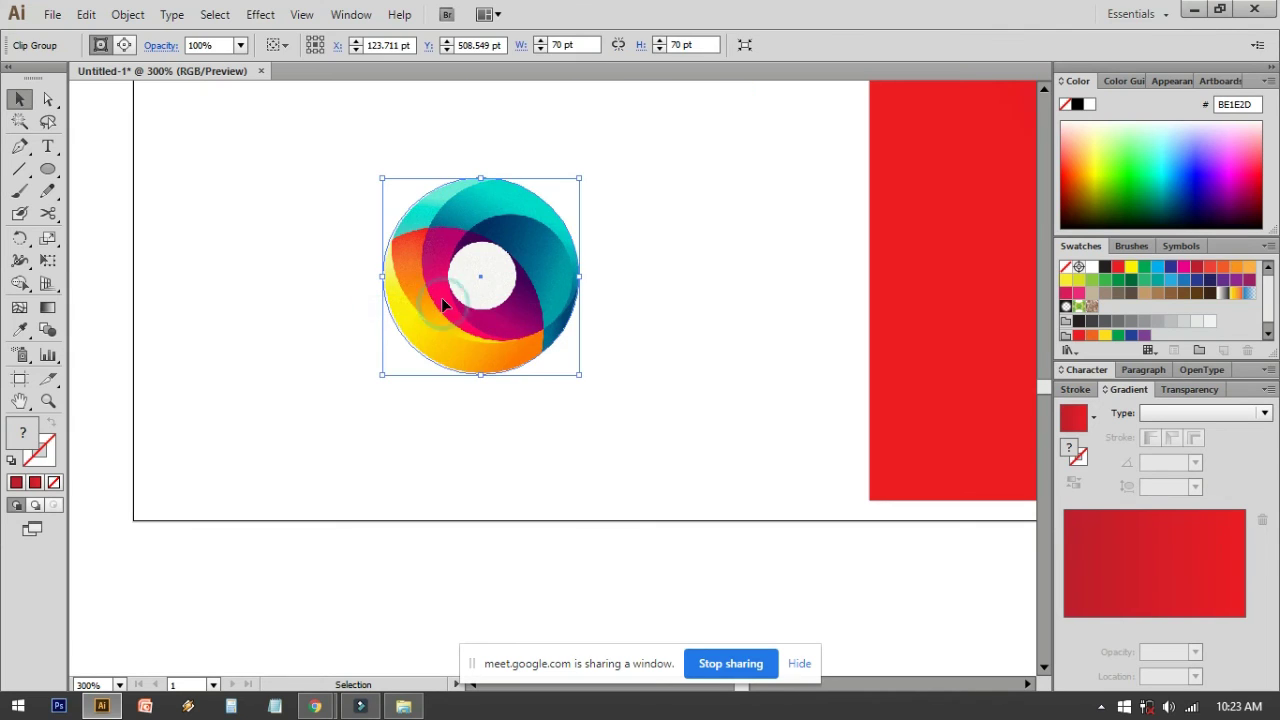
{"action": "left_click", "coordinate": [316, 307]}
Move the clipped ring logo onto the red gradient rectangle and deselect it
{"action": "scroll", "coordinate": [290, 405], "scroll_direction": "up", "scroll_amount": 2}
{"action": "scroll", "coordinate": [290, 405], "scroll_direction": "right", "scroll_amount": 3}
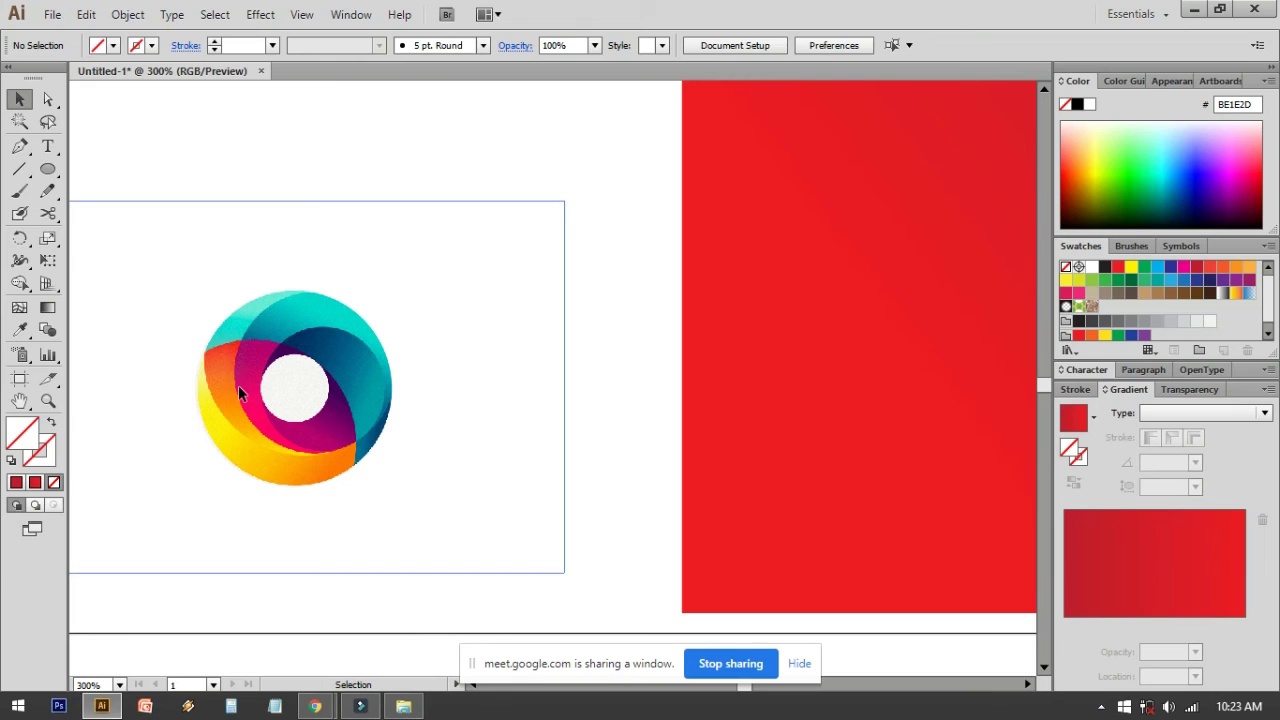
{"action": "left_click", "coordinate": [238, 391]}
{"action": "left_click", "coordinate": [357, 318]}
{"action": "left_click", "coordinate": [300, 228]}
{"action": "left_click", "coordinate": [346, 306]}
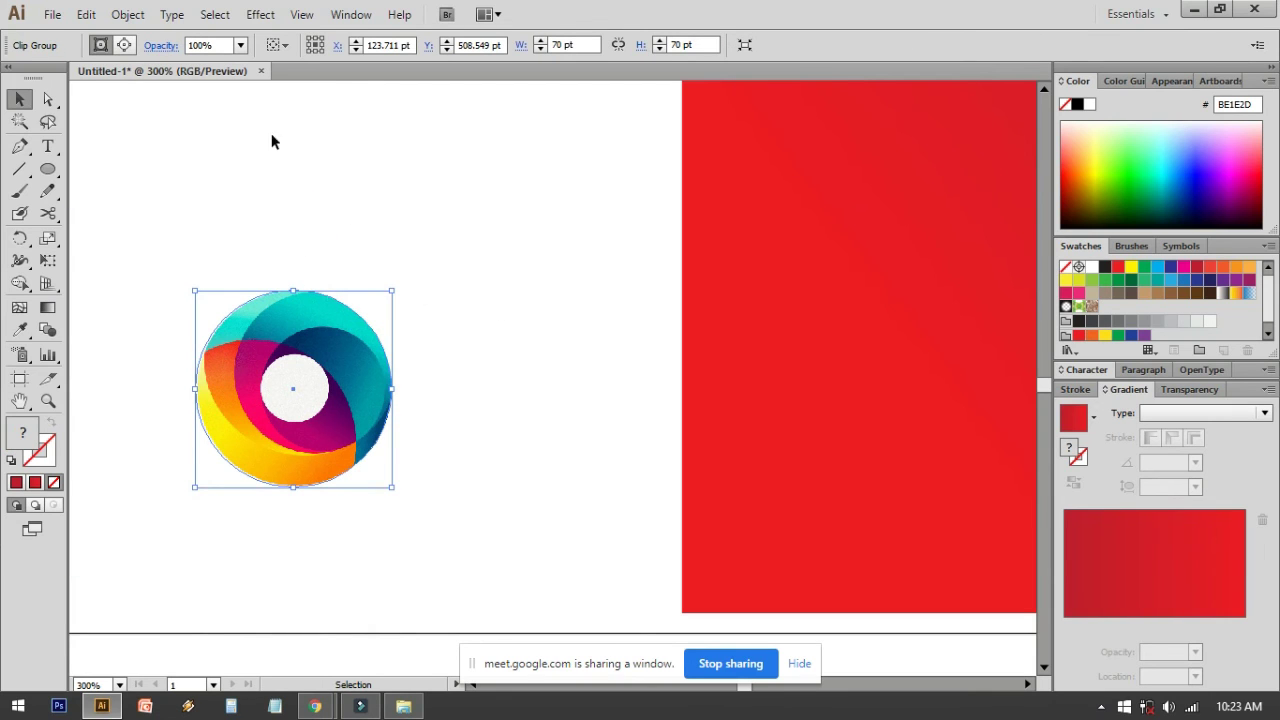
{"action": "left_click_drag", "start_coordinate": [251, 266], "coordinate": [554, 260]}
{"action": "left_click_drag", "start_coordinate": [502, 383], "coordinate": [851, 226]}
{"action": "left_click", "coordinate": [388, 298]}
{"action": "left_click_drag", "start_coordinate": [388, 298], "coordinate": [128, 386]}
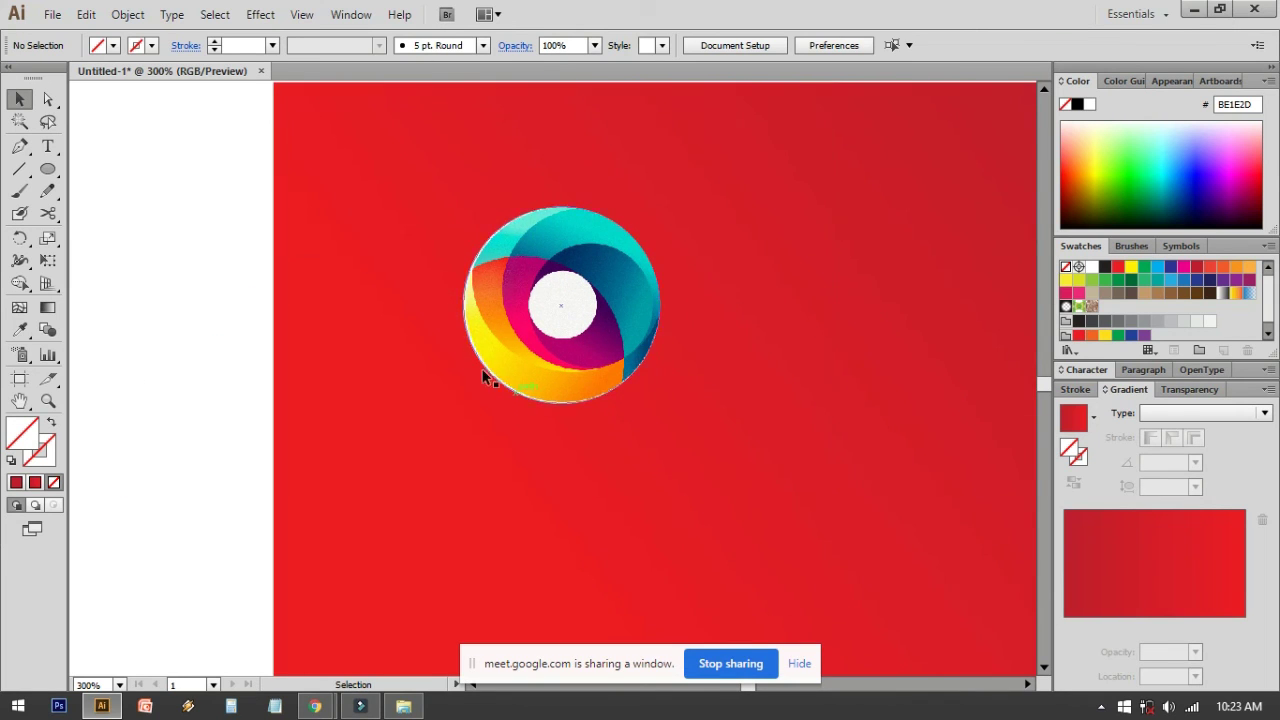
Release the clipping mask of the ring logo on the red rectangle
{"action": "right_click", "coordinate": [614, 237]}
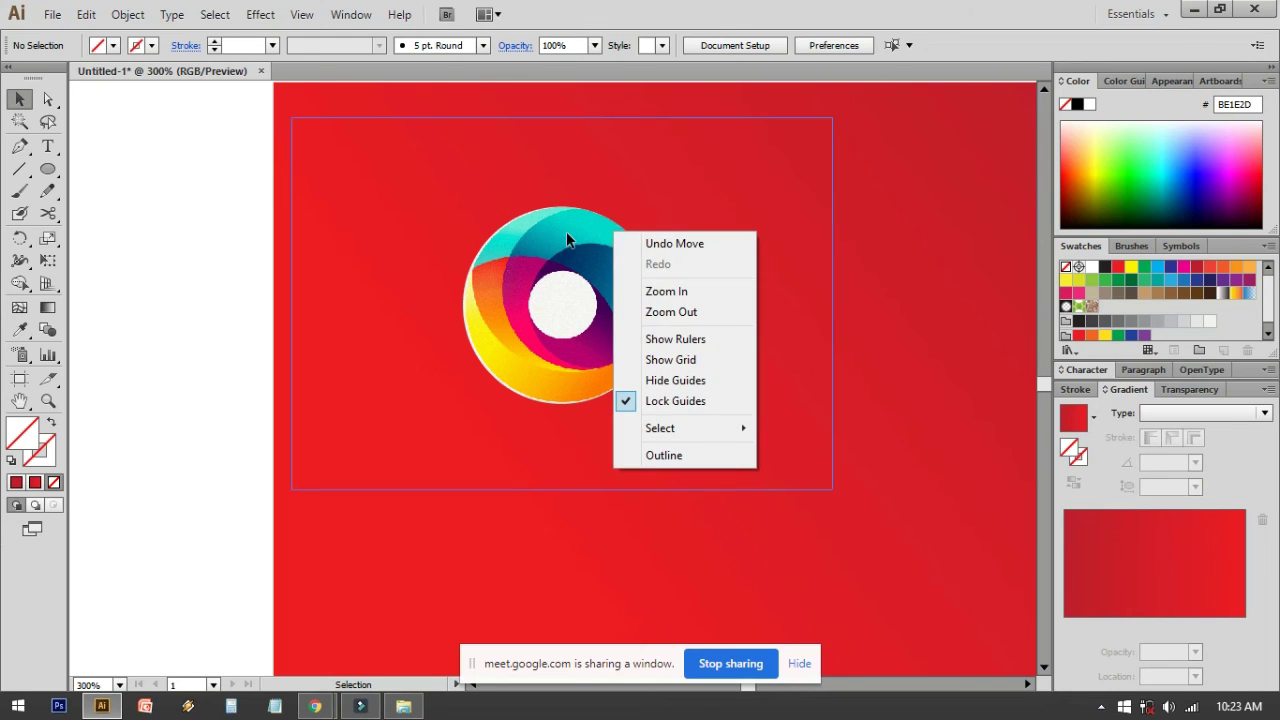
{"action": "left_click", "coordinate": [566, 233]}
{"action": "right_click", "coordinate": [566, 233]}
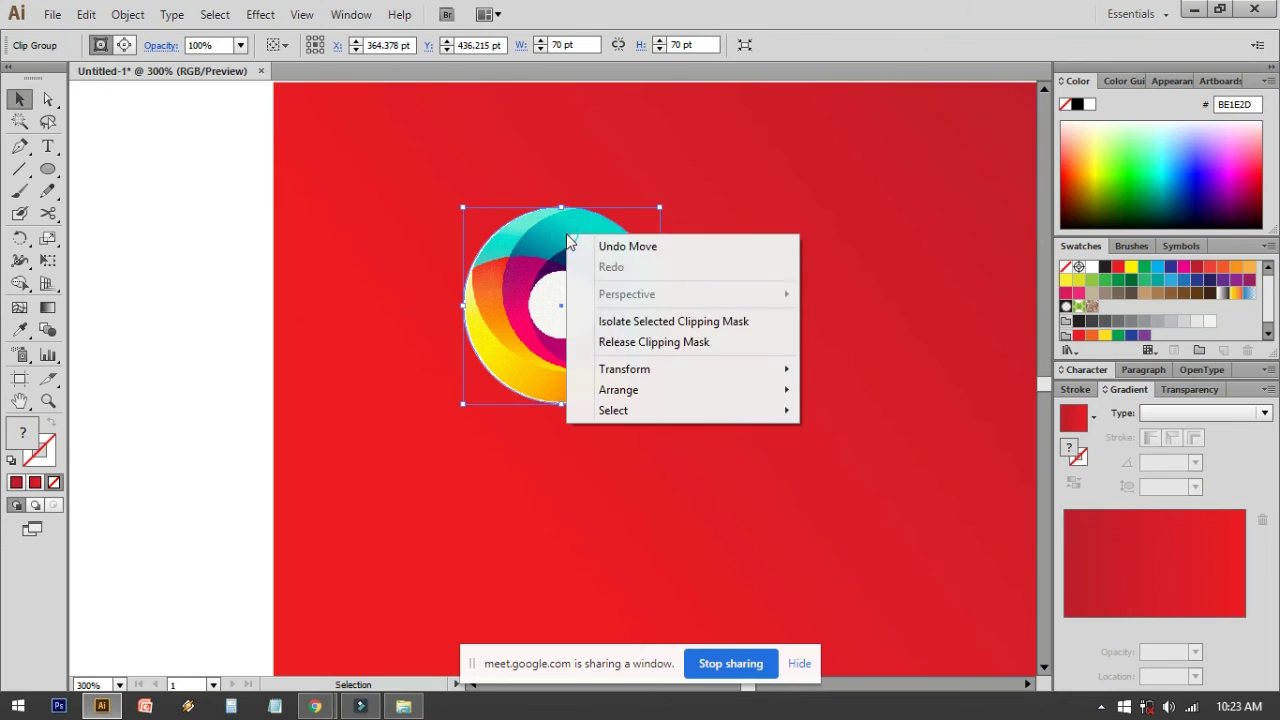
{"action": "left_click", "coordinate": [645, 345]}
Shrink the circle to about 69 pt in diameter so that it fits tightly around the ring logo's outer edge
{"action": "key", "text": "ctrl+equal"}
{"action": "key", "text": "ctrl+equal"}
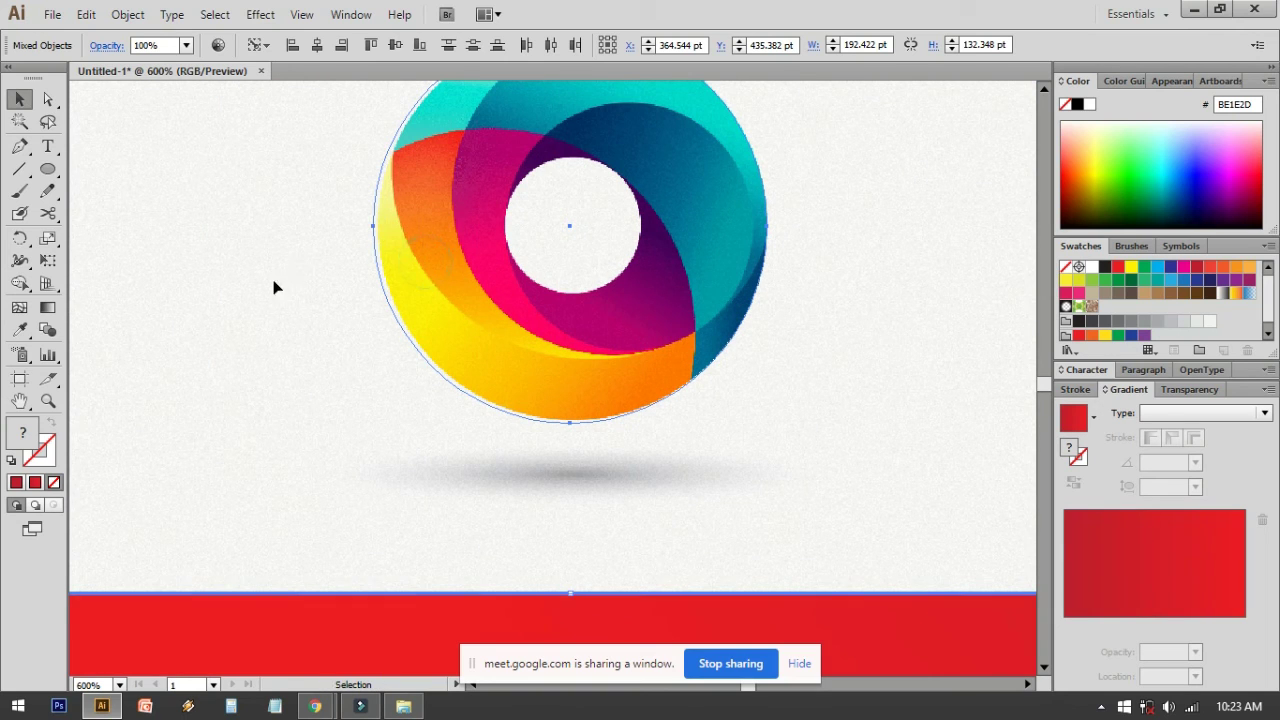
{"action": "left_click", "coordinate": [314, 631]}
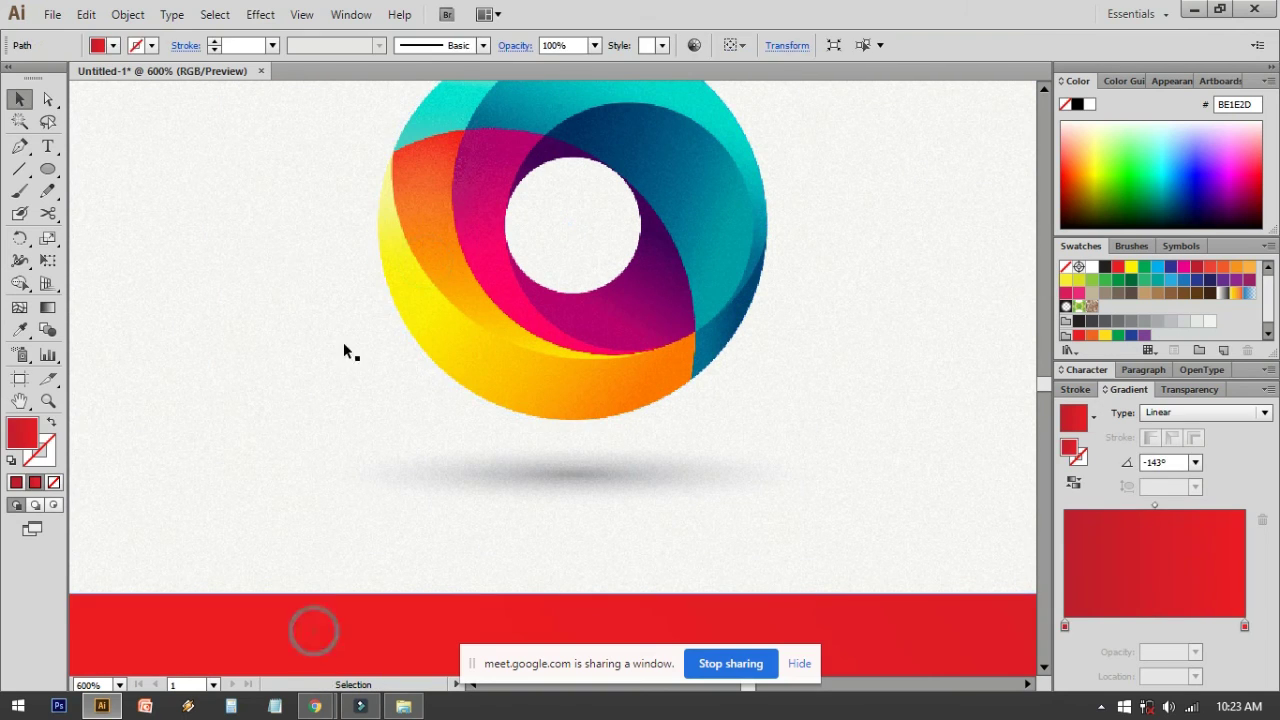
{"action": "left_click", "coordinate": [383, 289]}
{"action": "left_click_drag", "start_coordinate": [380, 225], "coordinate": [385, 225]}
{"action": "scroll", "coordinate": [651, 400], "scroll_direction": "left", "scroll_amount": 5}
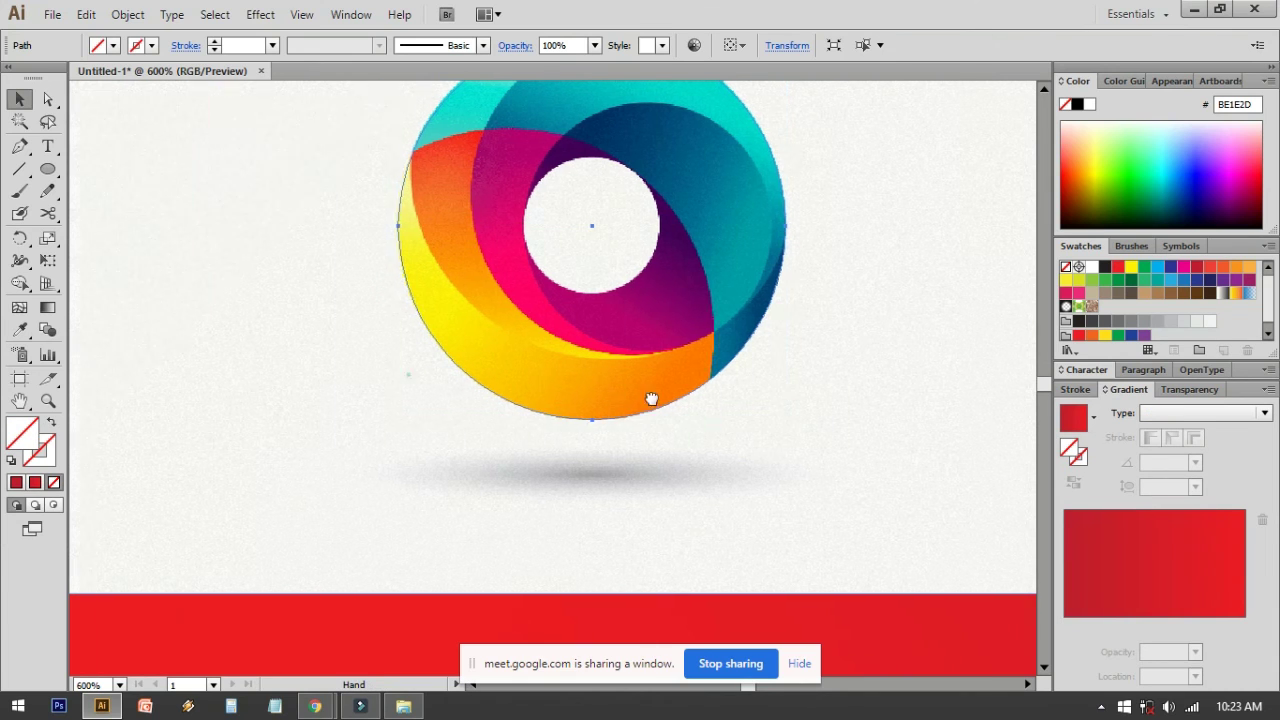
{"action": "scroll", "coordinate": [600, 360], "scroll_direction": "up", "scroll_amount": 1}
Select the ring logo image and the resized circle and make a new clipping mask
{"action": "left_click", "coordinate": [542, 318]}
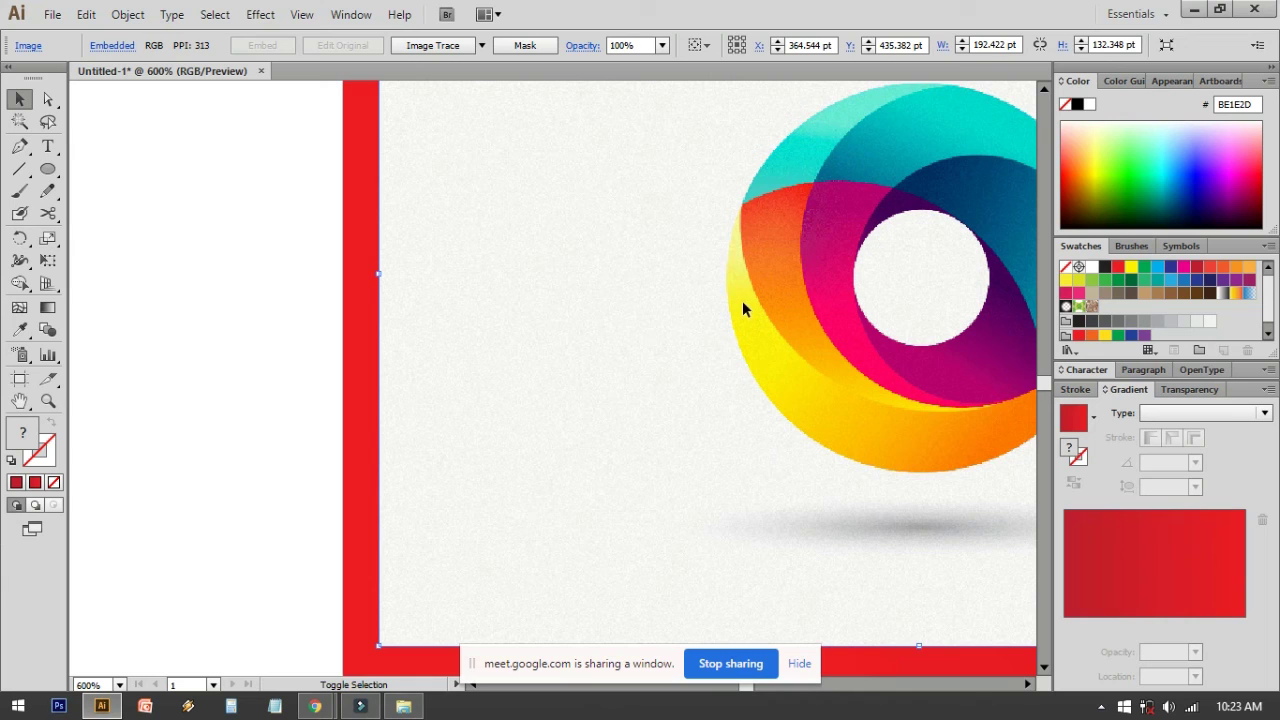
{"action": "left_click", "coordinate": [730, 294], "text": "shift"}
{"action": "right_click", "coordinate": [727, 291]}
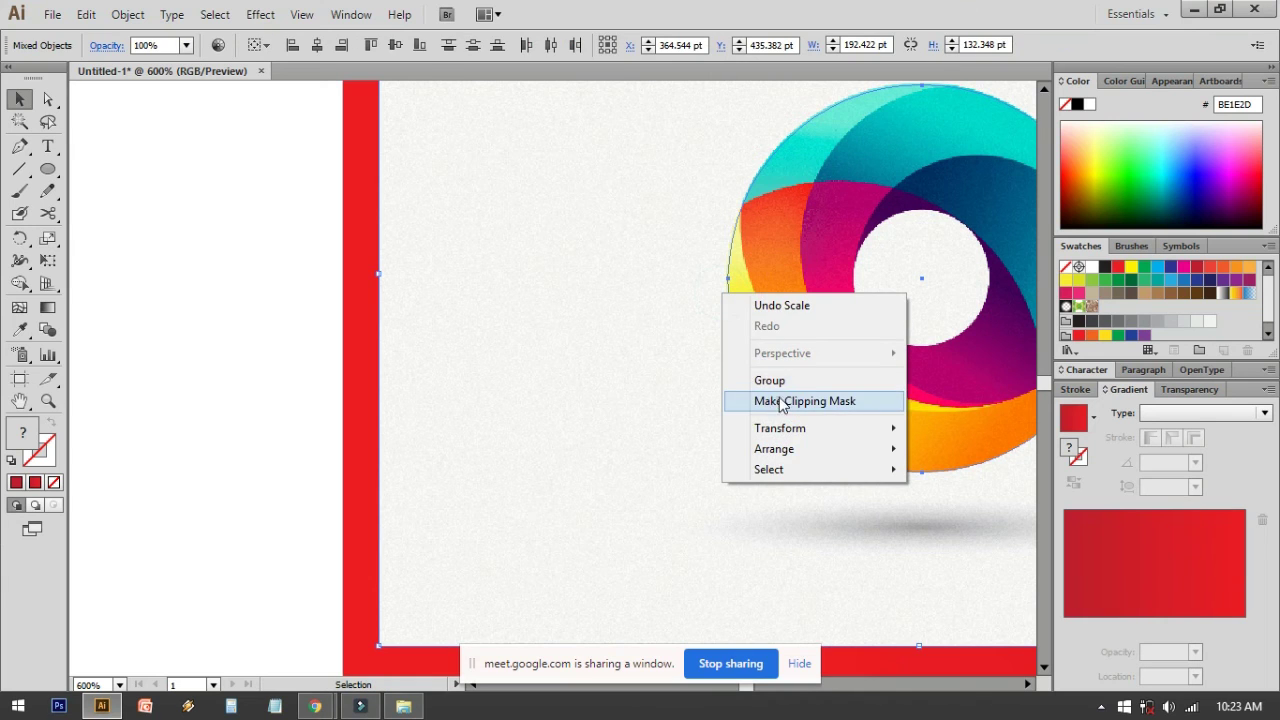
{"action": "left_click", "coordinate": [781, 401]}
{"action": "scroll", "coordinate": [777, 380], "scroll_direction": "right", "scroll_amount": 5}
{"action": "scroll", "coordinate": [777, 380], "scroll_direction": "up", "scroll_amount": 1}
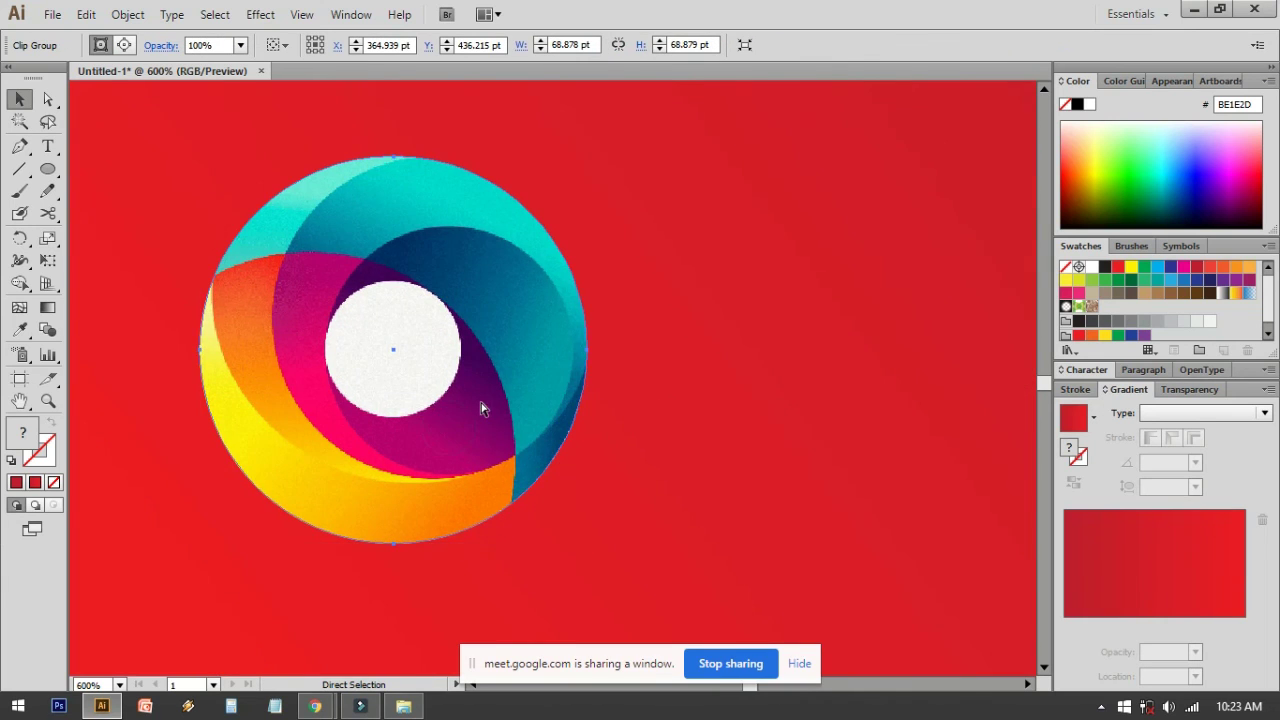
{"action": "key", "text": "ctrl+minus"}
{"action": "key", "text": "ctrl+minus"}
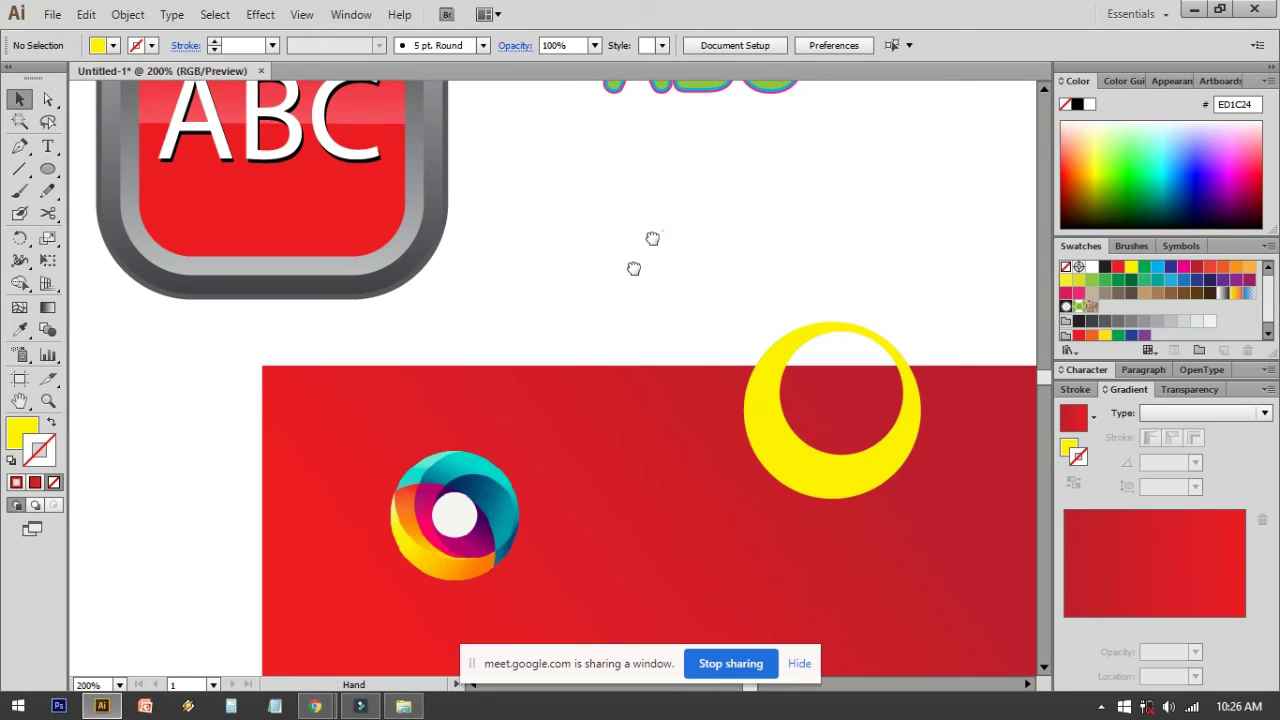
Draw a closed yellow triangle in the blank area beside the green ABC lettering with the Pen tool, and deselect it
{"action": "left_click_drag", "start_coordinate": [651, 240], "coordinate": [718, 350]}
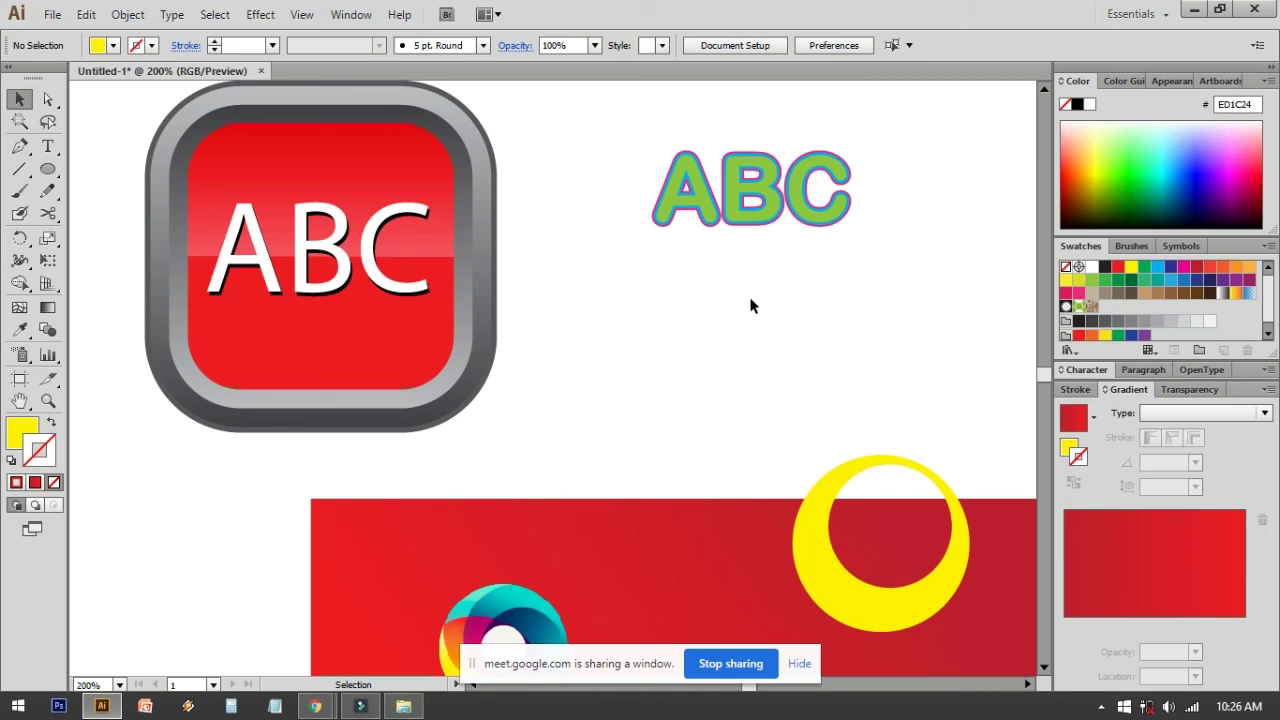
{"action": "left_click_drag", "start_coordinate": [754, 318], "coordinate": [554, 296]}
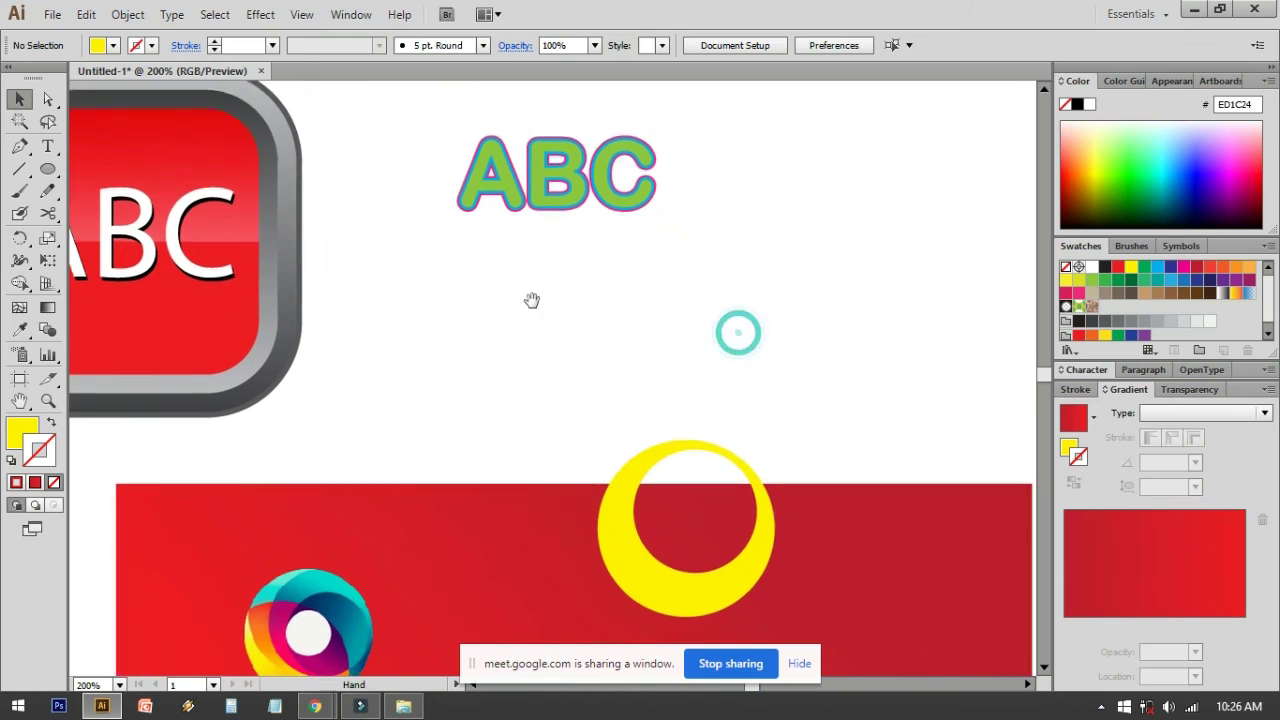
{"action": "left_click", "coordinate": [629, 455]}
{"action": "left_click", "coordinate": [535, 354]}
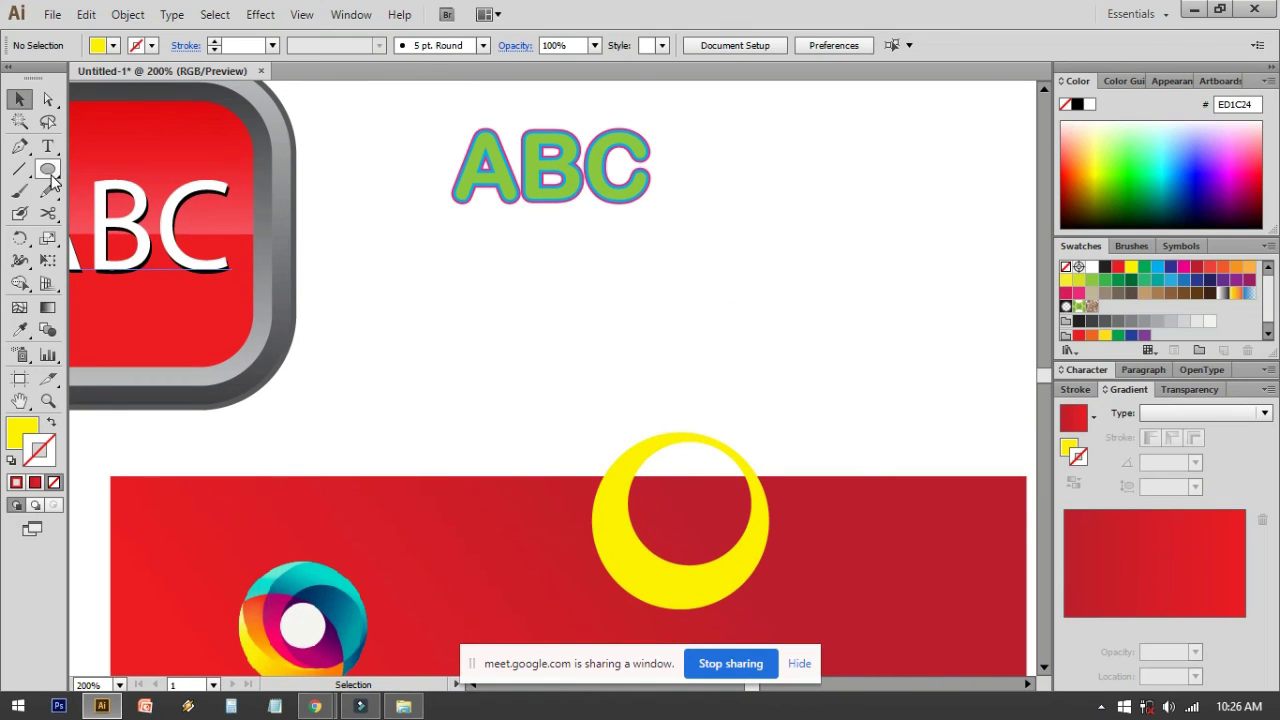
{"action": "left_click_drag", "start_coordinate": [103, 181], "coordinate": [329, 269]}
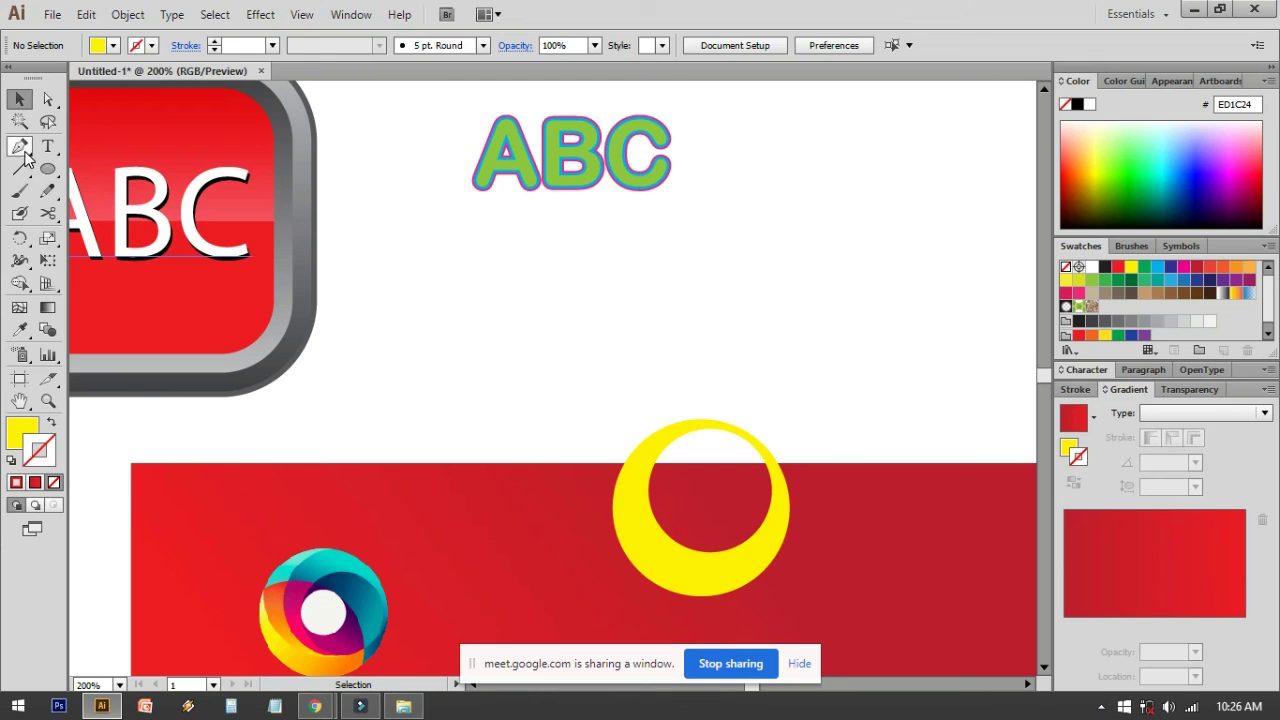
{"action": "left_click", "coordinate": [20, 146]}
{"action": "left_click_drag", "start_coordinate": [840, 131], "coordinate": [645, 137]}
{"action": "left_click", "coordinate": [645, 122]}
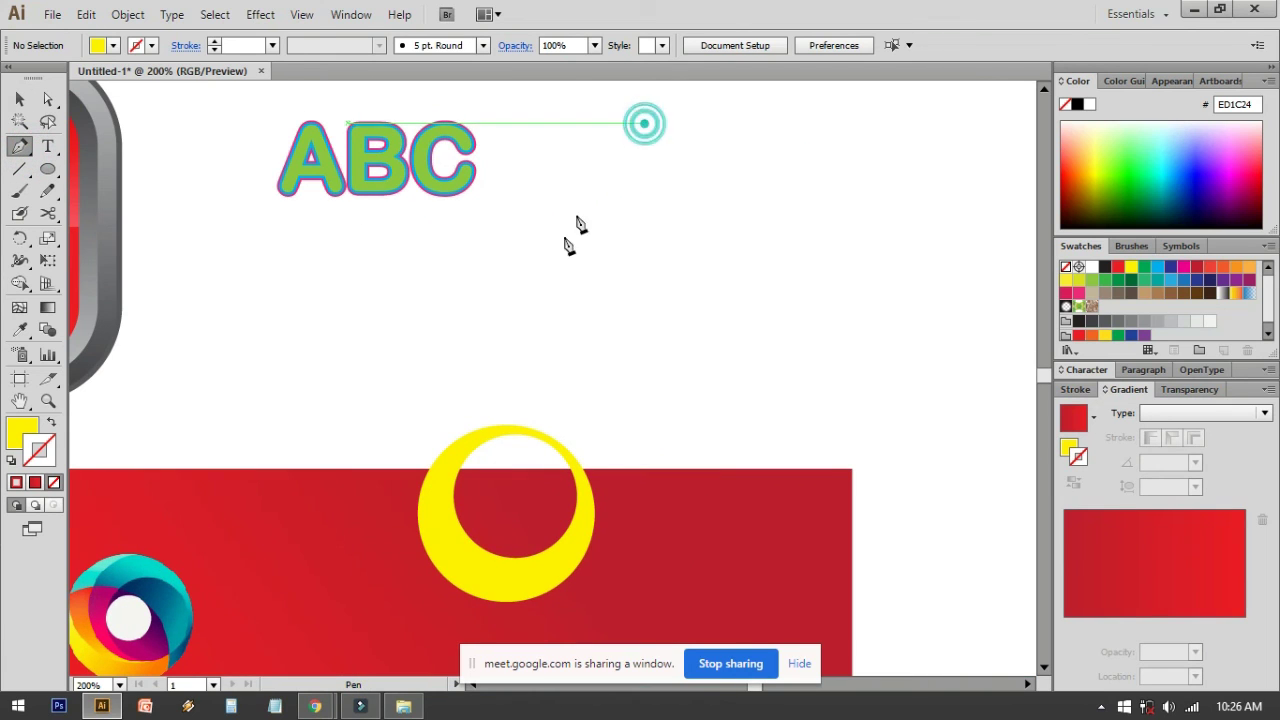
{"action": "left_click", "coordinate": [479, 288]}
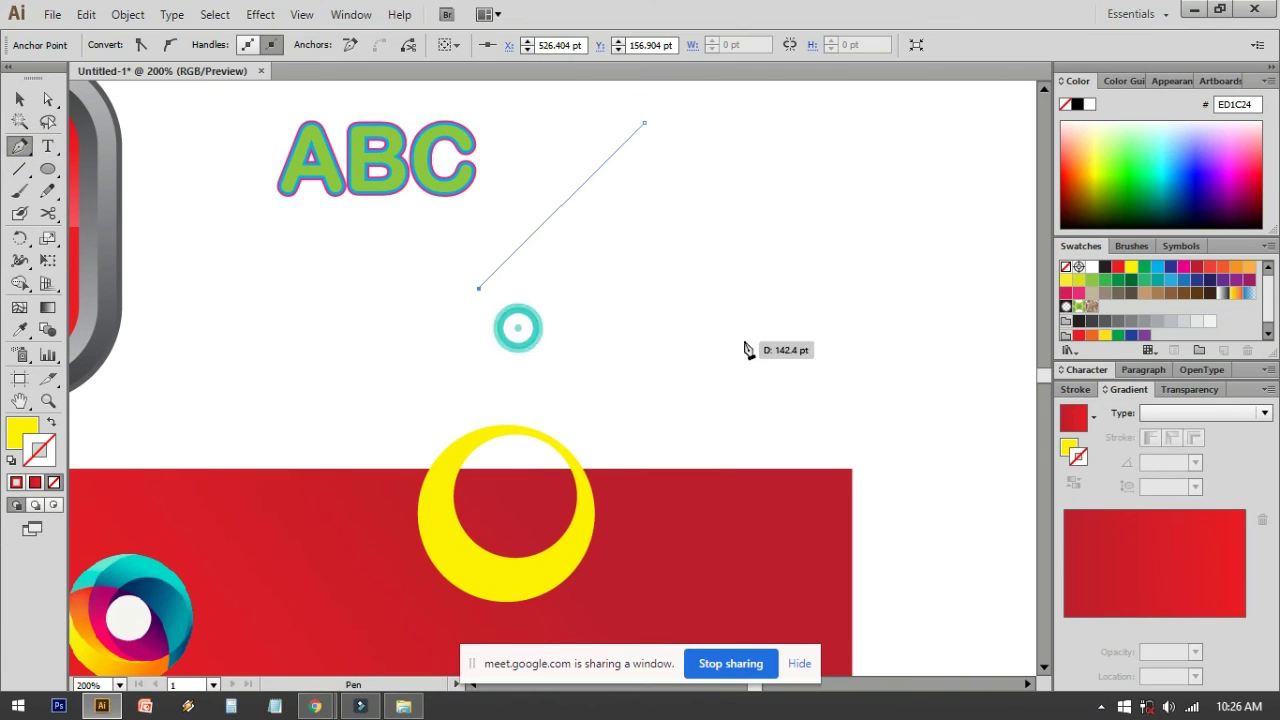
{"action": "left_click", "coordinate": [781, 288]}
{"action": "left_click", "coordinate": [645, 122]}
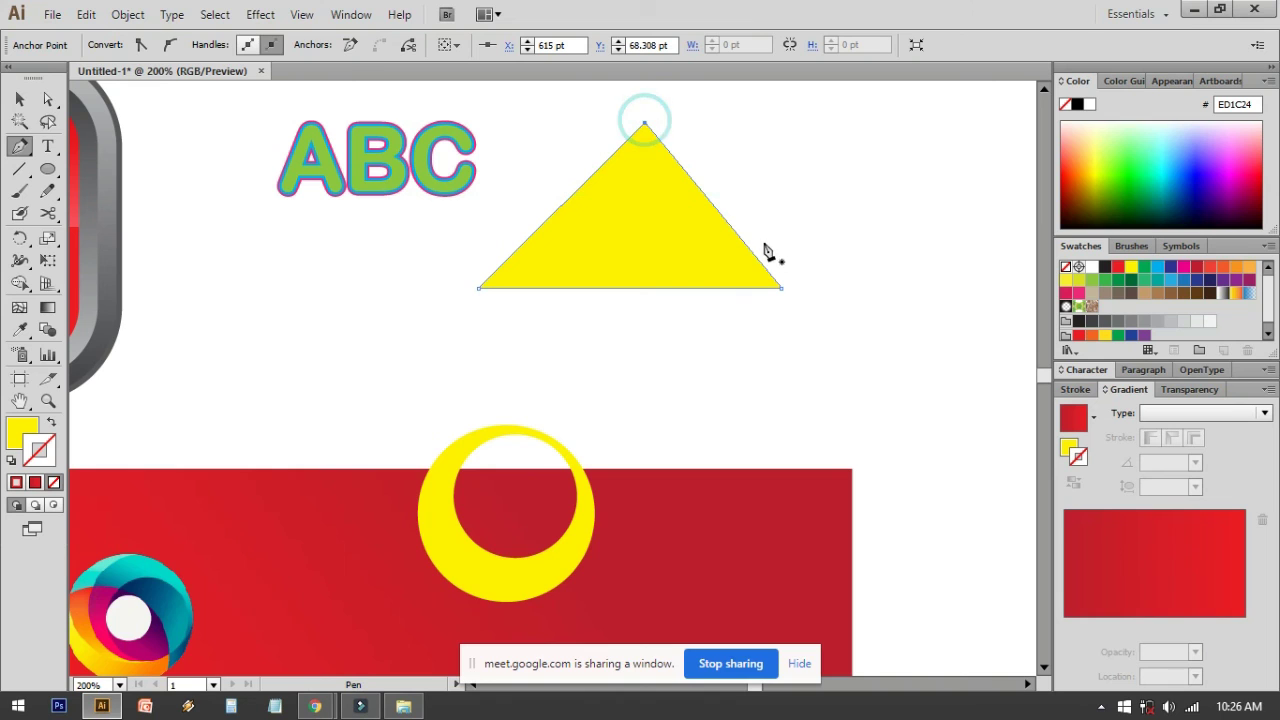
{"action": "key", "text": "v"}
{"action": "left_click", "coordinate": [814, 251]}
Duplicate the yellow triangle, scale the copy down to about half size, and place it inside the original's lower right part
{"action": "left_click", "coordinate": [642, 224]}
{"action": "left_click_drag", "start_coordinate": [651, 226], "coordinate": [962, 234]}
{"action": "left_click", "coordinate": [687, 240]}
{"action": "left_click_drag", "start_coordinate": [860, 283], "coordinate": [637, 240]}
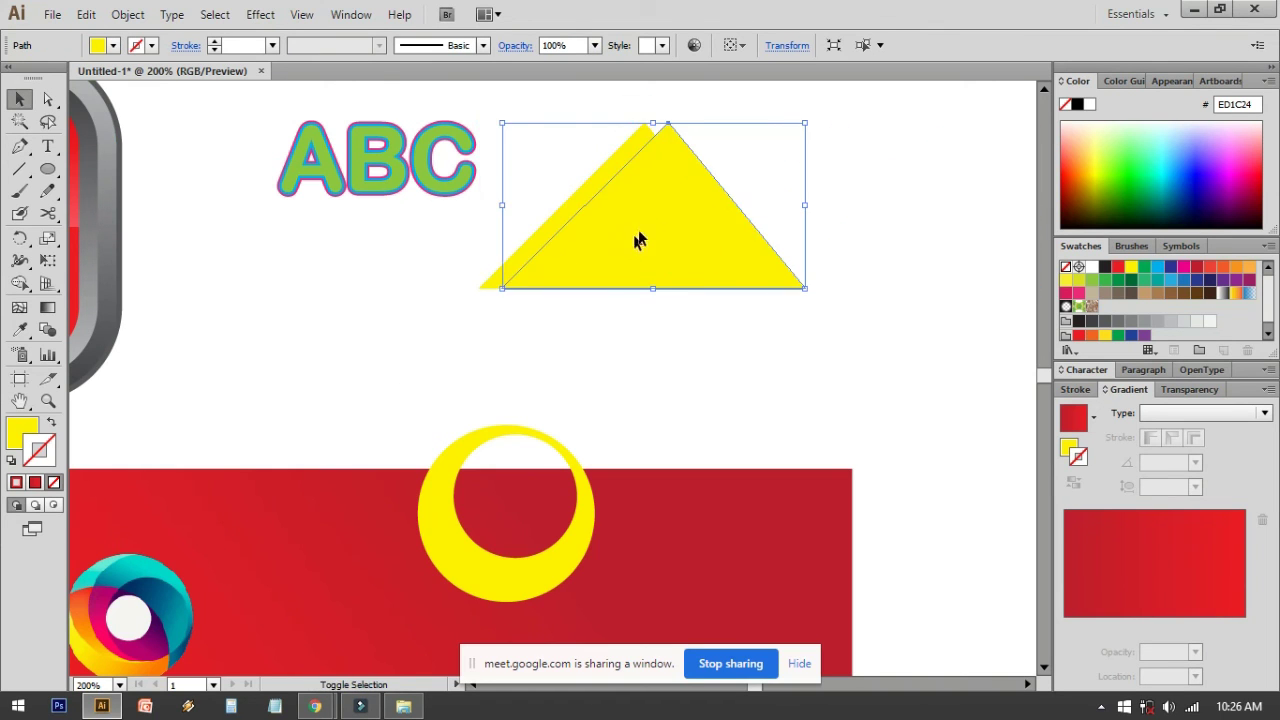
{"action": "left_click_drag", "start_coordinate": [500, 124], "coordinate": [663, 209]}
{"action": "left_click_drag", "start_coordinate": [706, 248], "coordinate": [635, 224]}
{"action": "left_click", "coordinate": [799, 341]}
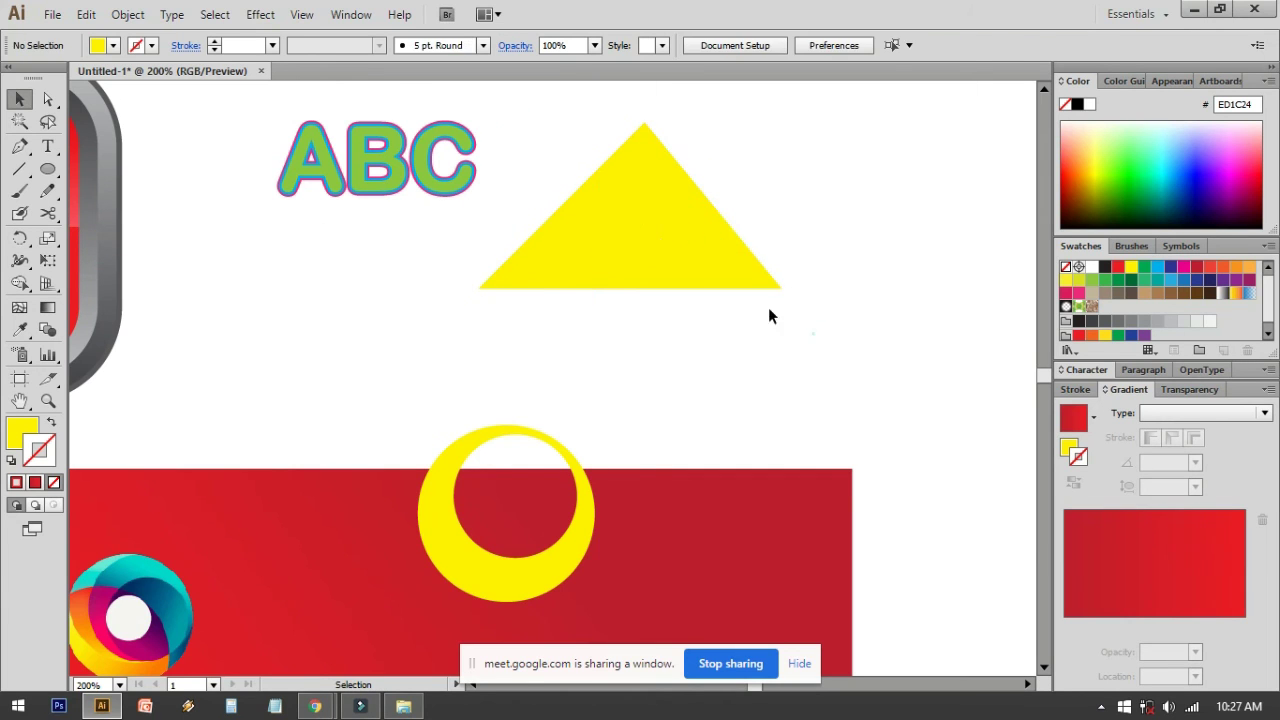
Select both triangles, make a compound path that cuts the small one out of the large one, and deselect
{"action": "left_click_drag", "start_coordinate": [769, 314], "coordinate": [673, 210]}
{"action": "right_click", "coordinate": [671, 207]}
{"action": "left_click", "coordinate": [770, 383]}
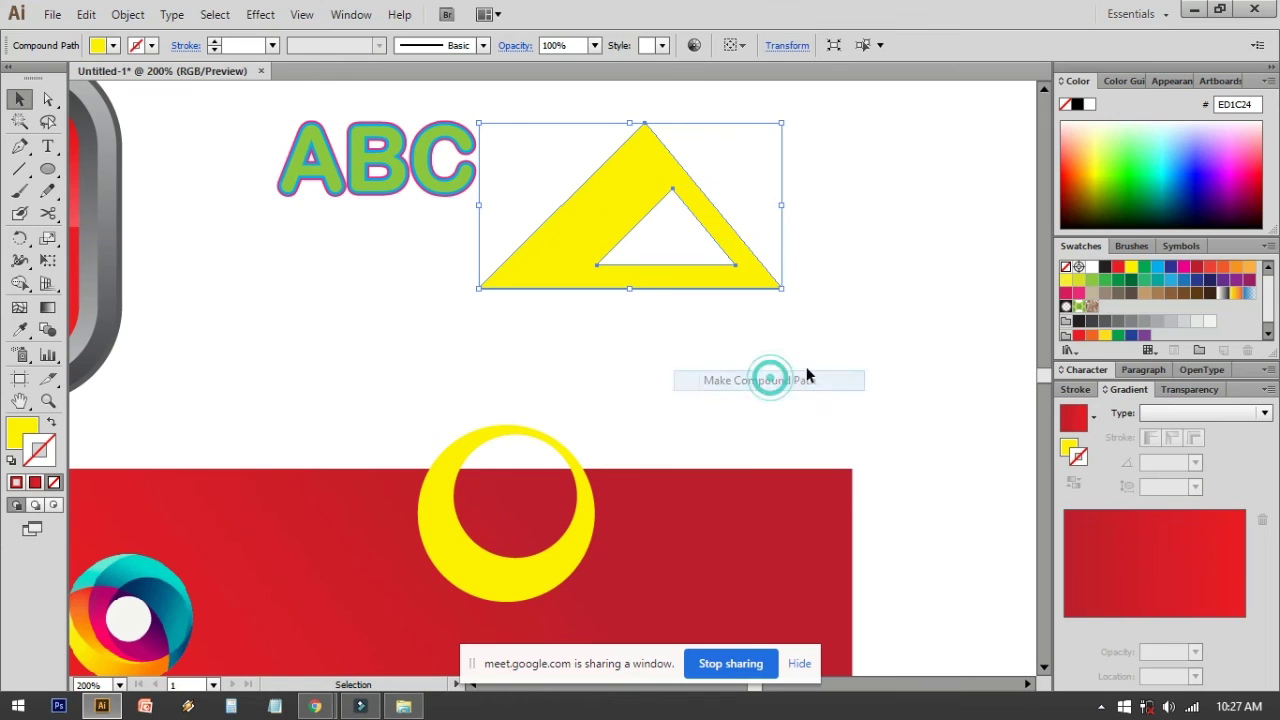
{"action": "left_click_drag", "start_coordinate": [851, 323], "coordinate": [668, 323]}
{"action": "left_click", "coordinate": [668, 323]}
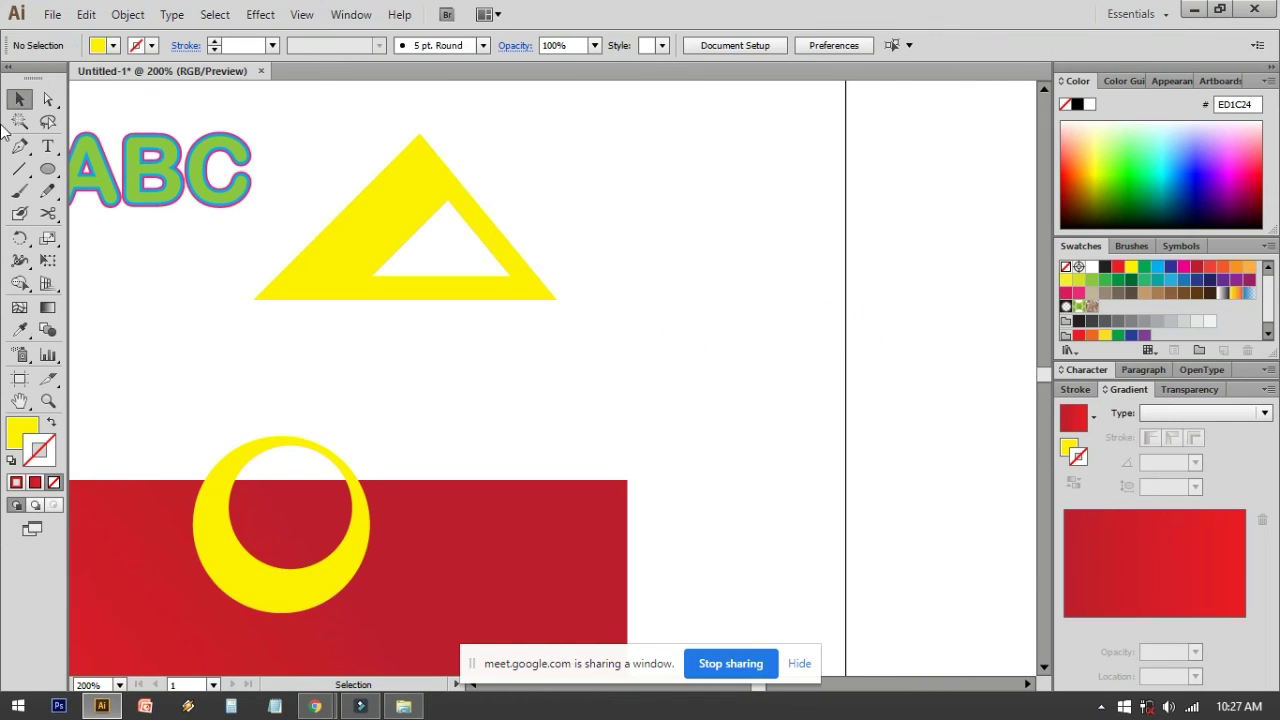
Draw a closed yellow angular B-like shape with a notched side beside the hollow triangle using the Pen tool, and deselect it
{"action": "left_click", "coordinate": [21, 150]}
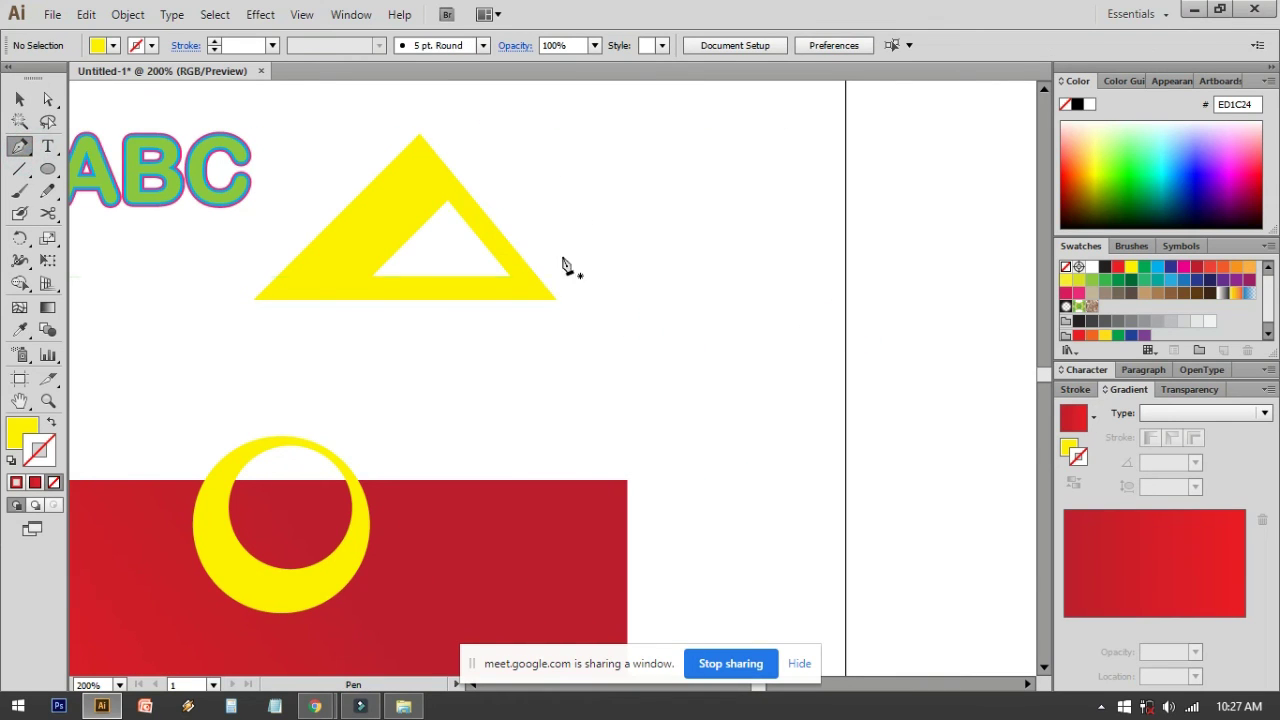
{"action": "left_click", "coordinate": [579, 300]}
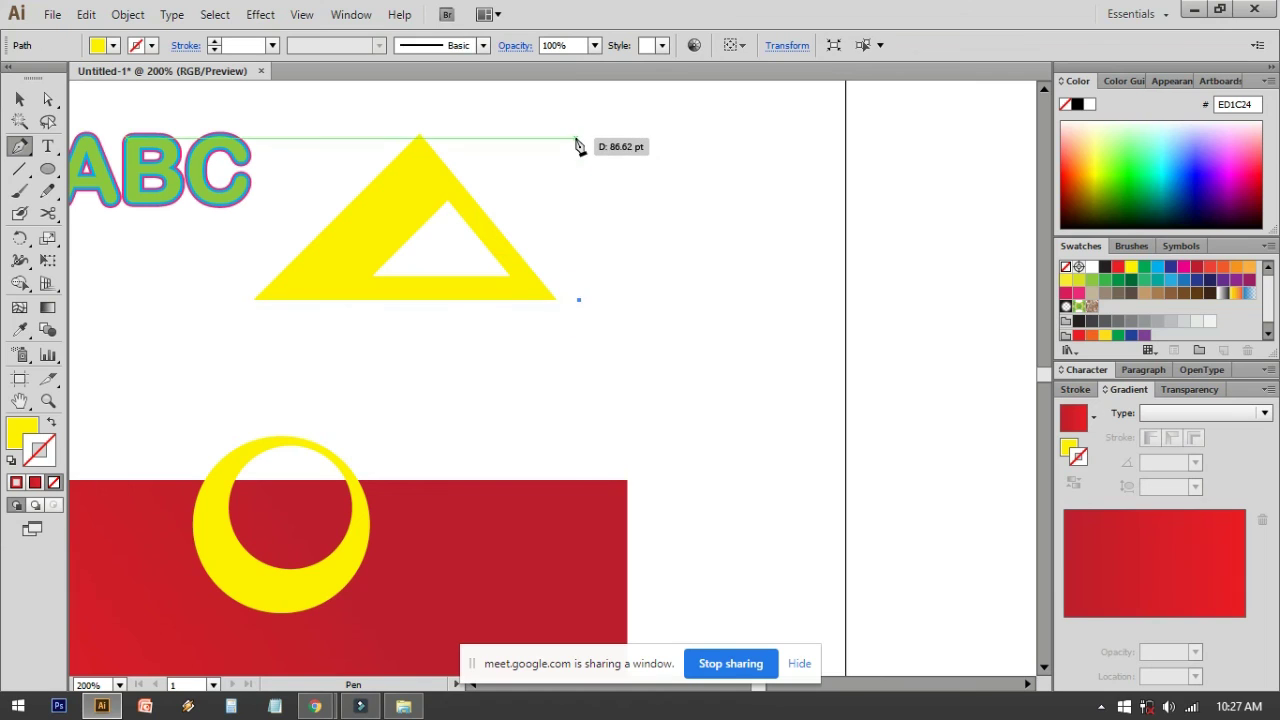
{"action": "left_click", "coordinate": [579, 132]}
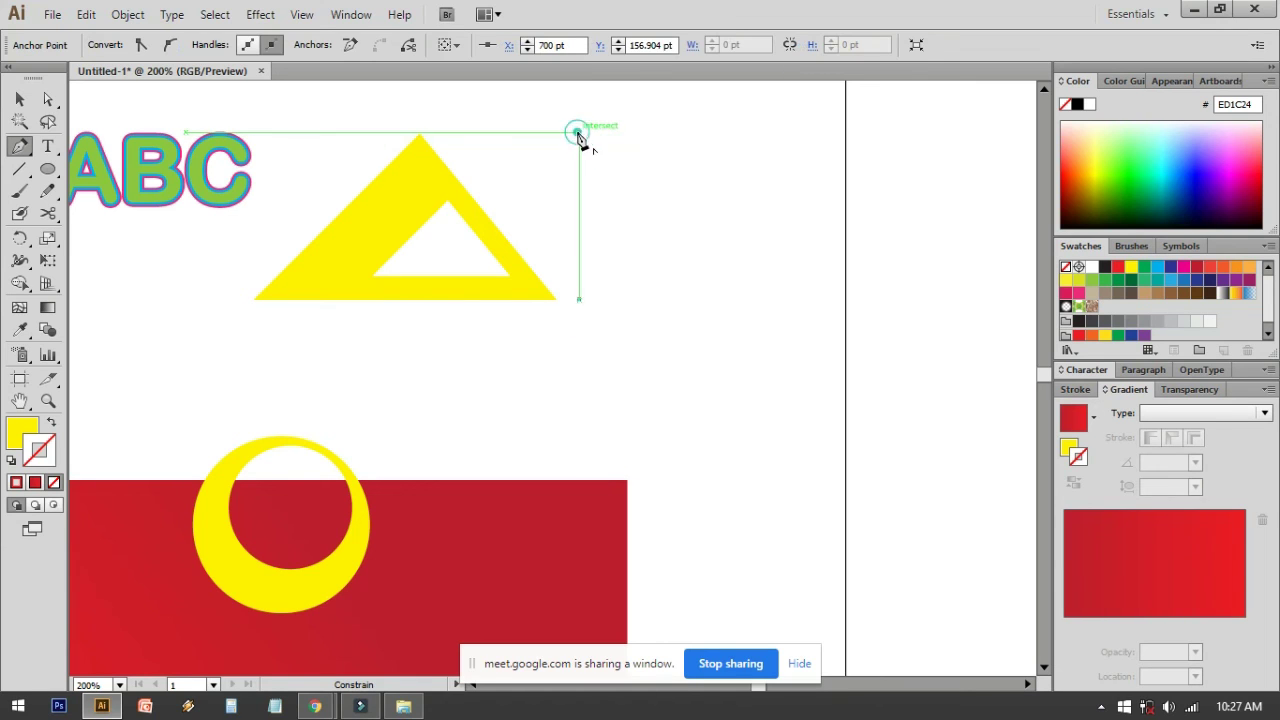
{"action": "left_click", "coordinate": [773, 216]}
{"action": "left_click", "coordinate": [733, 248]}
{"action": "left_click_drag", "start_coordinate": [733, 248], "coordinate": [719, 242]}
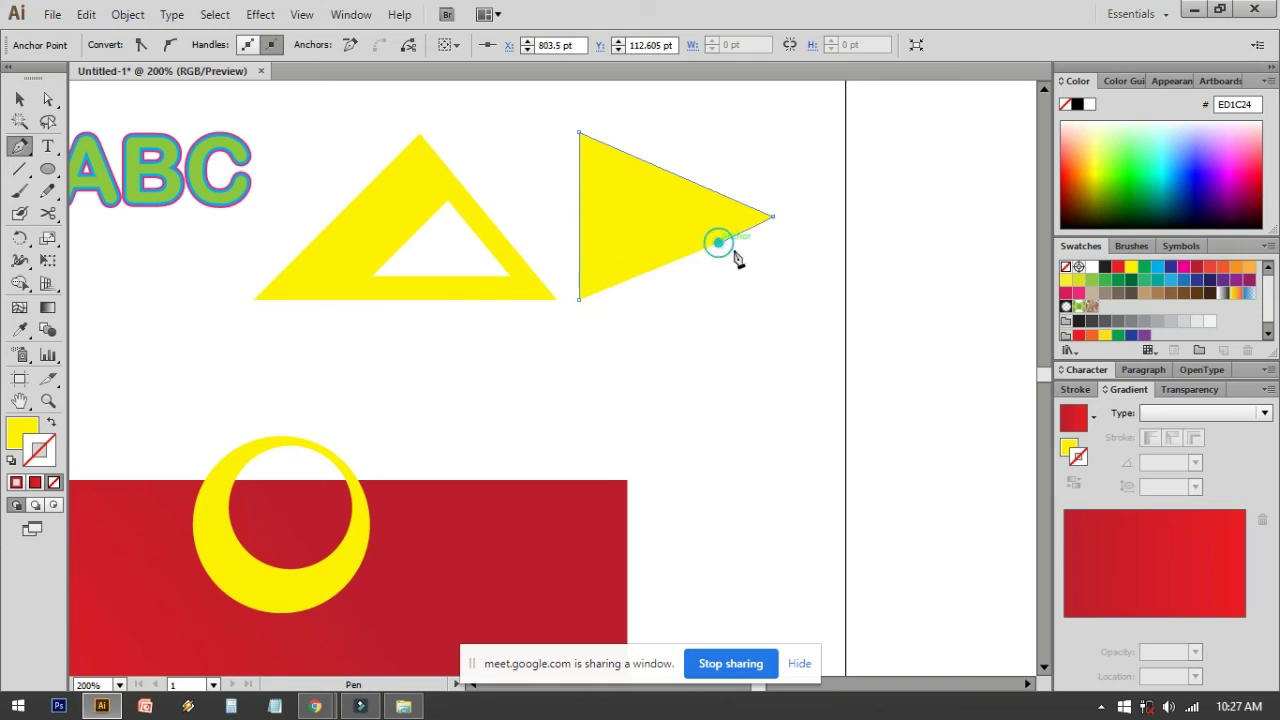
{"action": "left_click", "coordinate": [777, 300]}
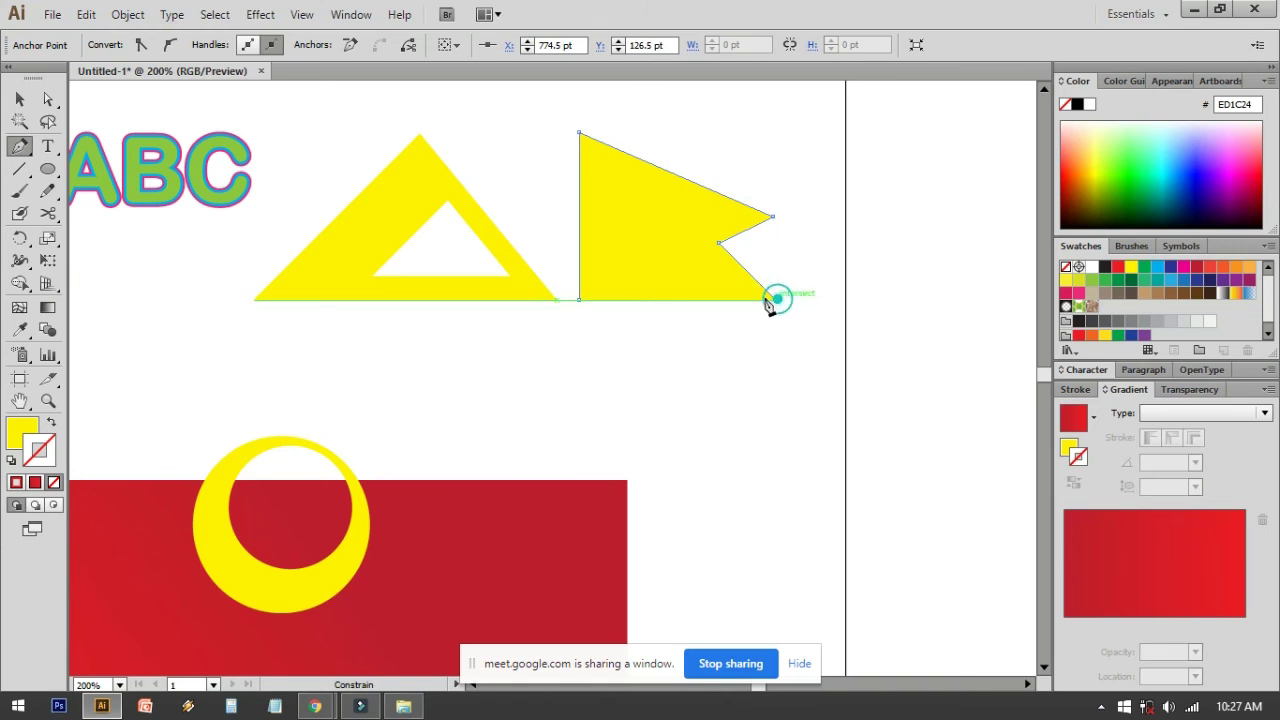
{"action": "left_click", "coordinate": [580, 300]}
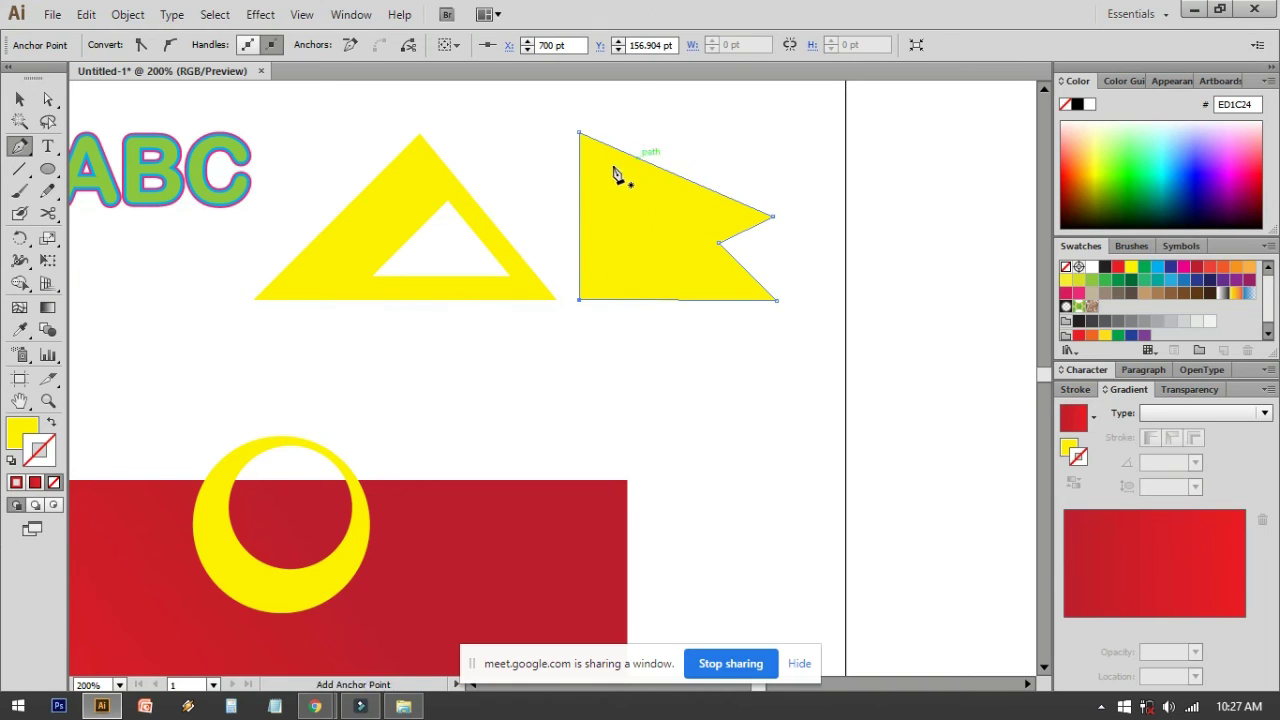
{"action": "left_click", "coordinate": [678, 122], "text": "ctrl"}
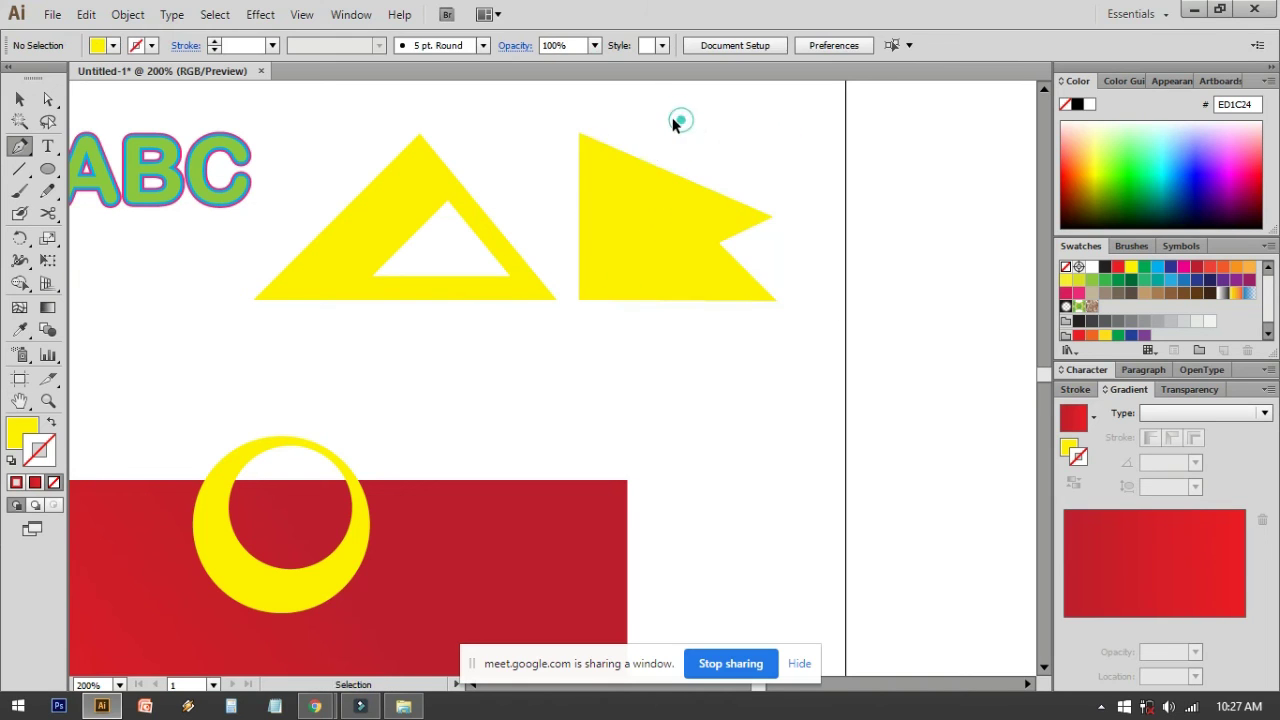
Draw a smaller closed outline inside the yellow B shape with the Pen tool, following its straight edge and notch
{"action": "left_click", "coordinate": [598, 171]}
{"action": "left_click", "coordinate": [598, 229]}
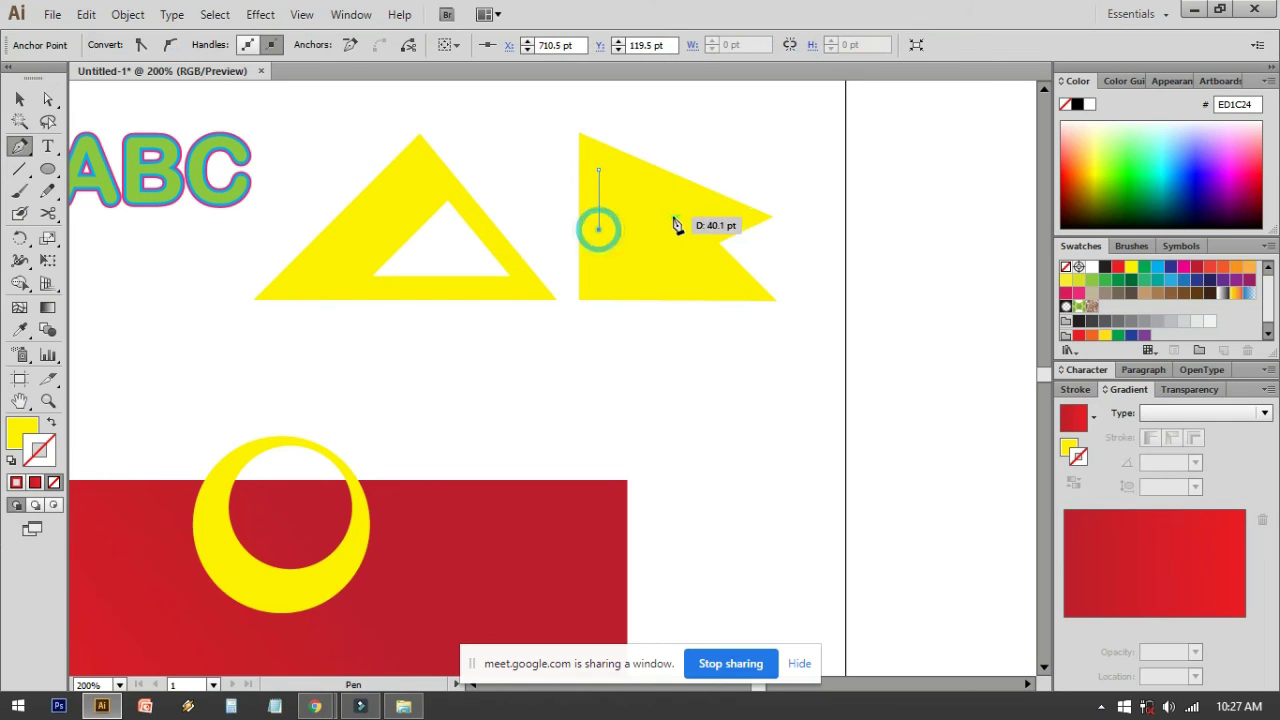
{"action": "left_click", "coordinate": [678, 206]}
{"action": "left_click", "coordinate": [599, 171]}
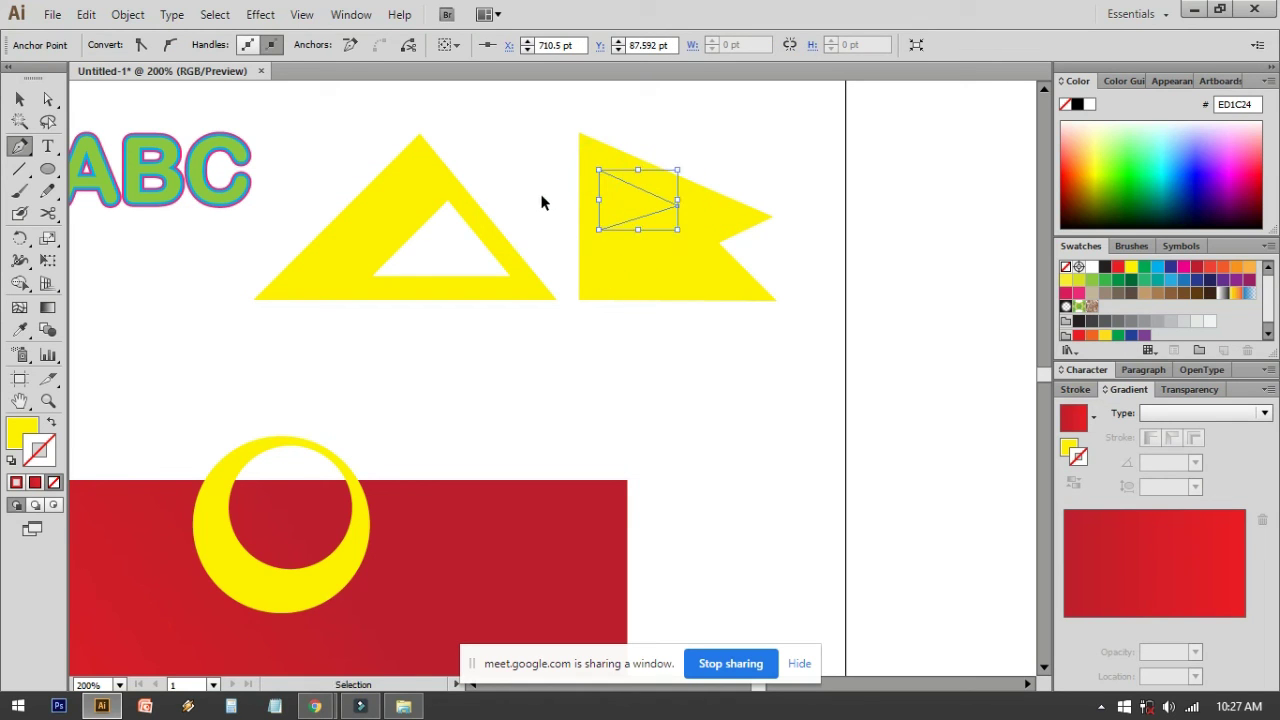
{"action": "key", "text": "ctrl+z"}
{"action": "key", "text": "ctrl+z"}
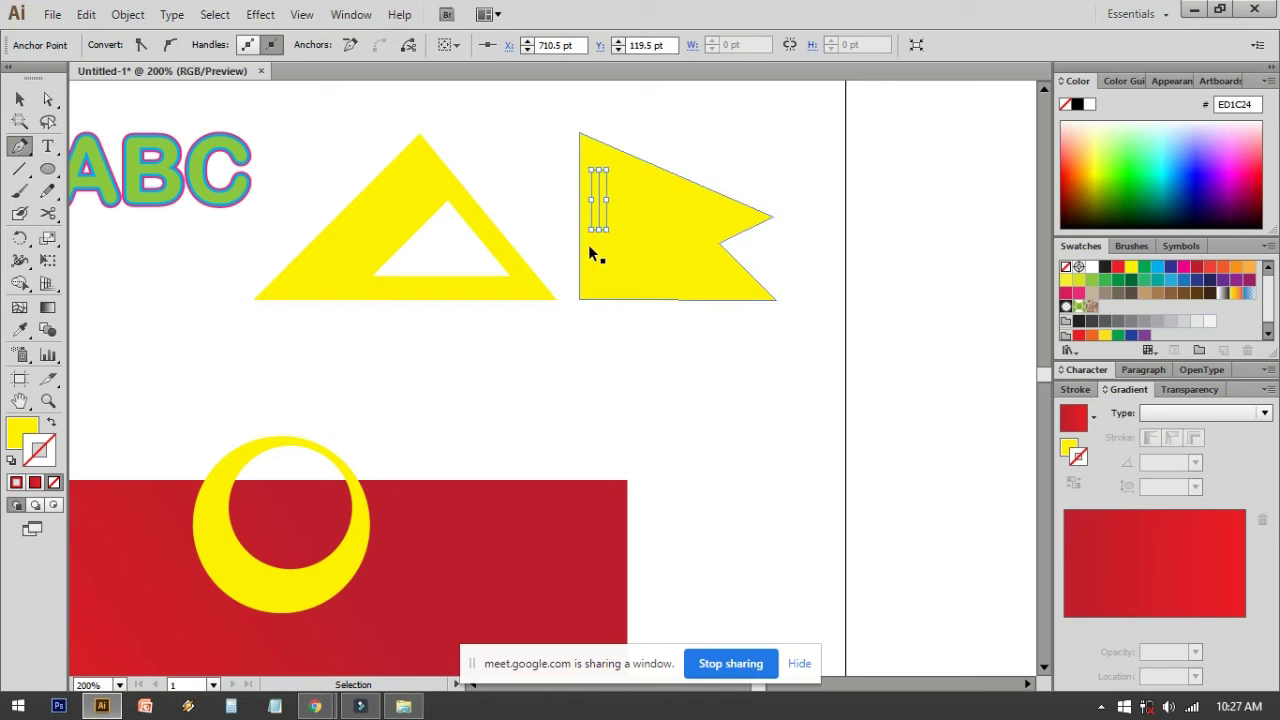
{"action": "left_click", "coordinate": [598, 275]}
{"action": "left_click", "coordinate": [690, 275]}
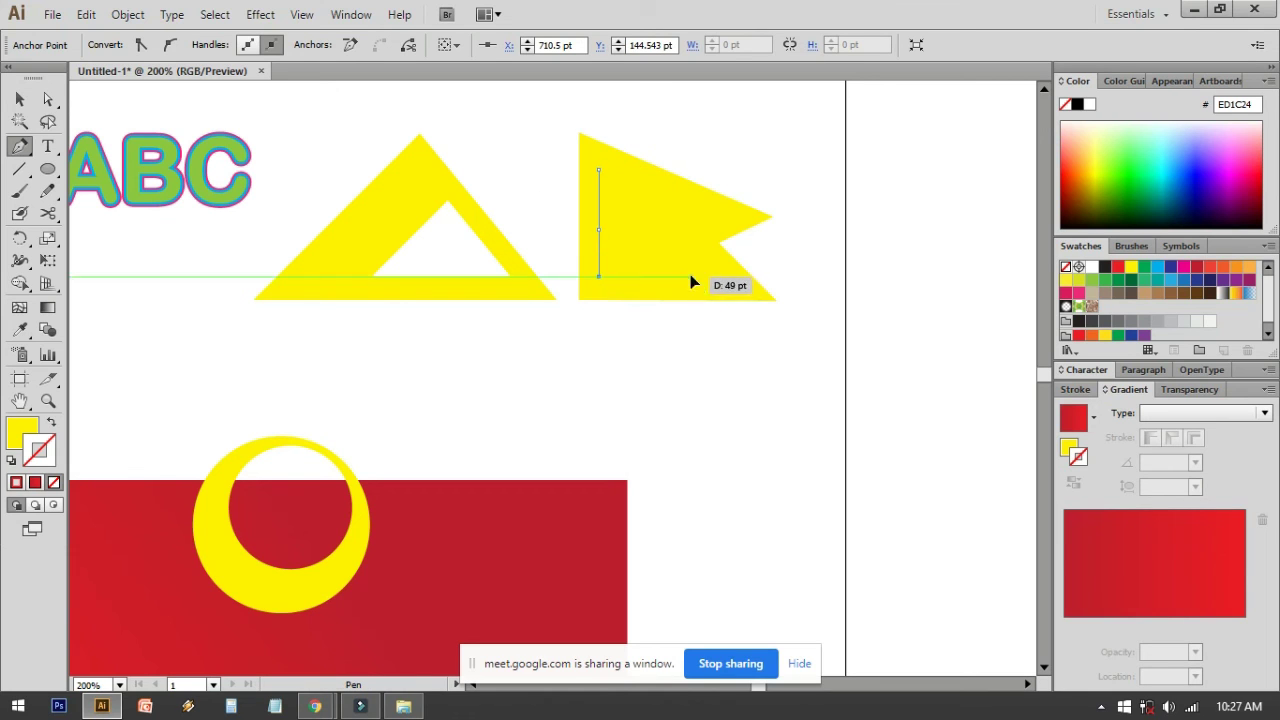
{"action": "left_click", "coordinate": [656, 241]}
{"action": "left_click", "coordinate": [690, 207]}
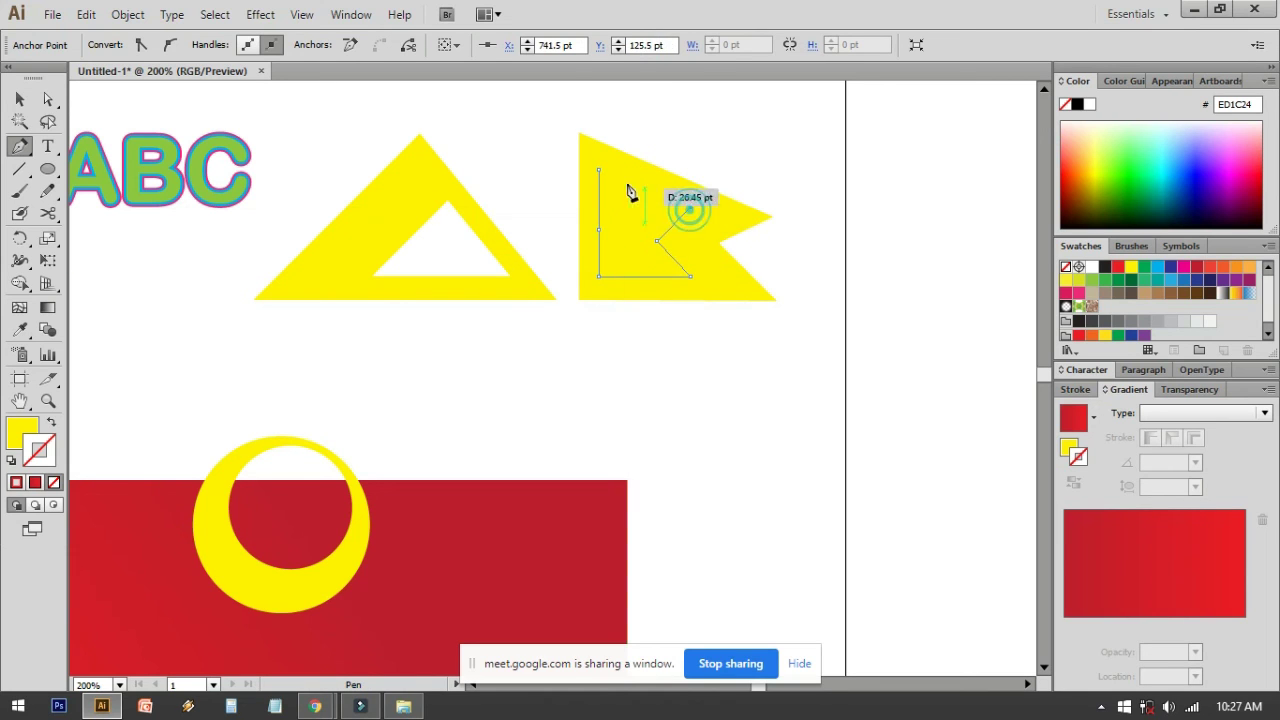
{"action": "left_click", "coordinate": [600, 172]}
Select both B outlines, make a compound path that cuts the inner one out, and deselect
{"action": "key", "text": "v"}
{"action": "left_click", "coordinate": [842, 160]}
{"action": "left_click_drag", "start_coordinate": [814, 267], "coordinate": [640, 178]}
{"action": "right_click", "coordinate": [640, 178]}
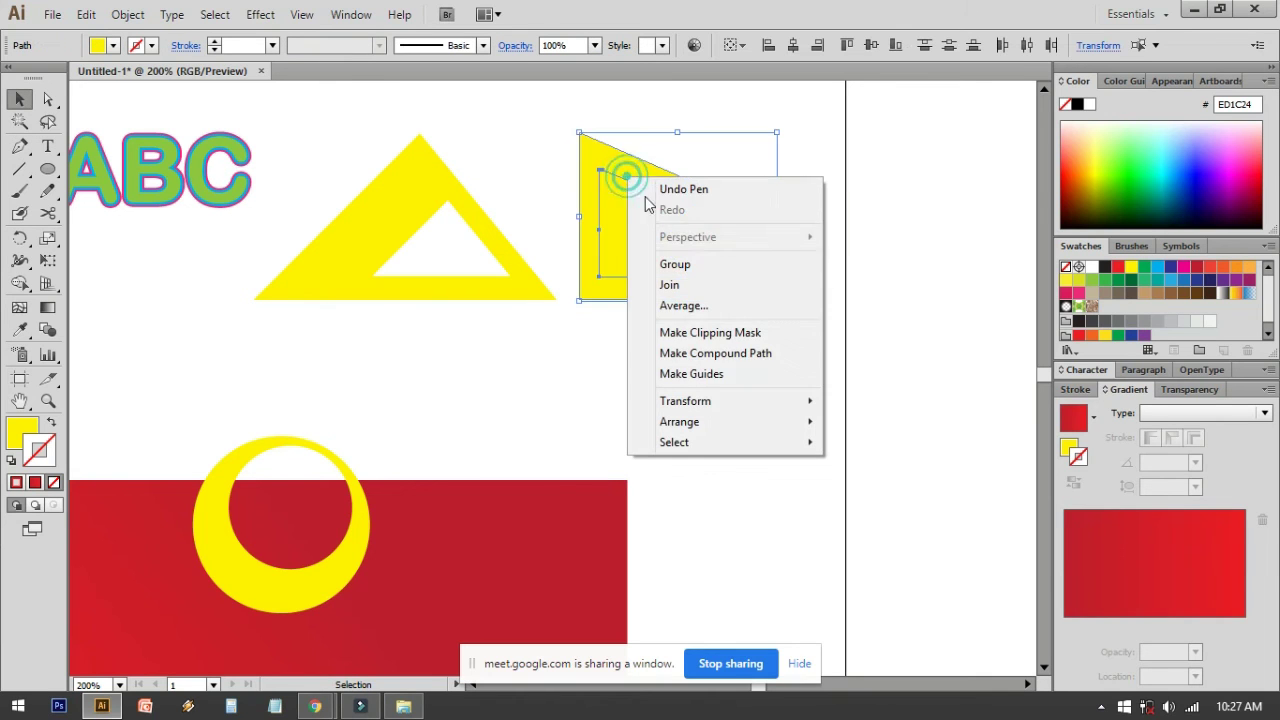
{"action": "left_click", "coordinate": [682, 350]}
{"action": "left_click", "coordinate": [840, 318]}
Draw a closed yellow angular C shape beside the hollow B with the Pen tool
{"action": "left_click_drag", "start_coordinate": [849, 300], "coordinate": [569, 340]}
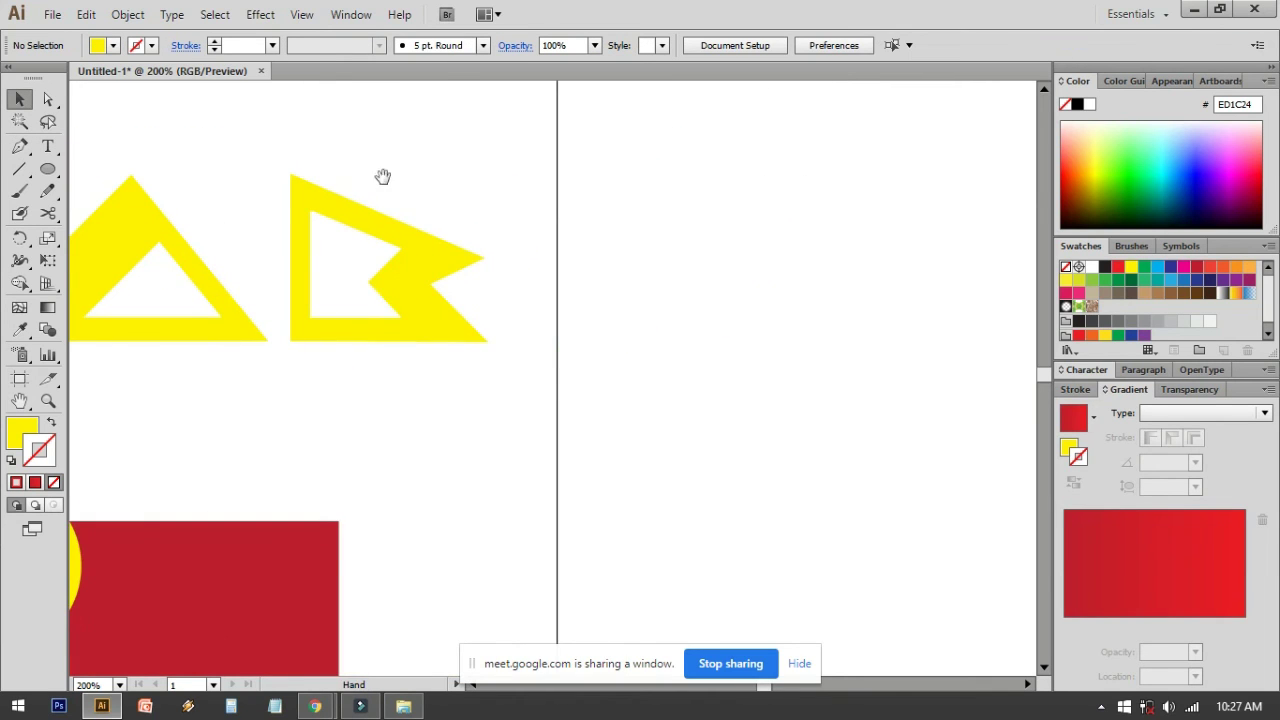
{"action": "left_click_drag", "start_coordinate": [383, 177], "coordinate": [409, 153]}
{"action": "left_click", "coordinate": [21, 147]}
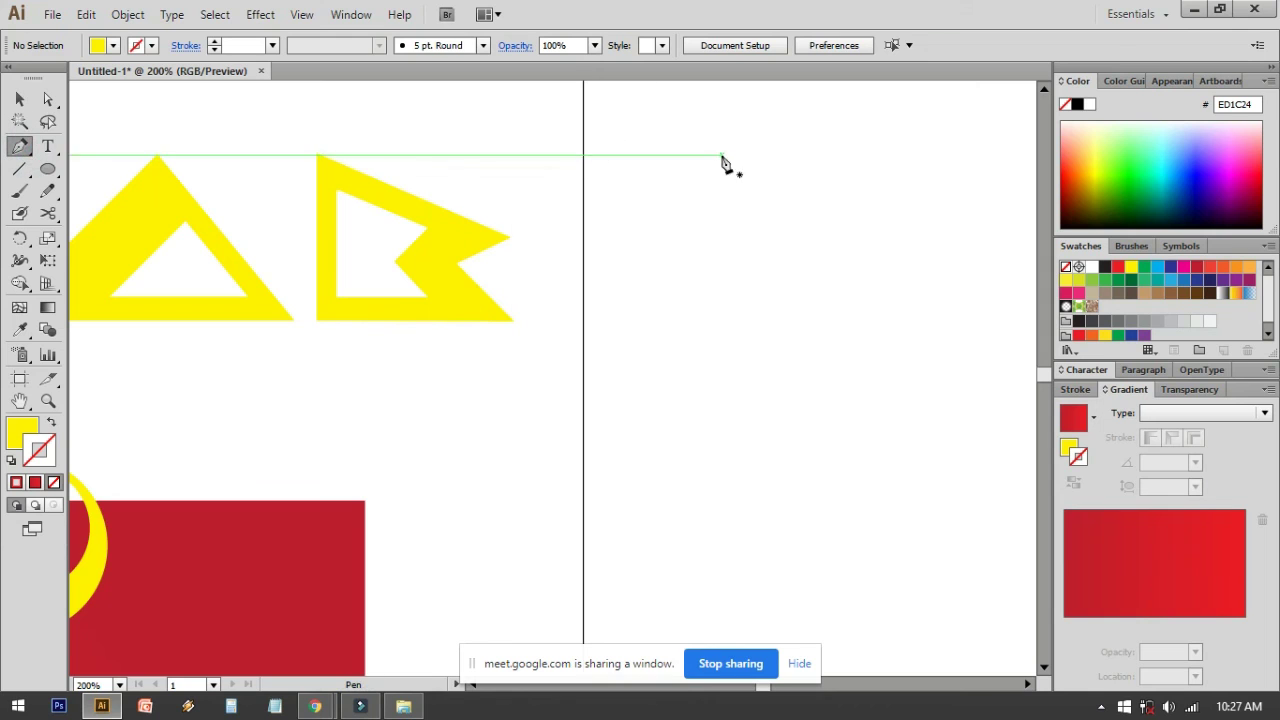
{"action": "left_click", "coordinate": [757, 181]}
{"action": "left_click", "coordinate": [711, 153]}
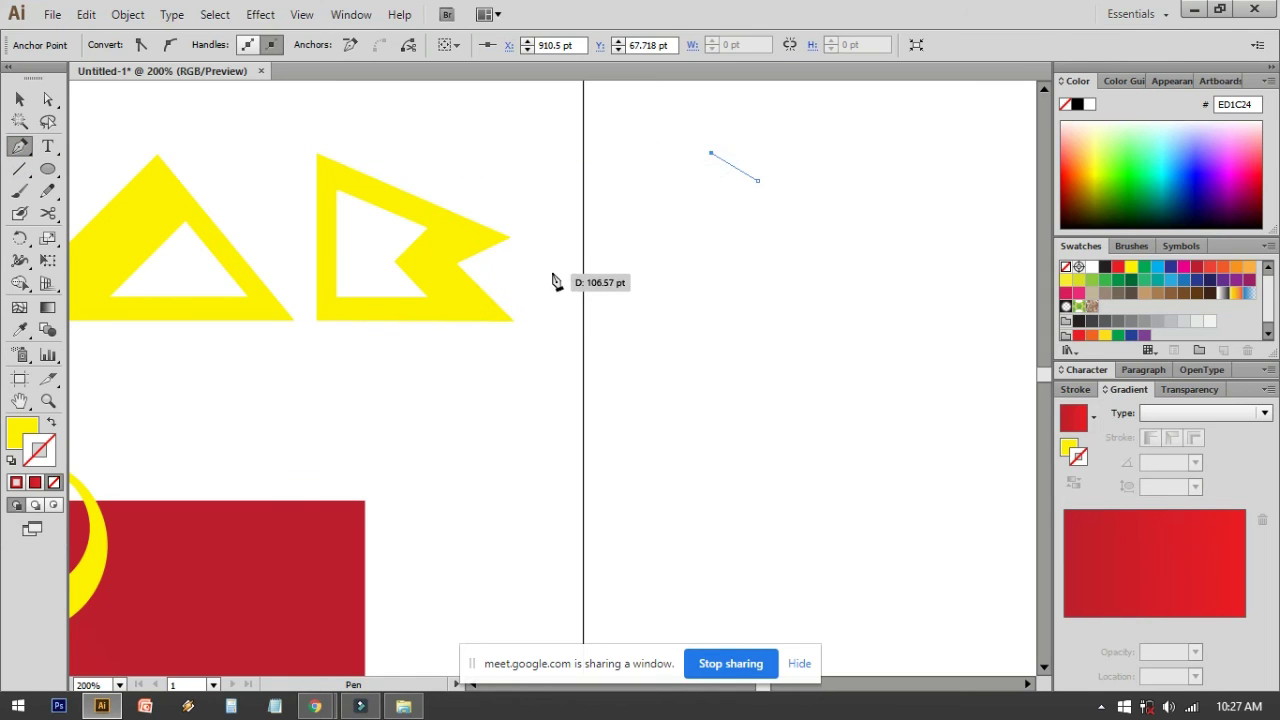
{"action": "left_click", "coordinate": [563, 241]}
{"action": "left_click", "coordinate": [660, 346]}
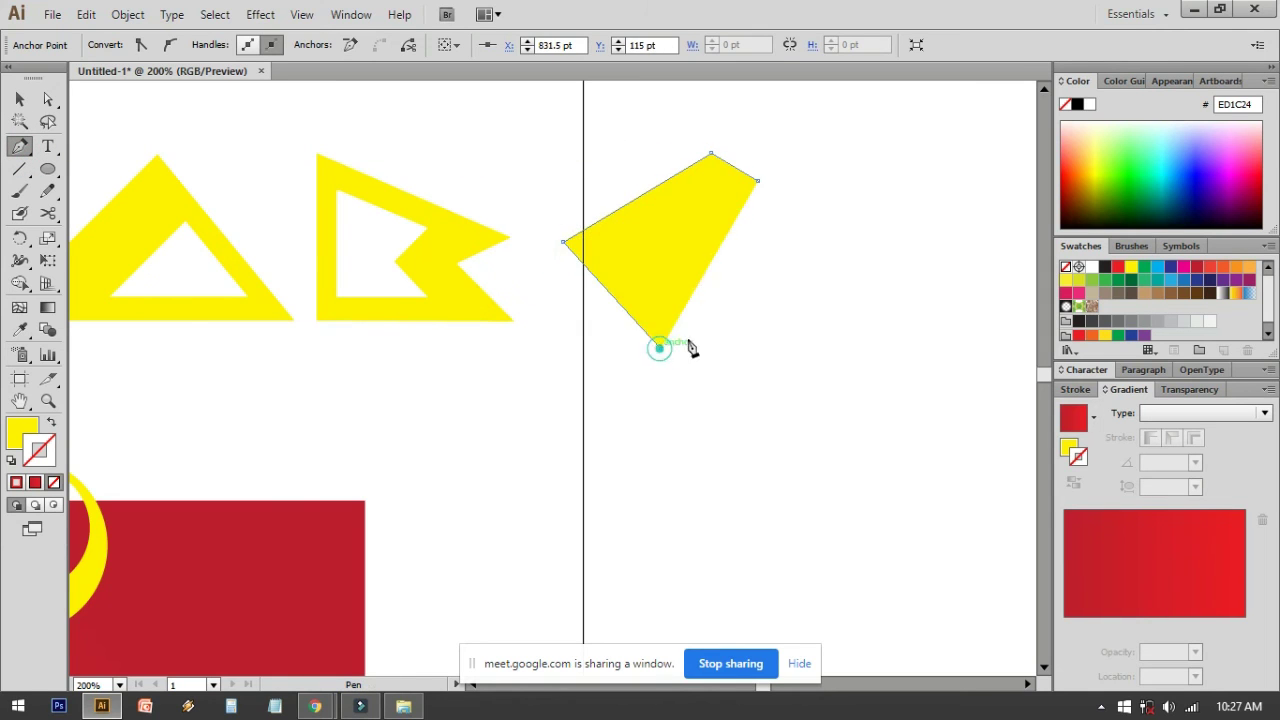
{"action": "left_click", "coordinate": [749, 303]}
{"action": "left_click", "coordinate": [649, 297]}
{"action": "left_click", "coordinate": [636, 233]}
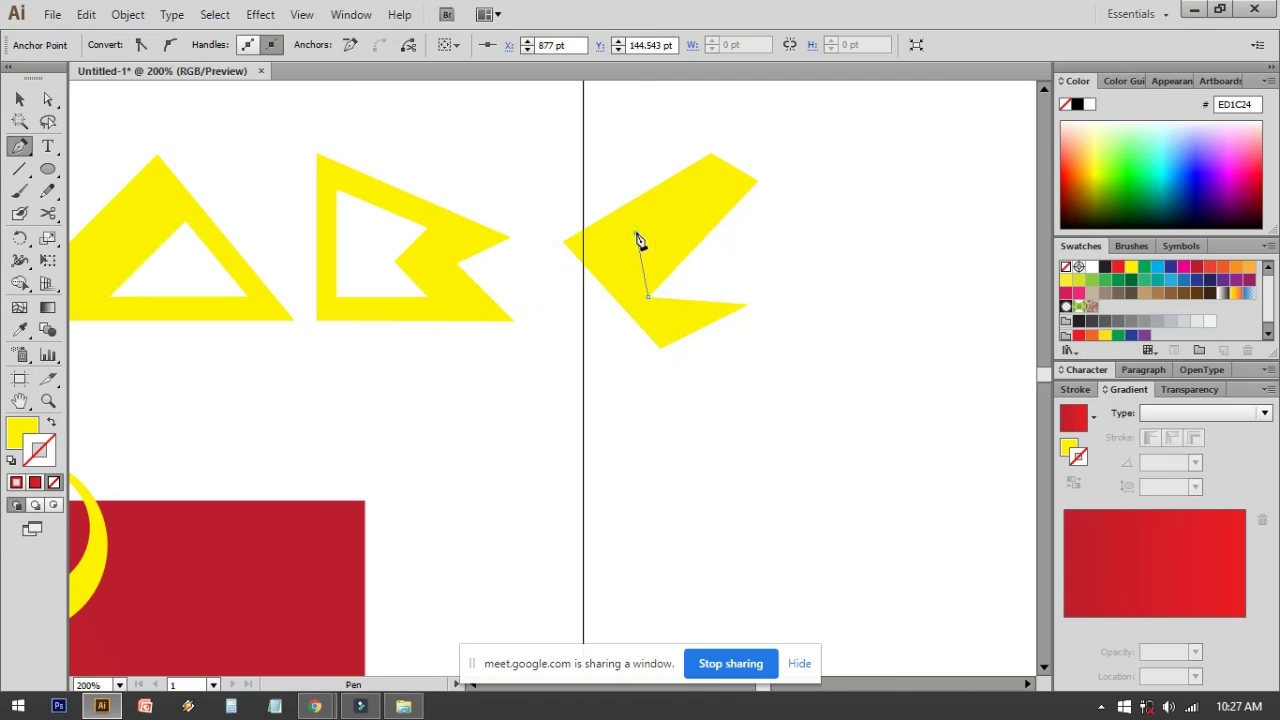
{"action": "left_click", "coordinate": [757, 181]}
{"action": "left_click_drag", "start_coordinate": [706, 200], "coordinate": [709, 184]}
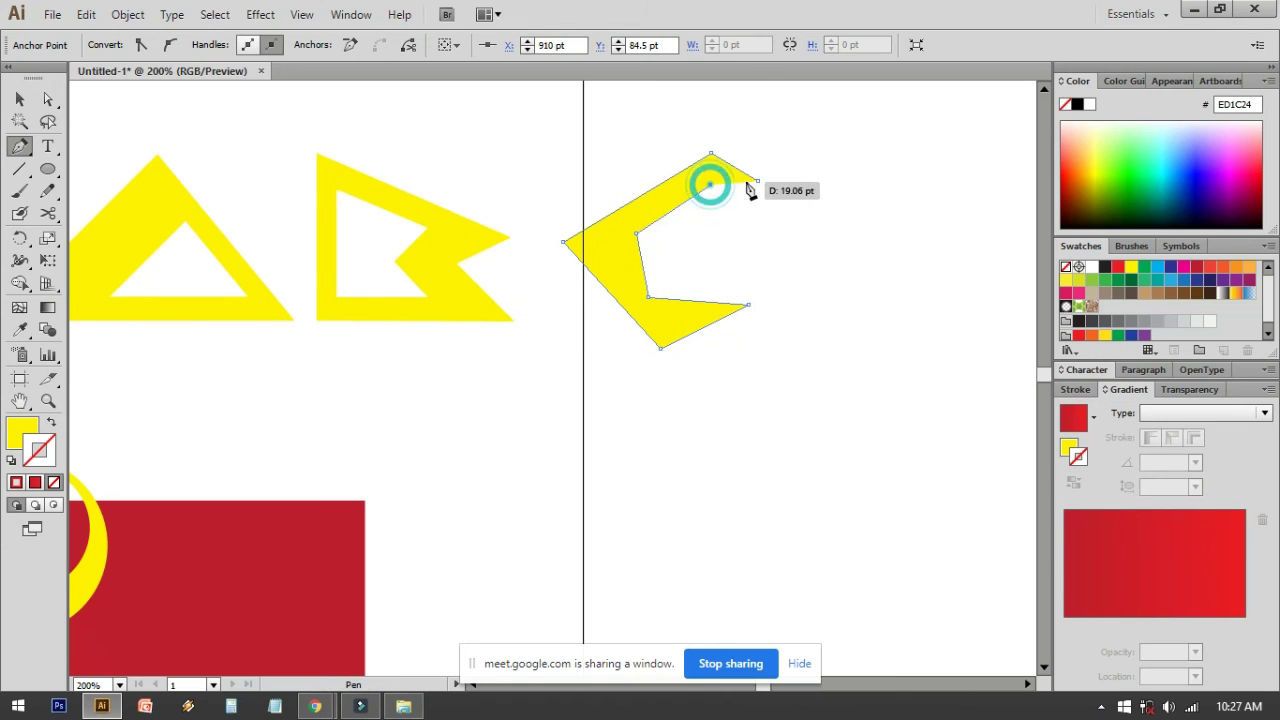
{"action": "left_click", "coordinate": [805, 261], "text": "ctrl"}
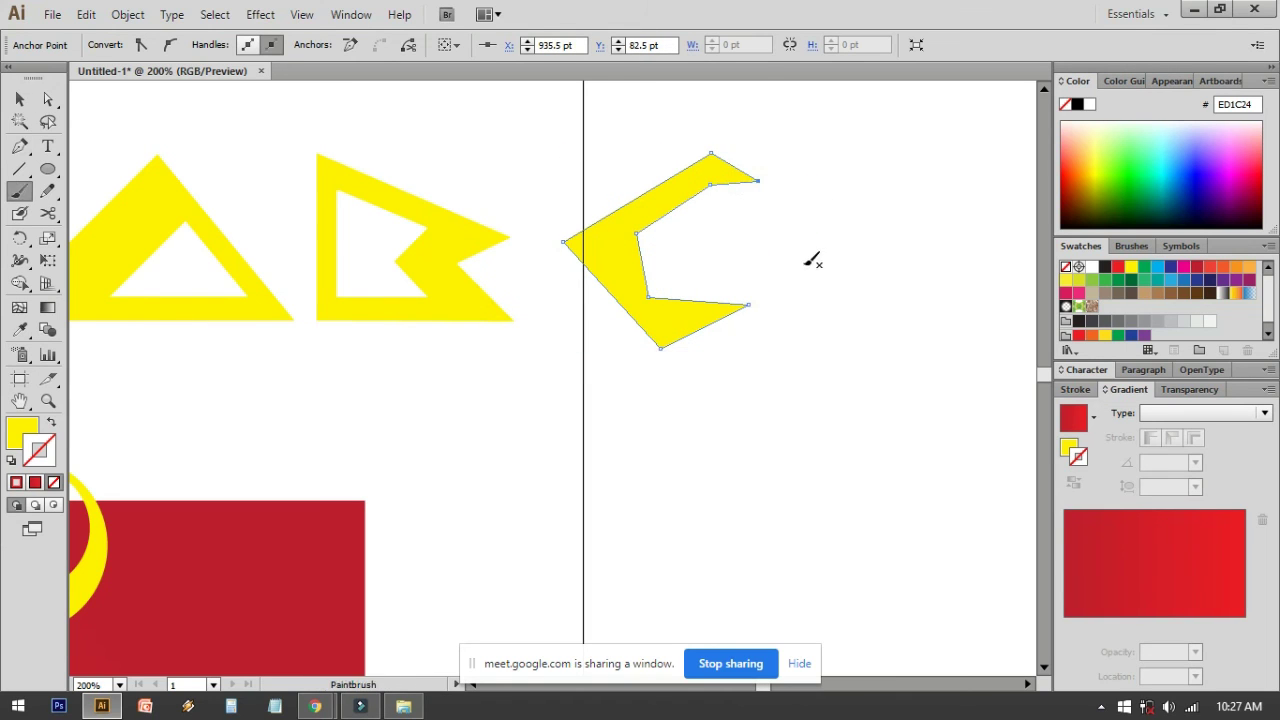
{"action": "key", "text": "b"}
{"action": "key", "text": "shift+x"}
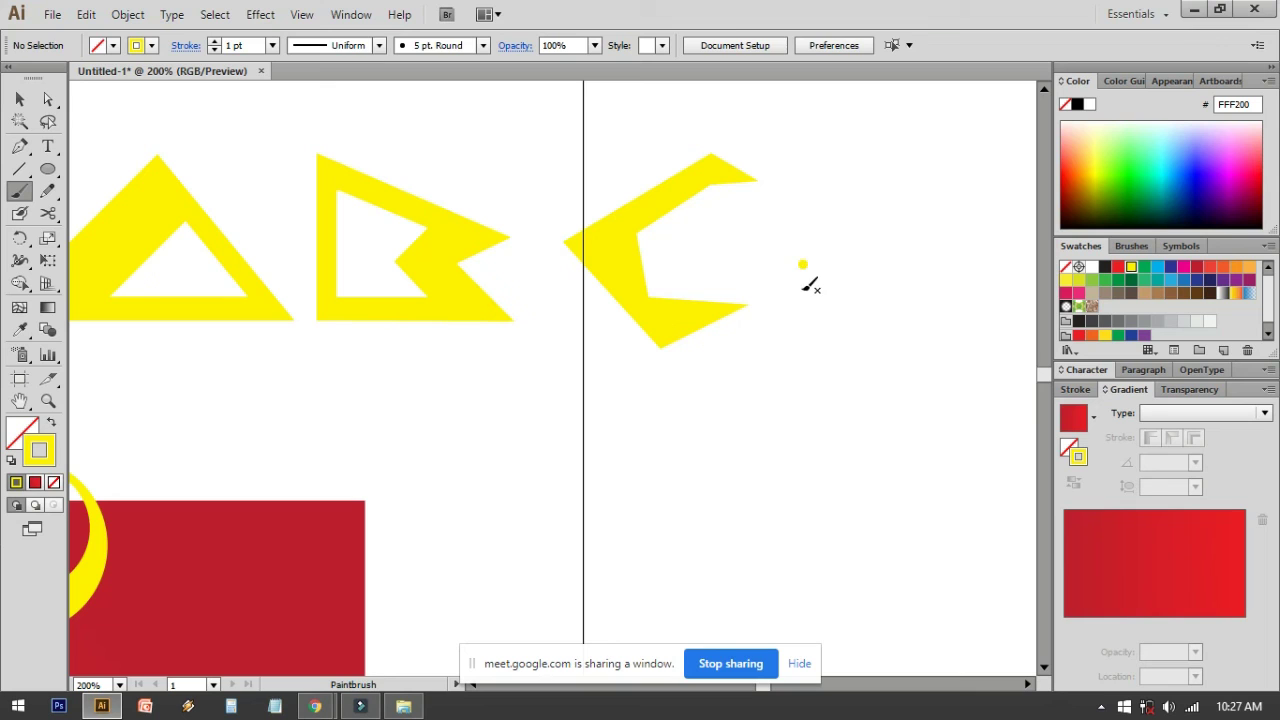
{"action": "key", "text": "ctrl+z"}
{"action": "key", "text": "ctrl+z"}
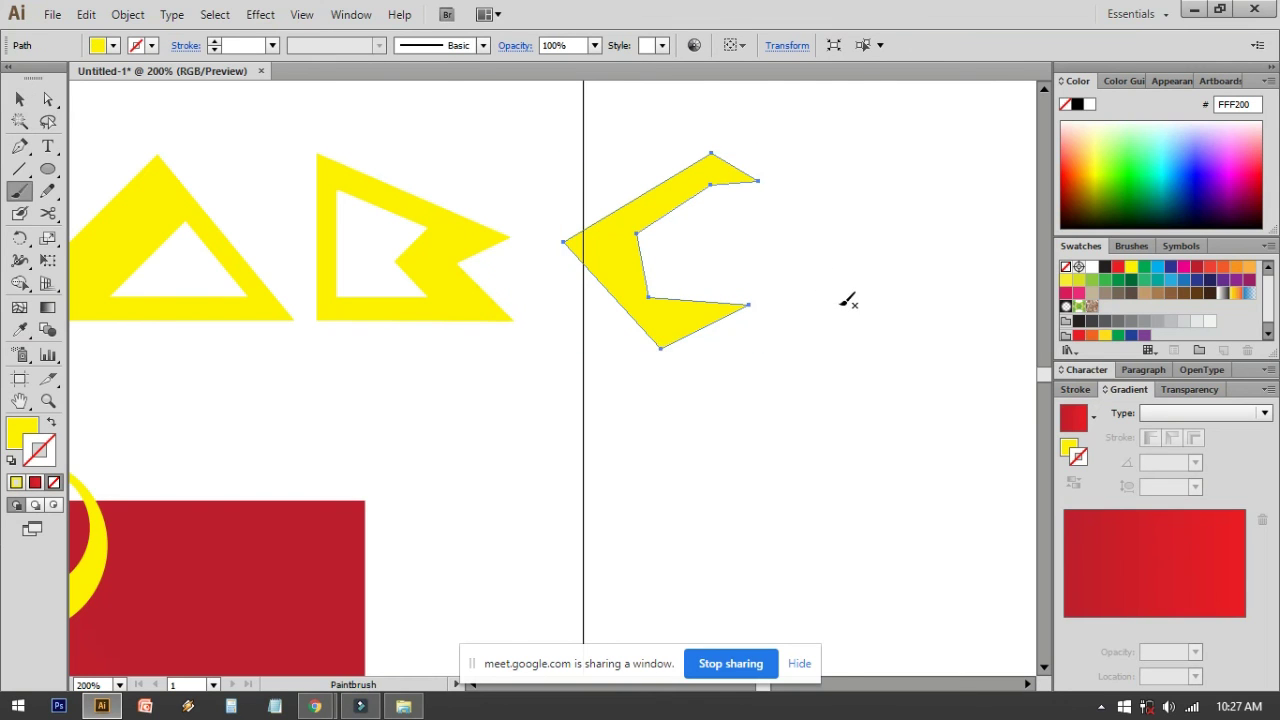
Scale the yellow C down slightly, move it close to the B on the same baseline, and deselect
{"action": "key", "text": "v"}
{"action": "left_click_drag", "start_coordinate": [843, 317], "coordinate": [961, 244]}
{"action": "left_click", "coordinate": [803, 252]}
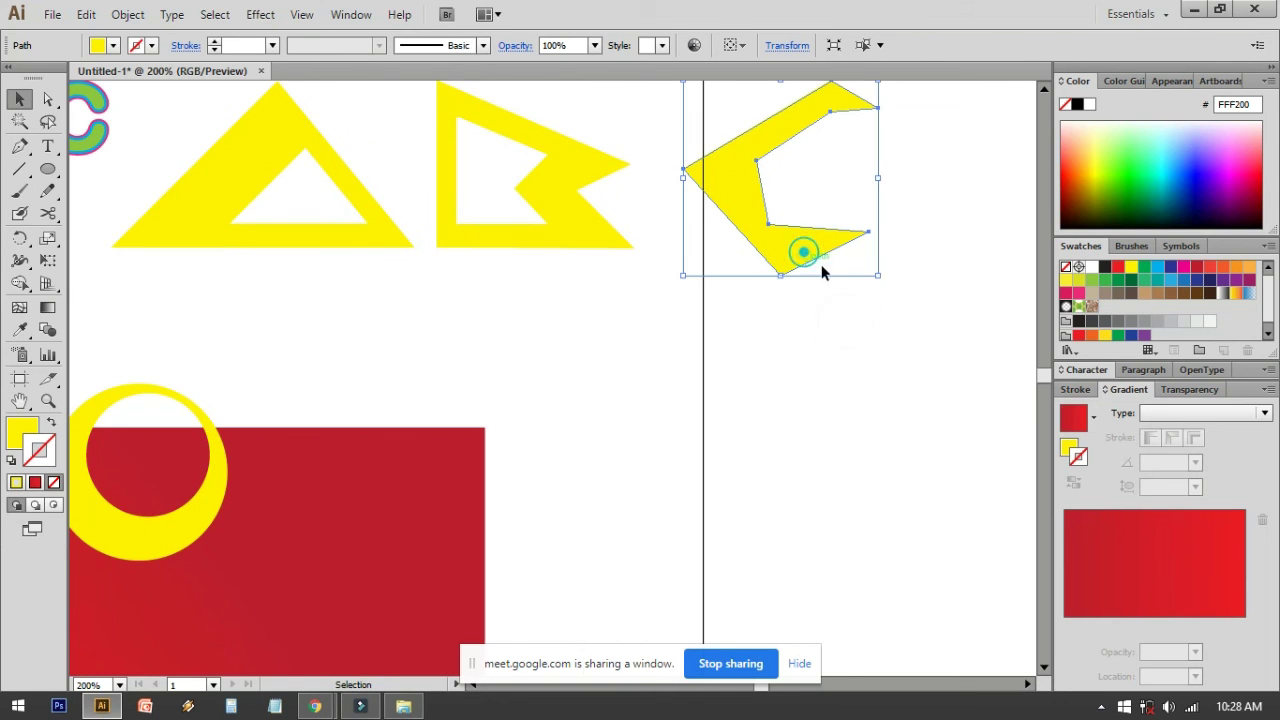
{"action": "left_click_drag", "start_coordinate": [878, 276], "coordinate": [863, 263]}
{"action": "mouse_move", "coordinate": [776, 248]}
{"action": "left_mouse_down"}
{"action": "mouse_move", "coordinate": [866, 191]}
{"action": "mouse_move", "coordinate": [787, 180]}
{"action": "mouse_move", "coordinate": [814, 180]}
{"action": "mouse_move", "coordinate": [768, 236]}
{"action": "left_mouse_up"}
{"action": "left_click", "coordinate": [770, 240]}
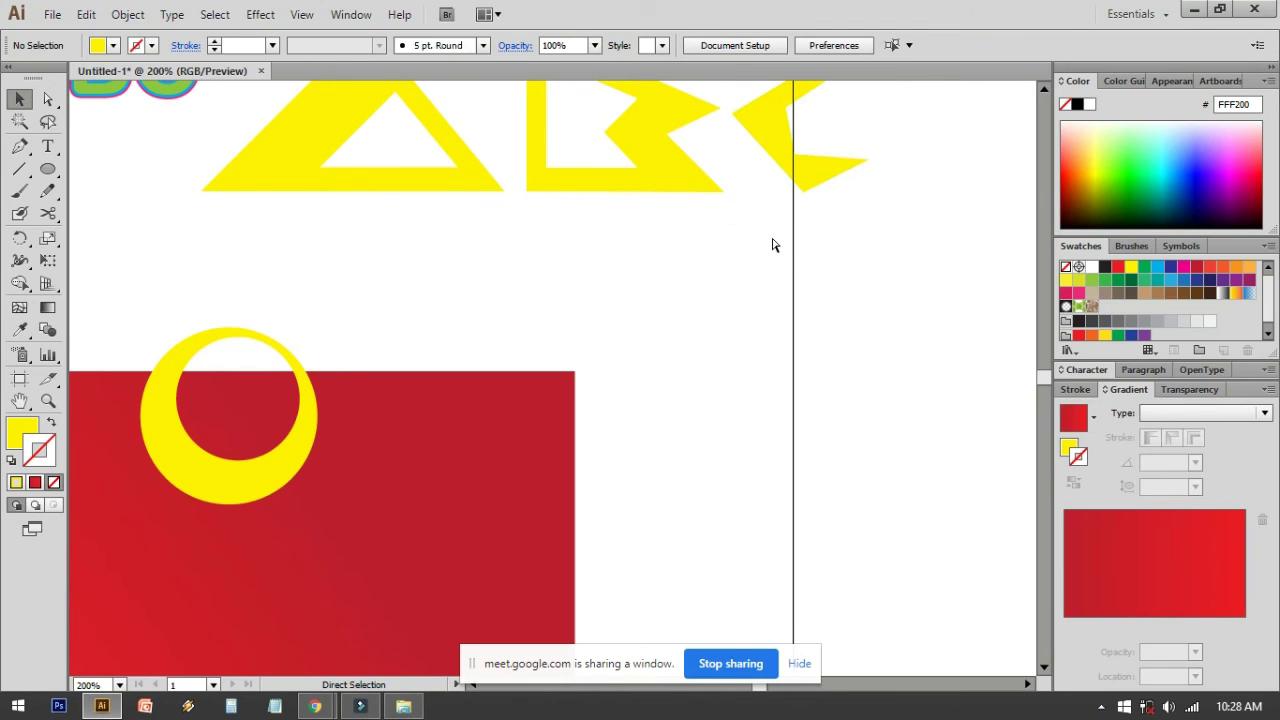
Move the yellow ring off the artboard and place the three yellow letter shapes on the red rectangle, scaled down to about 60%
{"action": "key", "text": "ctrl+1"}
{"action": "left_click_drag", "start_coordinate": [375, 360], "coordinate": [889, 311]}
{"action": "left_click_drag", "start_coordinate": [737, 314], "coordinate": [460, 272]}
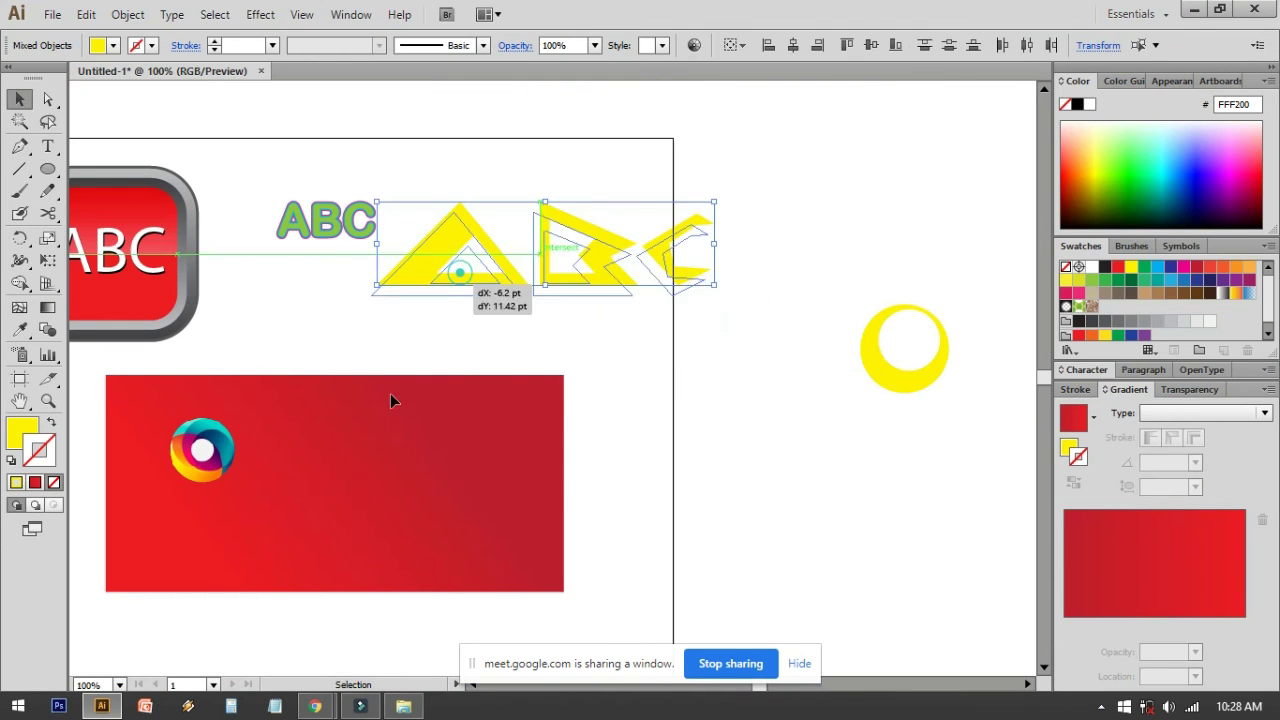
{"action": "left_click_drag", "start_coordinate": [392, 400], "coordinate": [386, 515]}
{"action": "left_click_drag", "start_coordinate": [602, 436], "coordinate": [478, 468]}
{"action": "scroll", "coordinate": [366, 586], "scroll_direction": "up", "scroll_amount": 4}
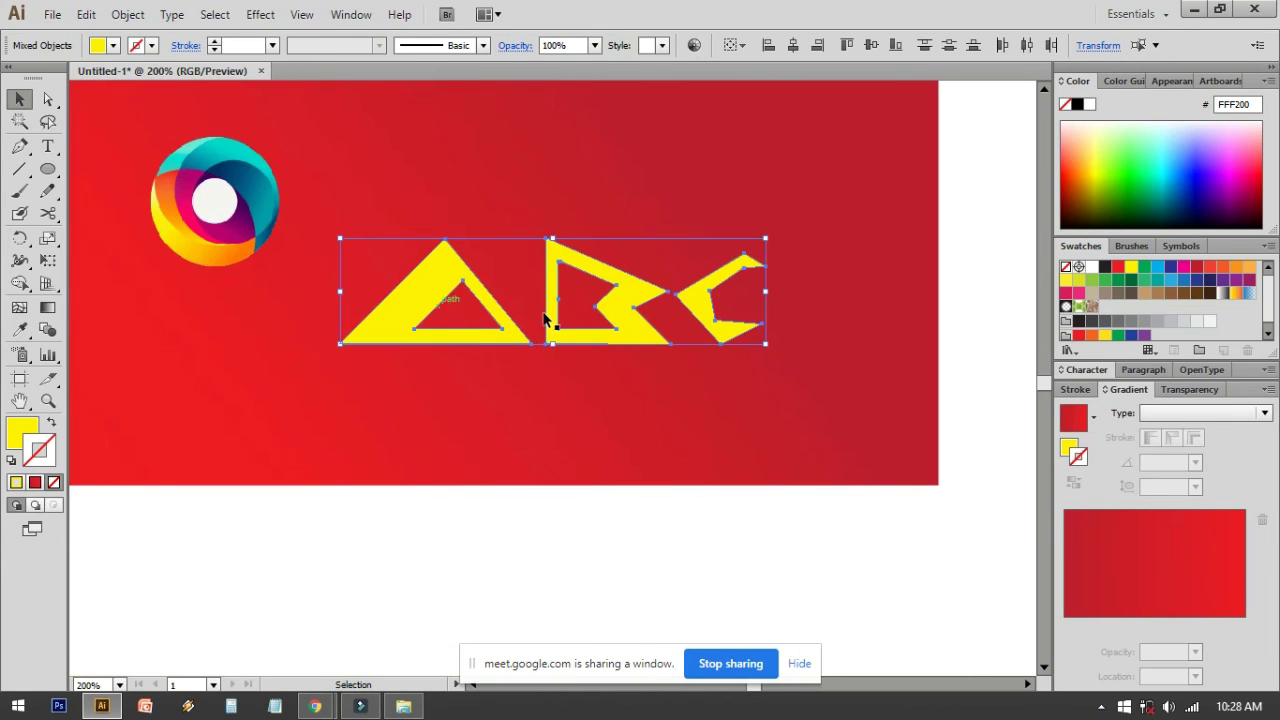
{"action": "left_click", "coordinate": [611, 584]}
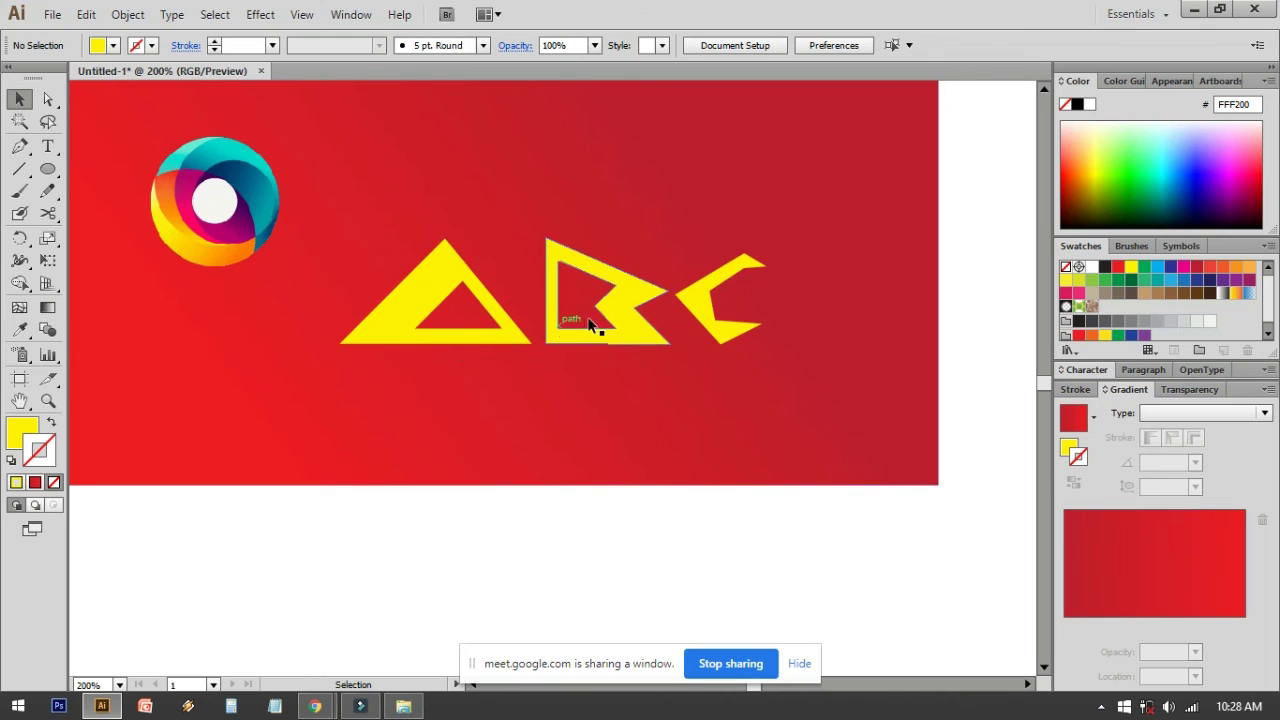
Change the red rectangle's gradient fill to a dark brown-gray swatch and deselect it
{"action": "left_click_drag", "start_coordinate": [652, 430], "coordinate": [637, 453]}
{"action": "left_click", "coordinate": [594, 232]}
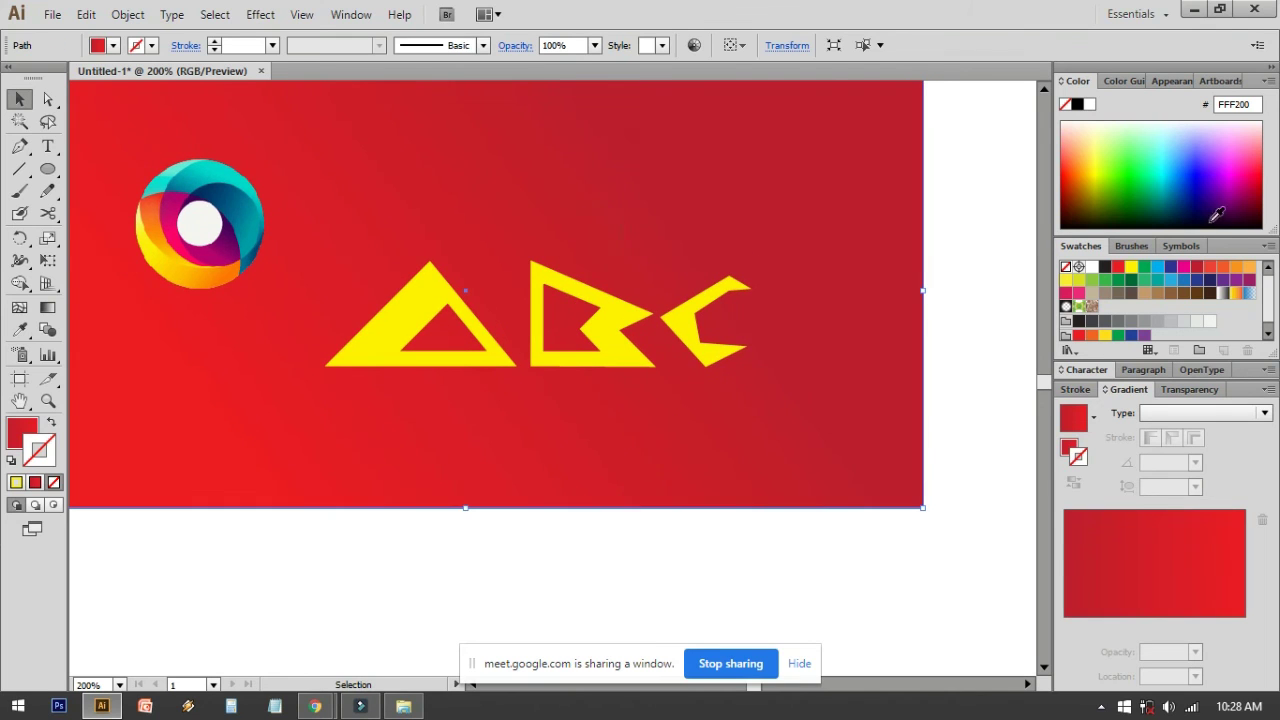
{"action": "left_click", "coordinate": [1157, 268]}
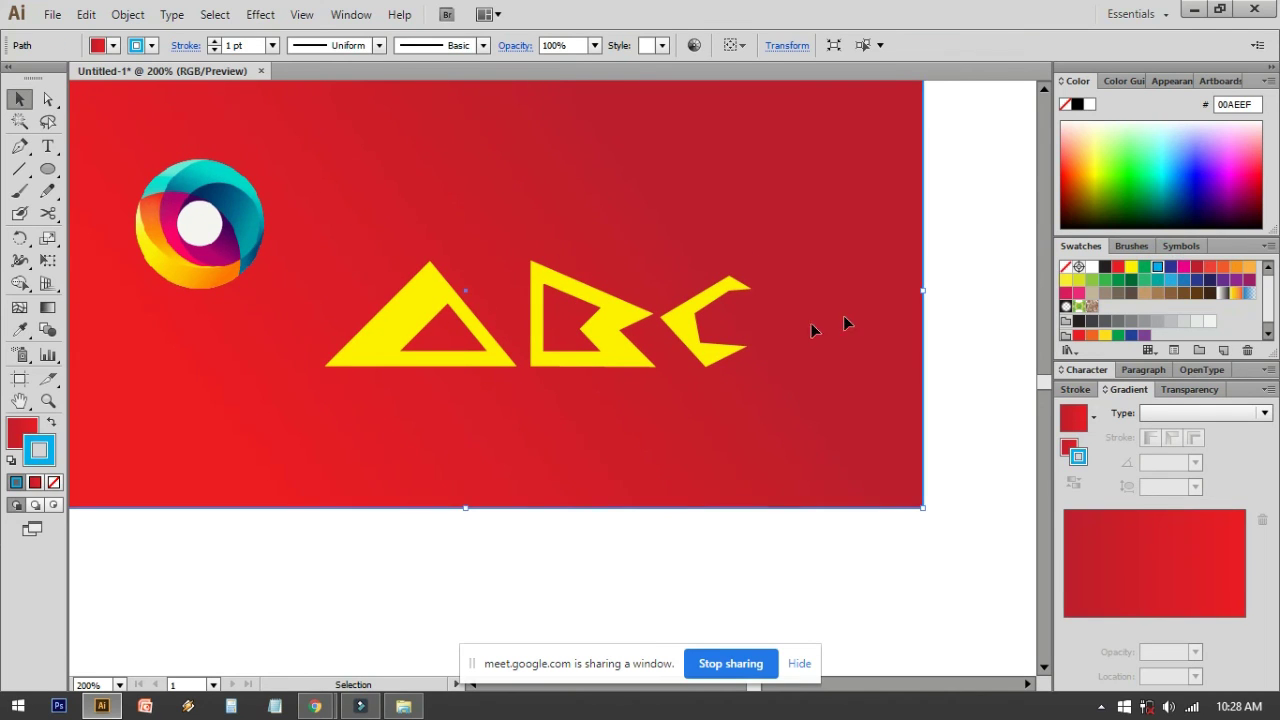
{"action": "left_click", "coordinate": [25, 428]}
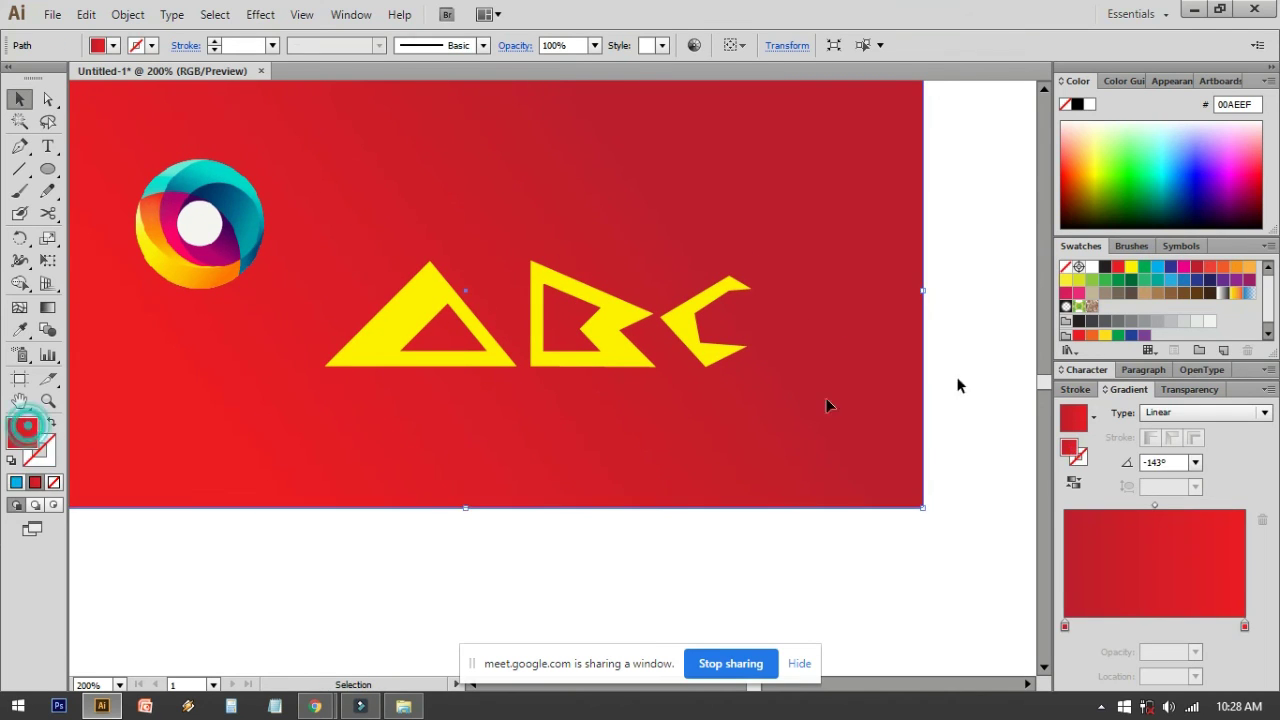
{"action": "left_click", "coordinate": [1184, 266]}
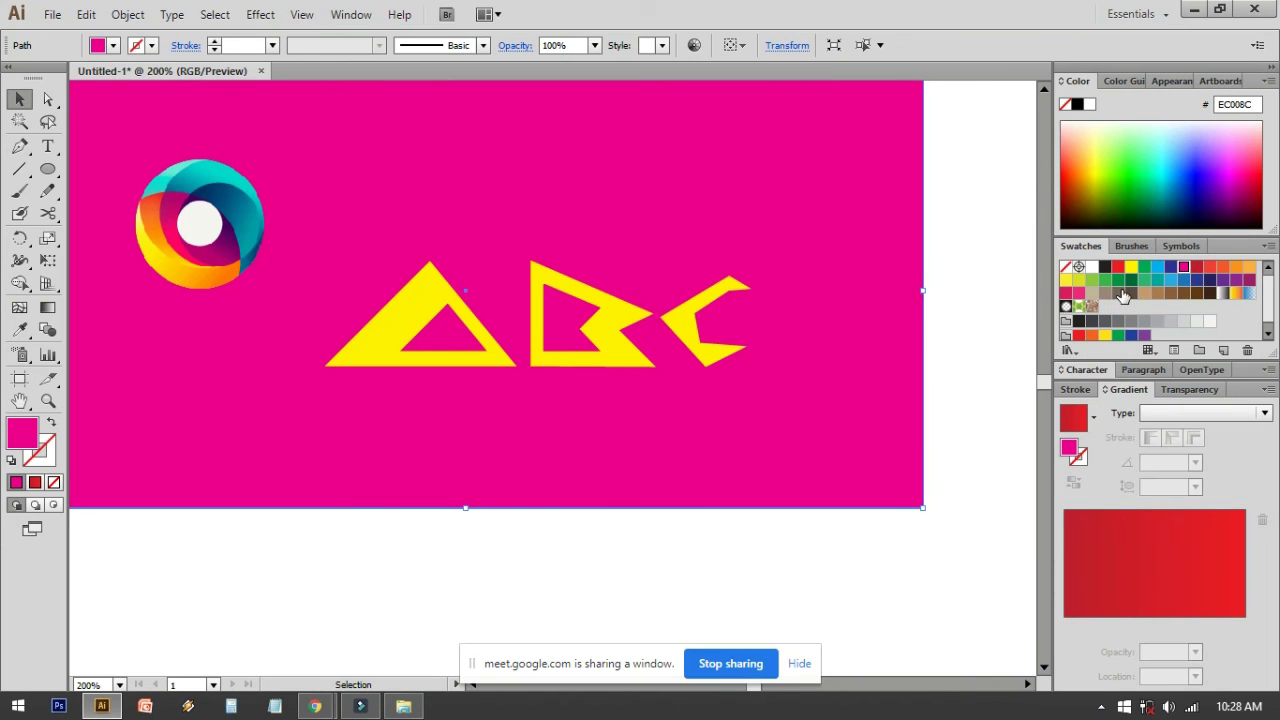
{"action": "left_click", "coordinate": [1123, 296]}
{"action": "left_click", "coordinate": [997, 276]}
Select the three yellow letter shapes on the rectangle, fill them with white, and deselect
{"action": "left_click", "coordinate": [419, 302]}
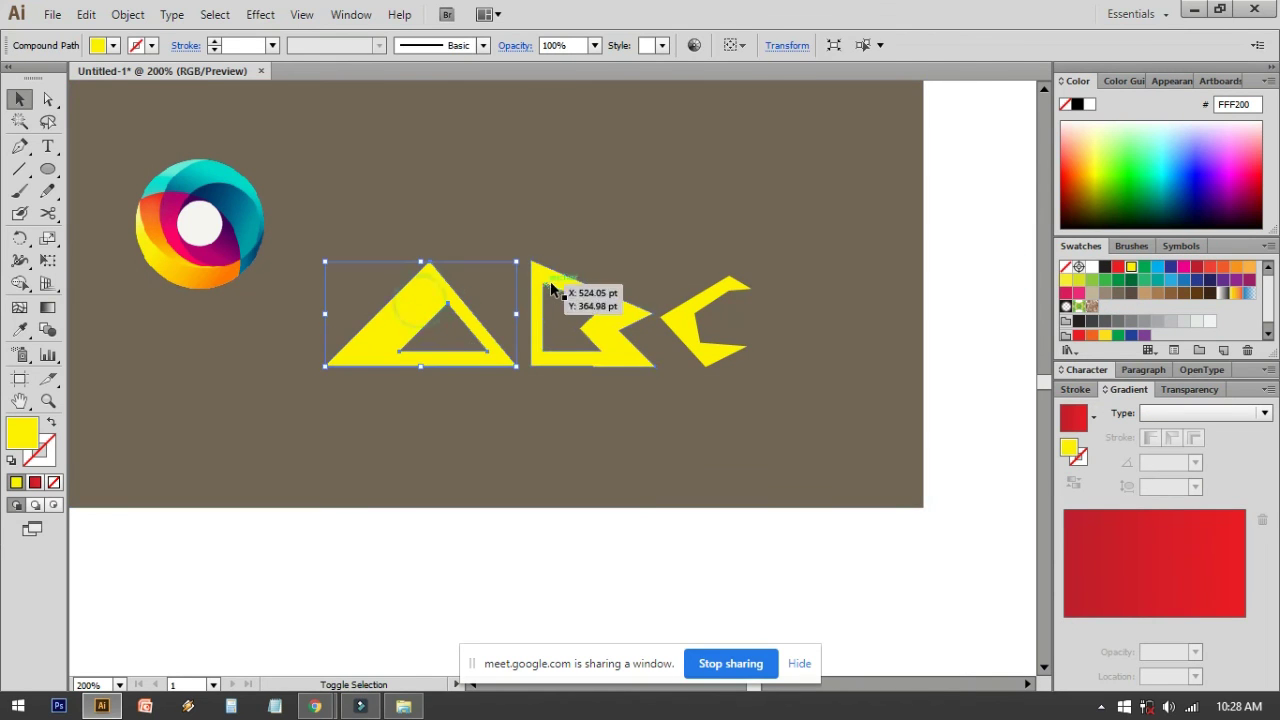
{"action": "left_click", "coordinate": [552, 289], "text": "shift"}
{"action": "left_click", "coordinate": [690, 312], "text": "shift"}
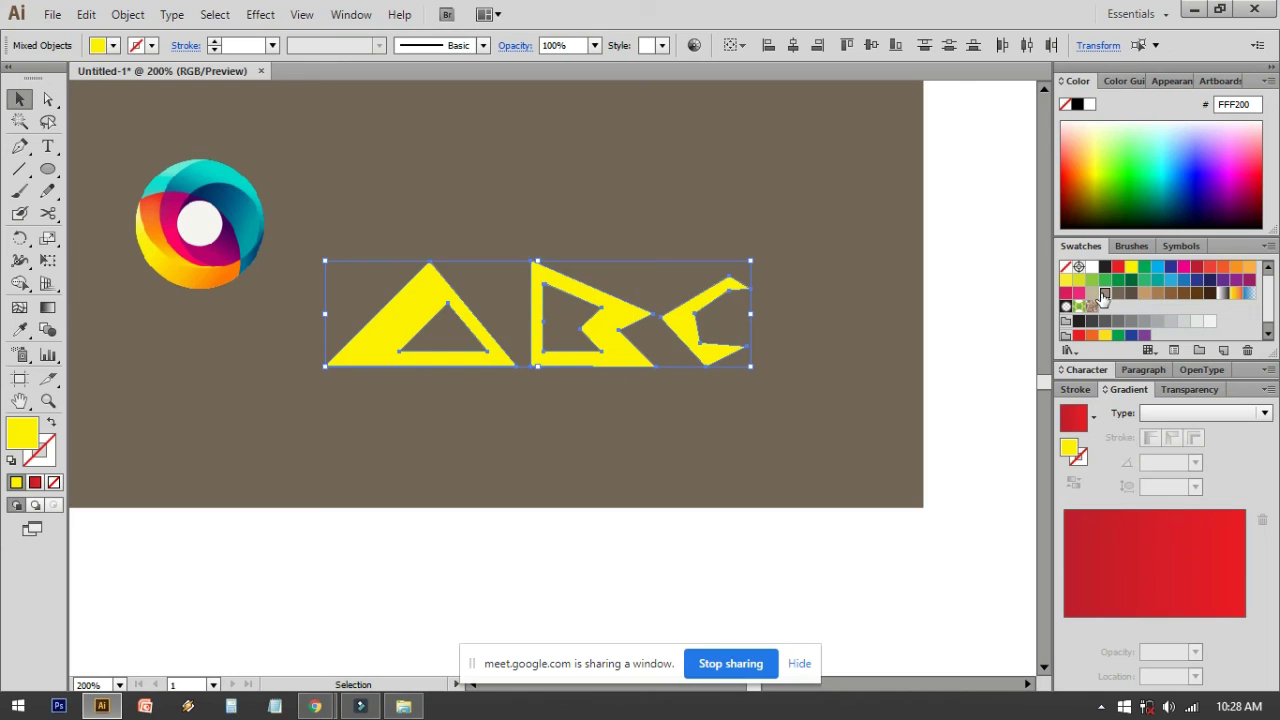
{"action": "left_click", "coordinate": [1104, 295]}
{"action": "left_click", "coordinate": [1094, 267]}
{"action": "left_click", "coordinate": [960, 286]}
{"action": "left_click_drag", "start_coordinate": [960, 286], "coordinate": [937, 317]}
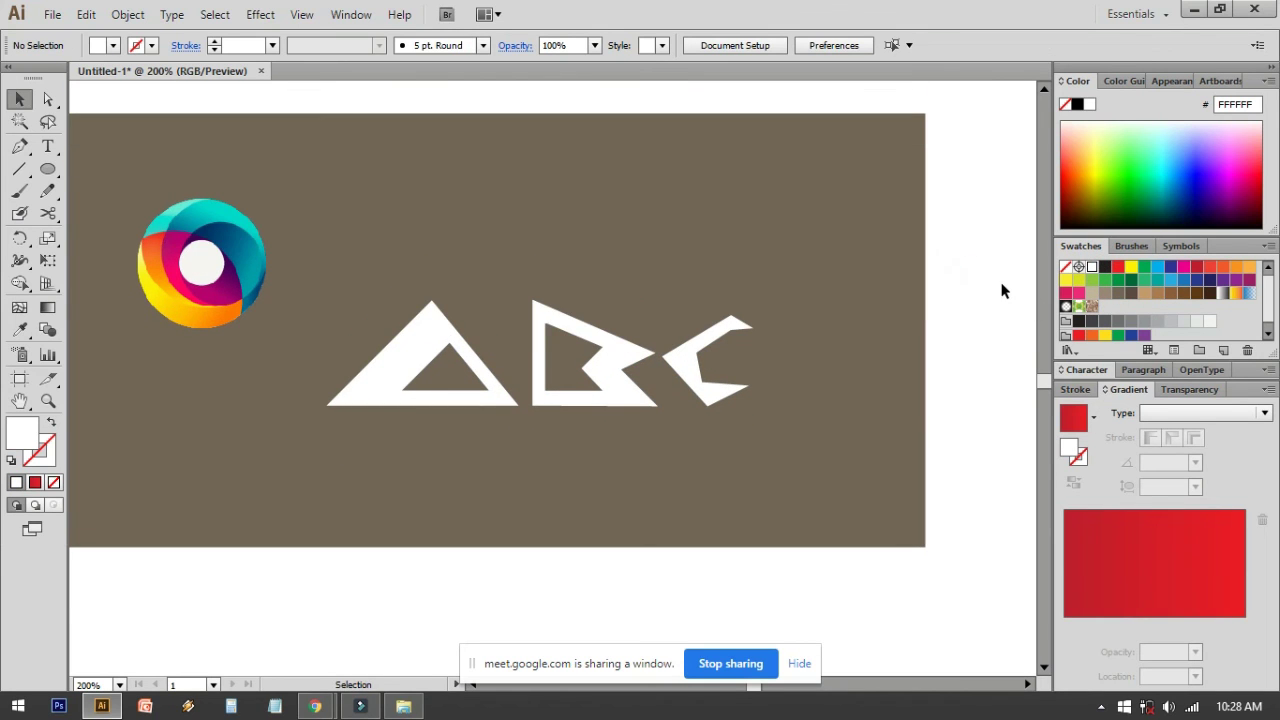
{"action": "key", "text": "ctrl+1"}
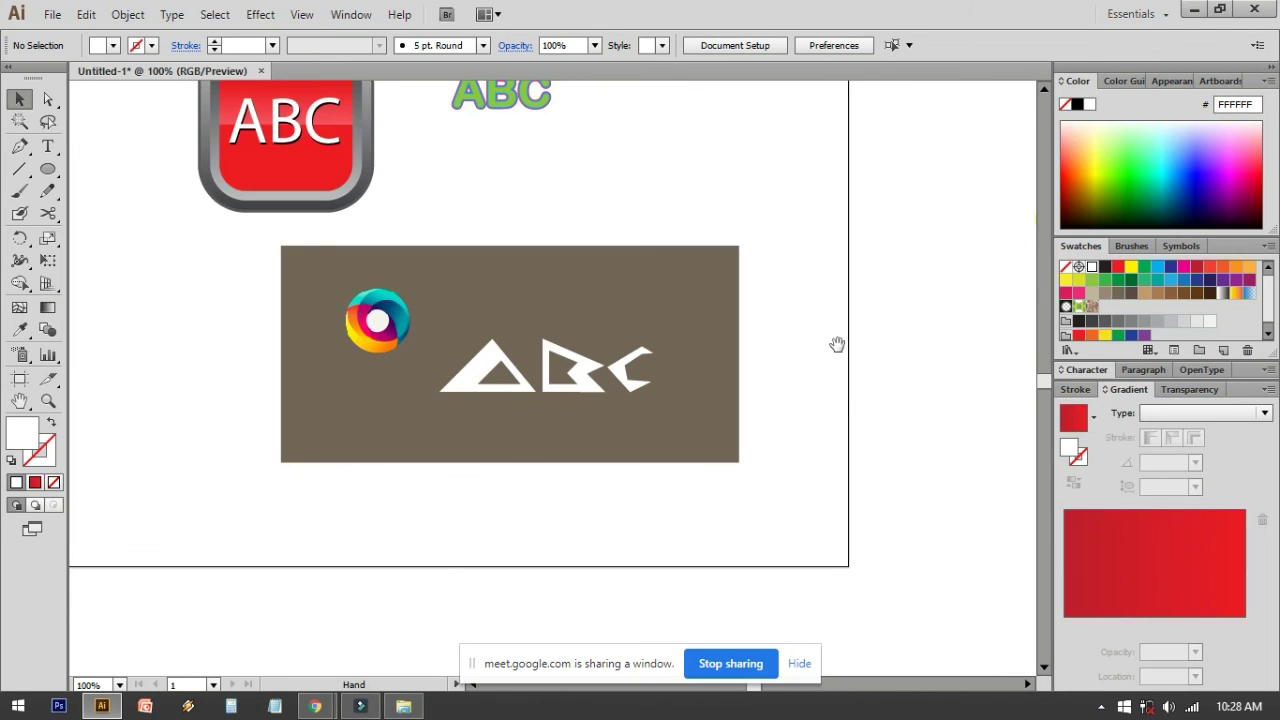
{"action": "left_click_drag", "start_coordinate": [836, 344], "coordinate": [879, 400]}
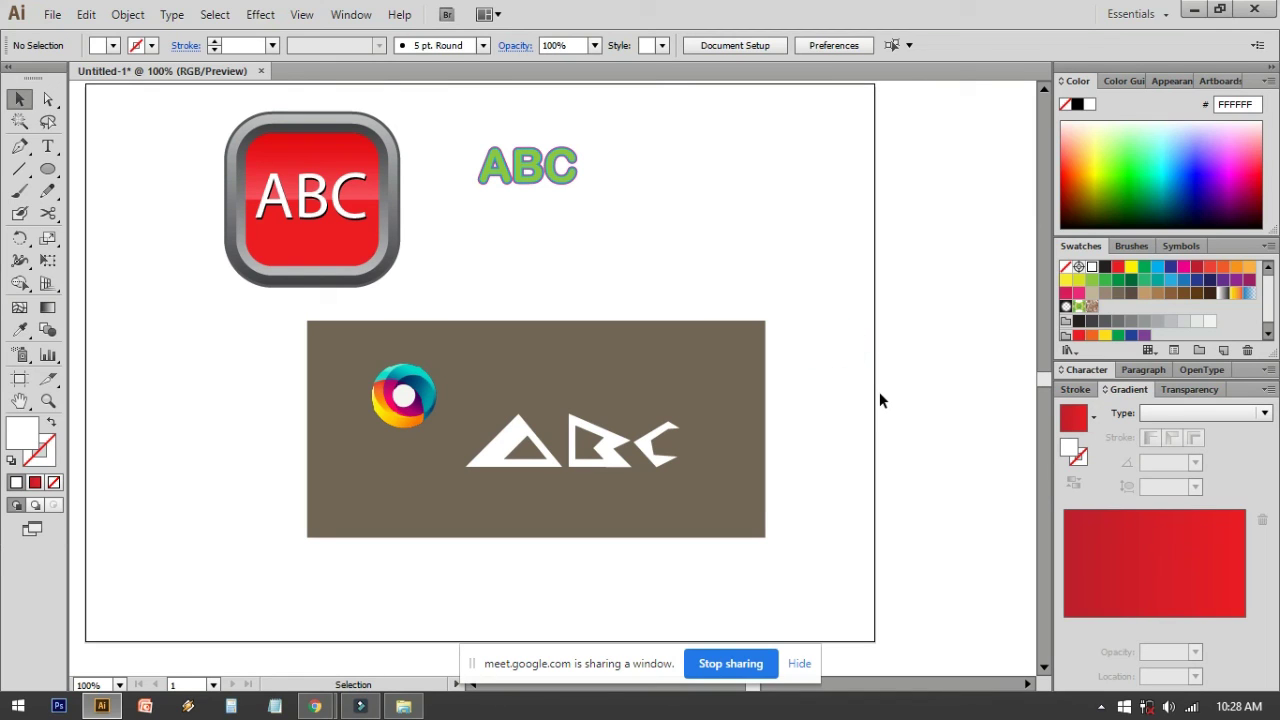